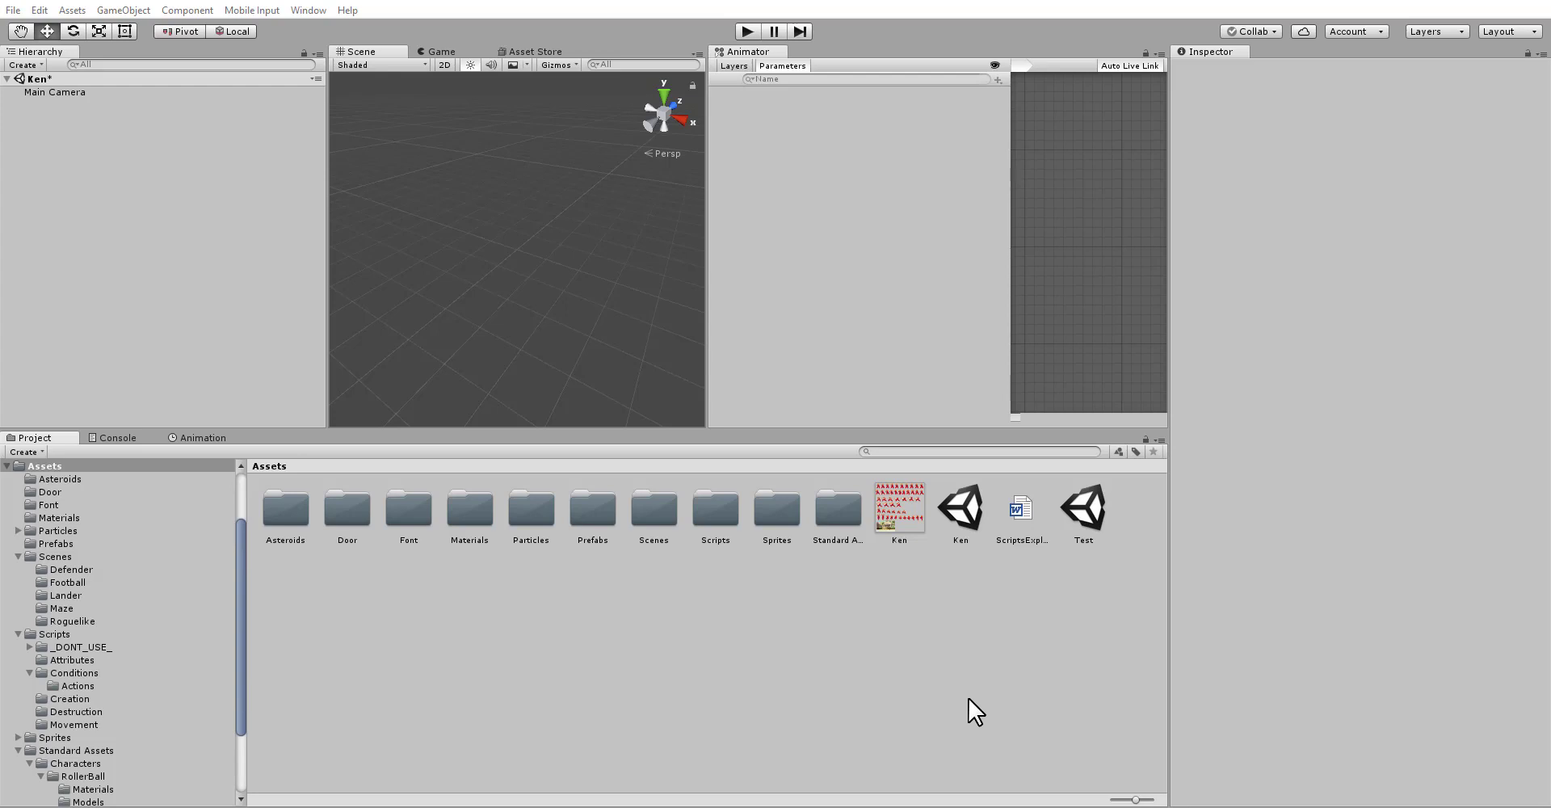
Step: Set the Ken texture's type to Sprite (2D and UI) and open it in the Sprite Editor, applying the import settings
click(897, 506)
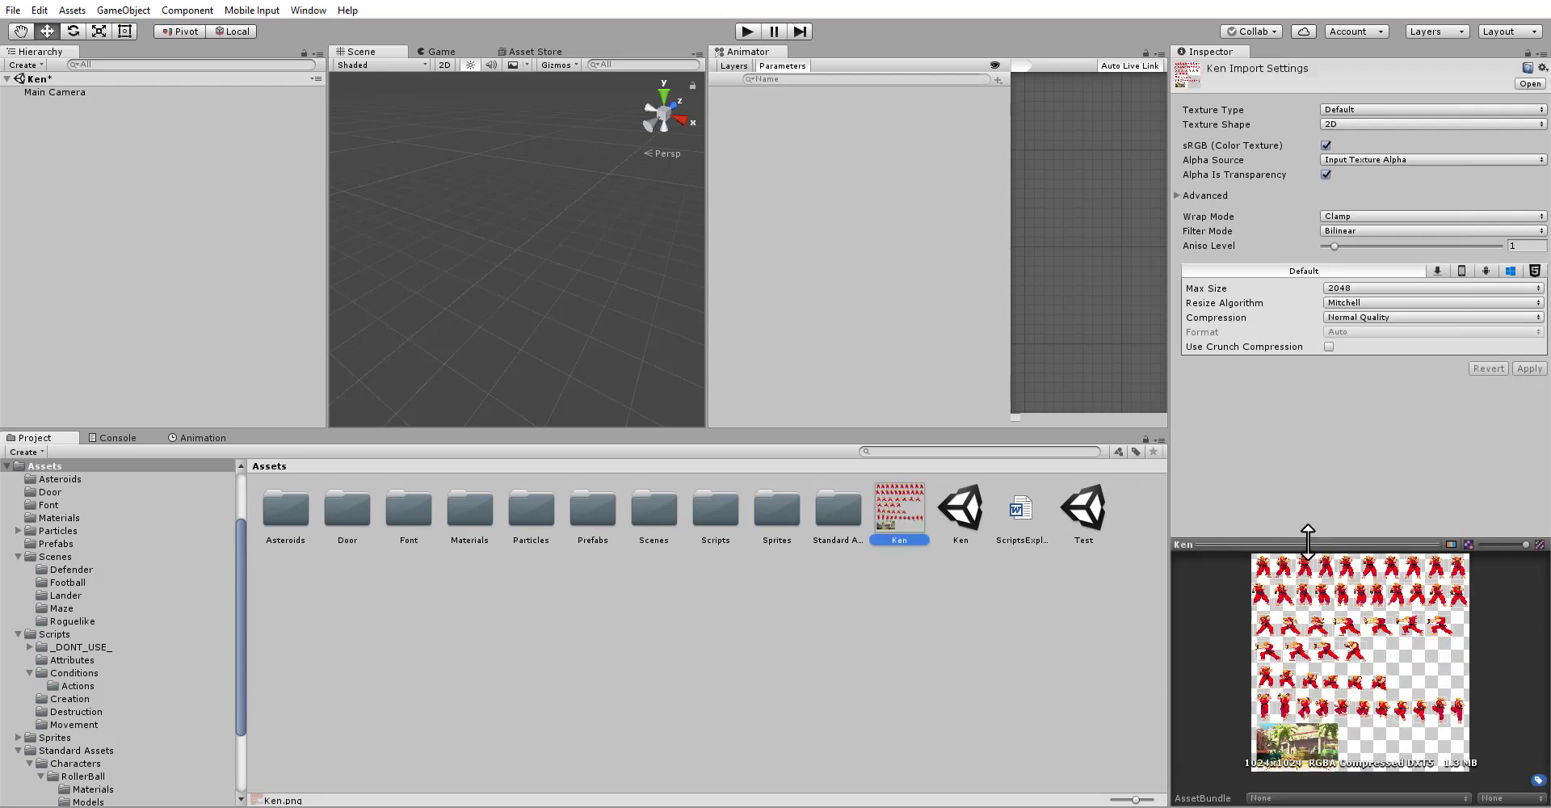
drag(1308, 543, 1302, 380)
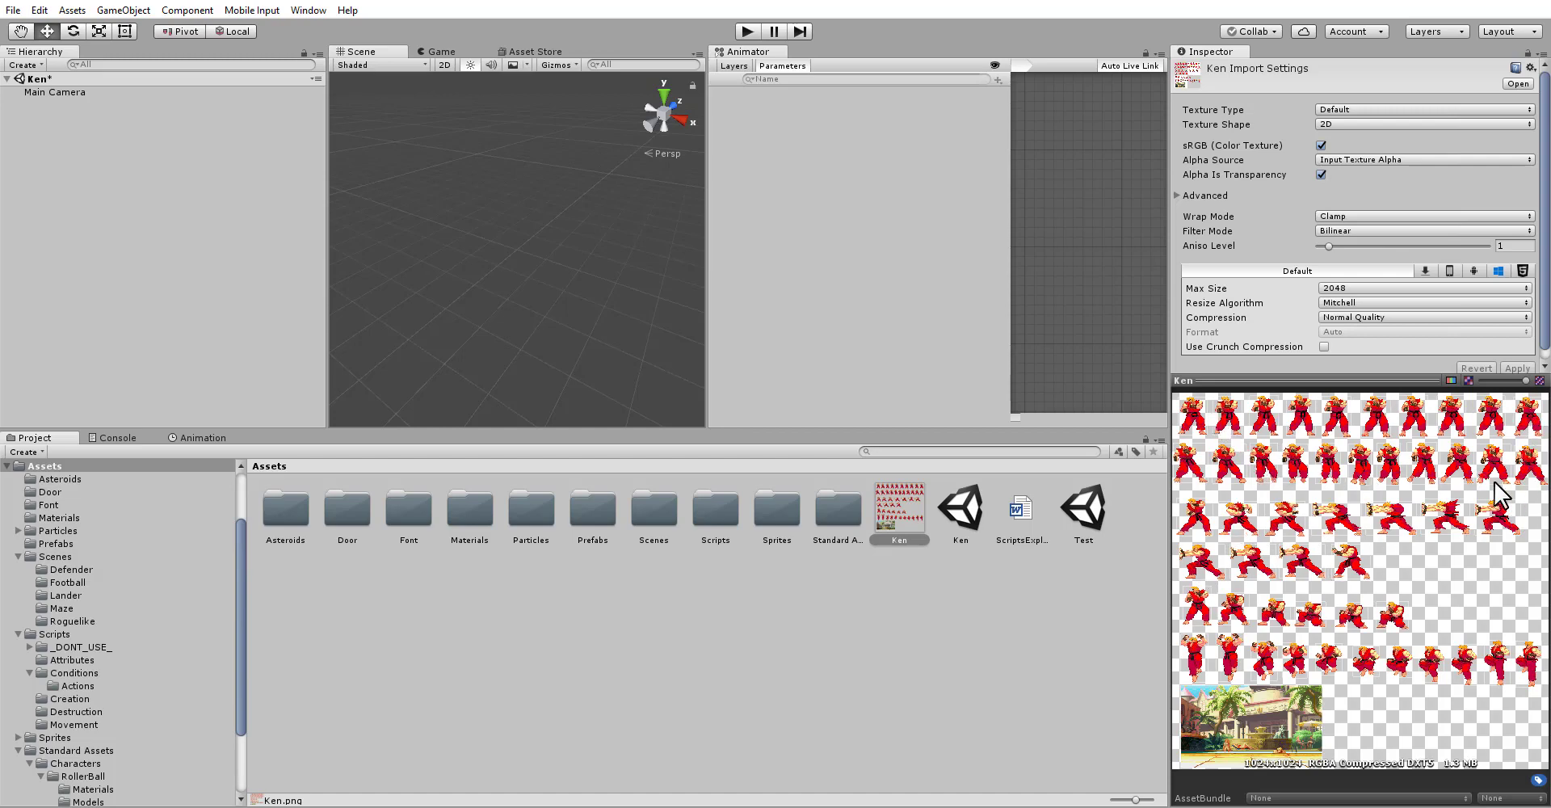
drag(1285, 379, 1292, 454)
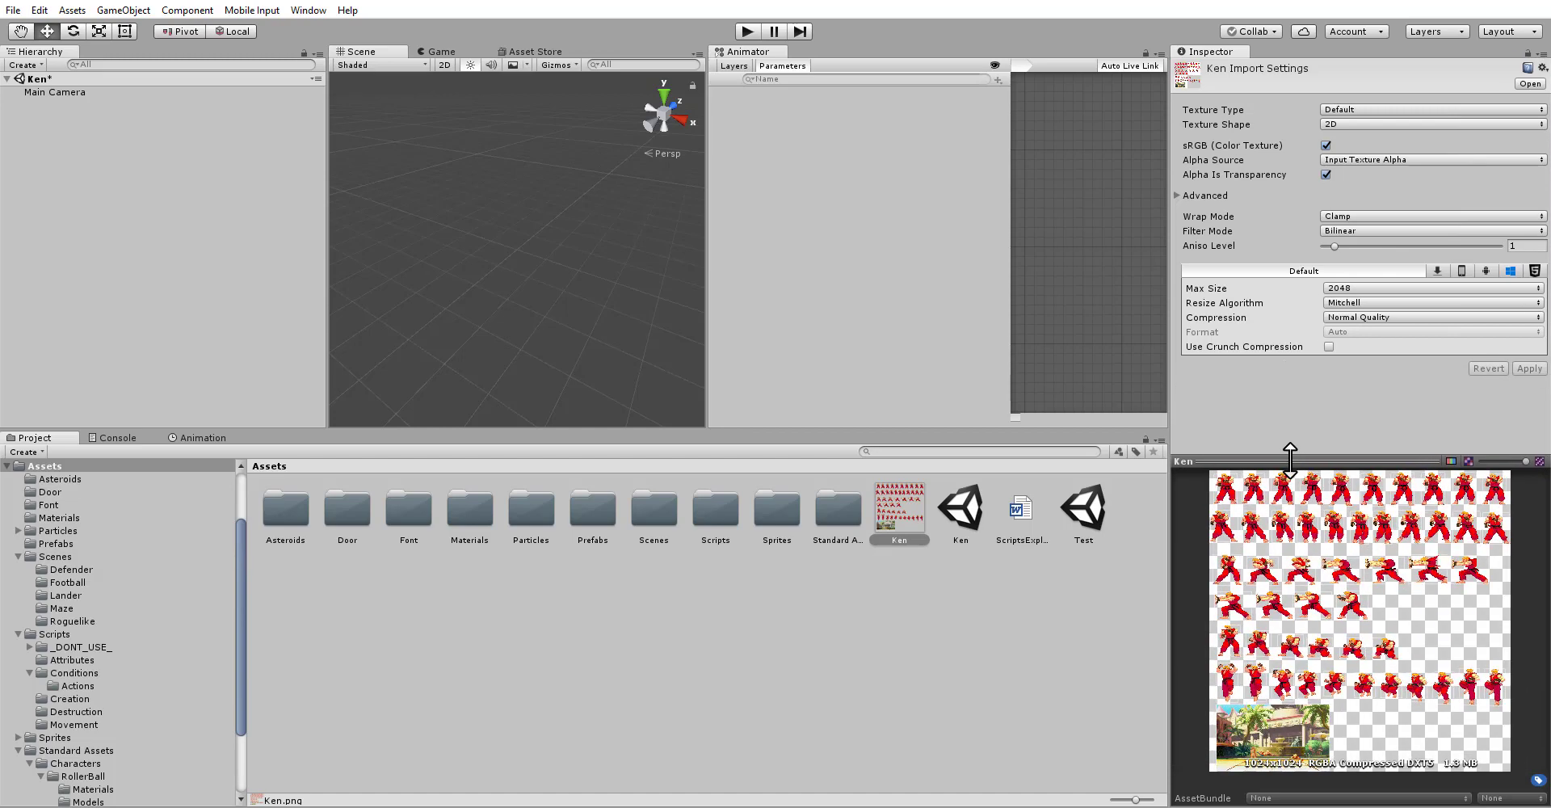
click(1356, 109)
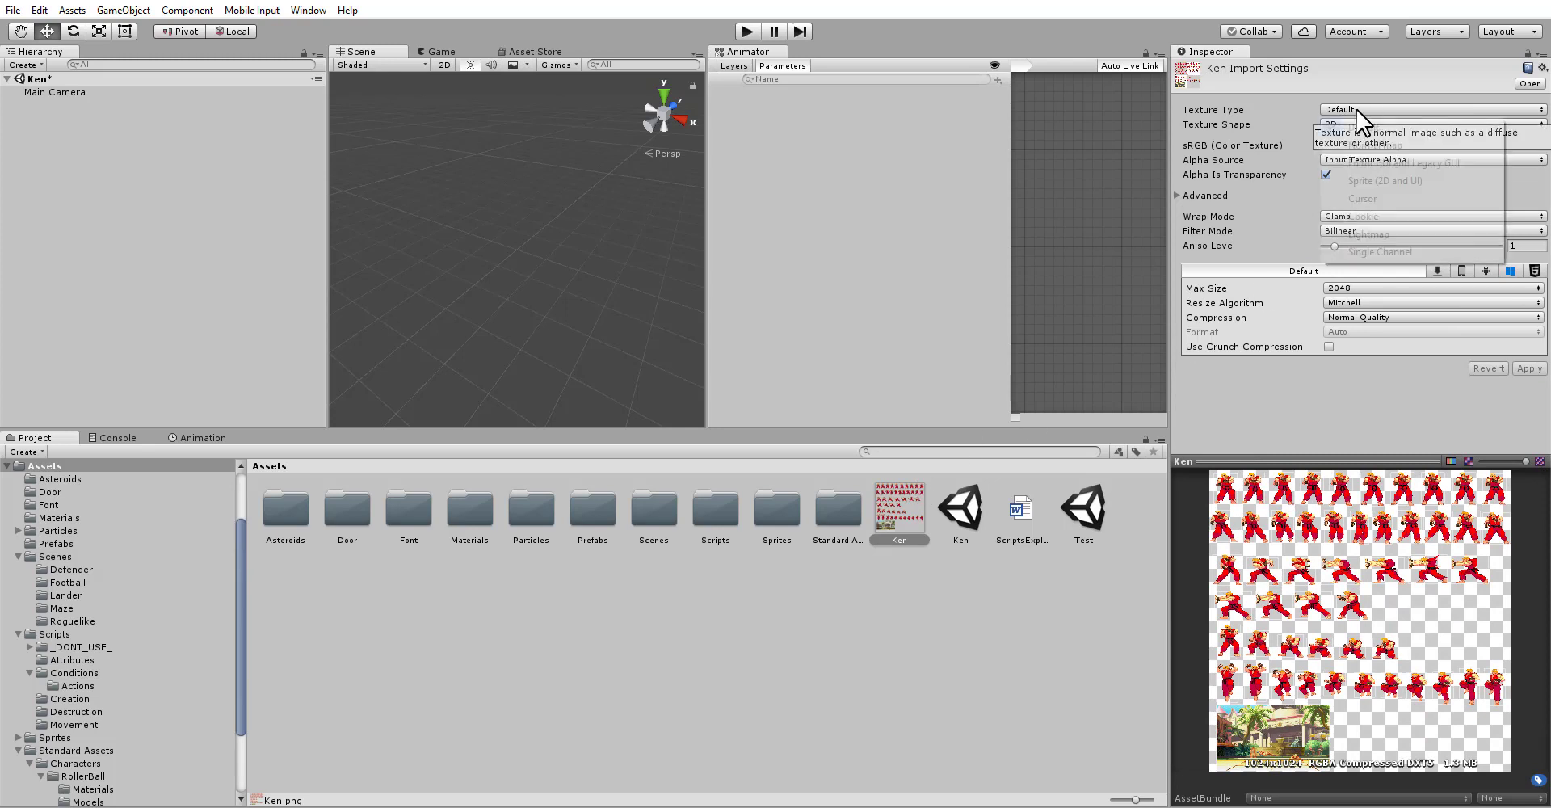
click(1374, 181)
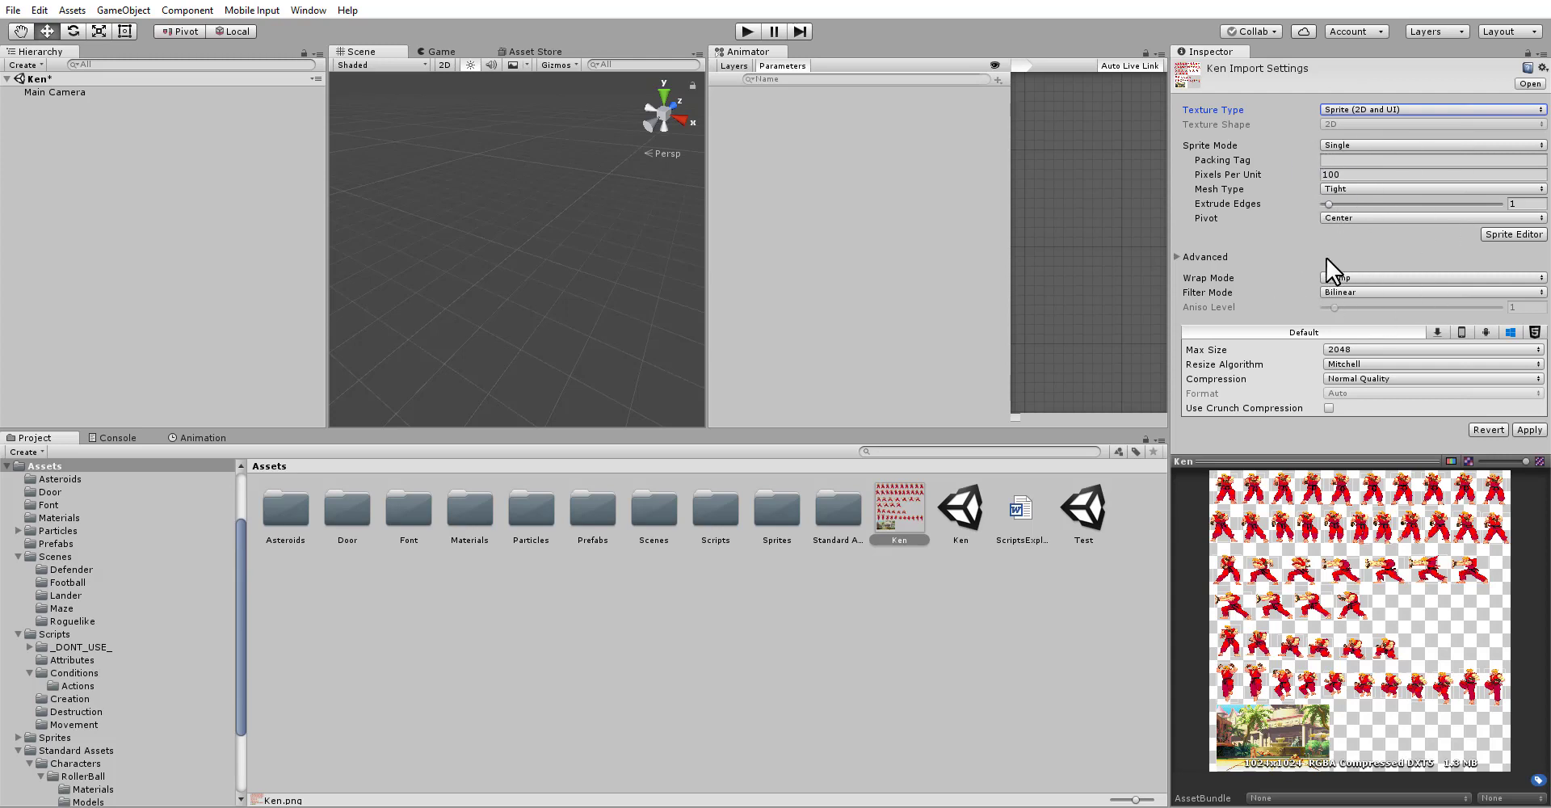
click(1499, 234)
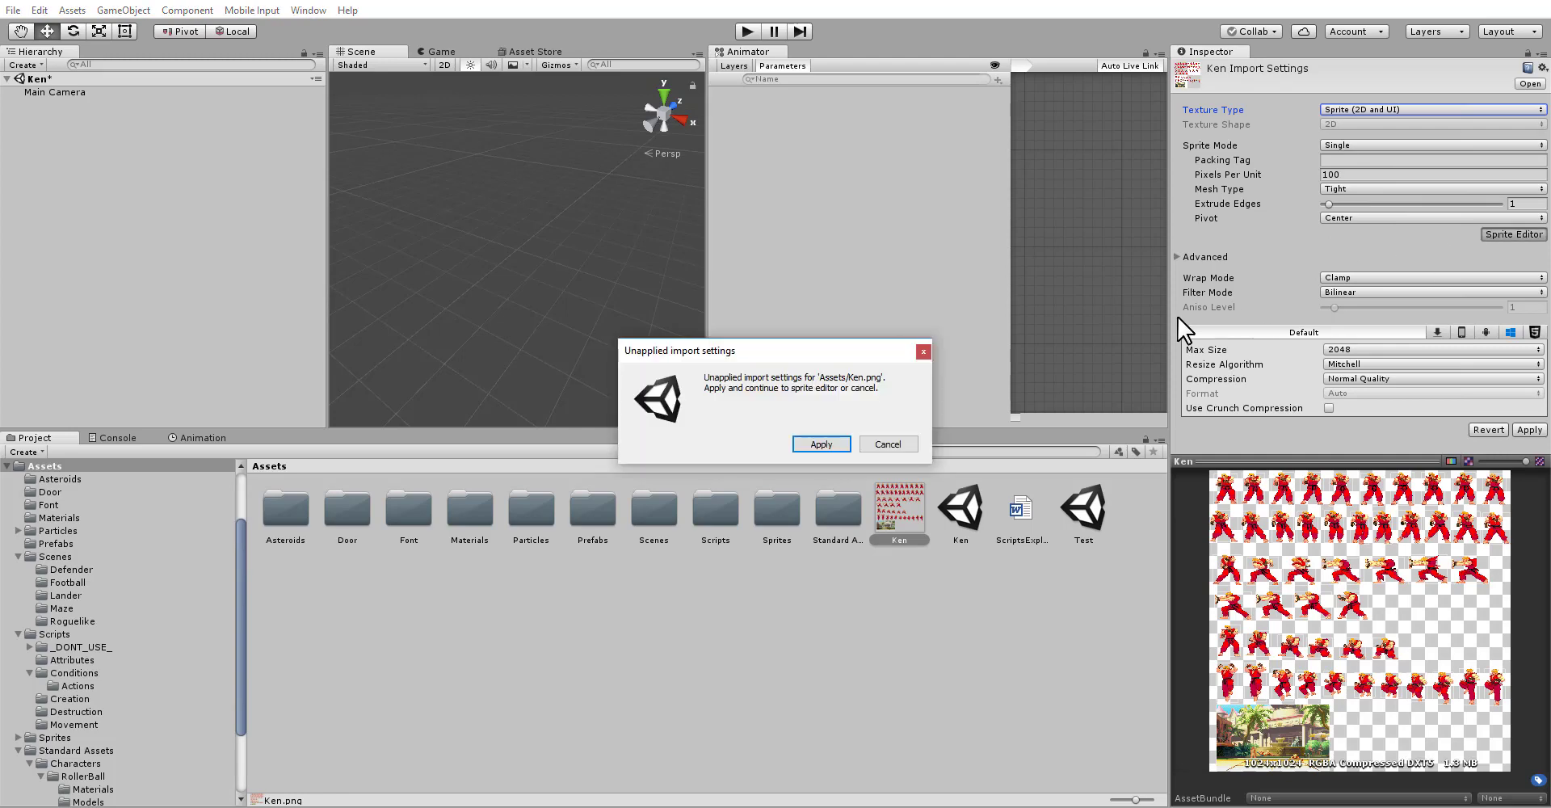
click(823, 444)
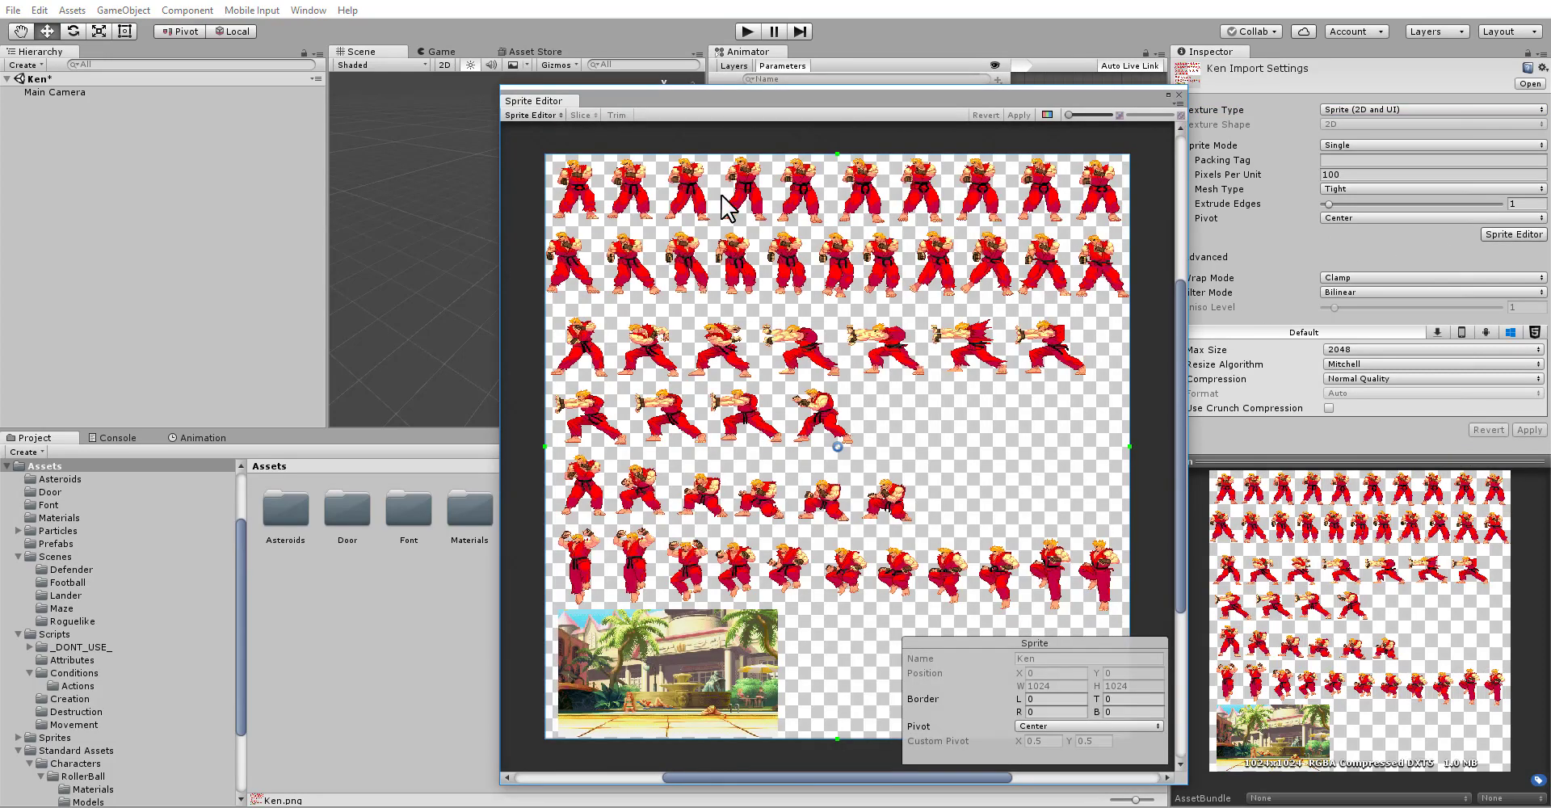
Step: Check the Sprite Editor's available editing modes for the Ken sheet and close the editor
drag(789, 103, 787, 44)
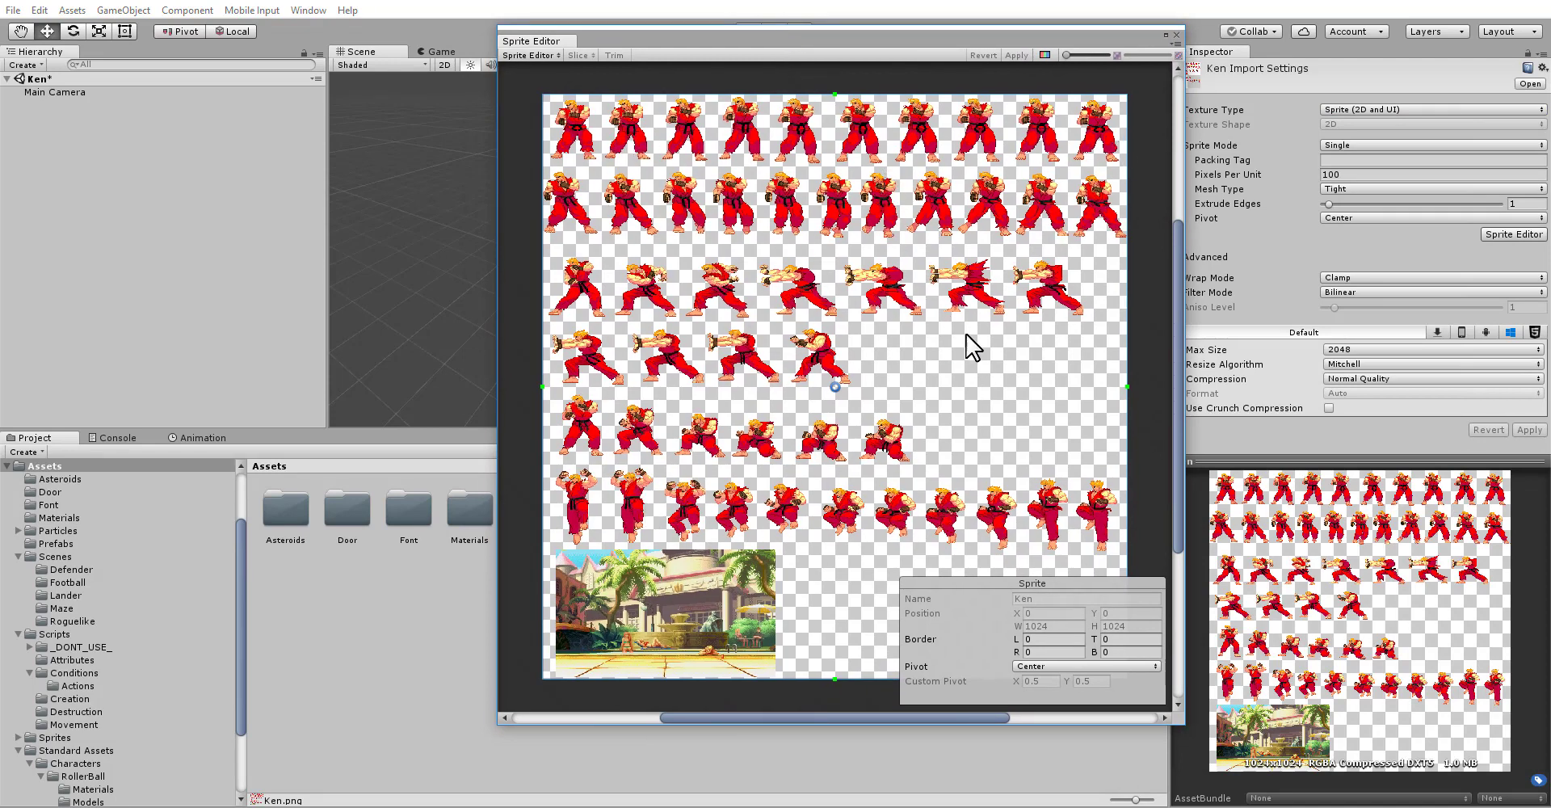
click(535, 55)
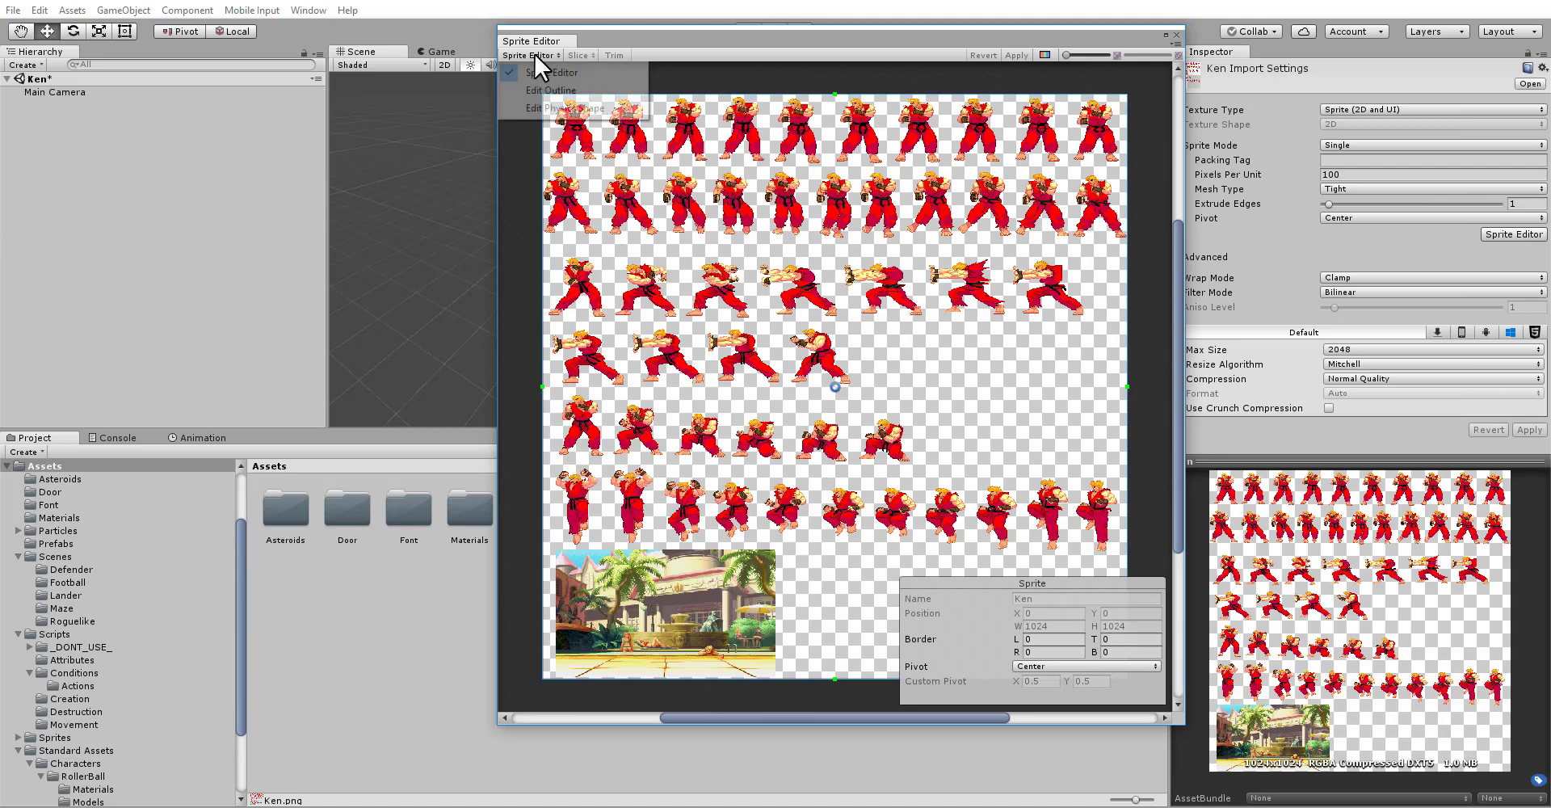
click(587, 63)
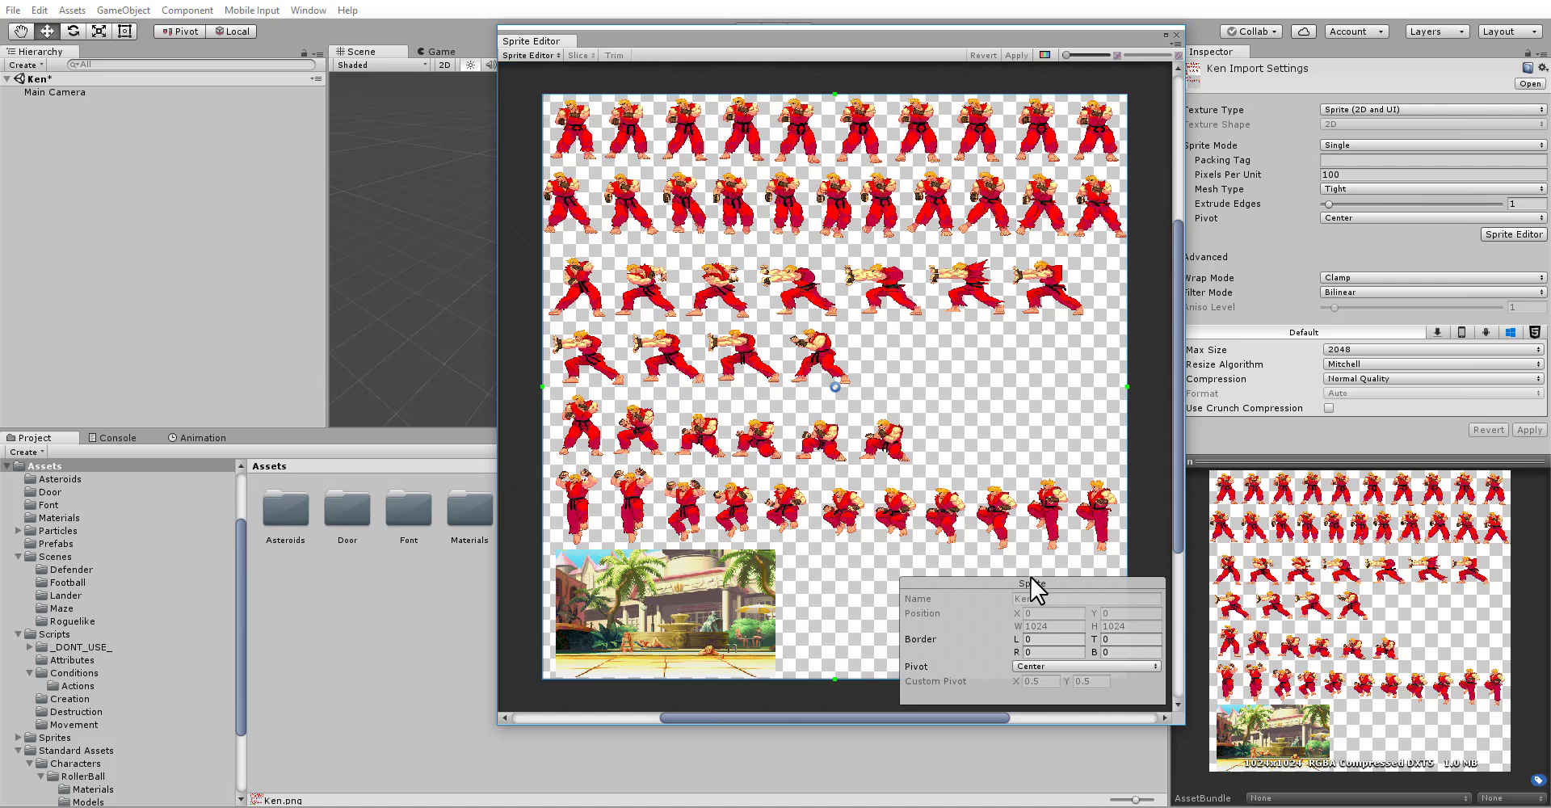
click(1176, 35)
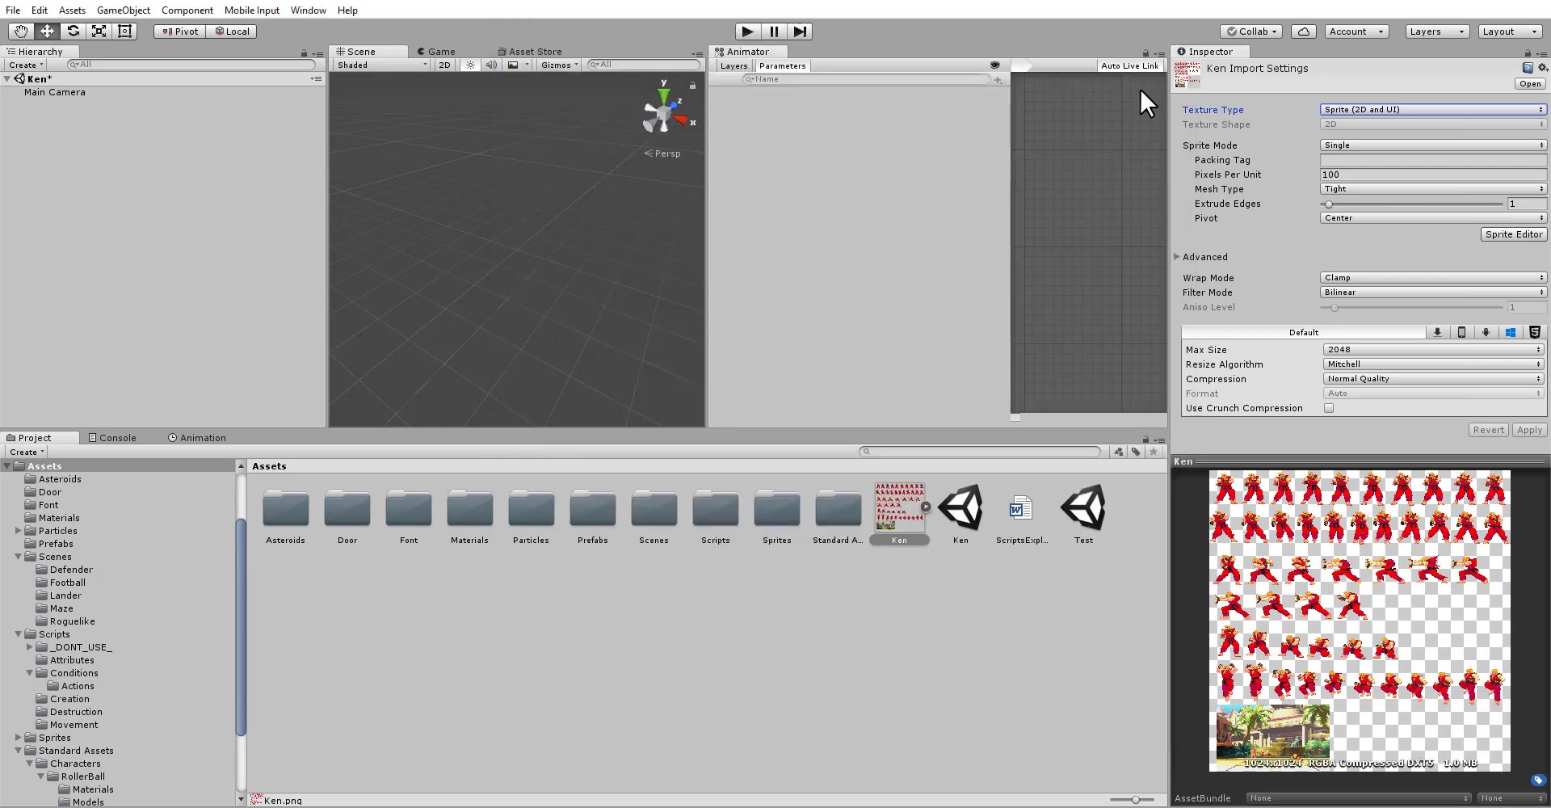
Step: Set the Ken texture's Sprite Mode to Multiple and reopen the Sprite Editor, applying the import settings
click(1361, 145)
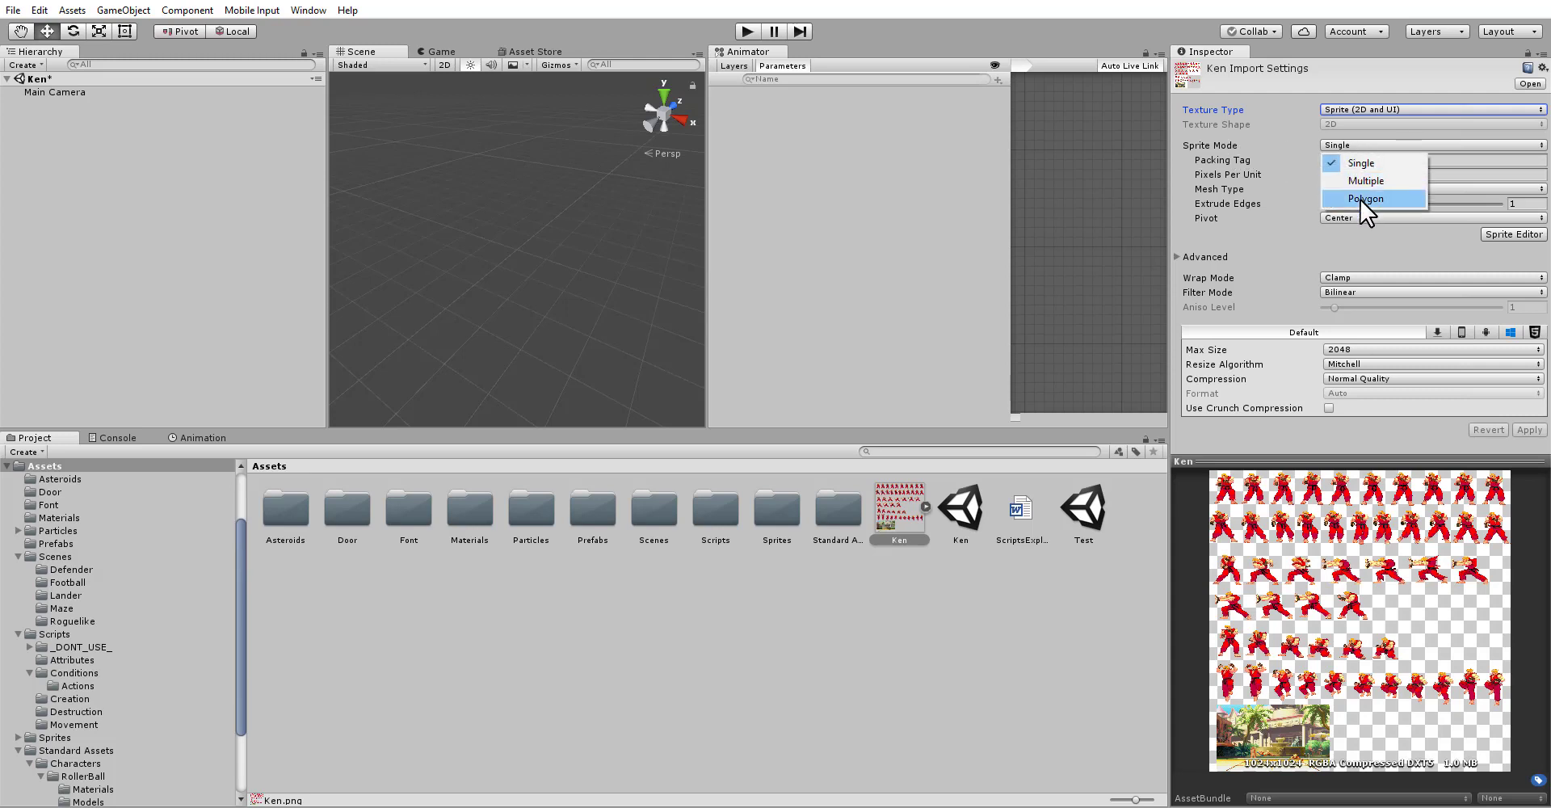
click(1359, 181)
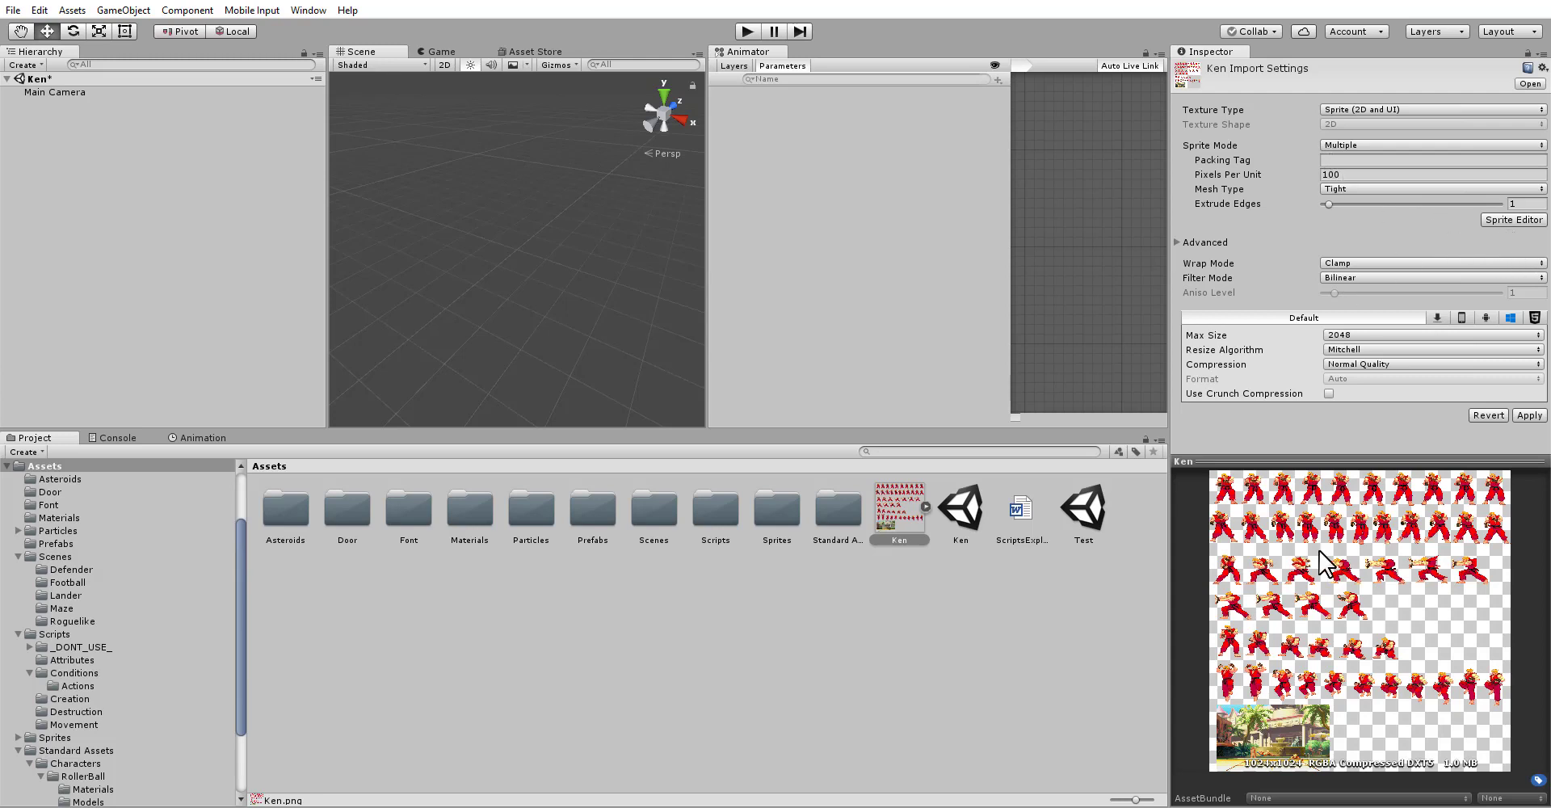
click(1506, 219)
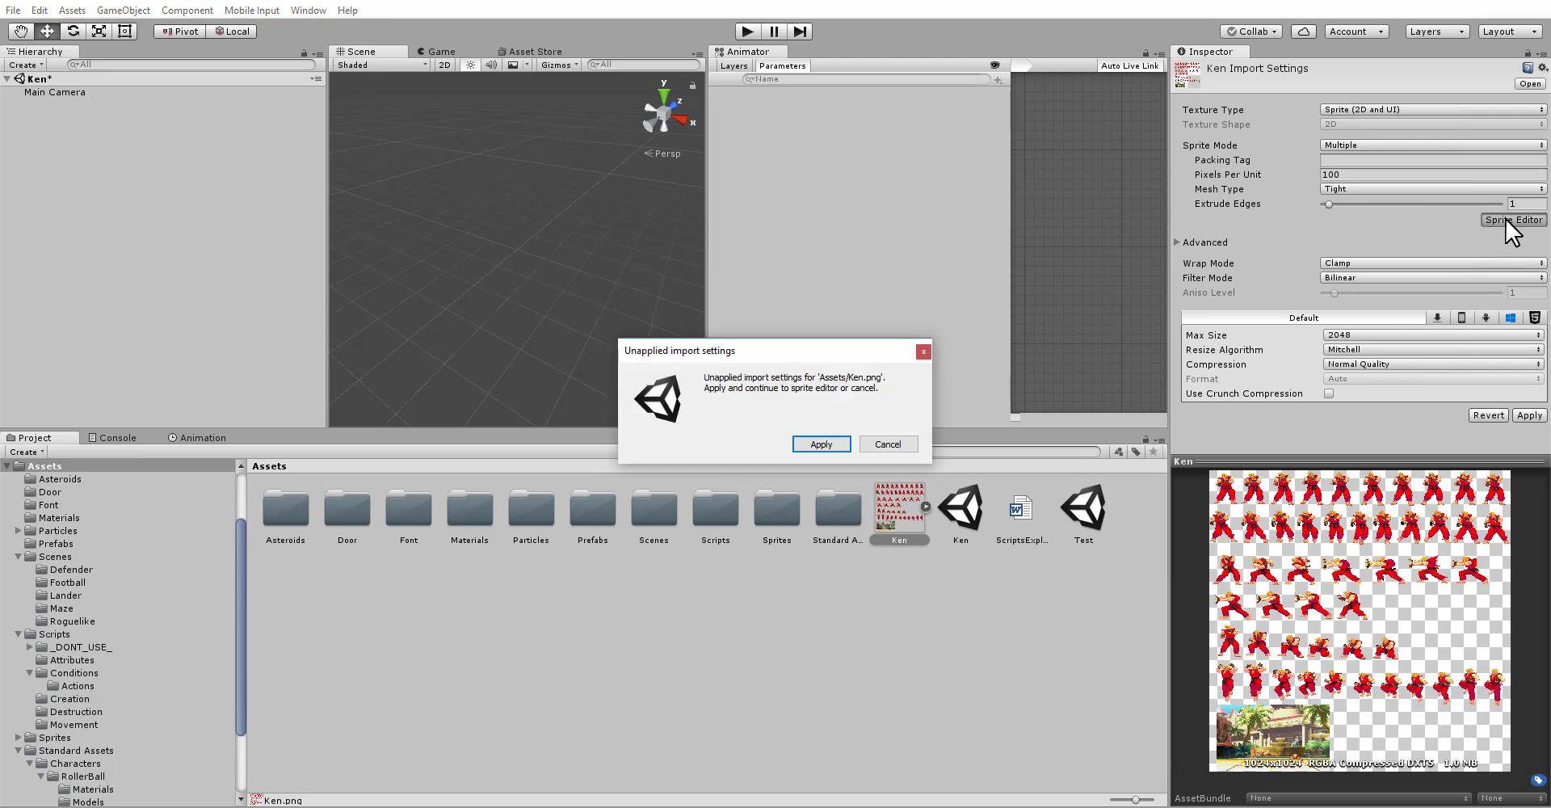
click(813, 444)
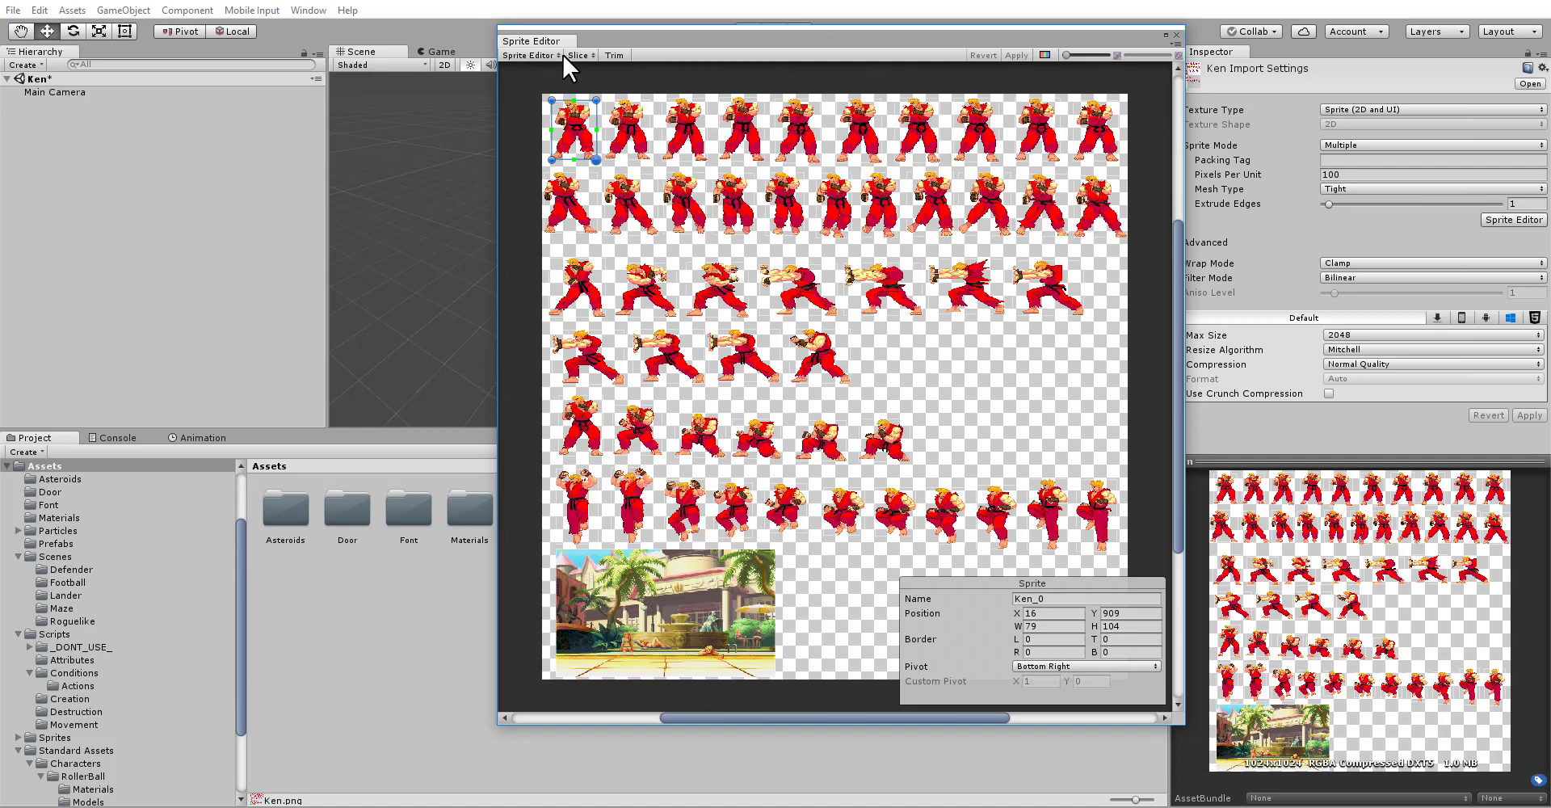
Step: Slice the Ken sheet with the Automatic type, Center pivot and Delete Existing method
click(583, 52)
click(619, 51)
click(577, 55)
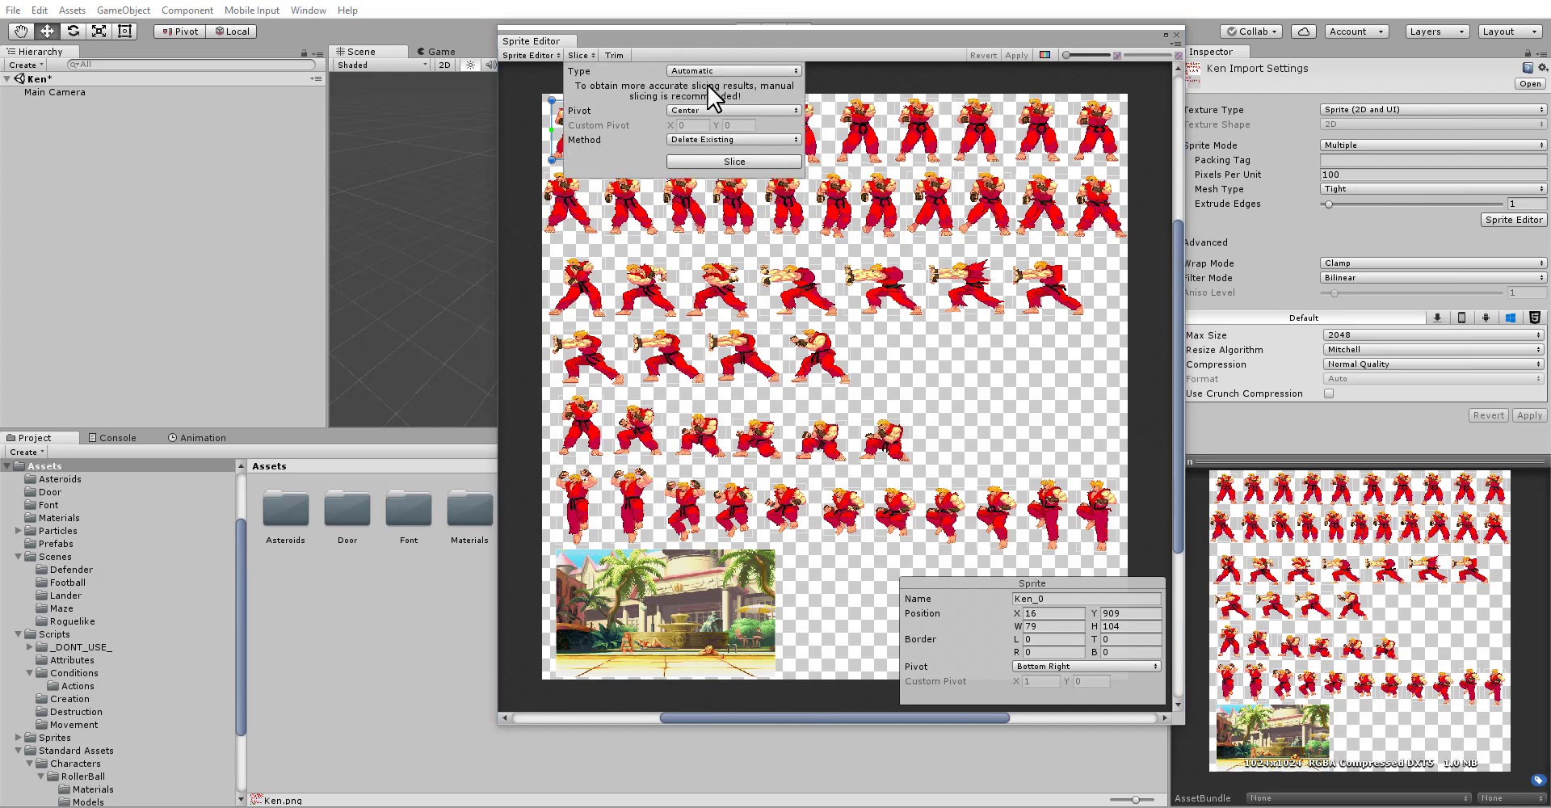
click(672, 111)
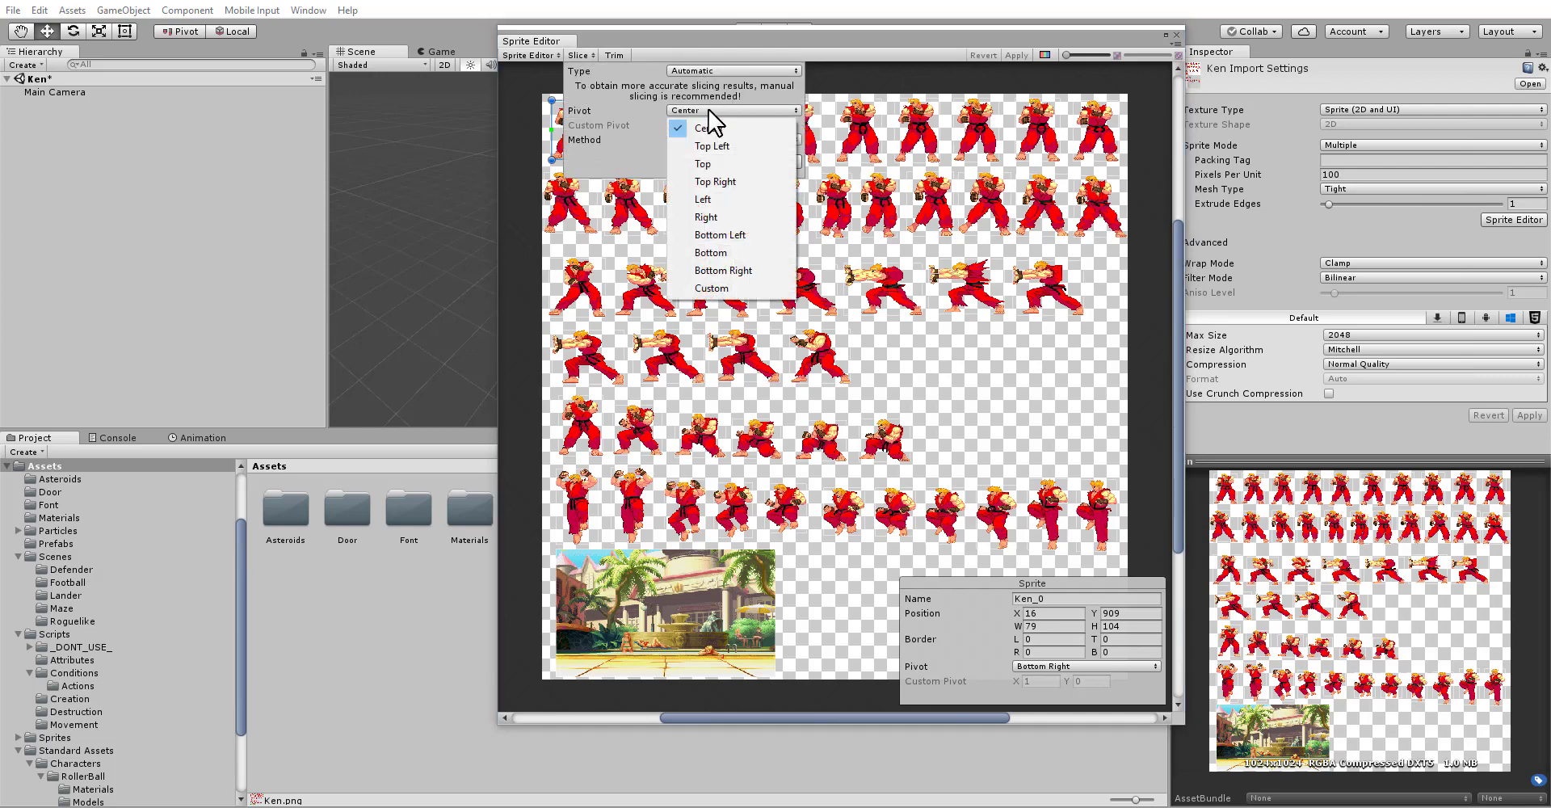
click(595, 110)
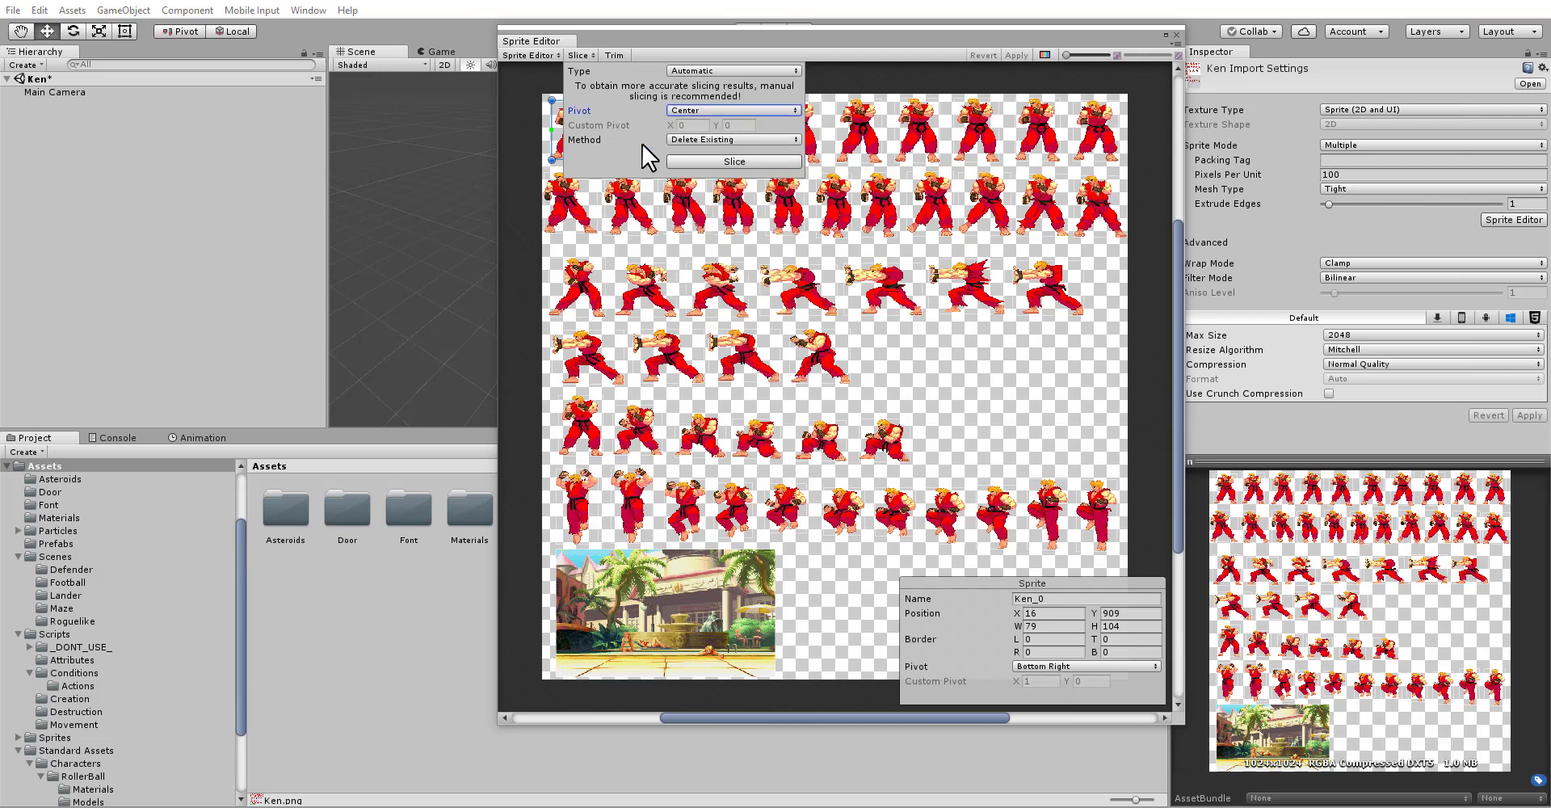
click(703, 139)
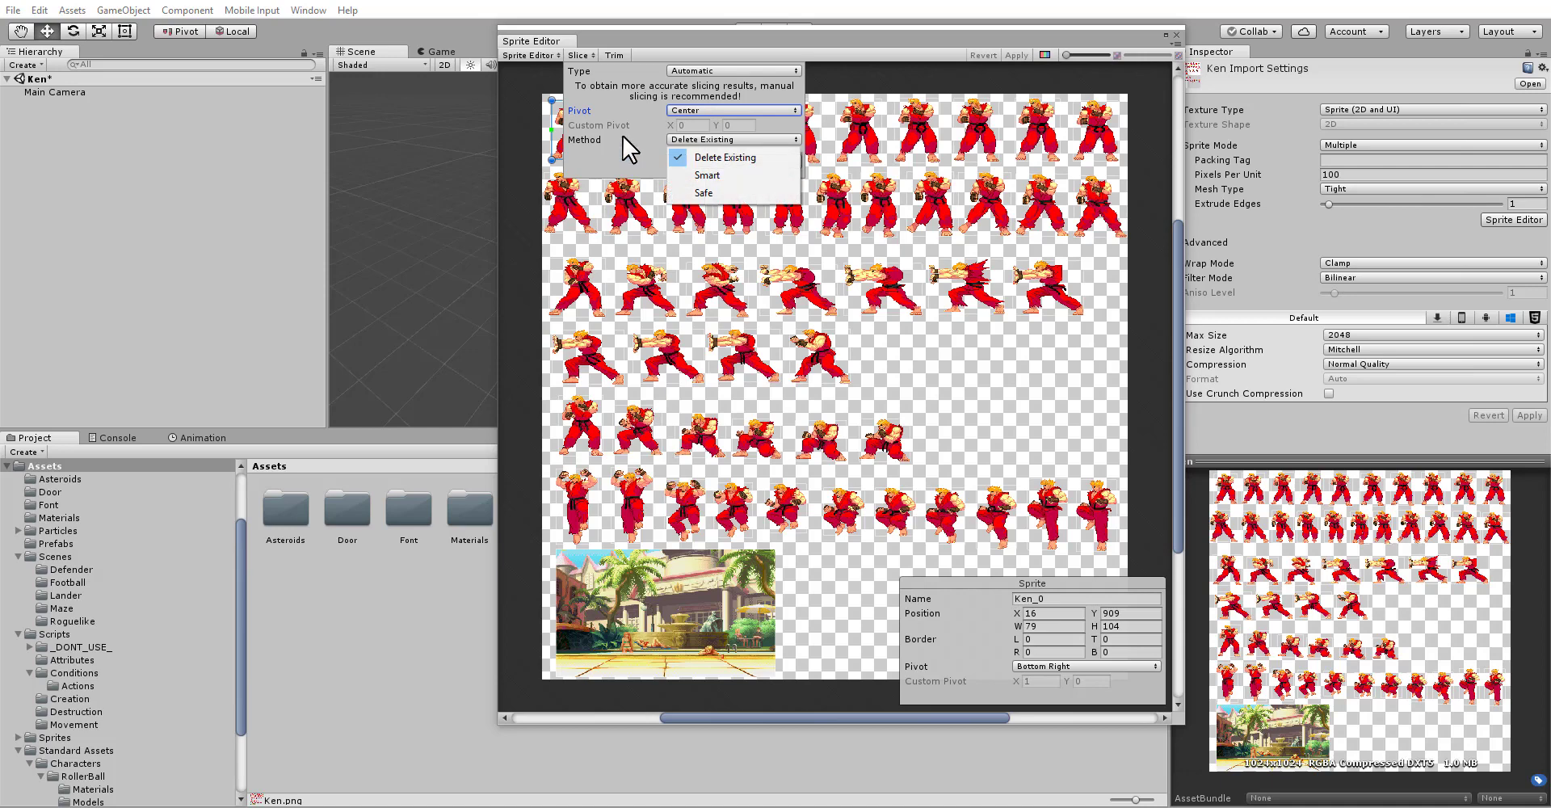
click(721, 158)
click(728, 161)
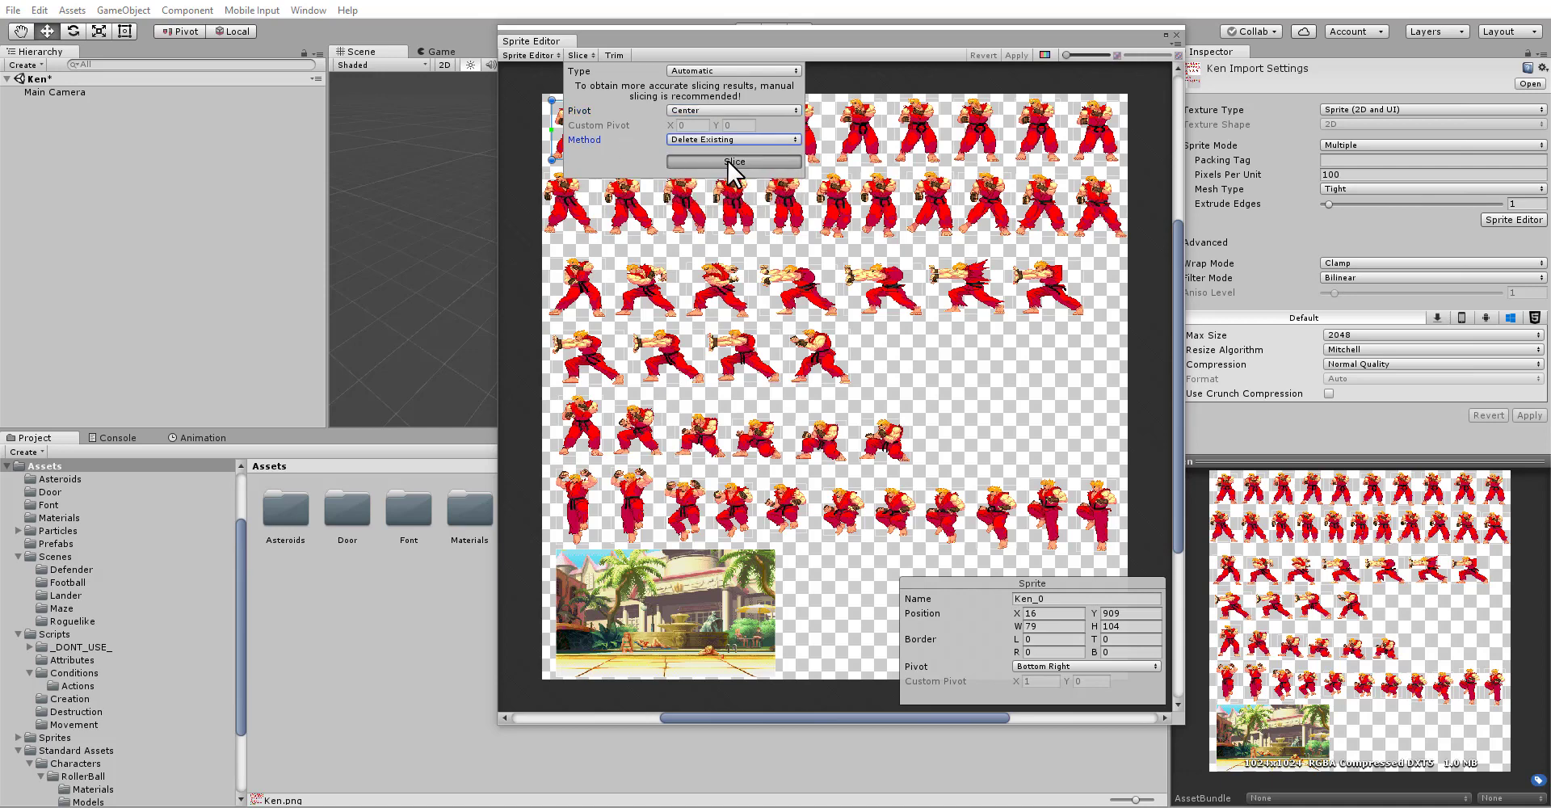
Step: Examine the generated slice rectangles across the rows of the Ken sheet
click(902, 570)
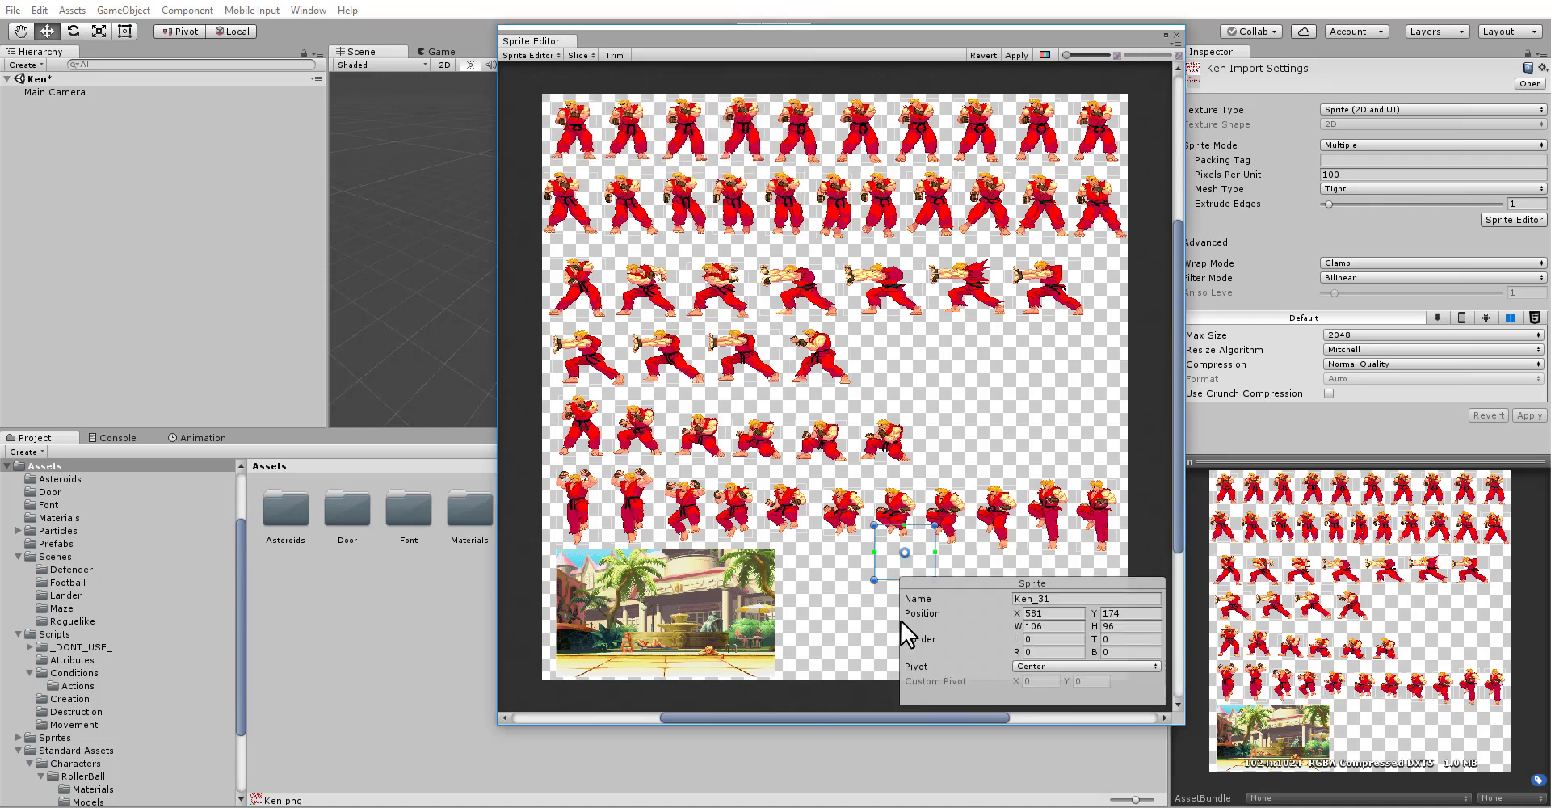
click(958, 434)
click(885, 440)
click(821, 440)
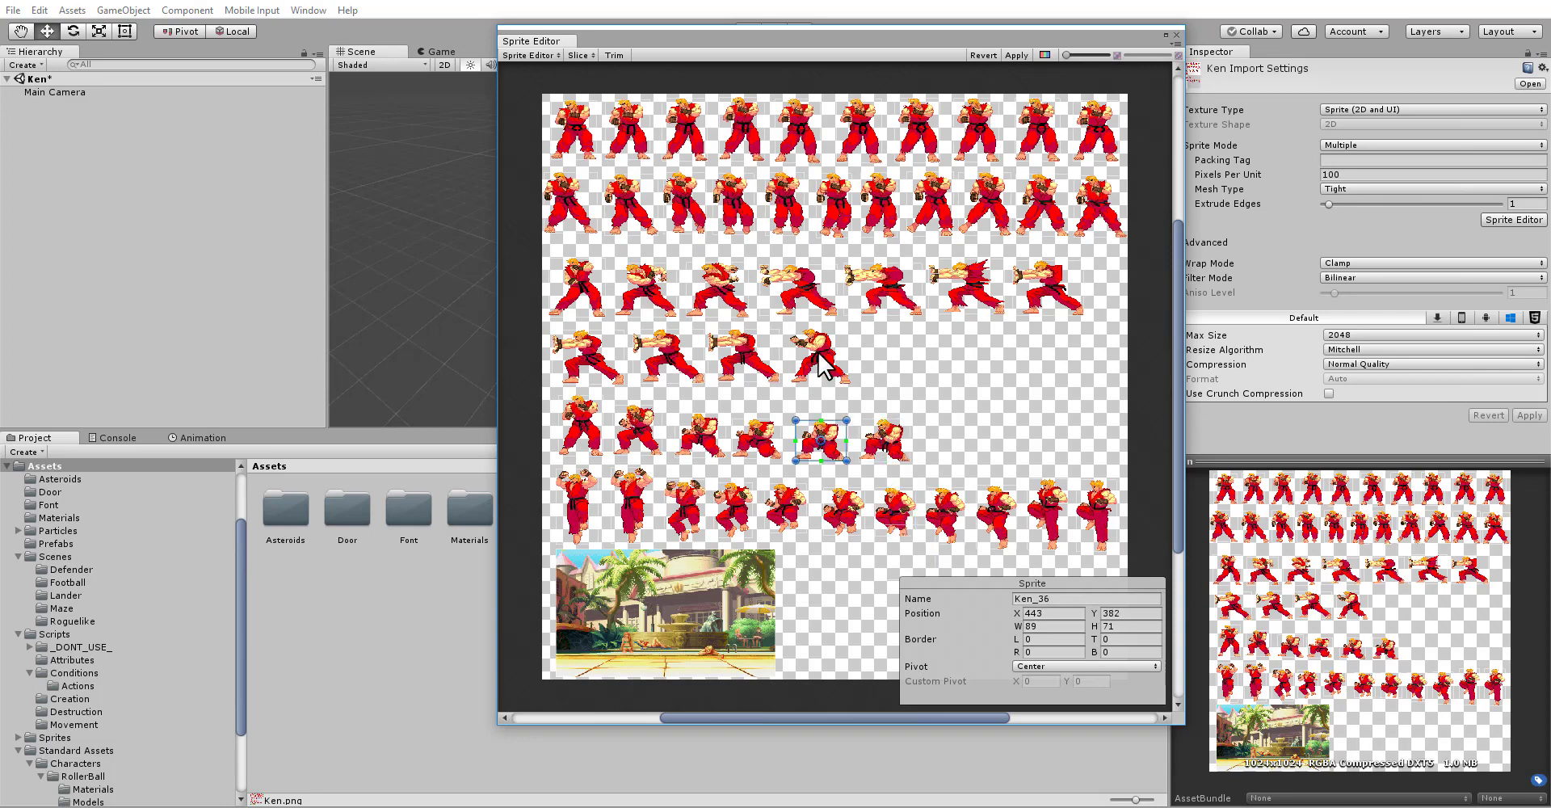
click(816, 355)
click(728, 503)
click(681, 495)
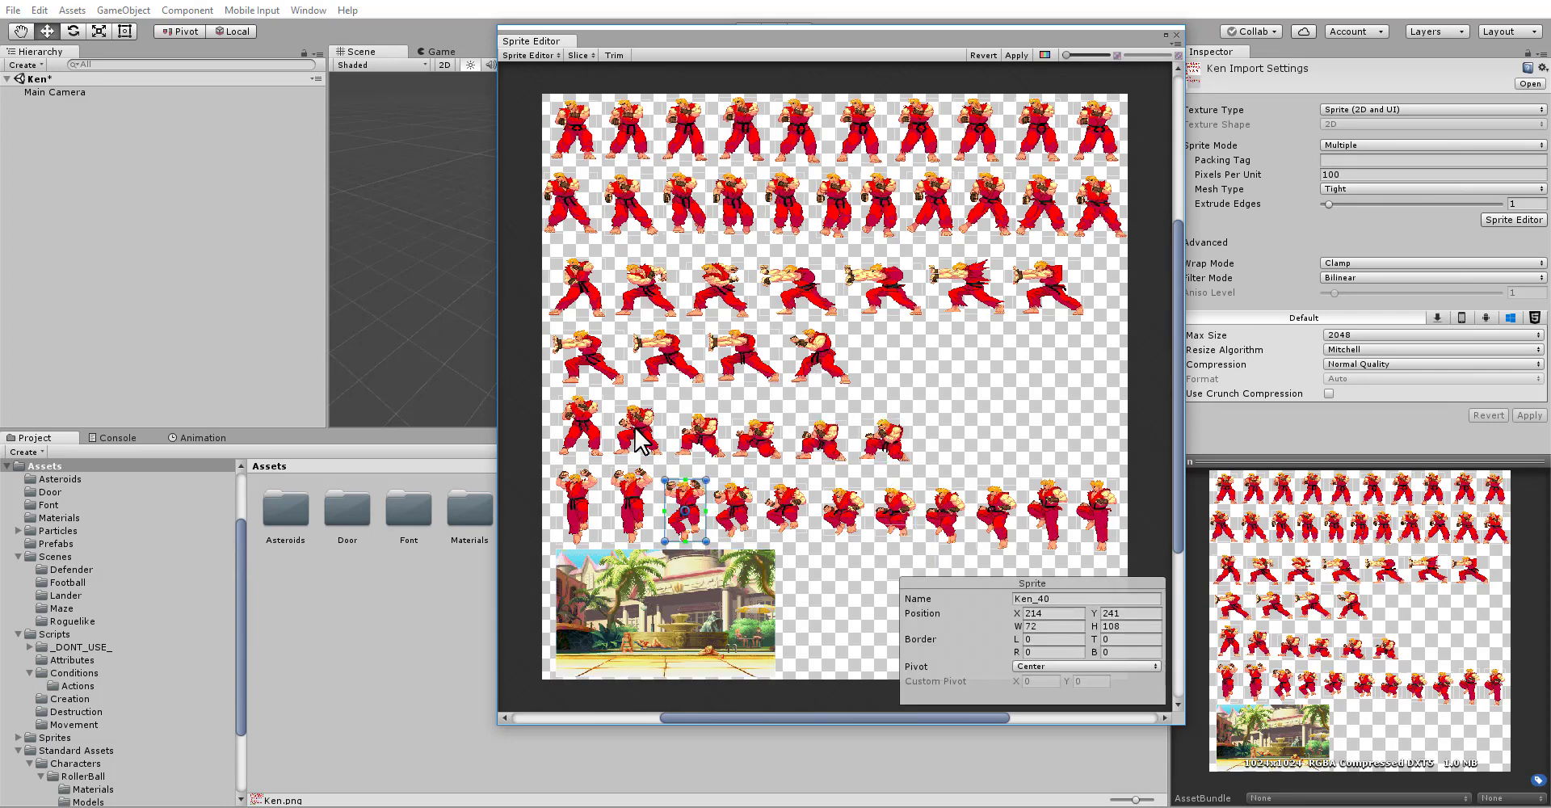
click(635, 436)
click(665, 355)
click(646, 290)
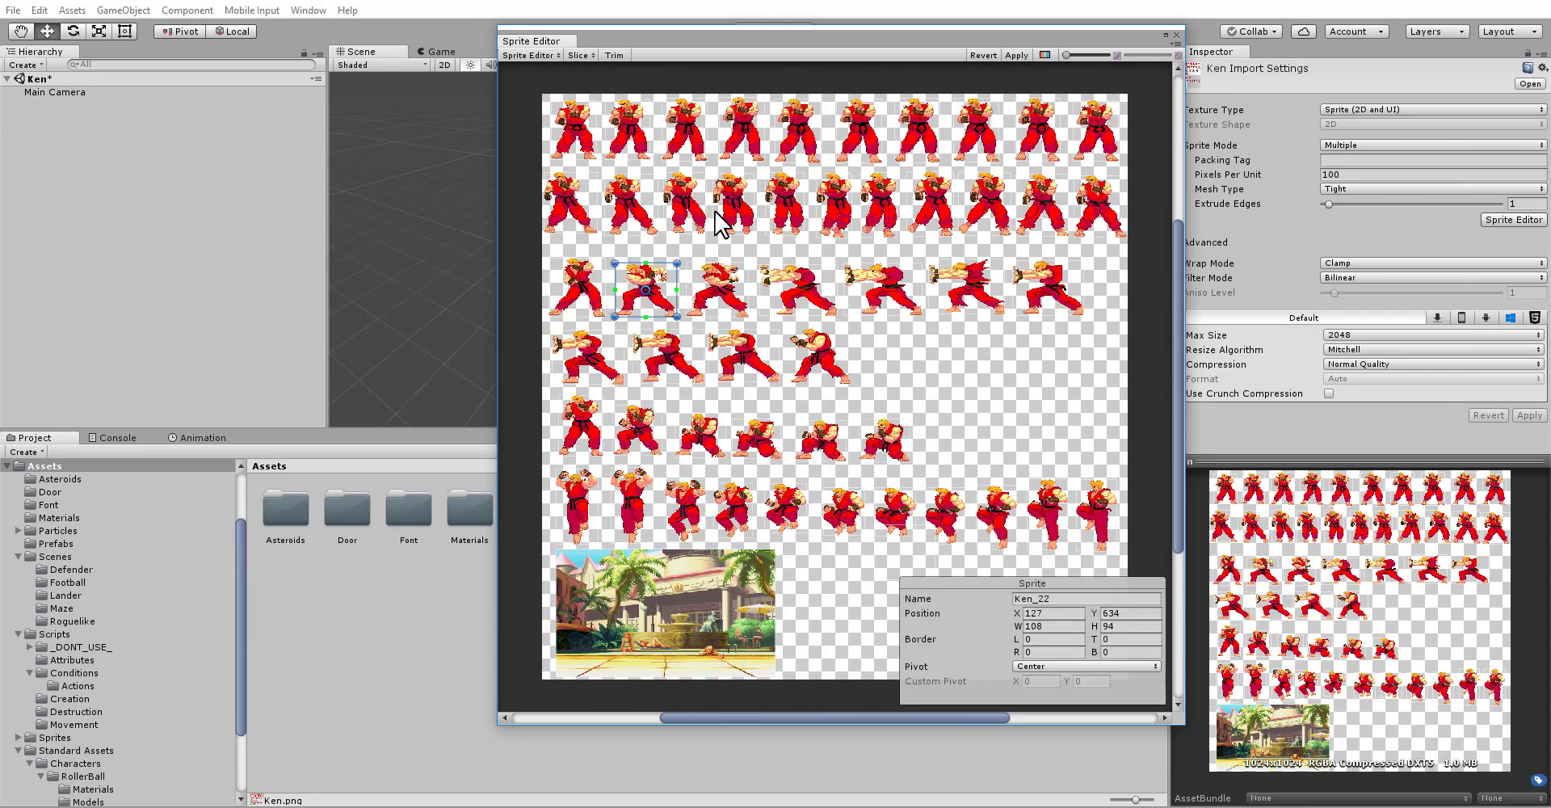
click(721, 220)
click(683, 193)
click(685, 129)
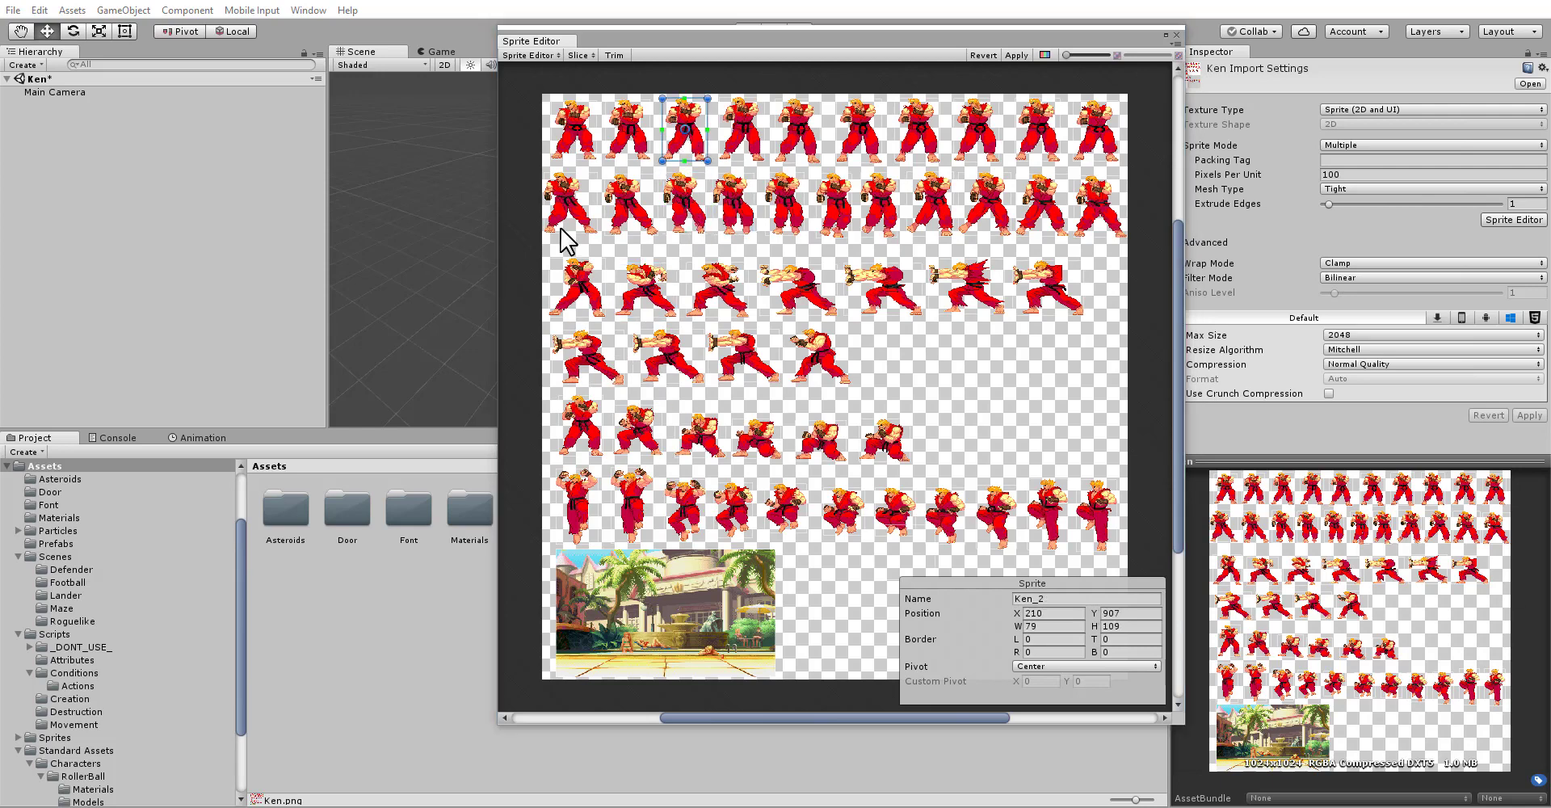
click(584, 196)
click(628, 202)
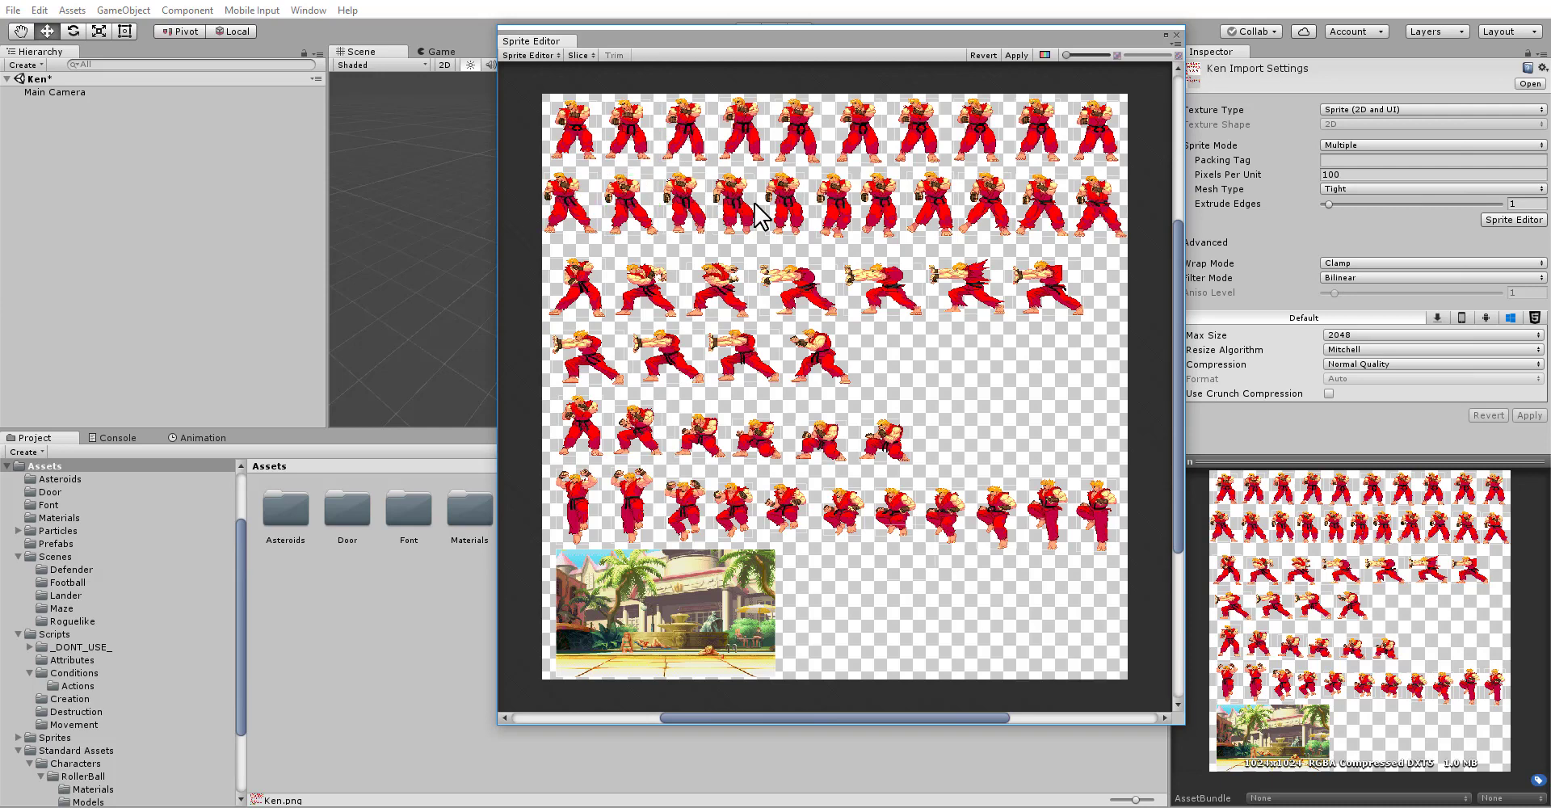
click(834, 206)
click(1044, 412)
Step: Try enlarging the slice around the fourth figure in the first row to about 138 by 162, and undo the resize
click(740, 137)
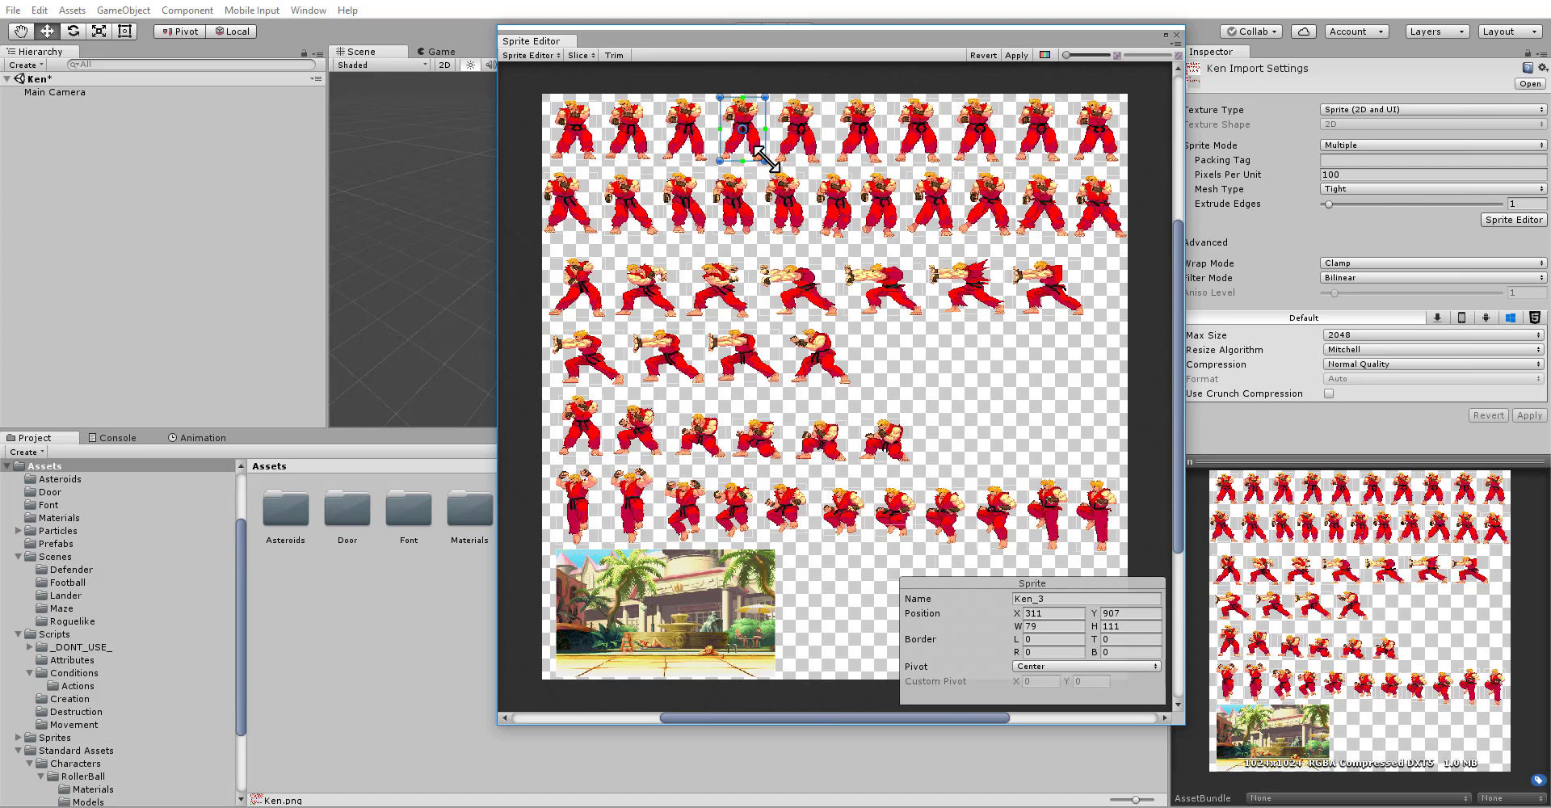
drag(765, 160, 802, 191)
key(ctrl+z)
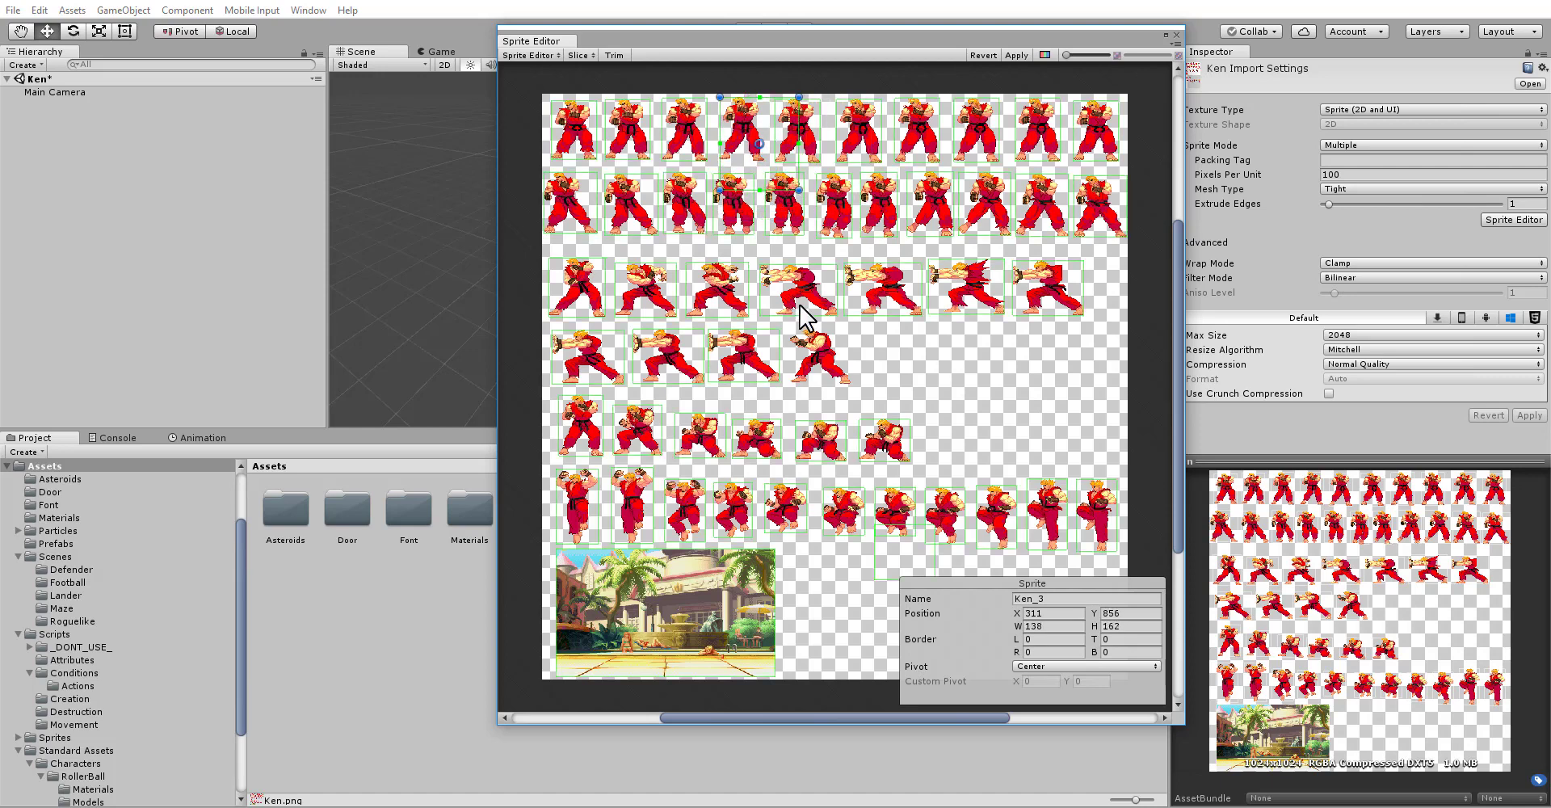
Step: Apply the slicing to the Ken sheet and close the Sprite Editor
click(976, 303)
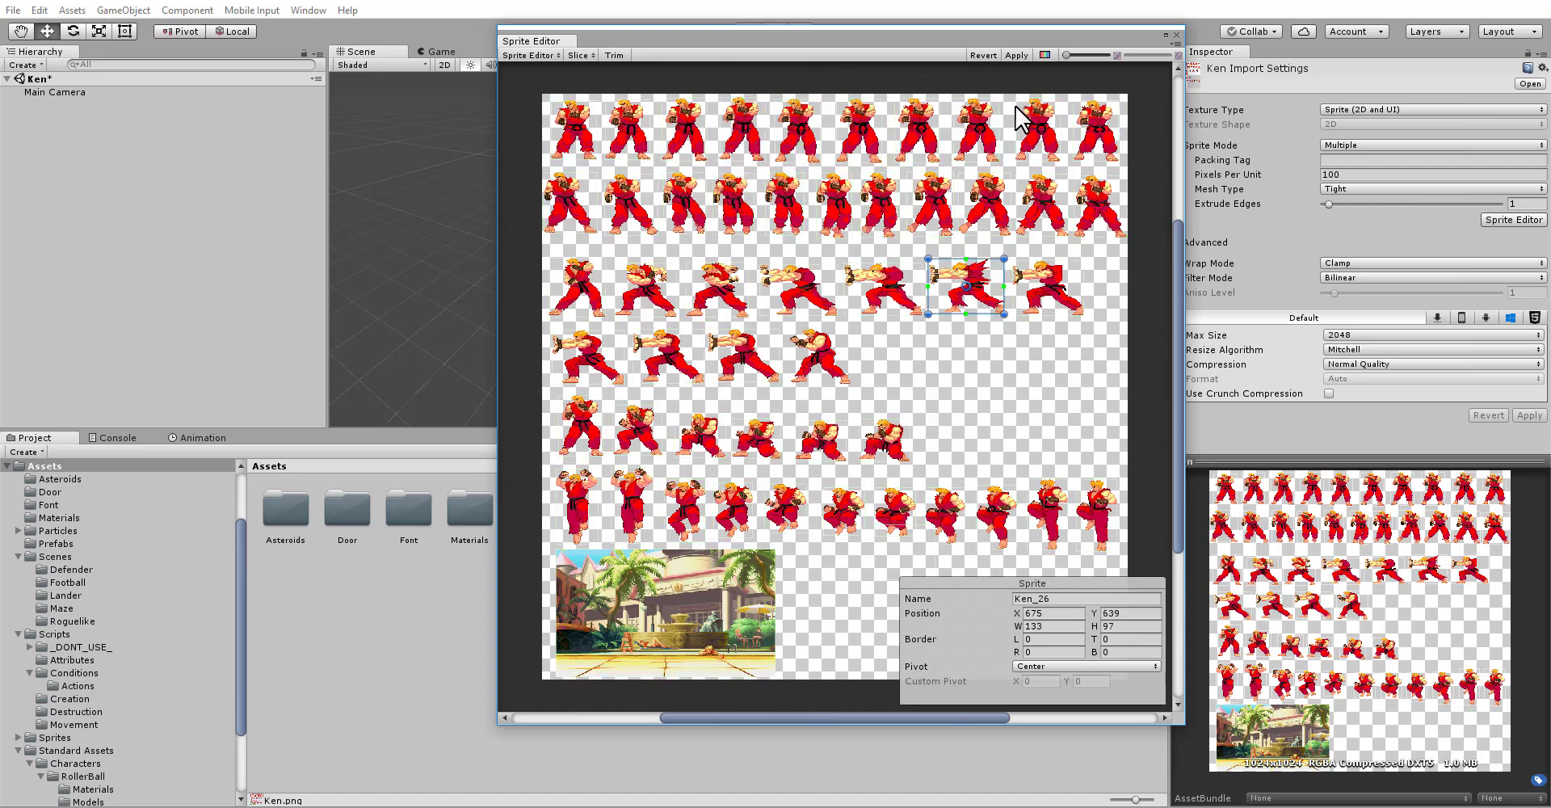
click(976, 121)
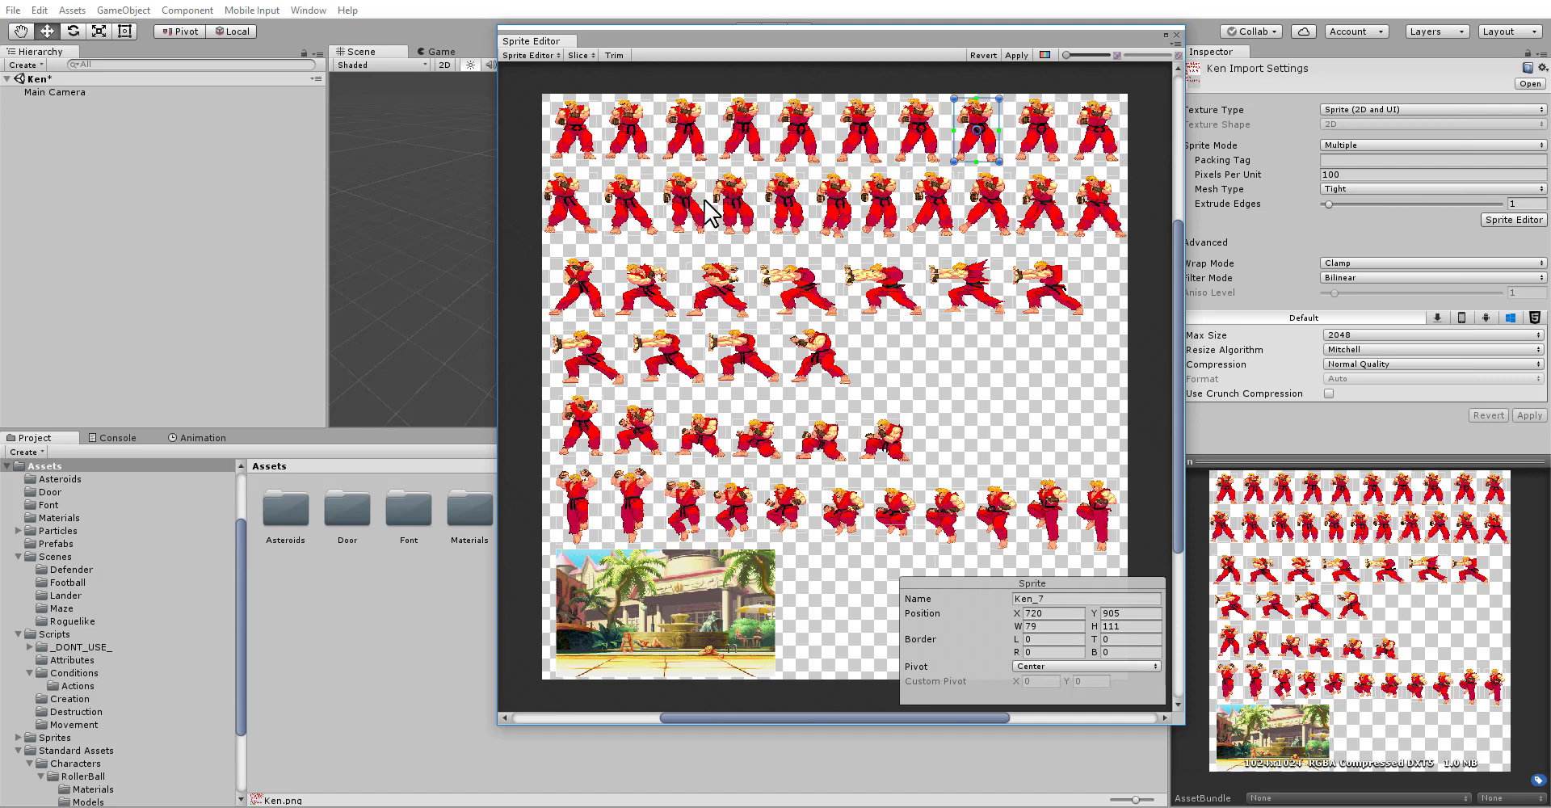
click(1016, 55)
click(1174, 36)
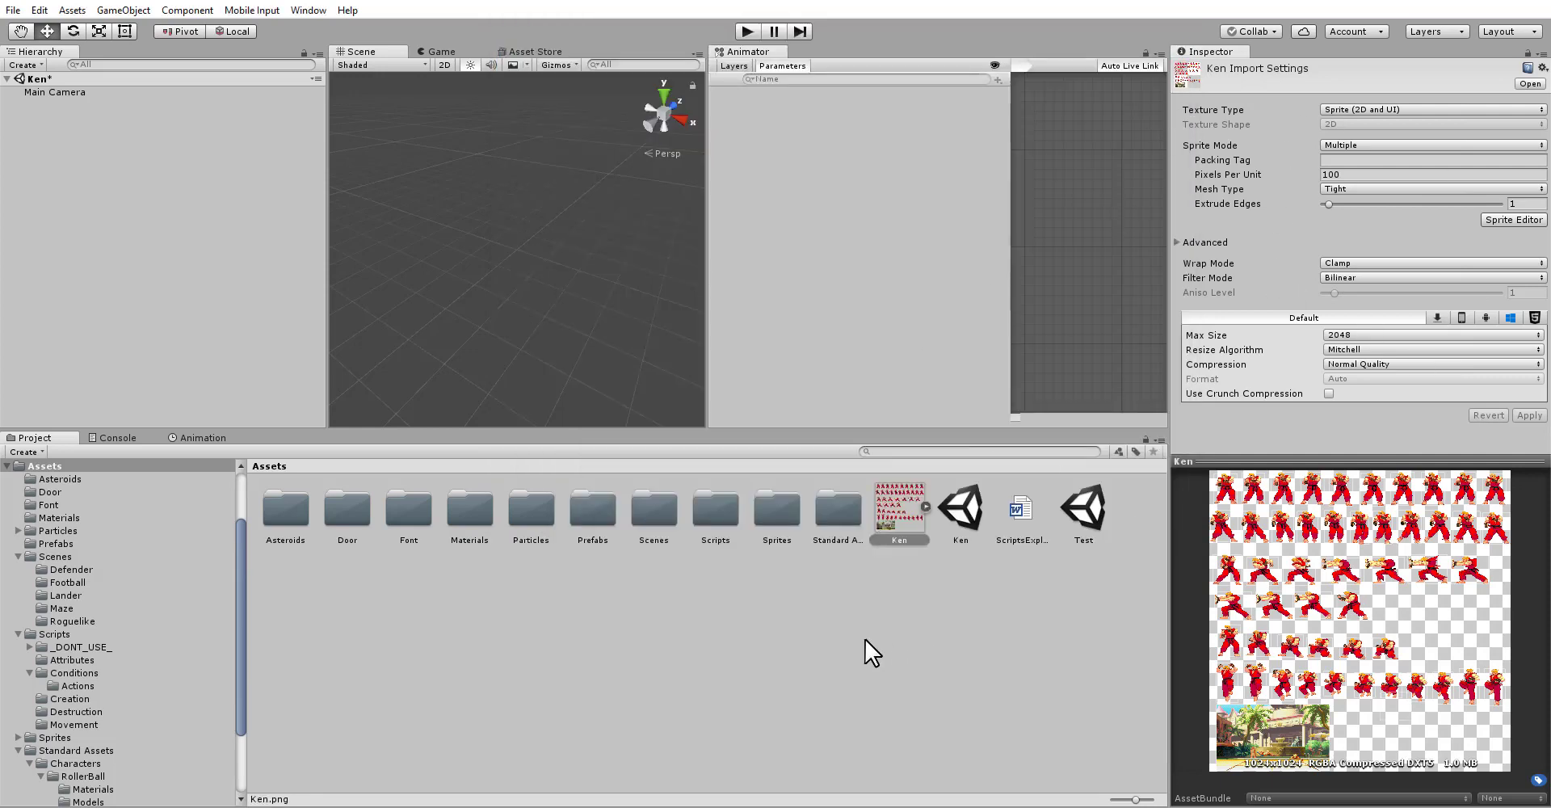
Step: Expand the Ken texture in the project assets and look through the individual sprites sliced from it
click(900, 510)
click(926, 506)
click(996, 509)
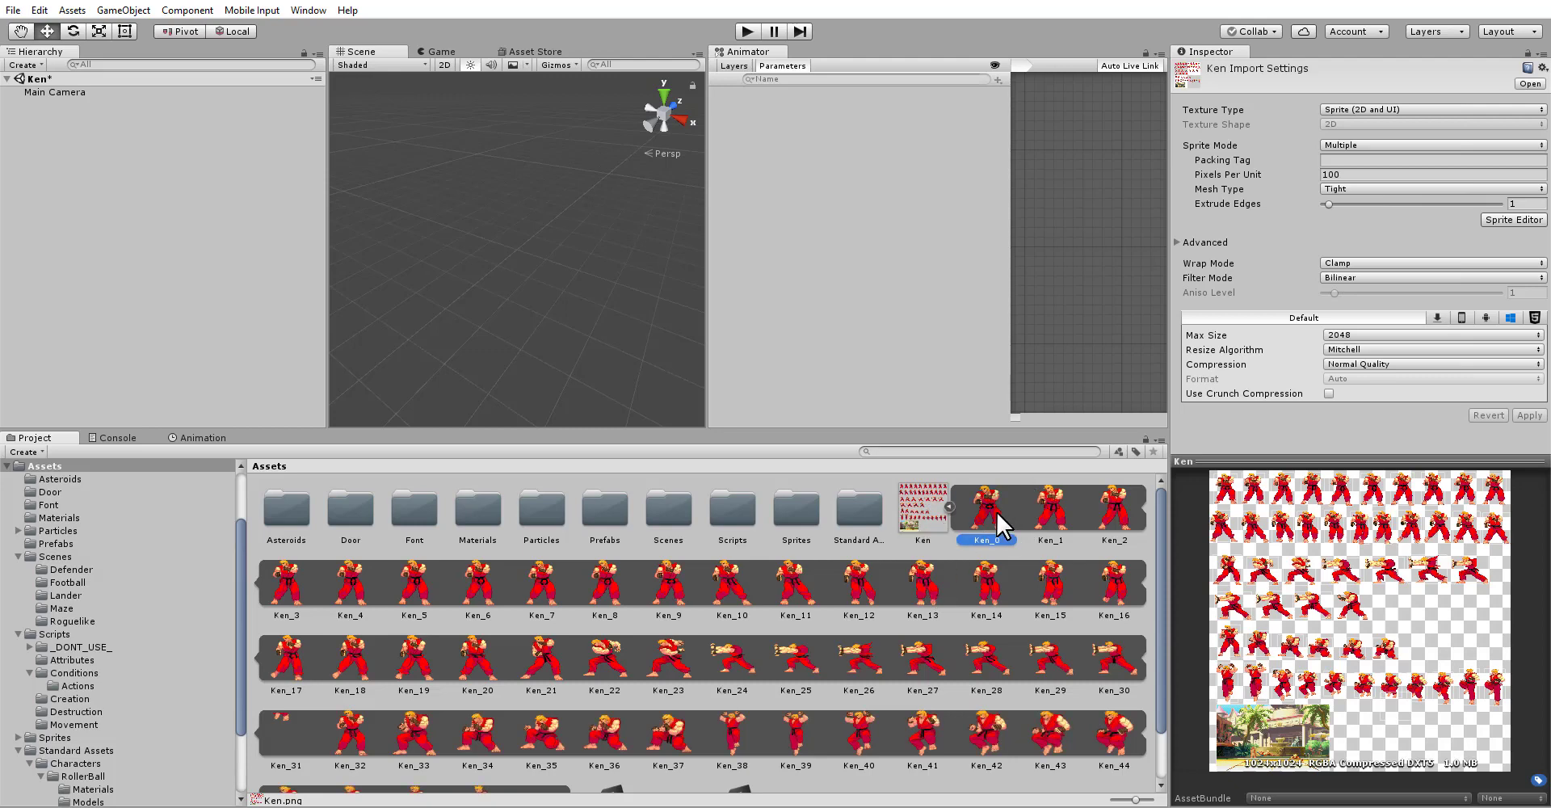
key(Right)
key(Right)
key(Right)
key(Right)
key(Right)
key(Right)
key(Right)
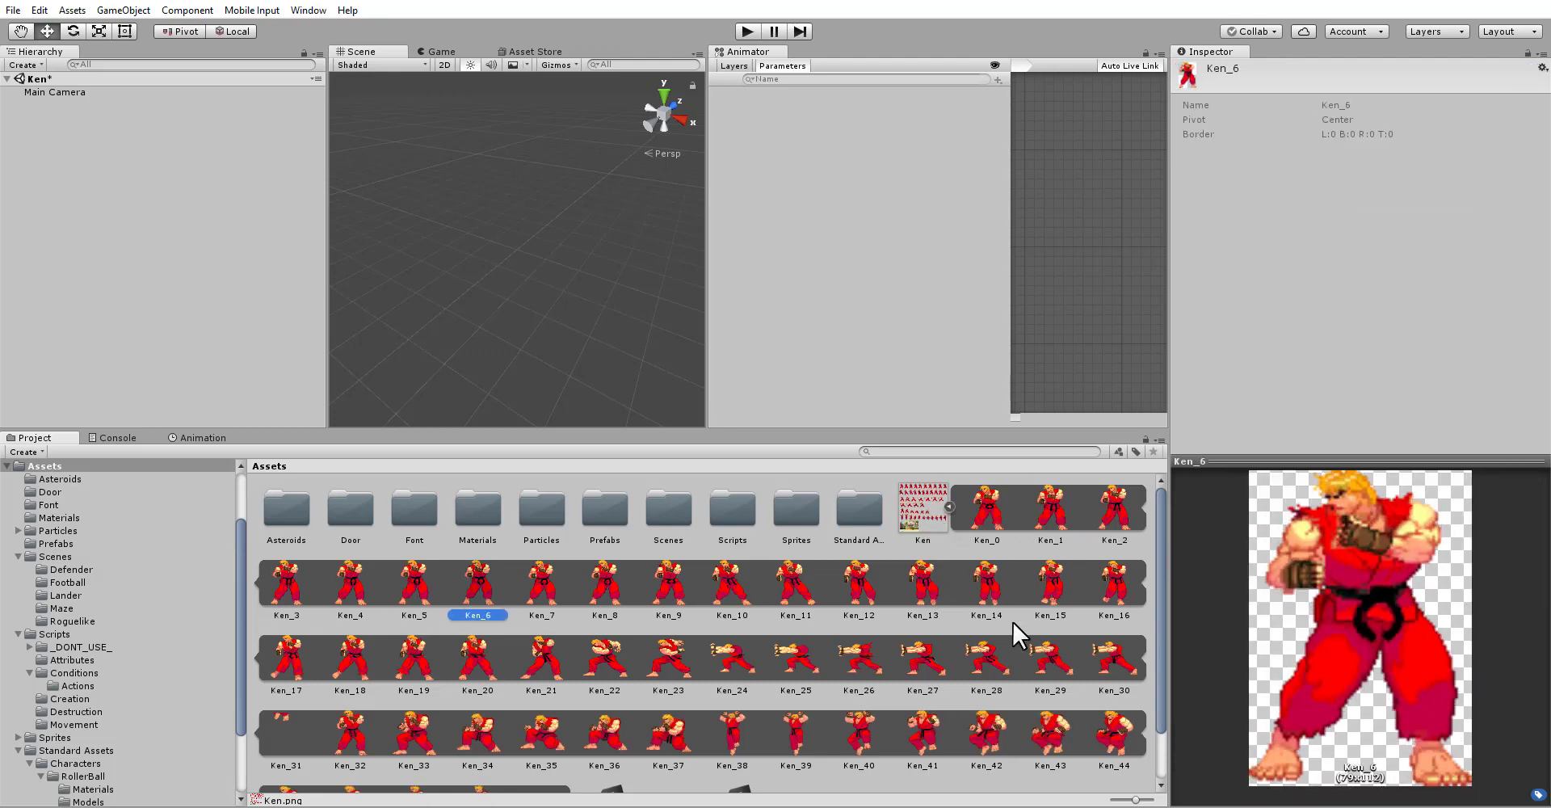
key(Down)
key(Right)
key(Right)
key(Right)
key(Down)
key(Down)
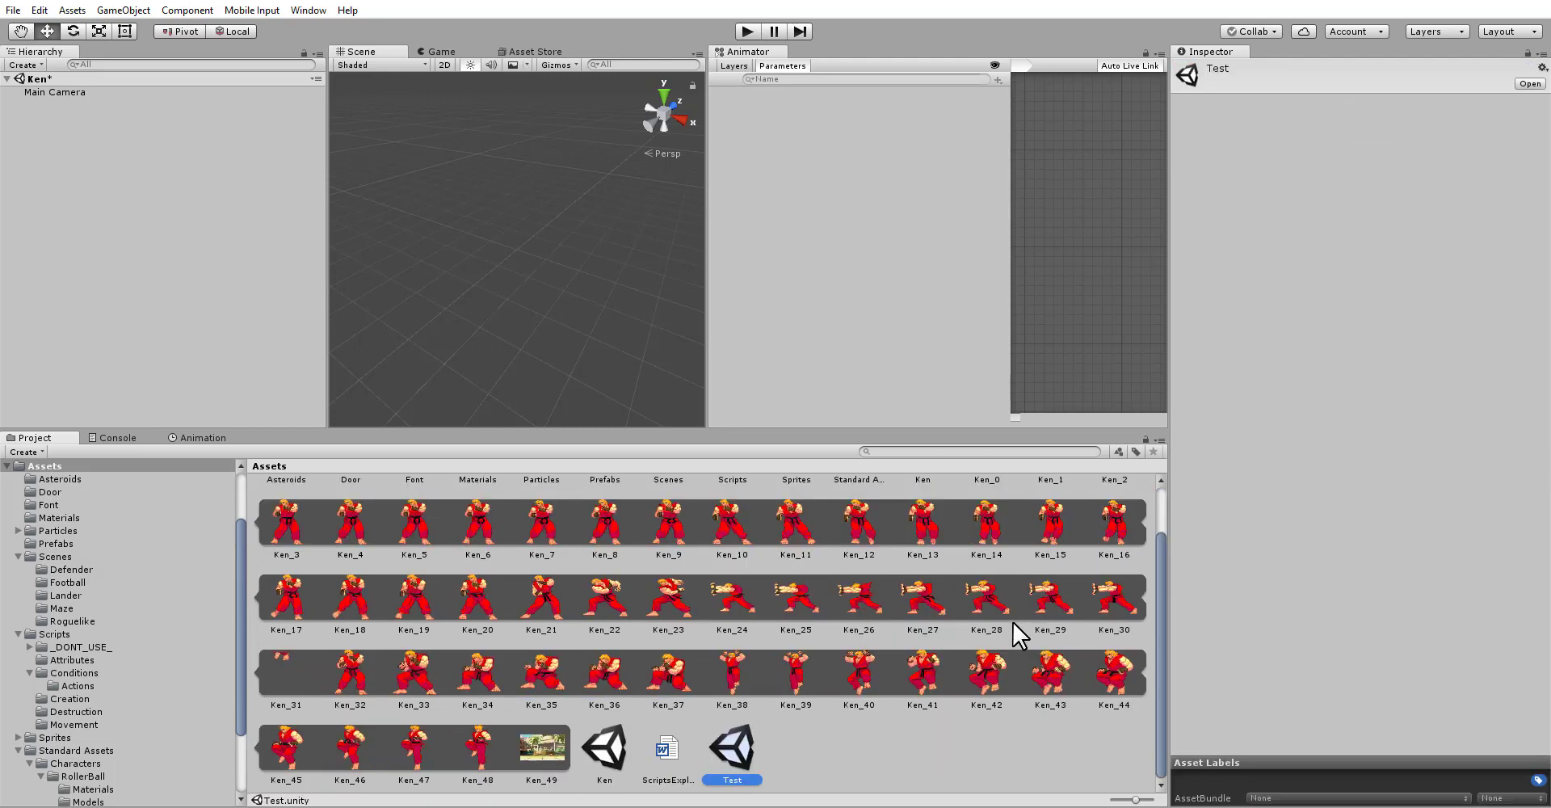
key(Up)
key(Left)
key(Up)
key(Left)
key(Left)
key(Left)
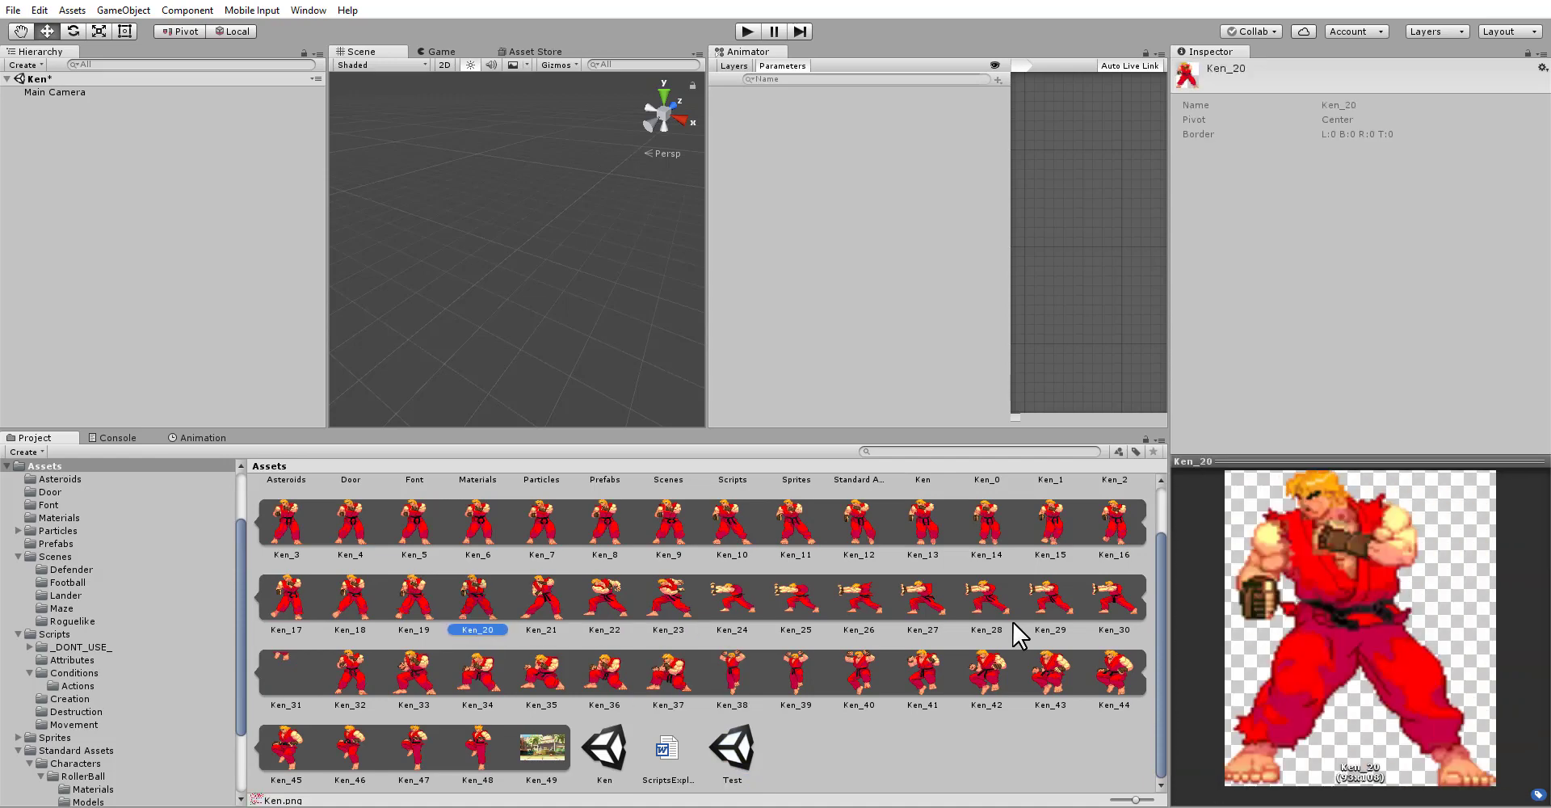
Step: Look through the upper rows of sliced Ken sprites and go back to the Ken texture itself
key(Up)
key(Up)
key(Right)
key(Right)
key(Down)
key(Right)
key(Right)
key(Right)
key(Right)
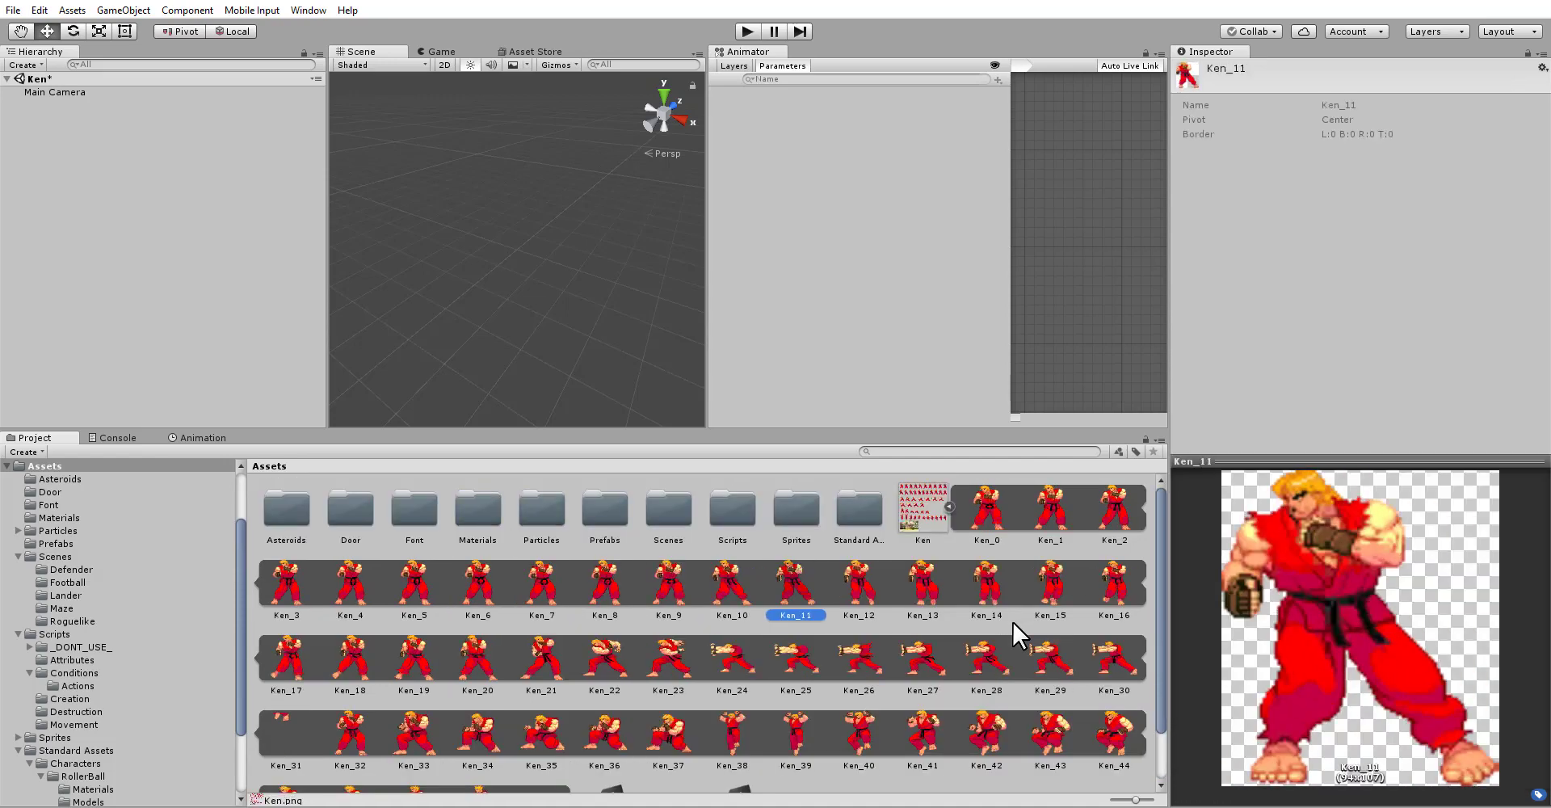
key(Down)
key(Up)
key(Right)
key(Right)
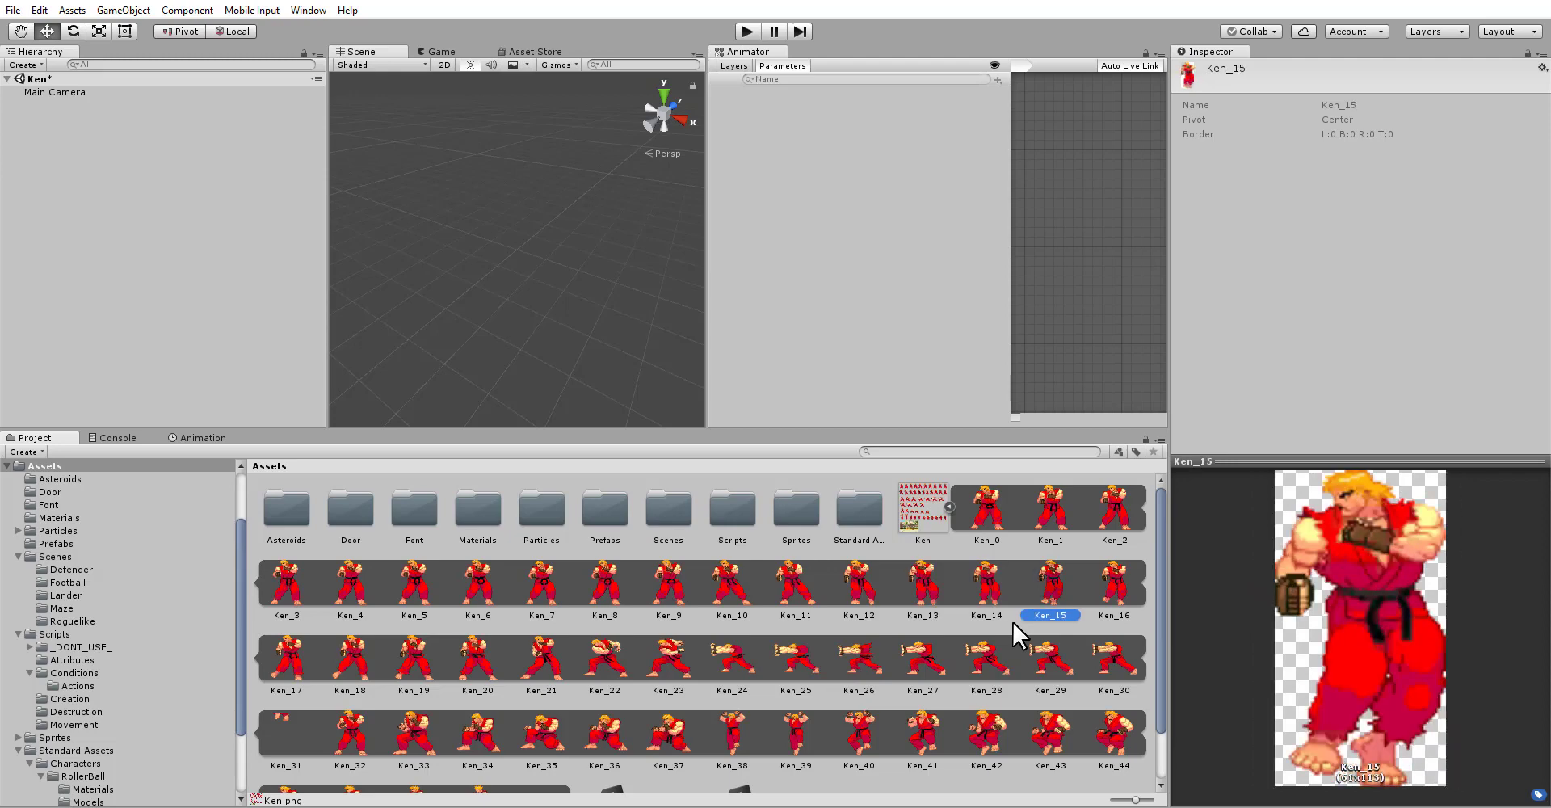
key(Left)
key(Left)
key(Left)
key(Left)
key(Left)
key(Left)
key(Left)
key(Left)
key(Left)
key(Left)
key(Left)
key(Left)
key(Left)
key(Left)
key(Left)
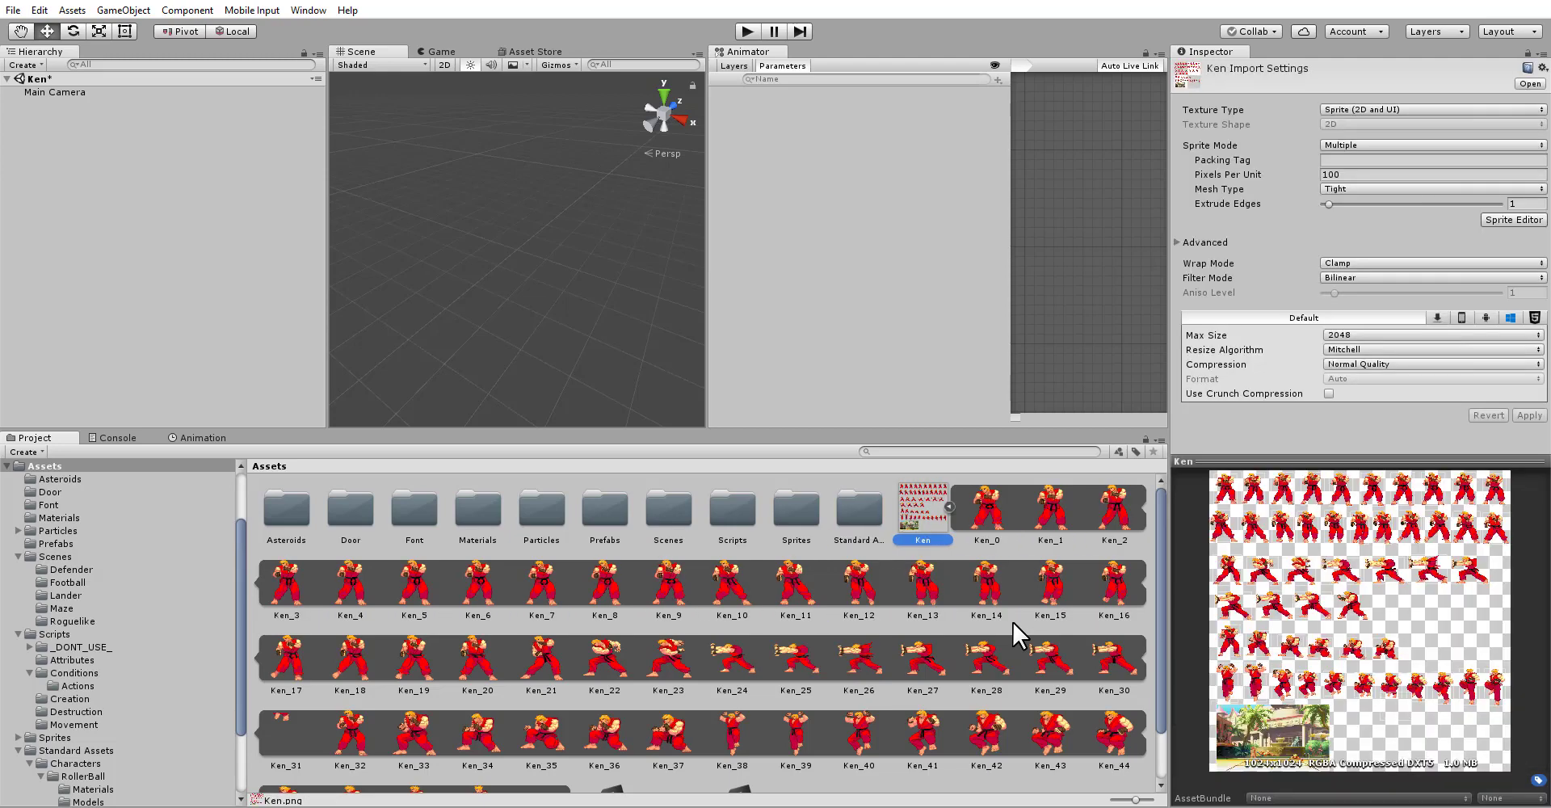
Step: Flip back and forth through the sprites Ken_0 to Ken_10 to preview the idle motion frame by frame
key(Right)
key(Right)
key(Right)
key(Right)
key(Right)
key(Right)
key(Right)
key(Right)
key(Right)
key(Right)
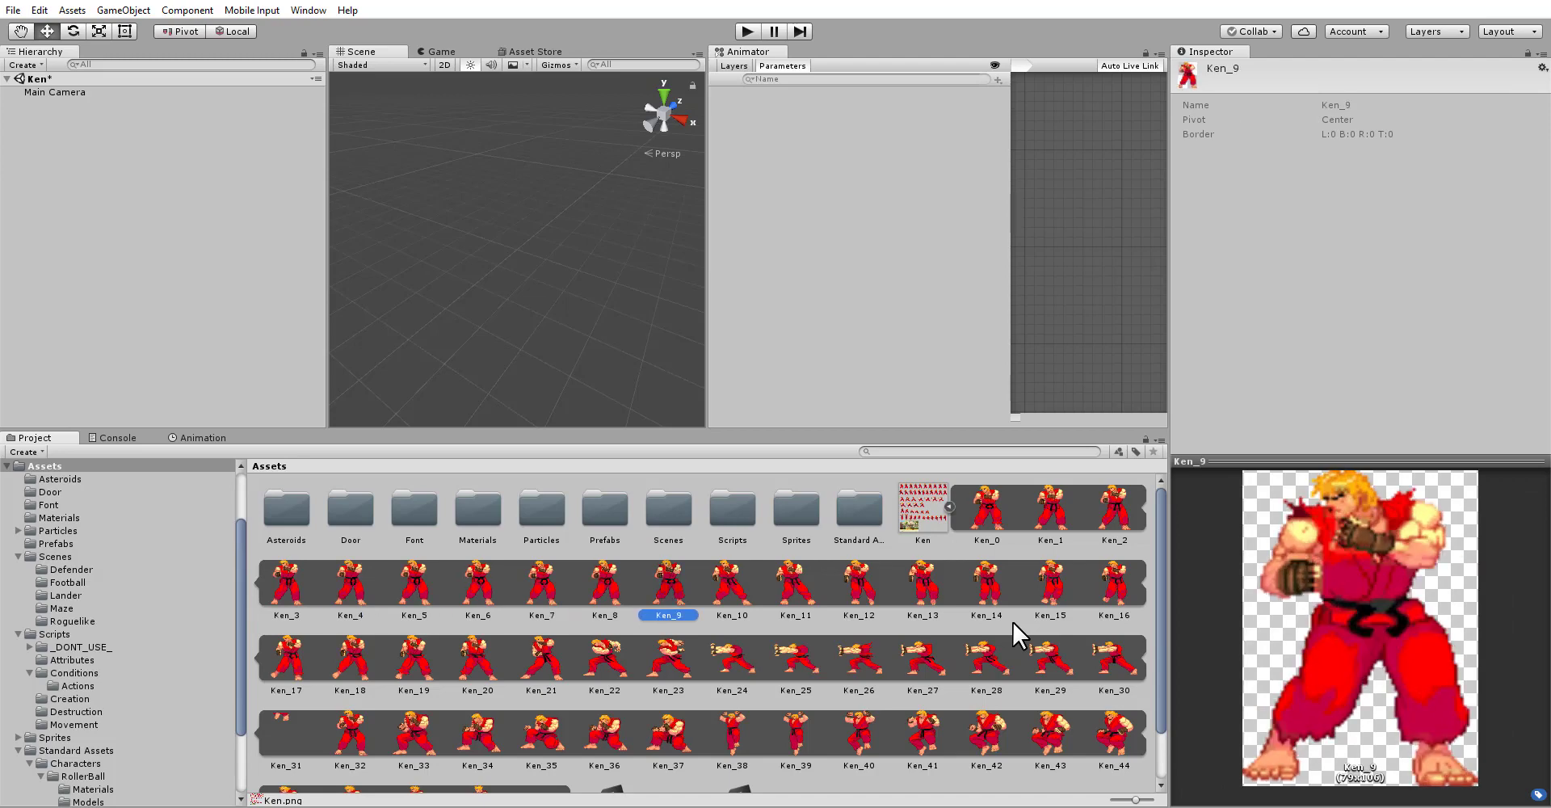
key(Left)
key(Left)
key(Left)
key(Left)
key(Left)
key(Left)
key(Left)
key(Left)
key(Left)
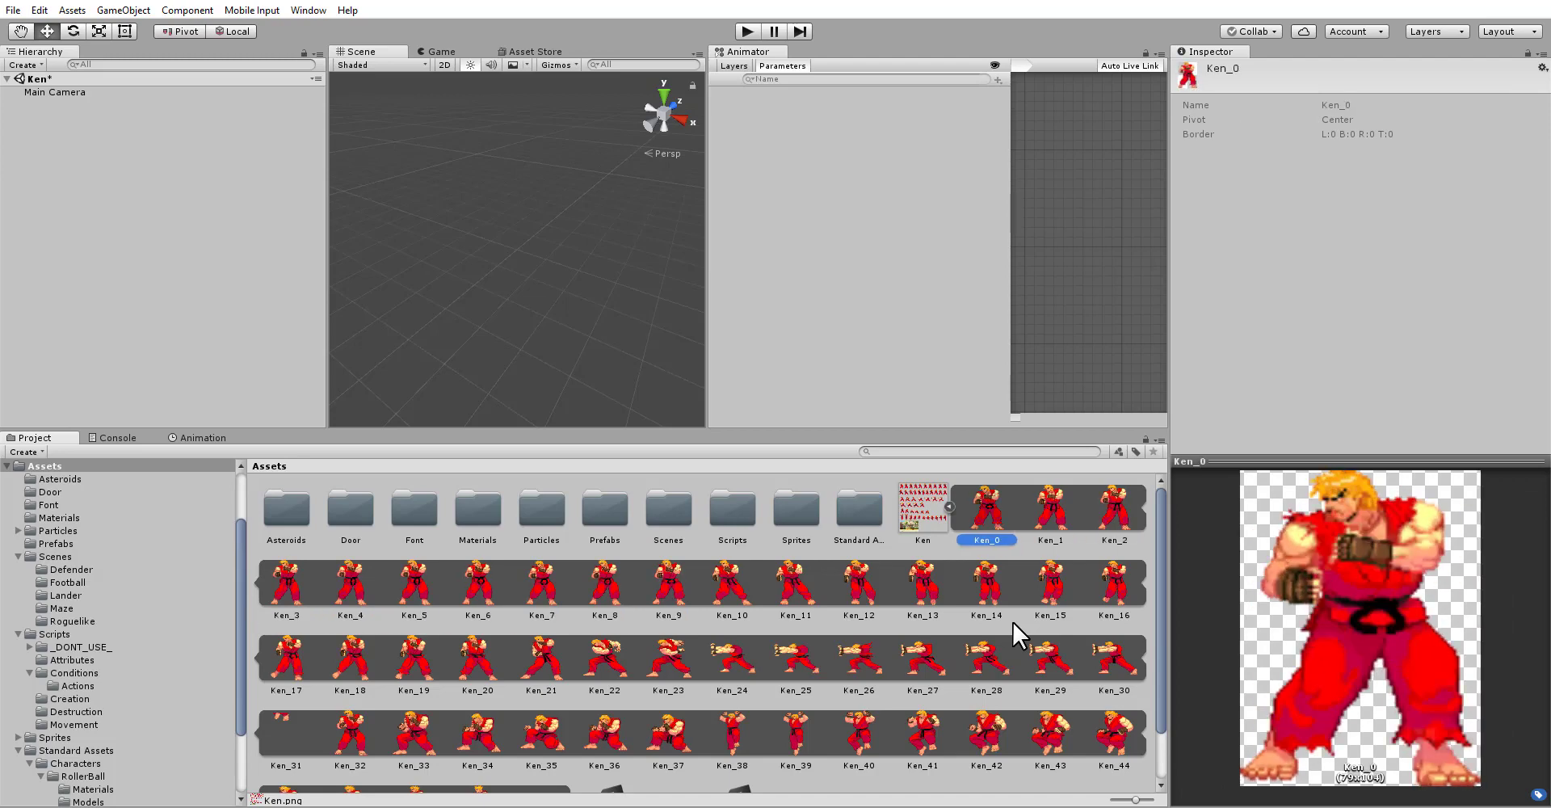
key(Right)
key(Right)
key(Right)
key(Right)
key(Right)
key(Right)
key(Right)
key(Right)
key(Right)
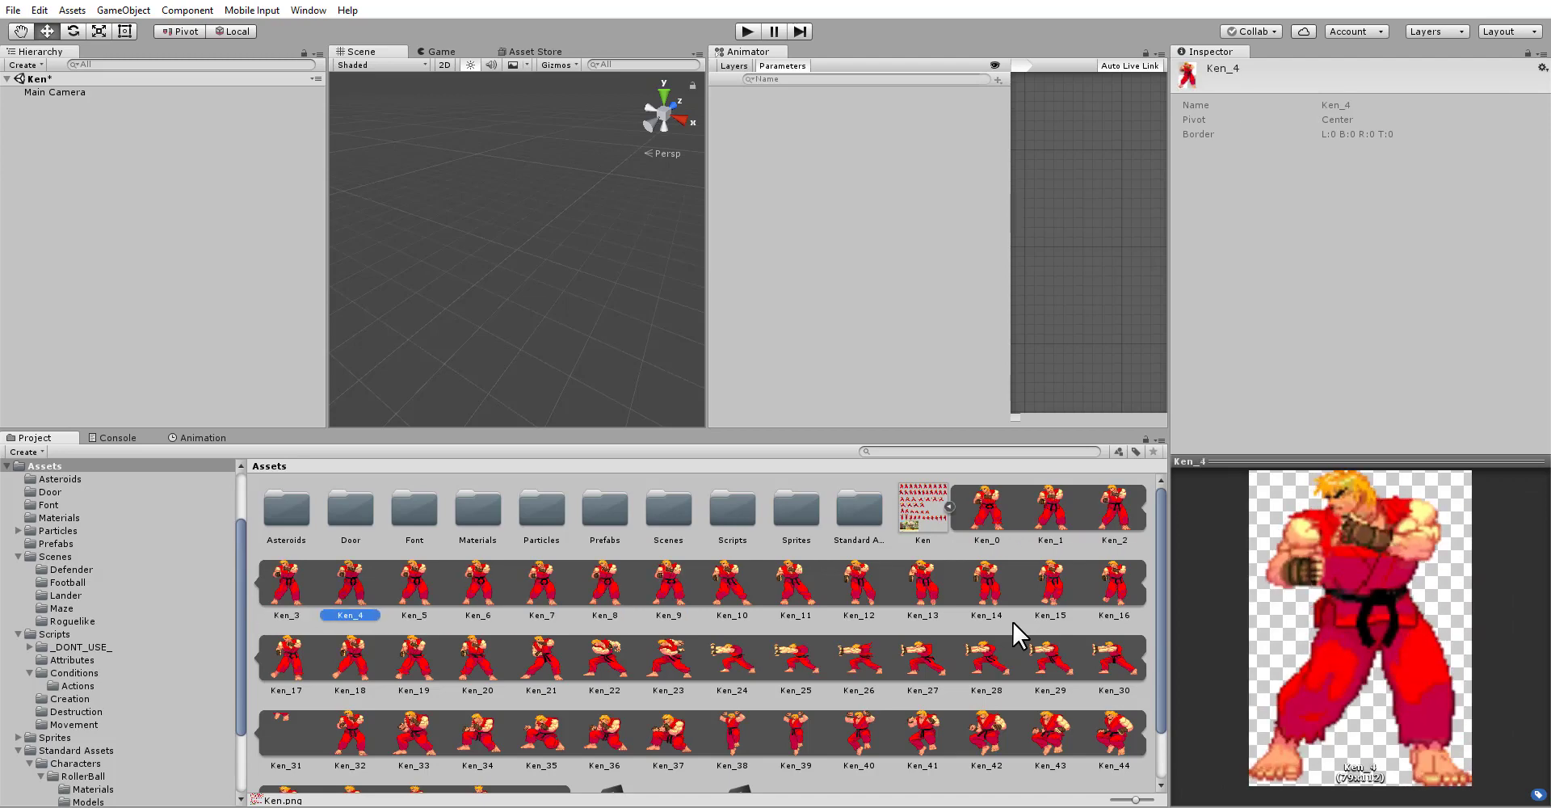
key(Right)
key(Left)
key(Left)
key(Left)
key(Left)
key(Left)
key(Left)
key(Left)
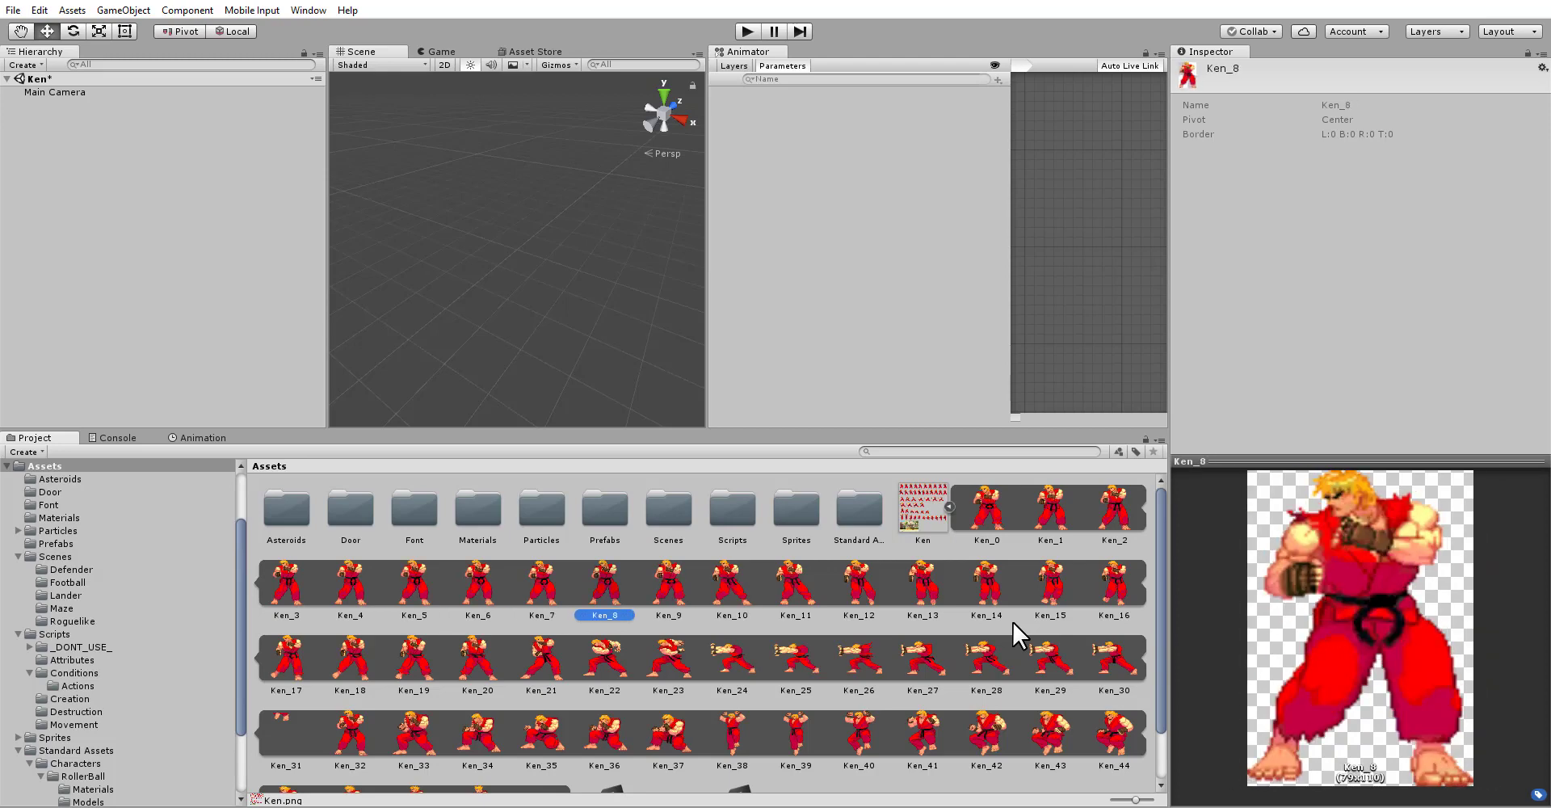
key(Right)
key(Right)
key(Right)
key(Right)
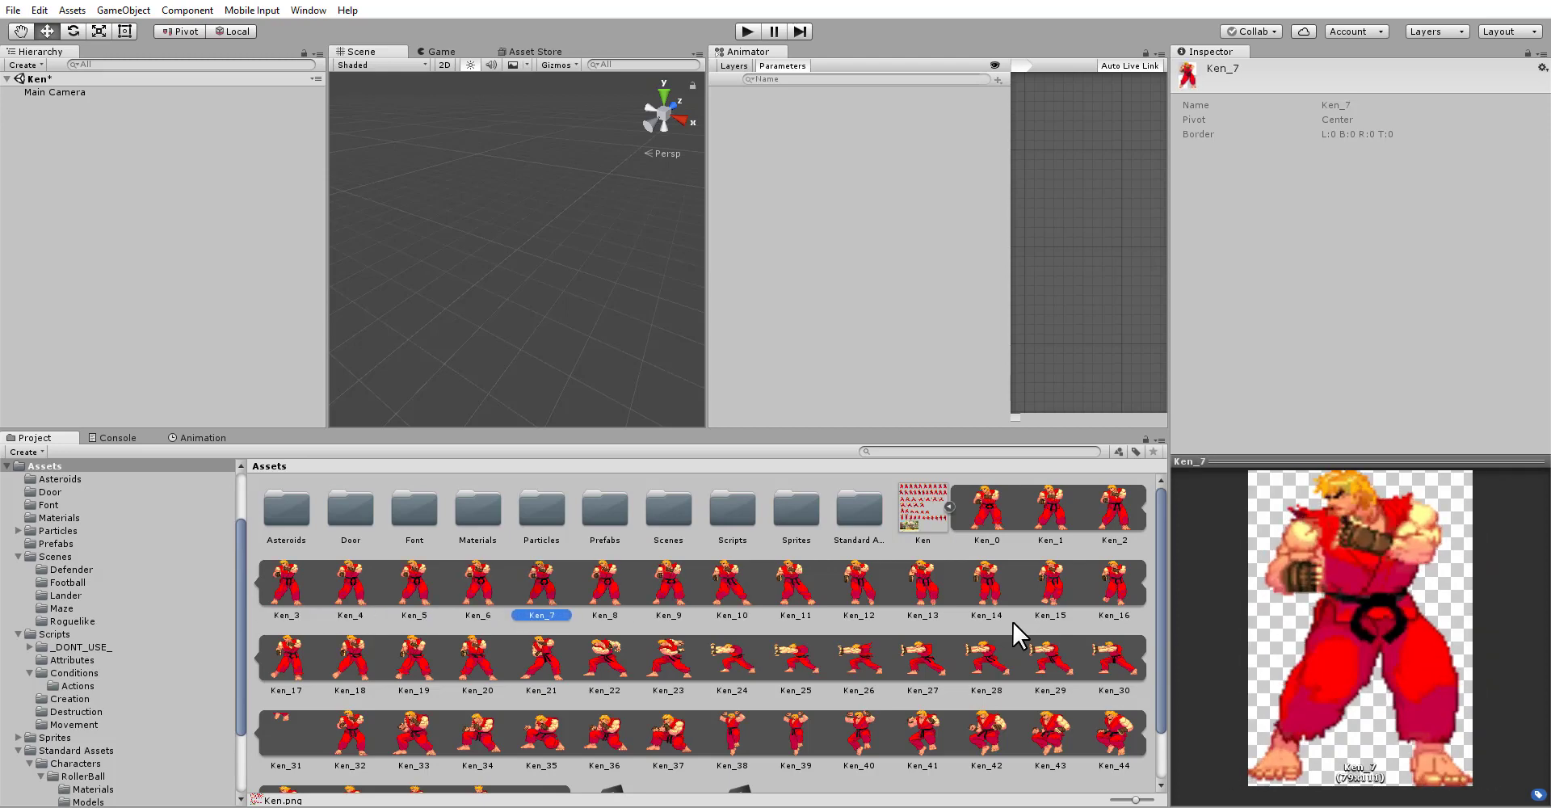
key(Left)
key(Left)
key(Left)
key(Left)
key(Left)
key(Left)
key(Right)
key(Right)
key(Right)
key(Right)
key(Right)
key(Right)
key(Right)
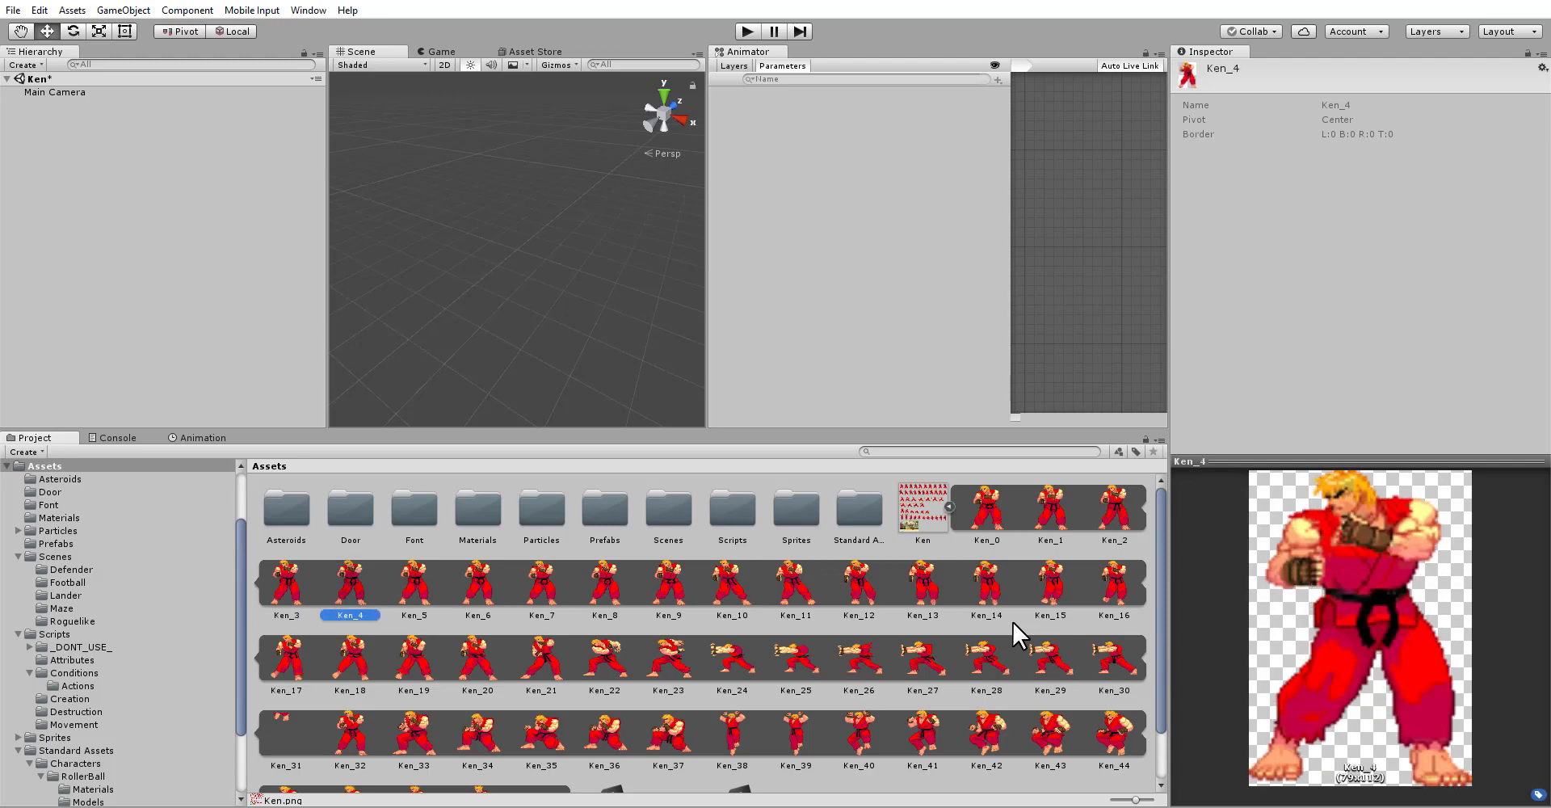
key(Right)
key(Right)
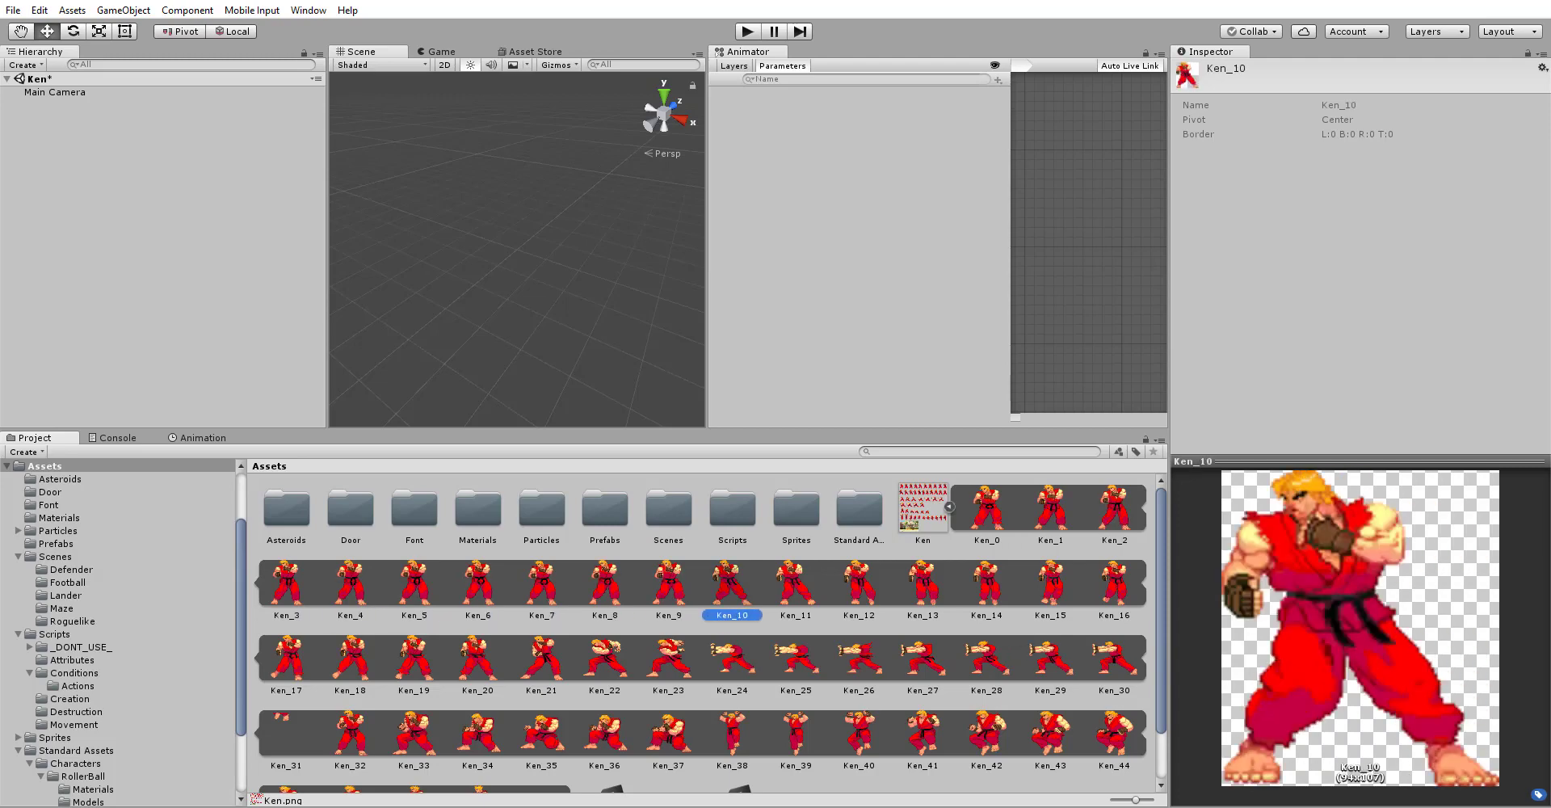
Step: Switch the Scene to 2D view and place the collapsed Ken sheet in it as an animated object
click(950, 507)
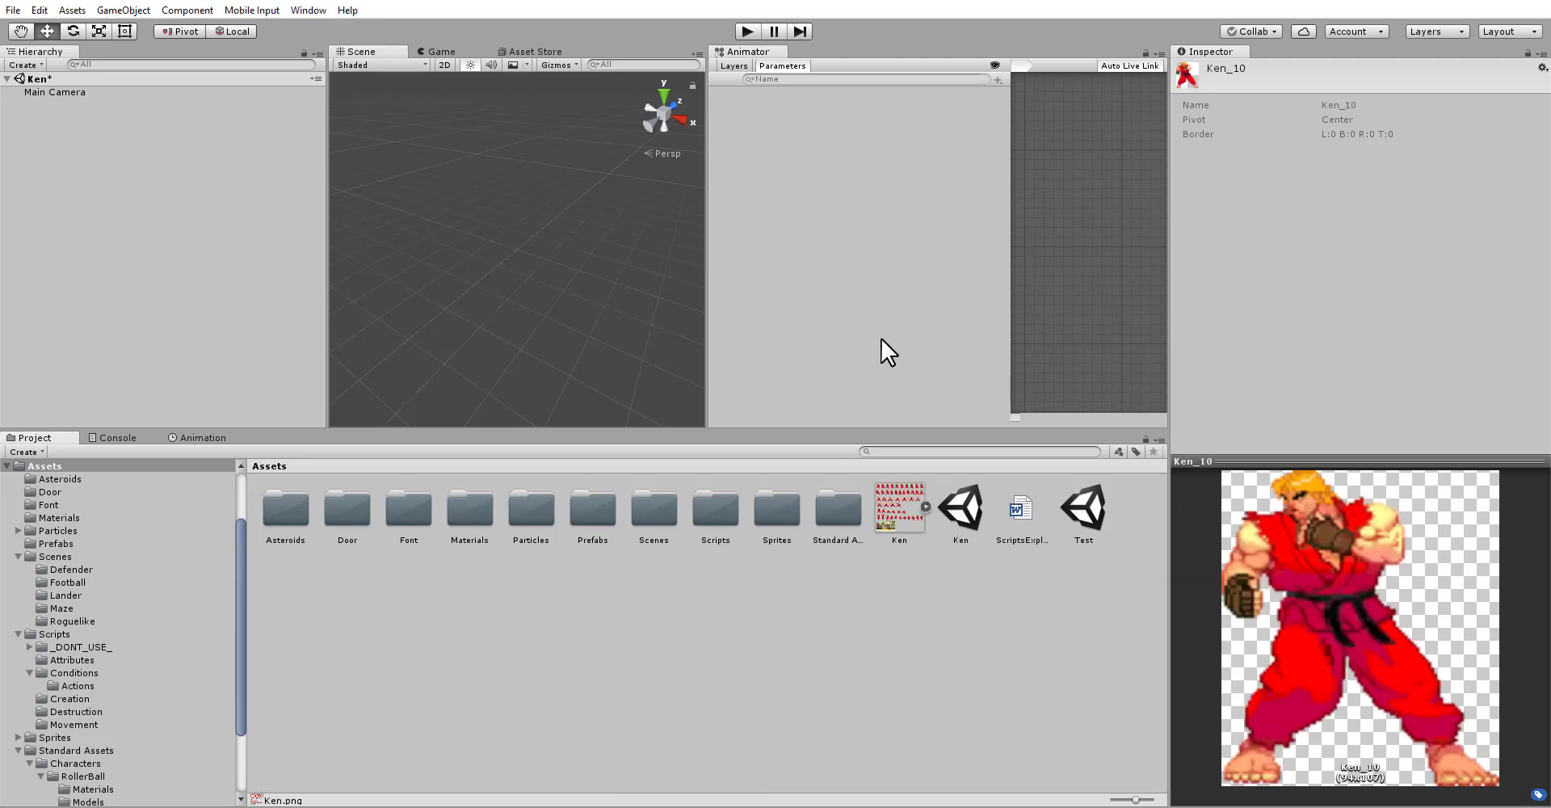
click(443, 65)
drag(900, 507, 498, 227)
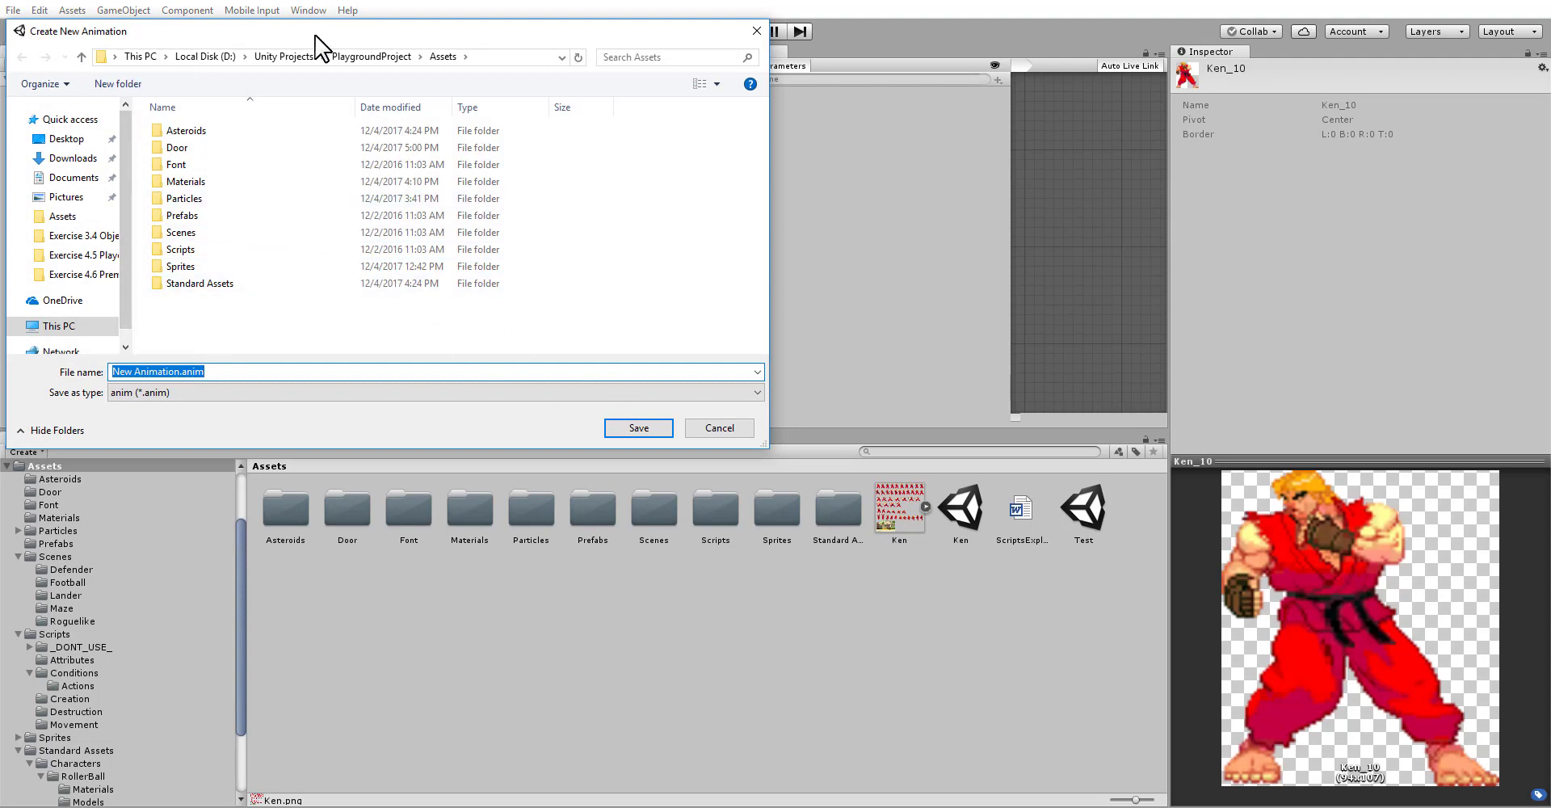
Step: Save the new animation clip as Idle in the Assets folder
click(269, 371)
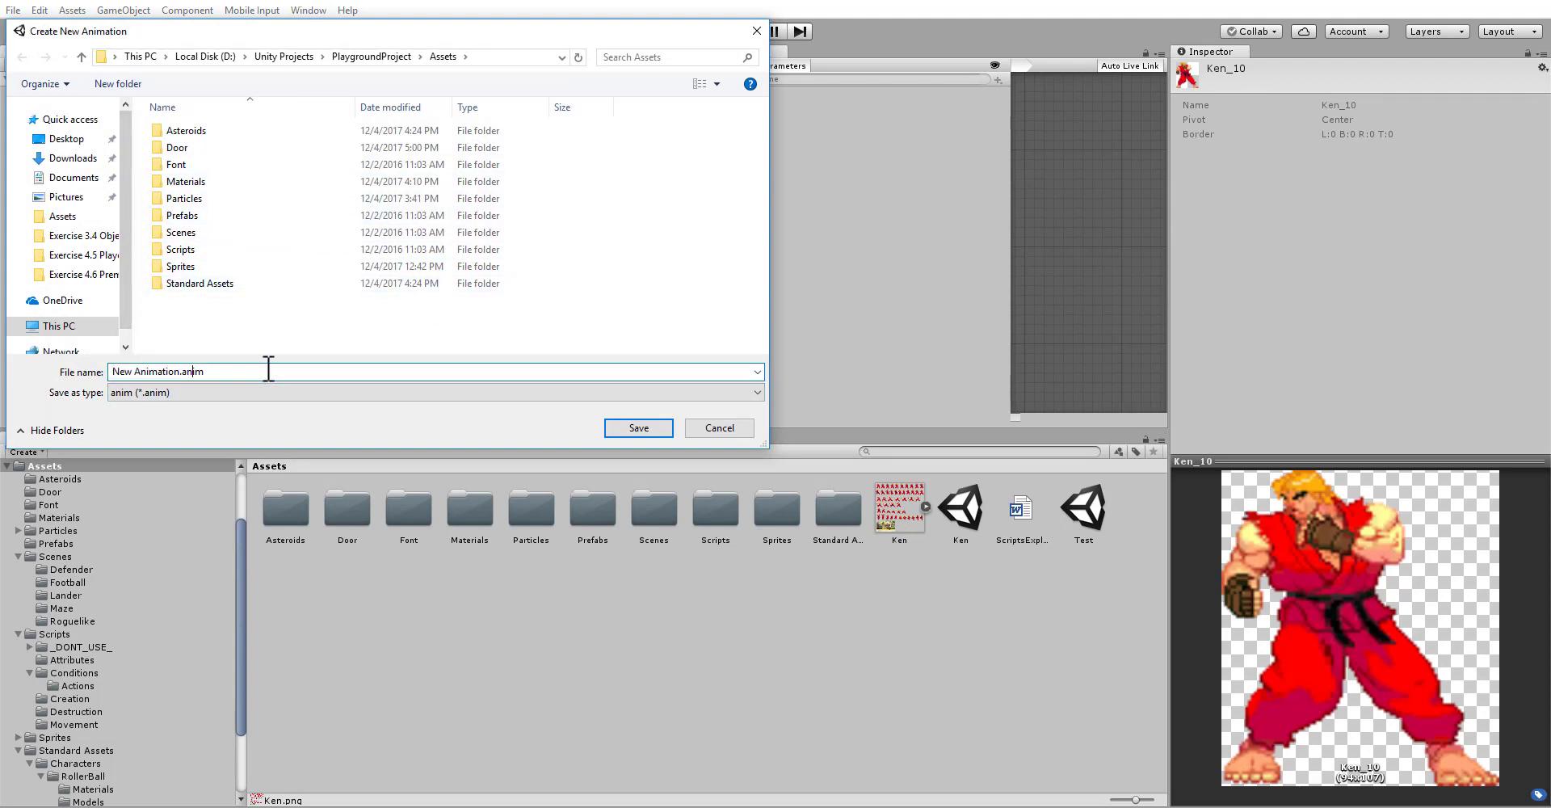
key(BackSpace)
key(BackSpace)
key(BackSpace)
key(BackSpace)
key(BackSpace)
key(BackSpace)
key(BackSpace)
key(BackSpace)
key(BackSpace)
key(BackSpace)
key(BackSpace)
key(BackSpace)
key(BackSpace)
key(BackSpace)
text(Idle)
key(Return)
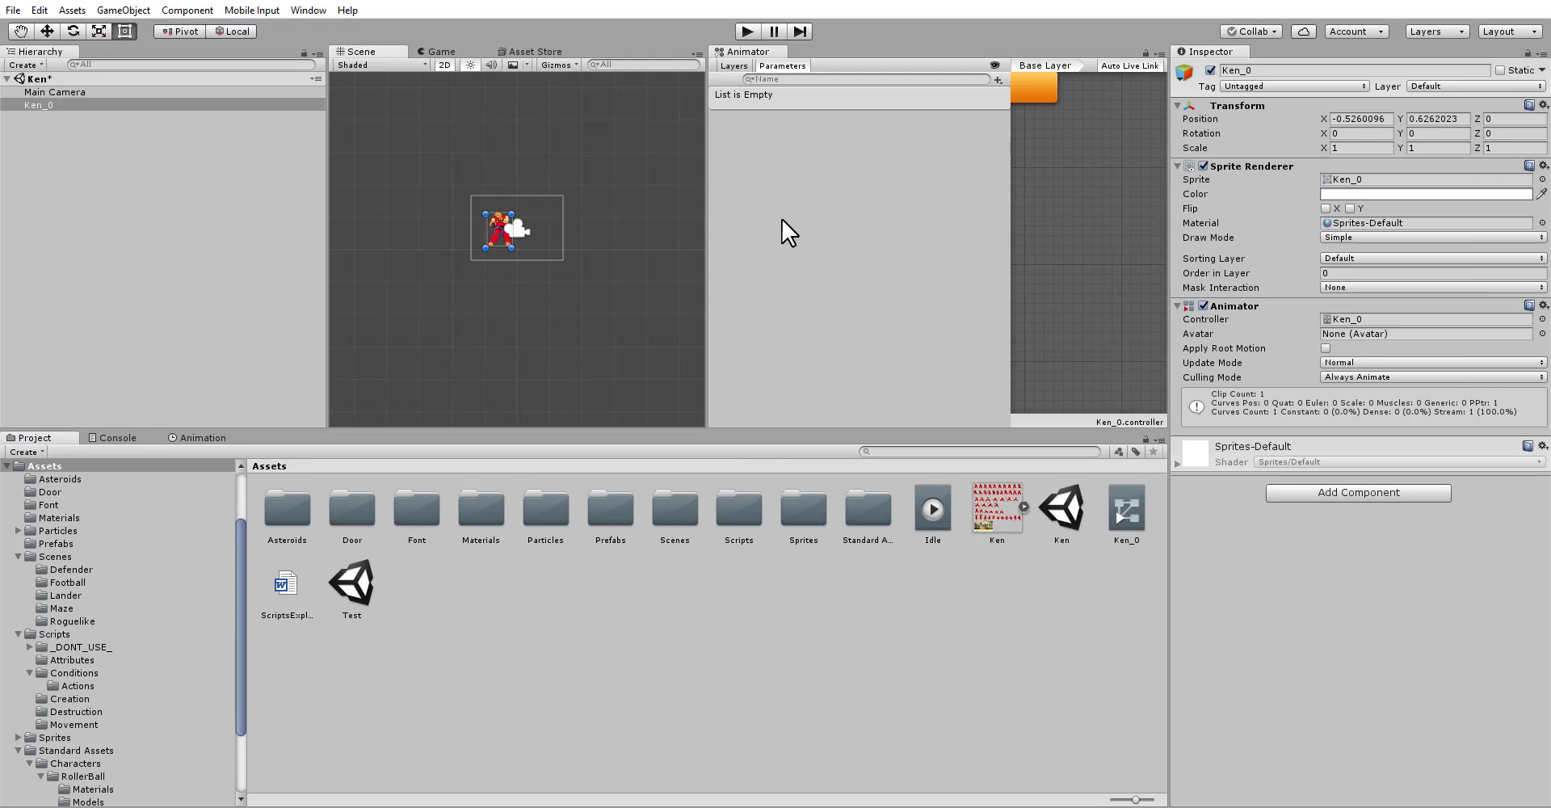
Step: Add a second Ken object from the sheet to the scene and move it to about X 2.38, Y 0.45
click(992, 507)
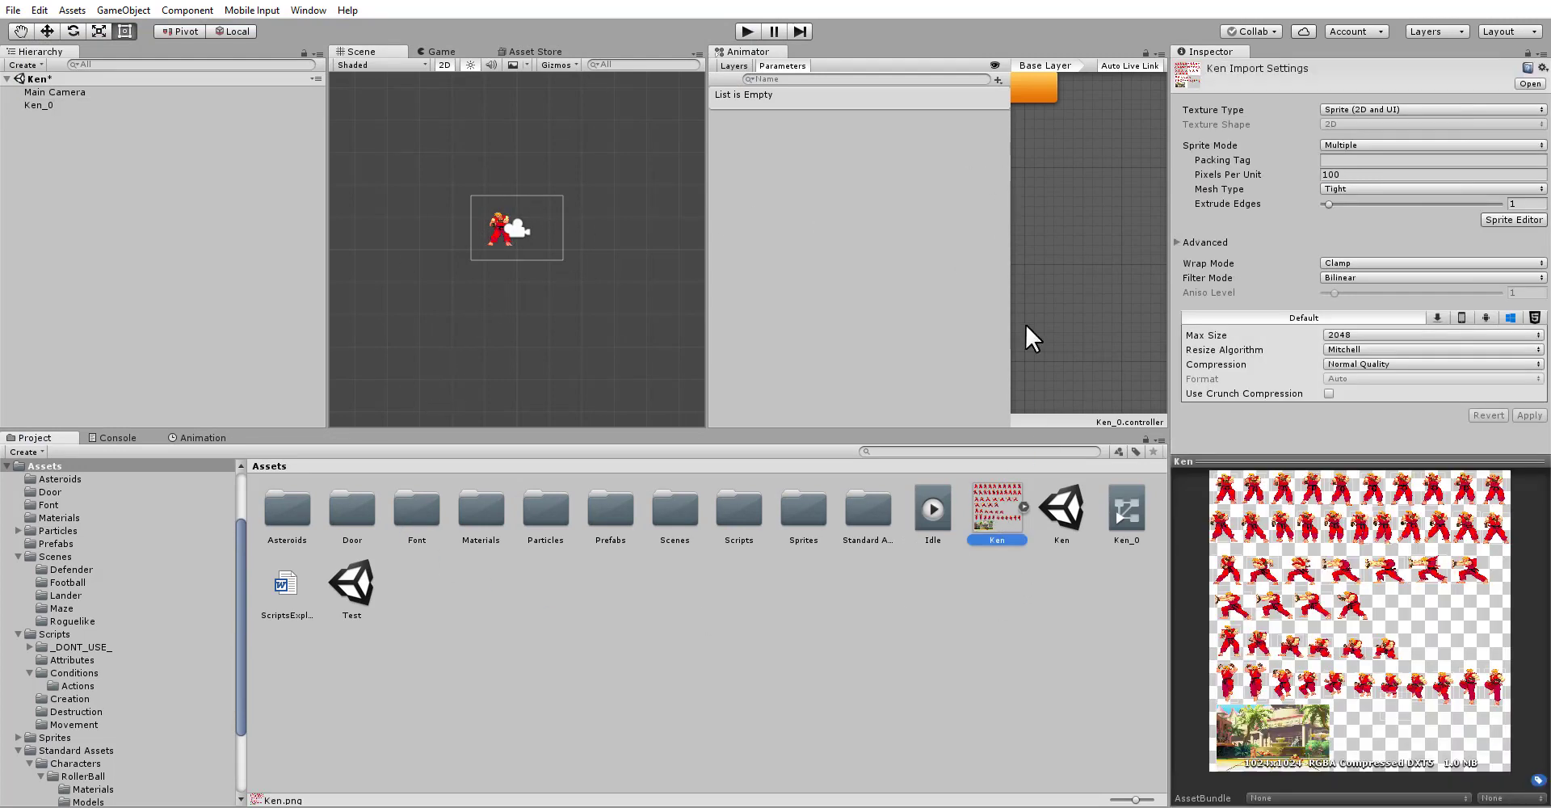
click(32, 105)
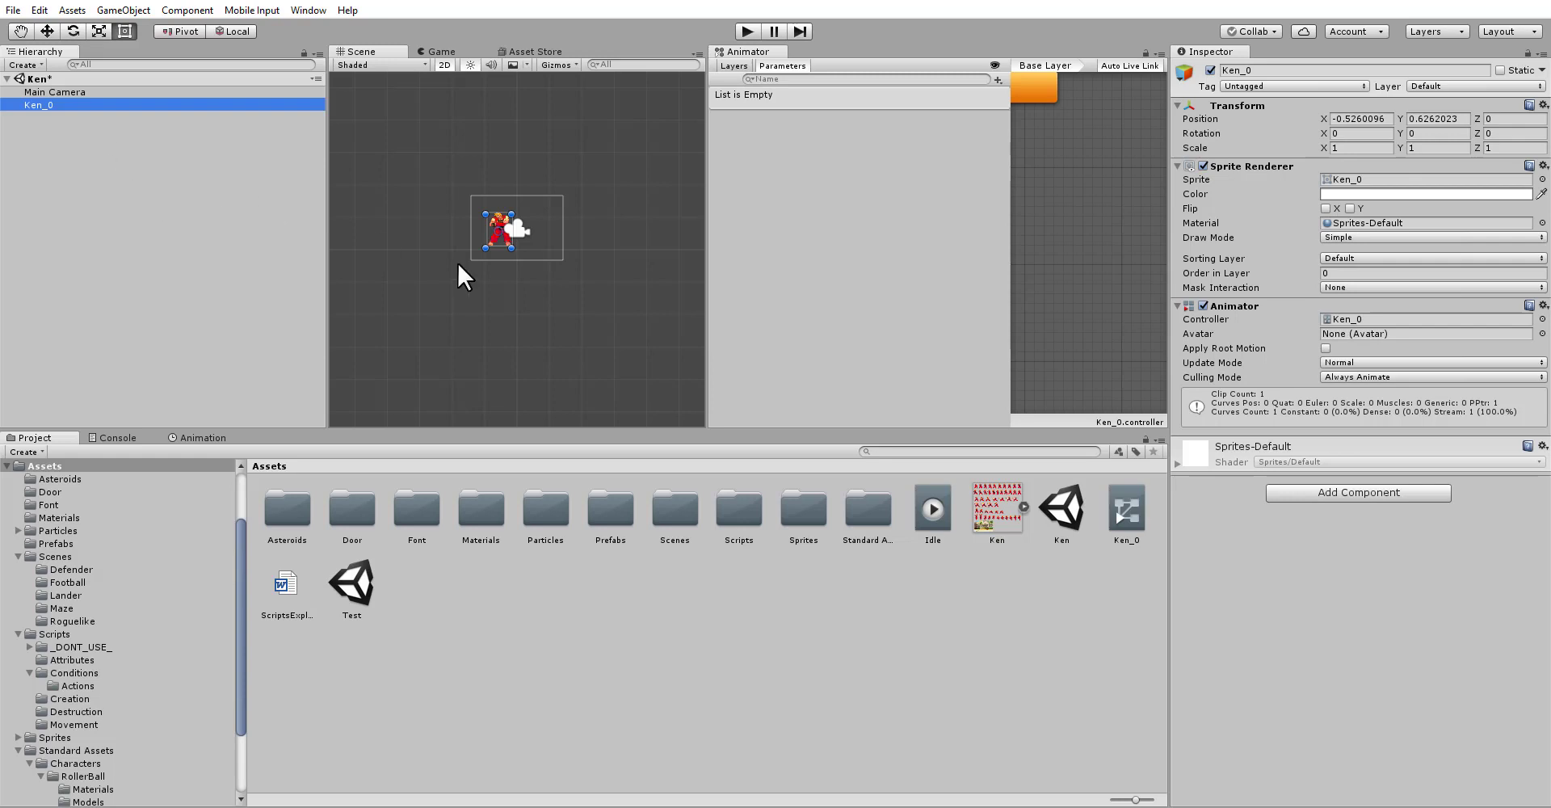
drag(1002, 509, 114, 301)
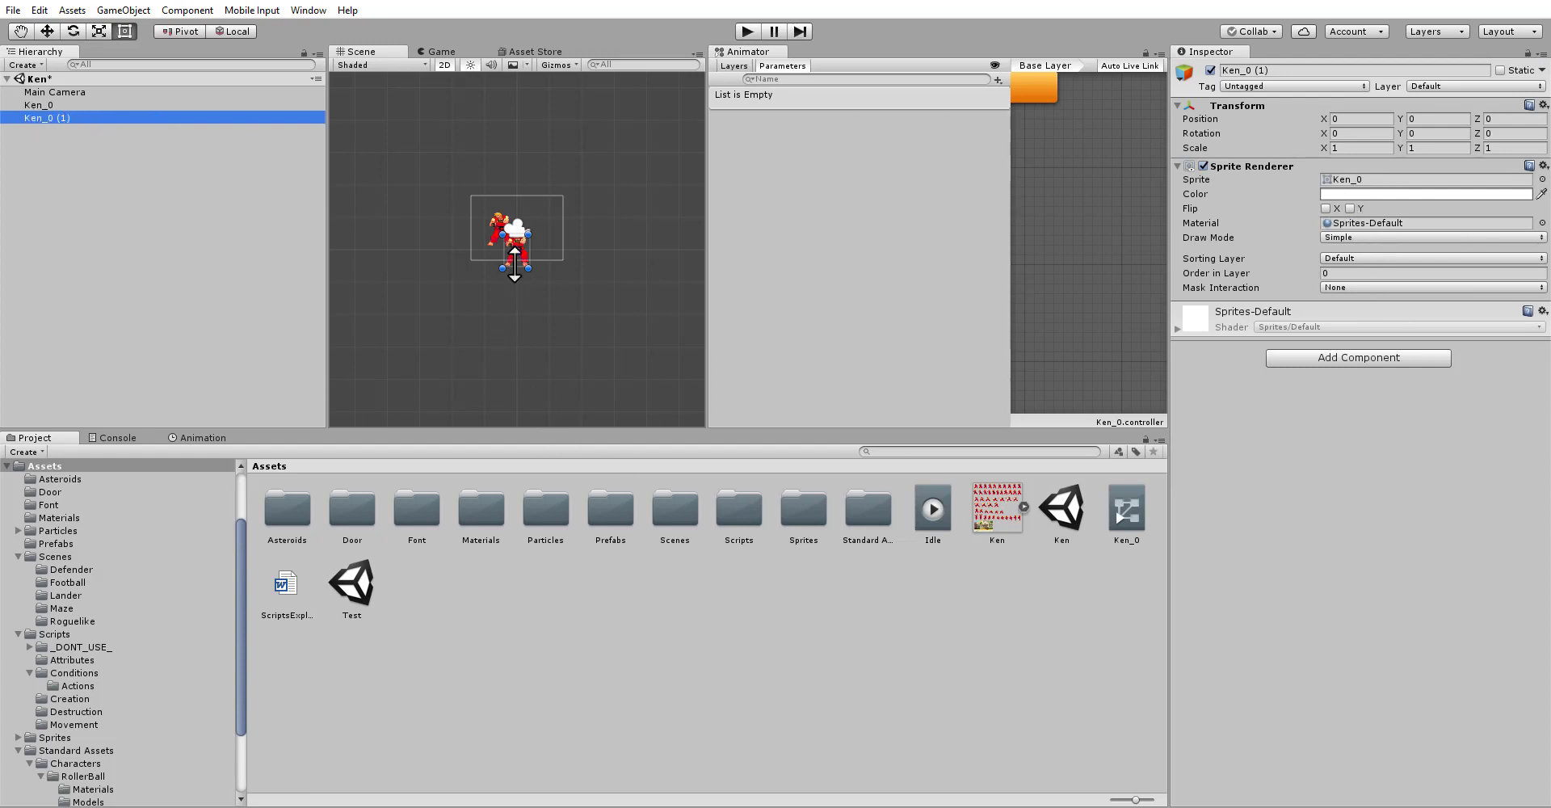
key(w)
drag(520, 251, 596, 243)
click(47, 118)
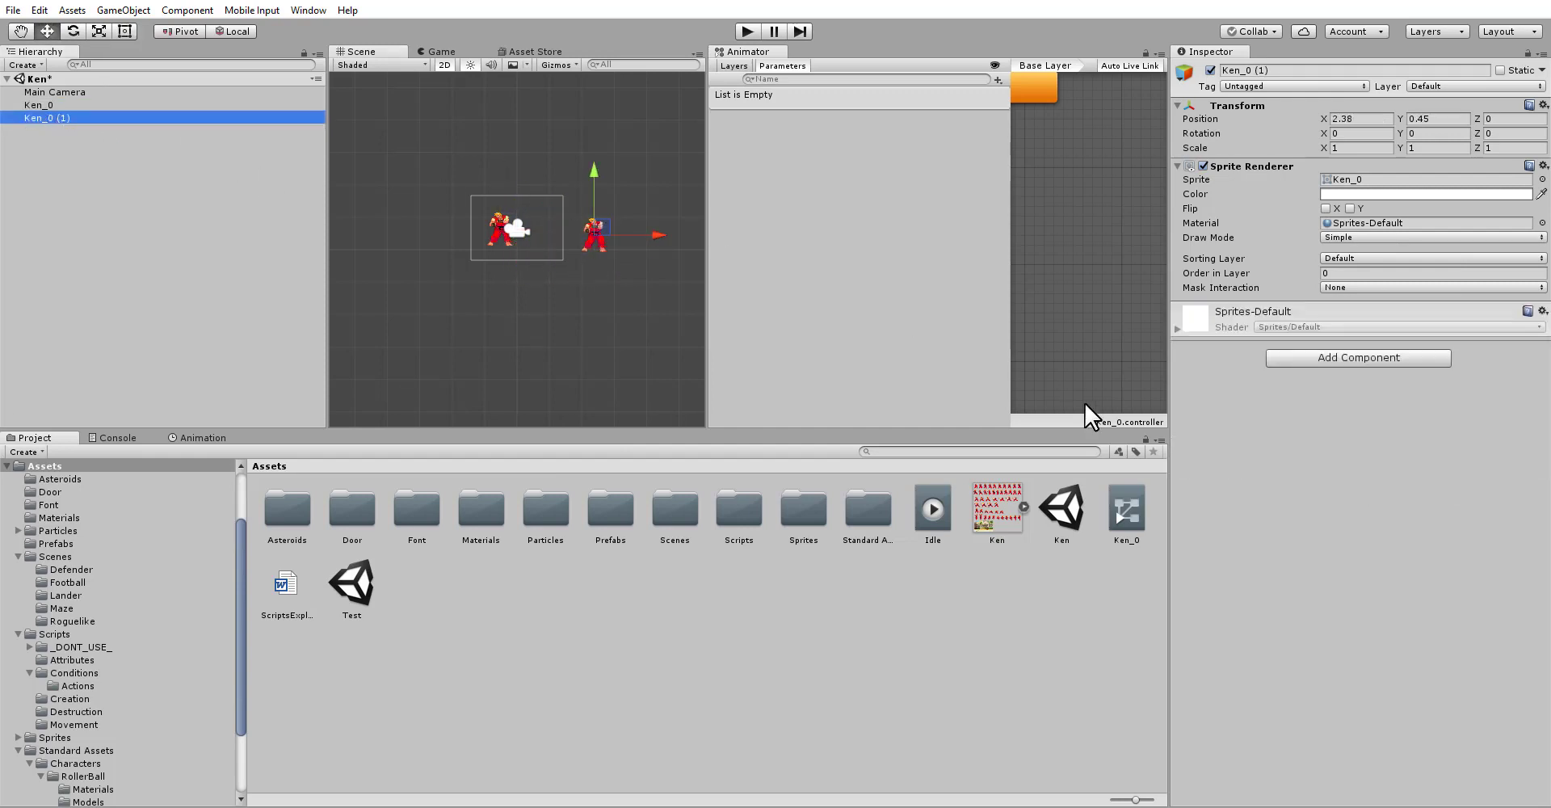
click(1336, 361)
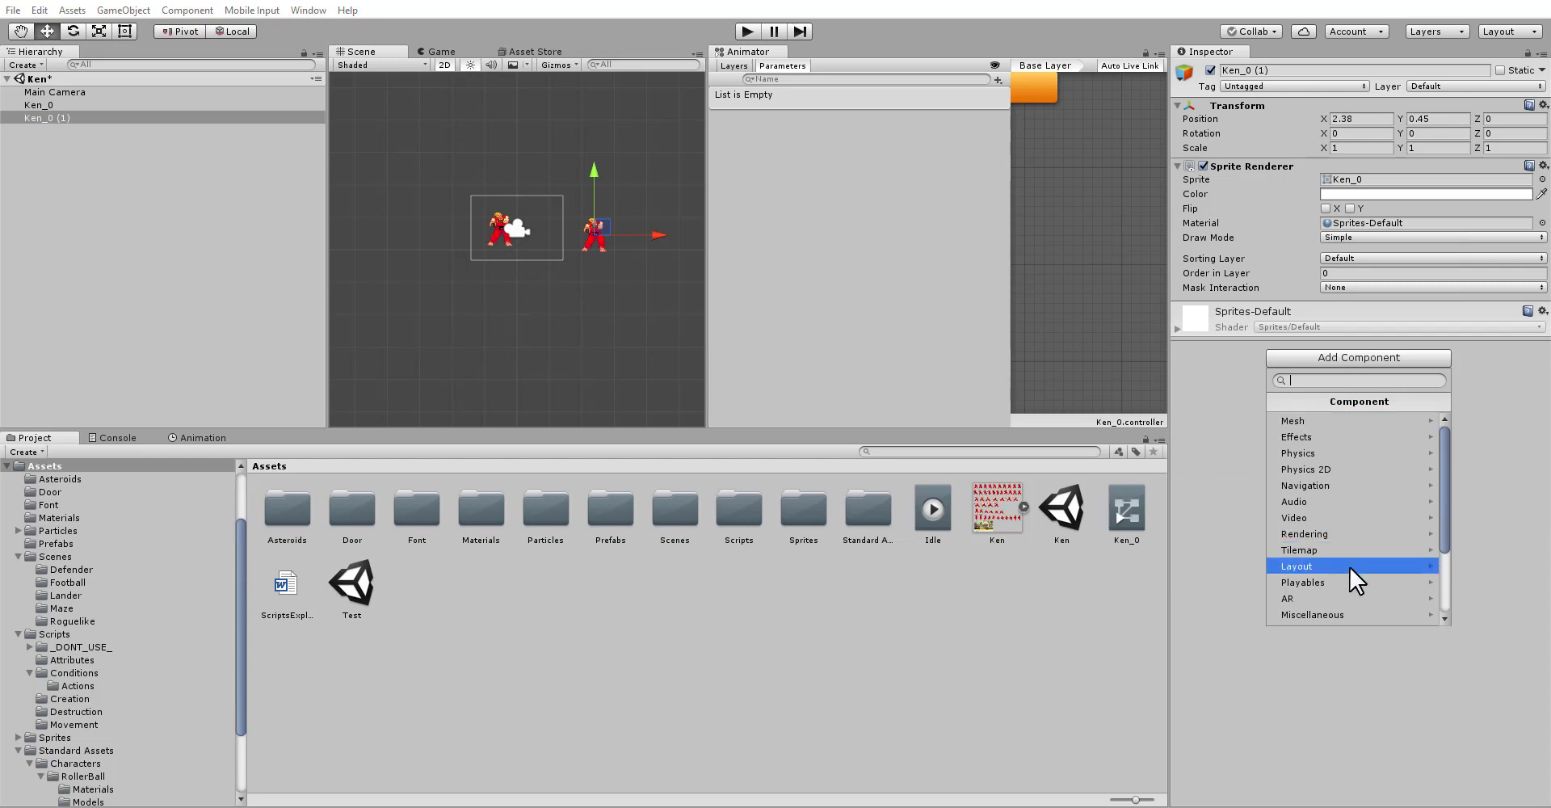
scroll(1359, 536, down, 1)
click(1228, 521)
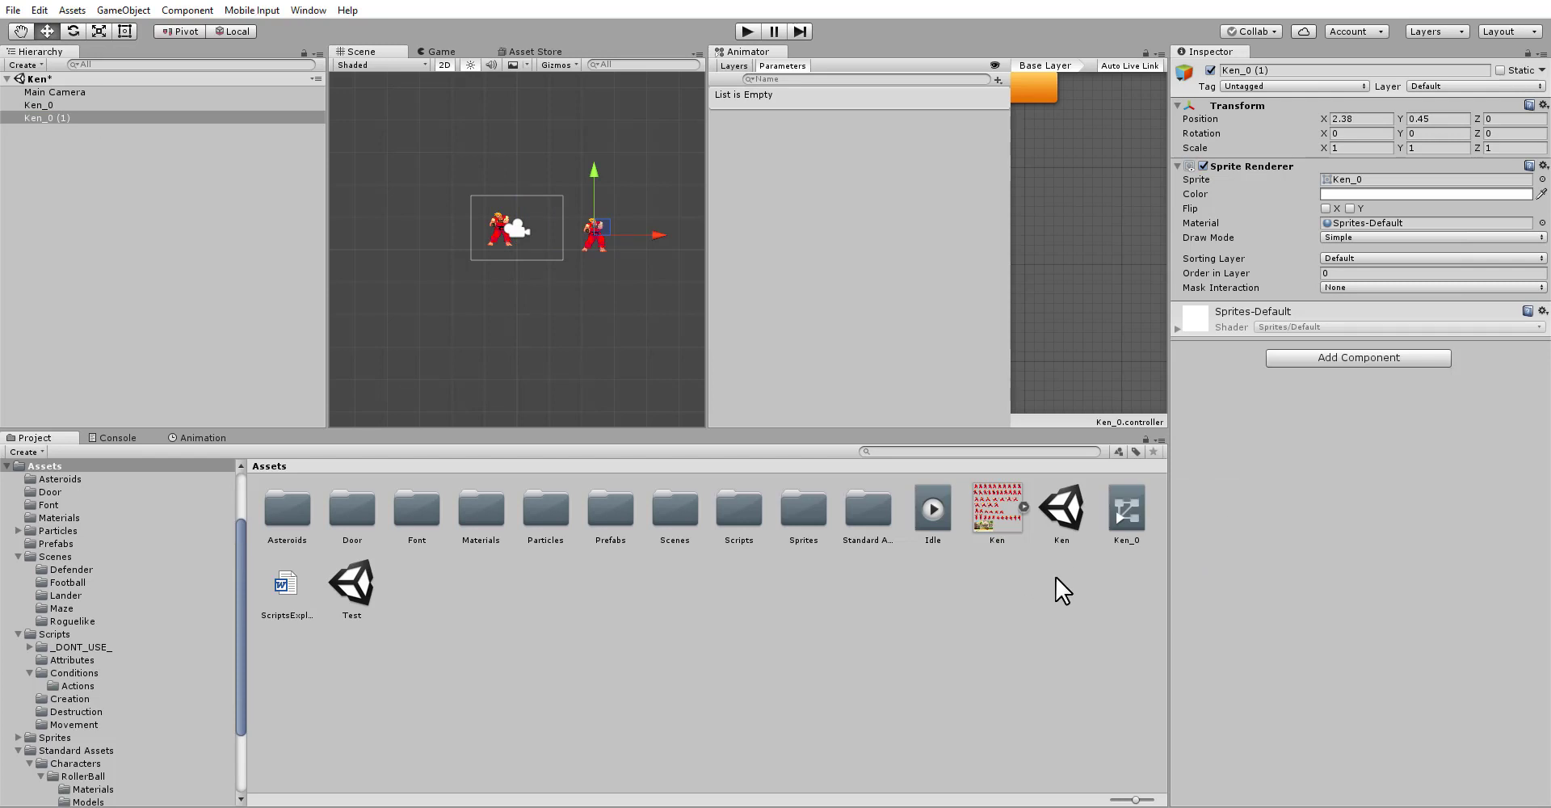
click(1056, 577)
right_click(965, 590)
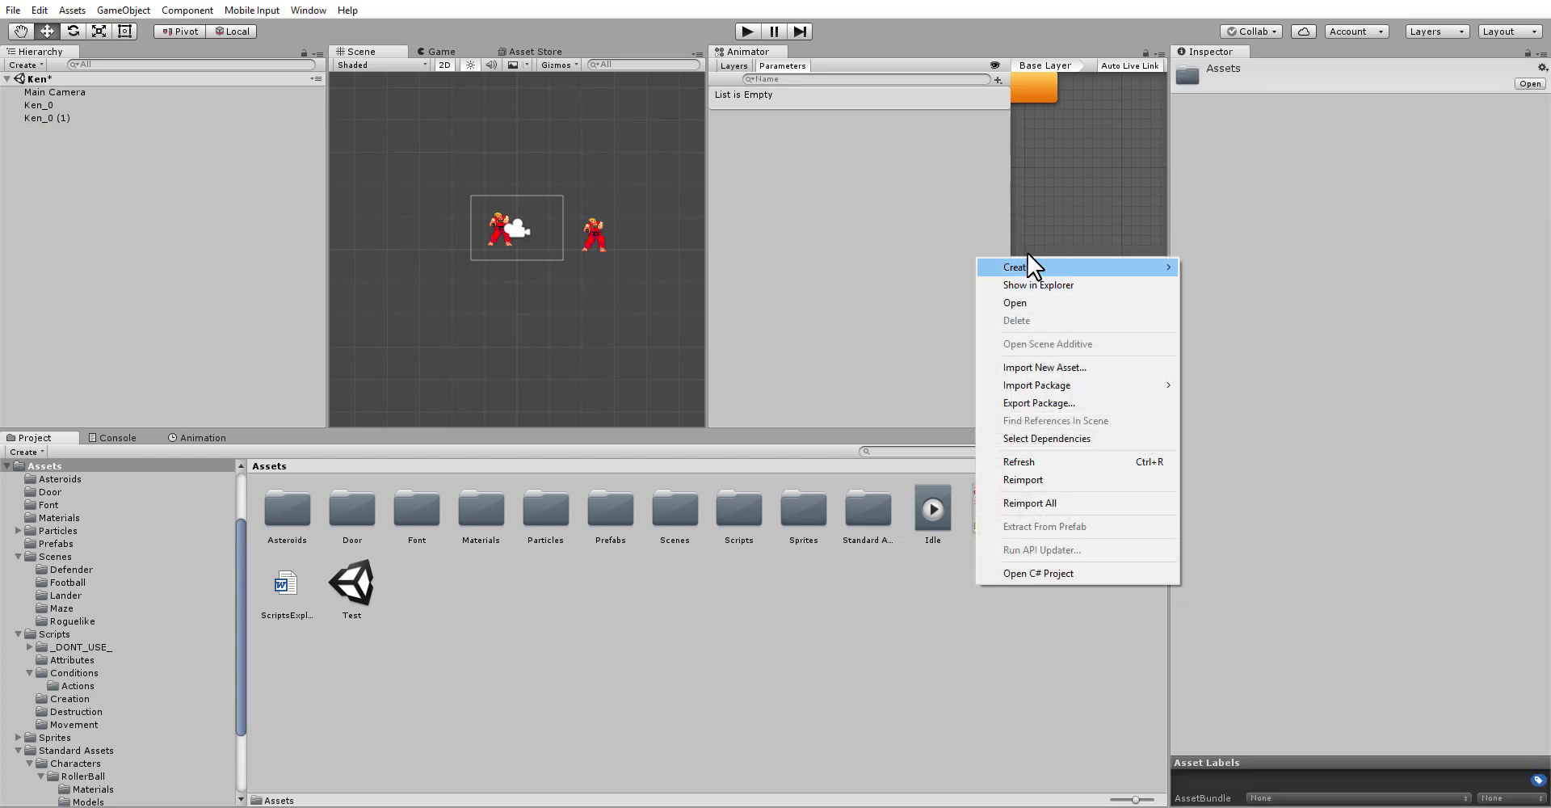
mouse_move(1034, 264)
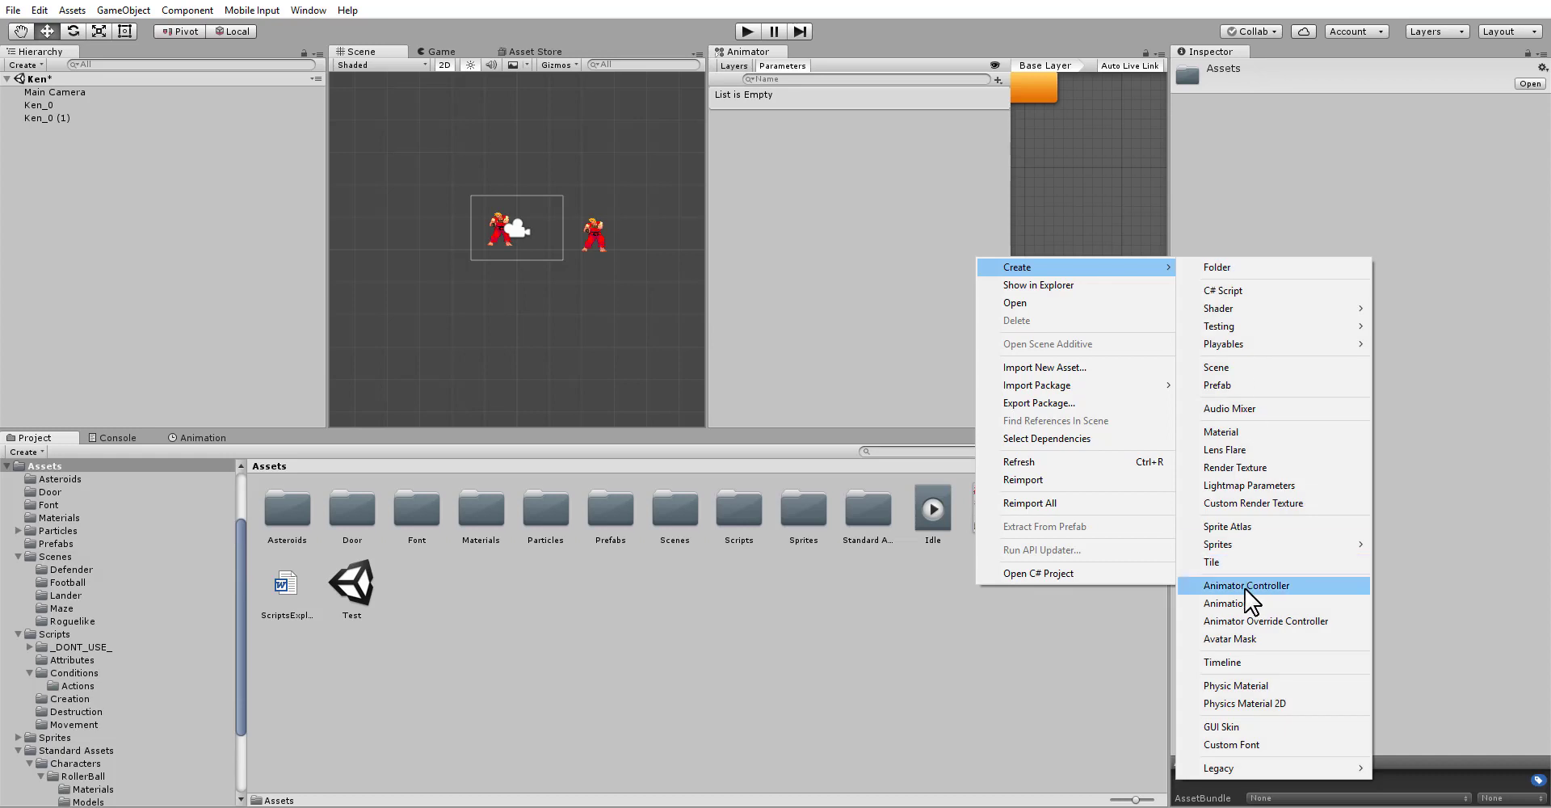
click(919, 758)
Step: Start creating an animation clip for the second Ken object, Ken_0 (1), and cancel the save
click(60, 118)
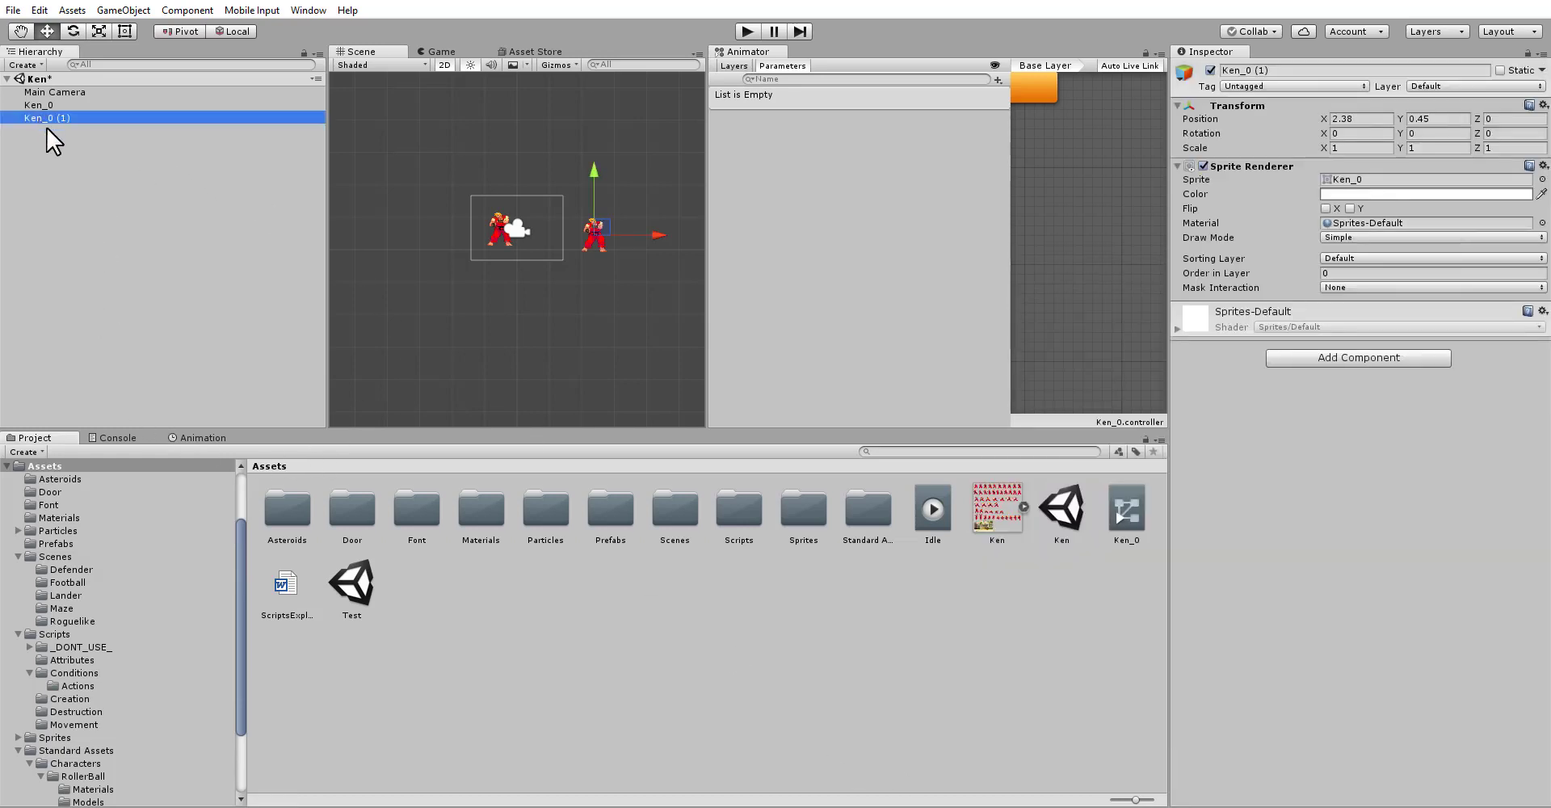
click(207, 437)
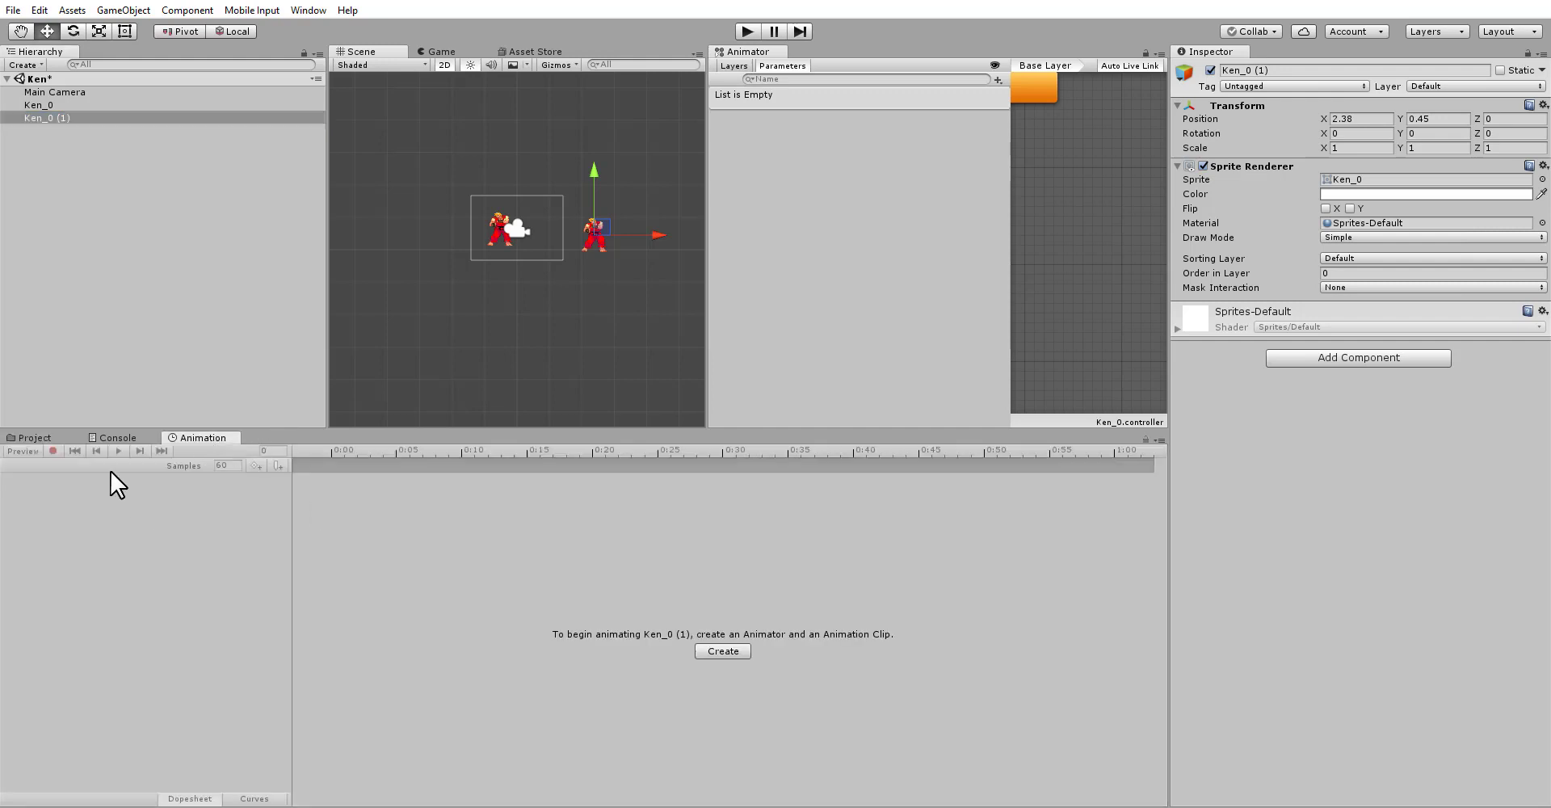
click(723, 652)
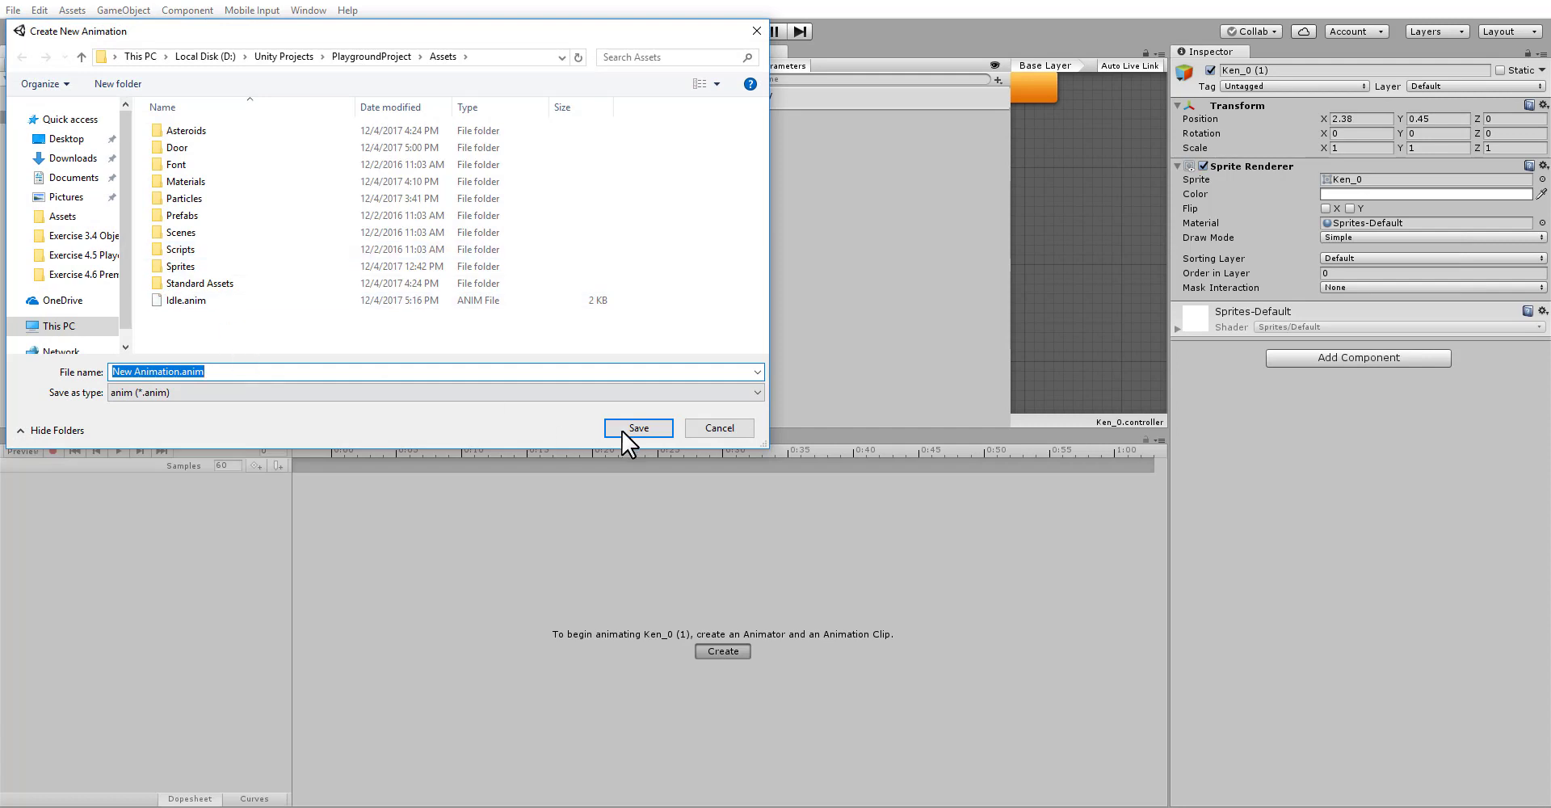
click(720, 428)
Step: Select the first Ken object, Ken_0, and scrub through its Idle clip in the Animation timeline
click(39, 104)
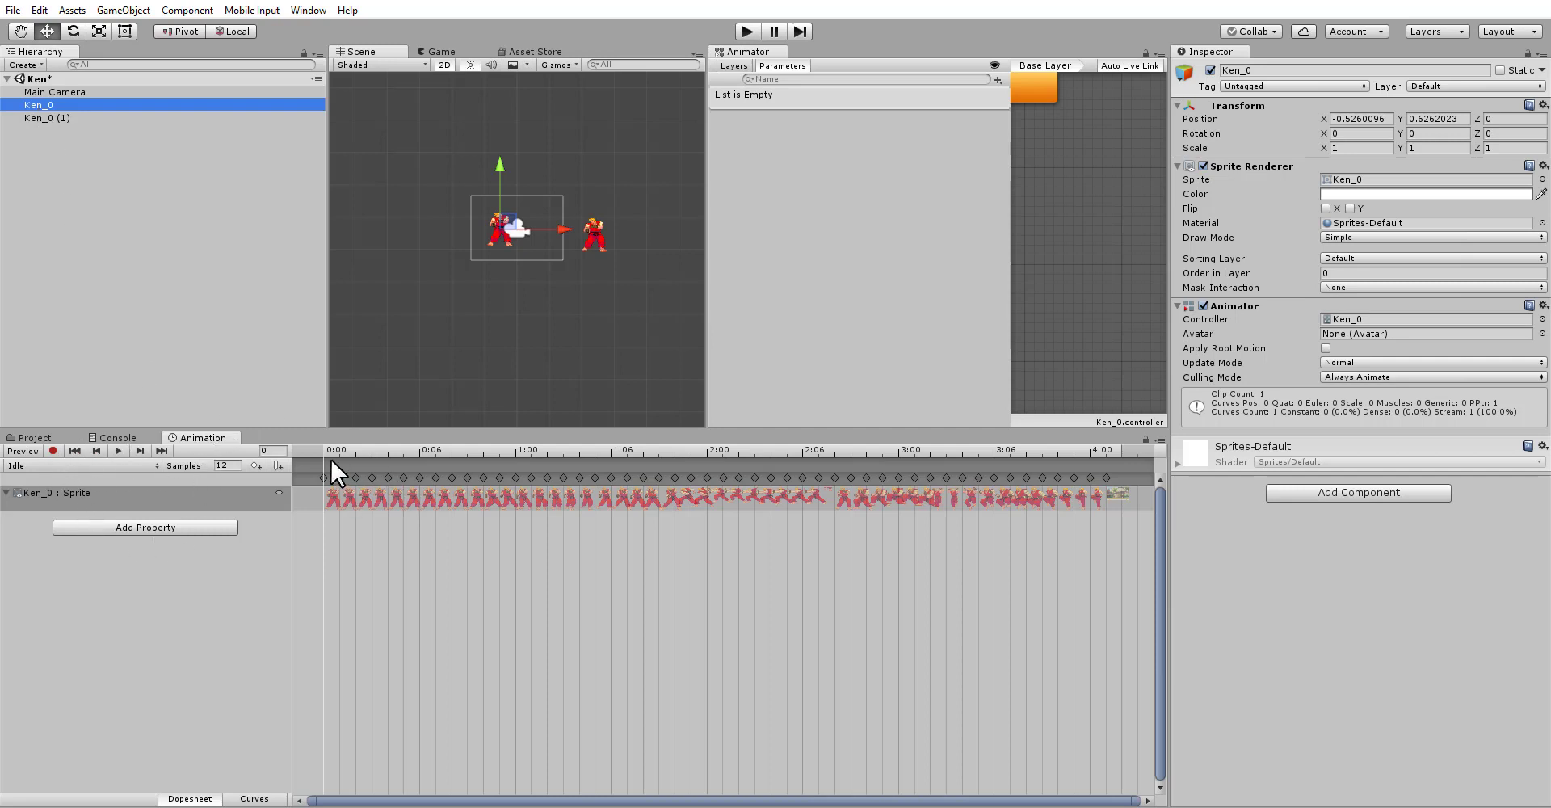
drag(338, 453, 628, 486)
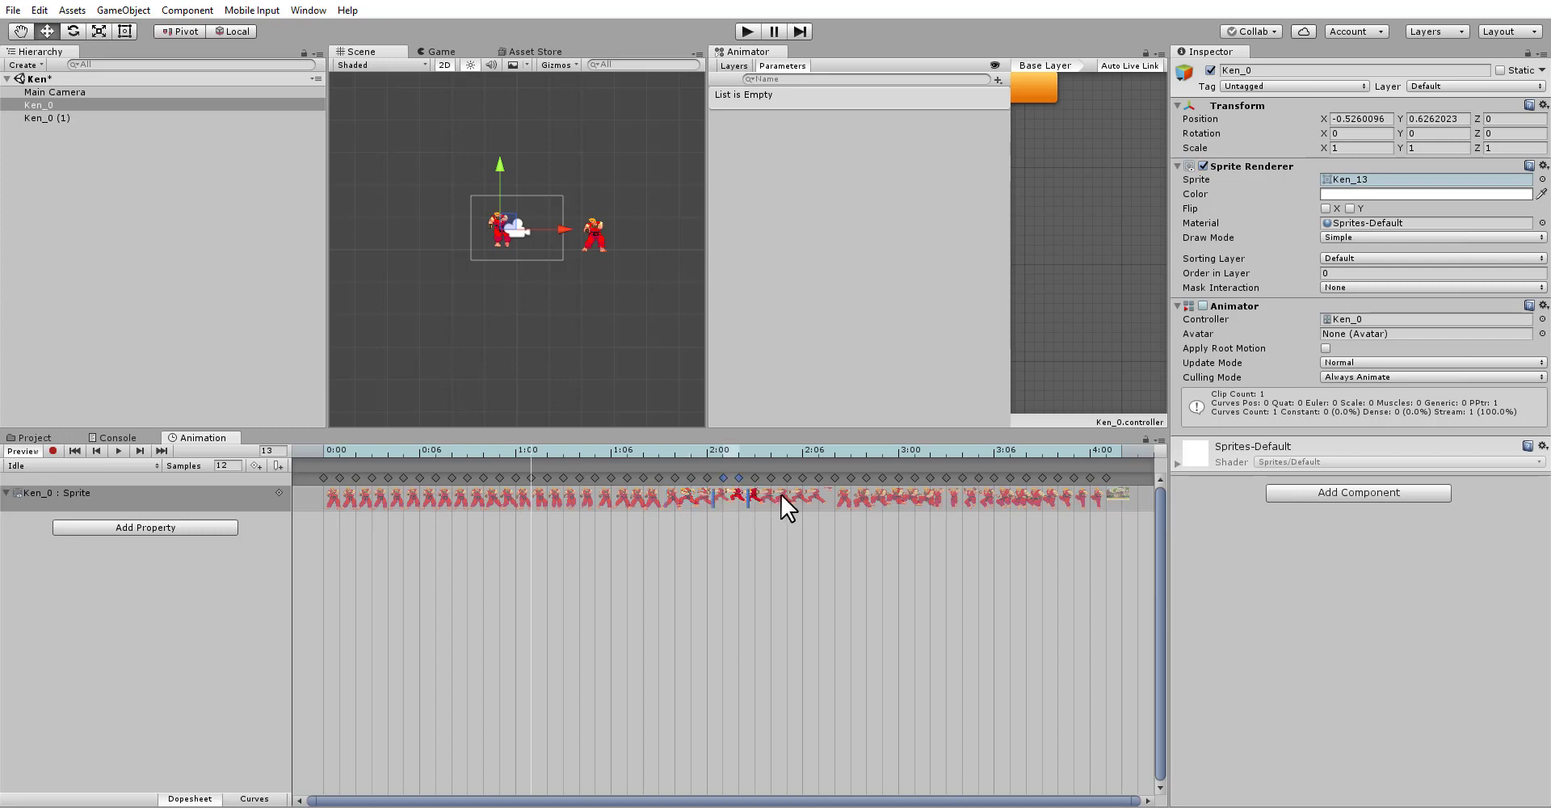
scroll(869, 488, up, 8)
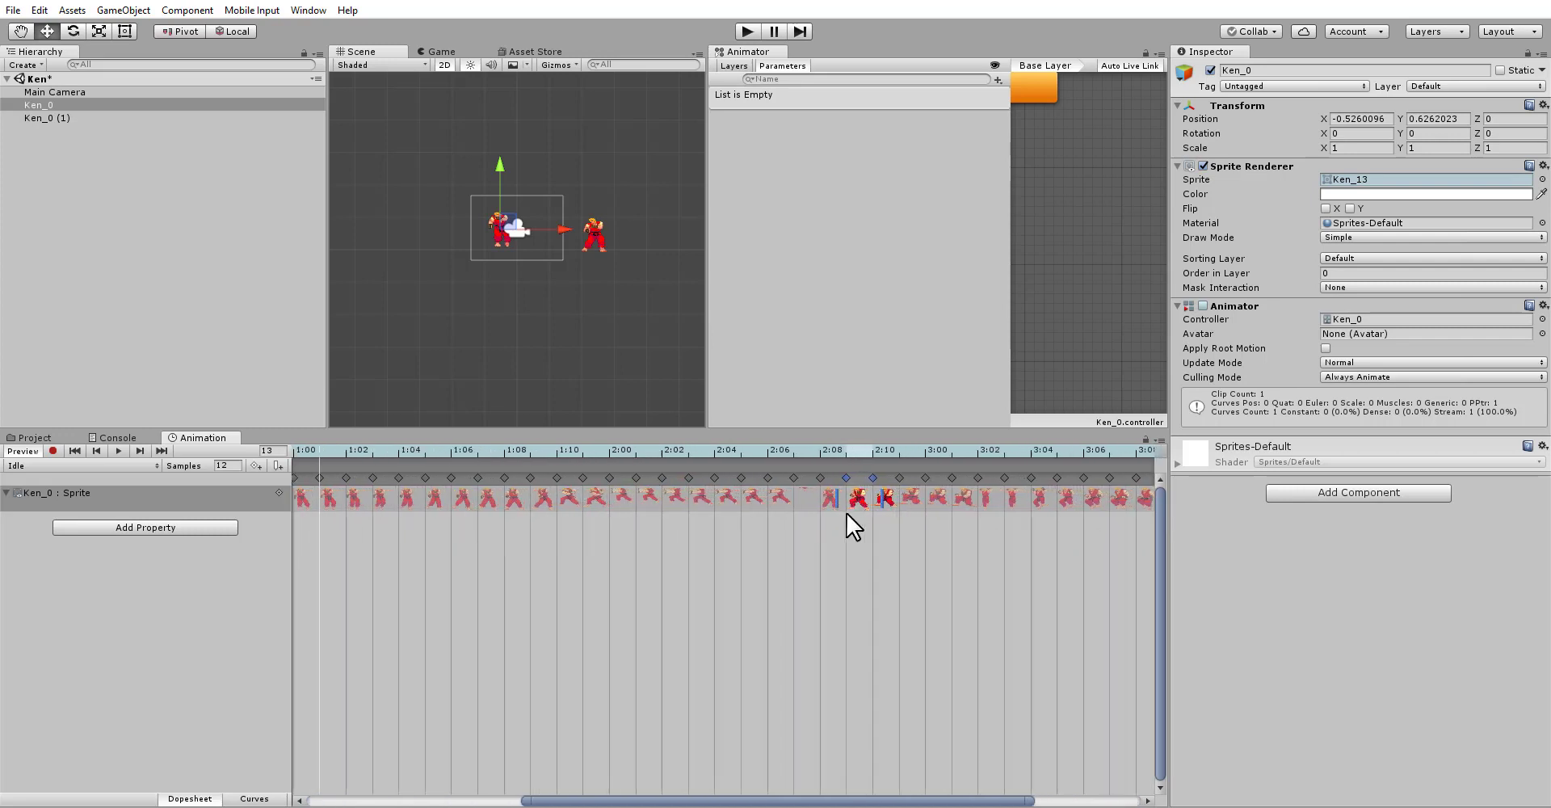
scroll(846, 512, up, 4)
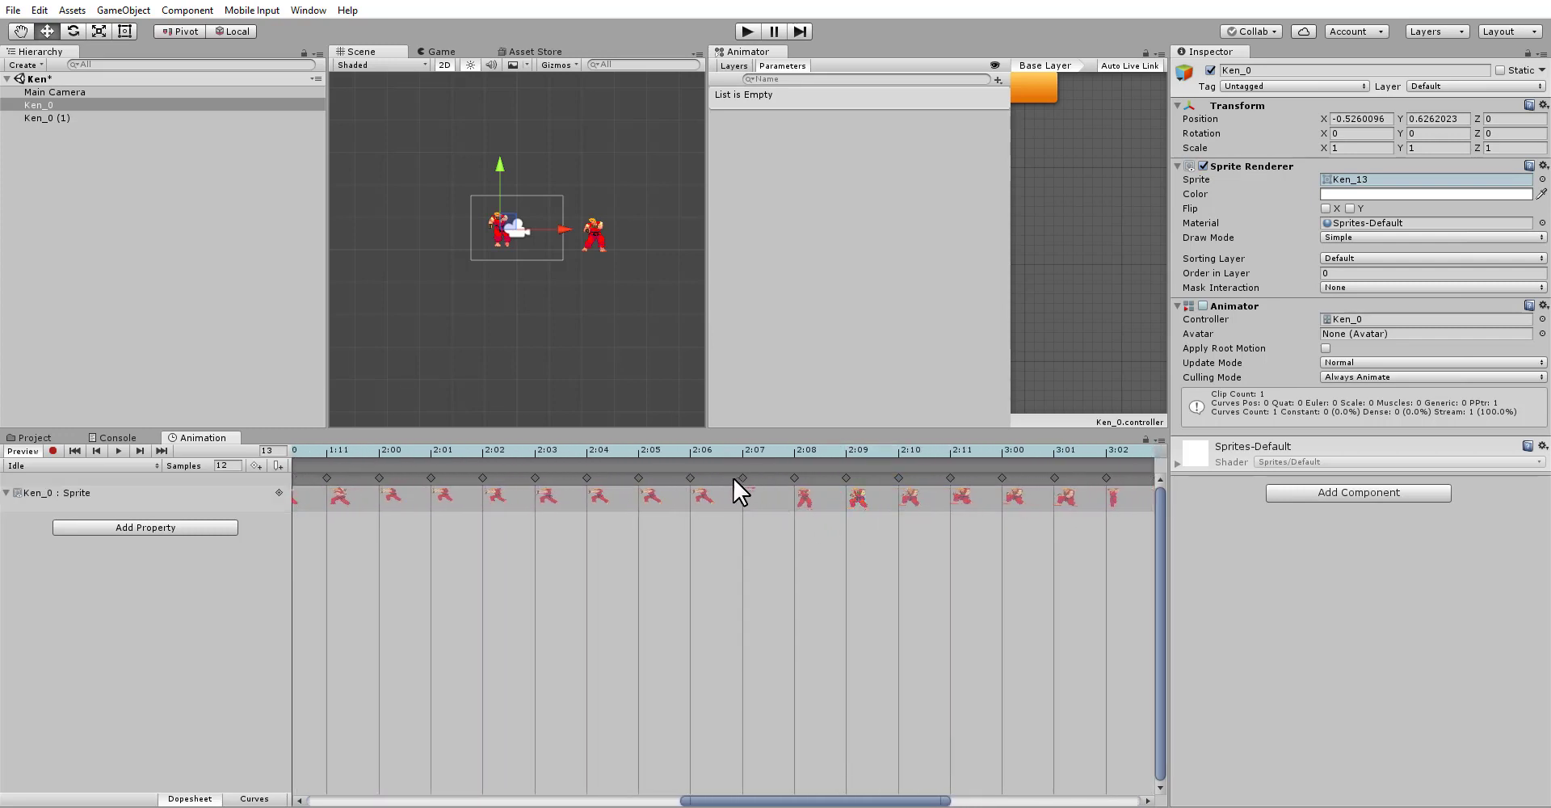
Step: Examine the sprite keyframes of the Idle clip from the attack poses back to the start of the timeline
click(695, 492)
click(628, 509)
click(596, 507)
click(575, 505)
click(492, 505)
click(463, 506)
drag(796, 802, 323, 791)
click(51, 495)
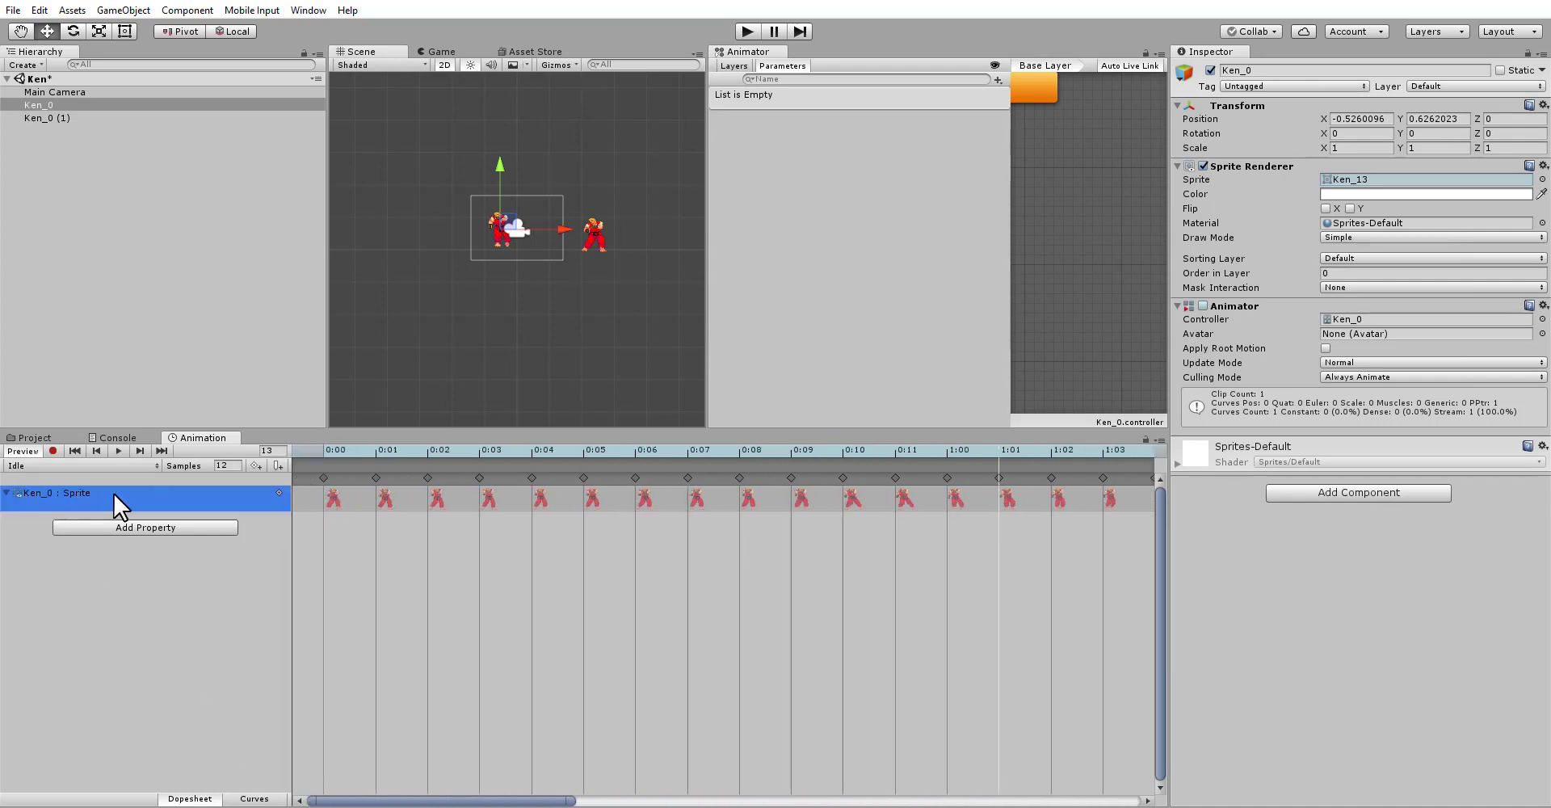
click(531, 486)
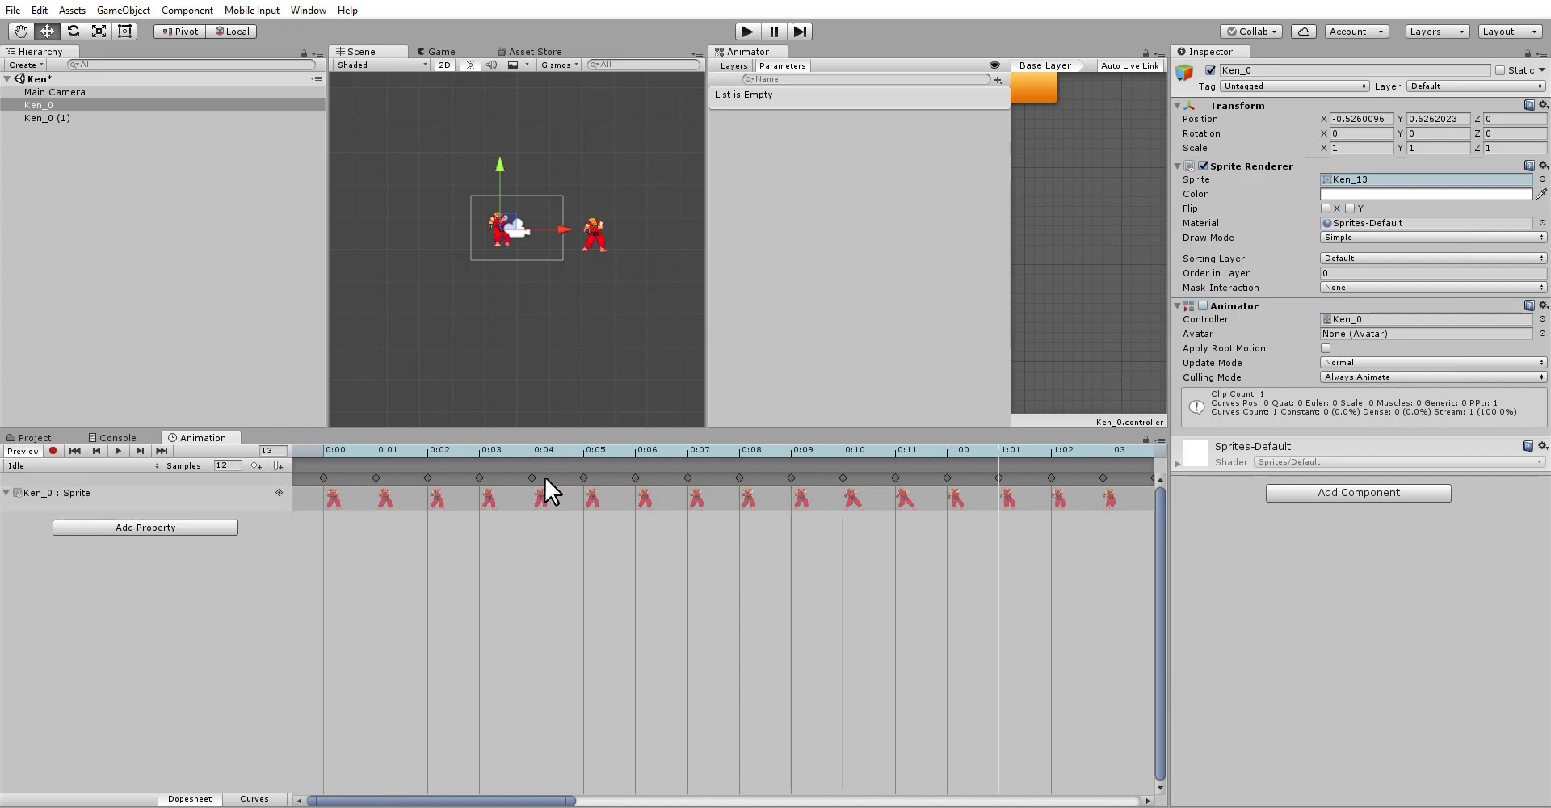
click(589, 483)
click(503, 667)
scroll(515, 669, down, 8)
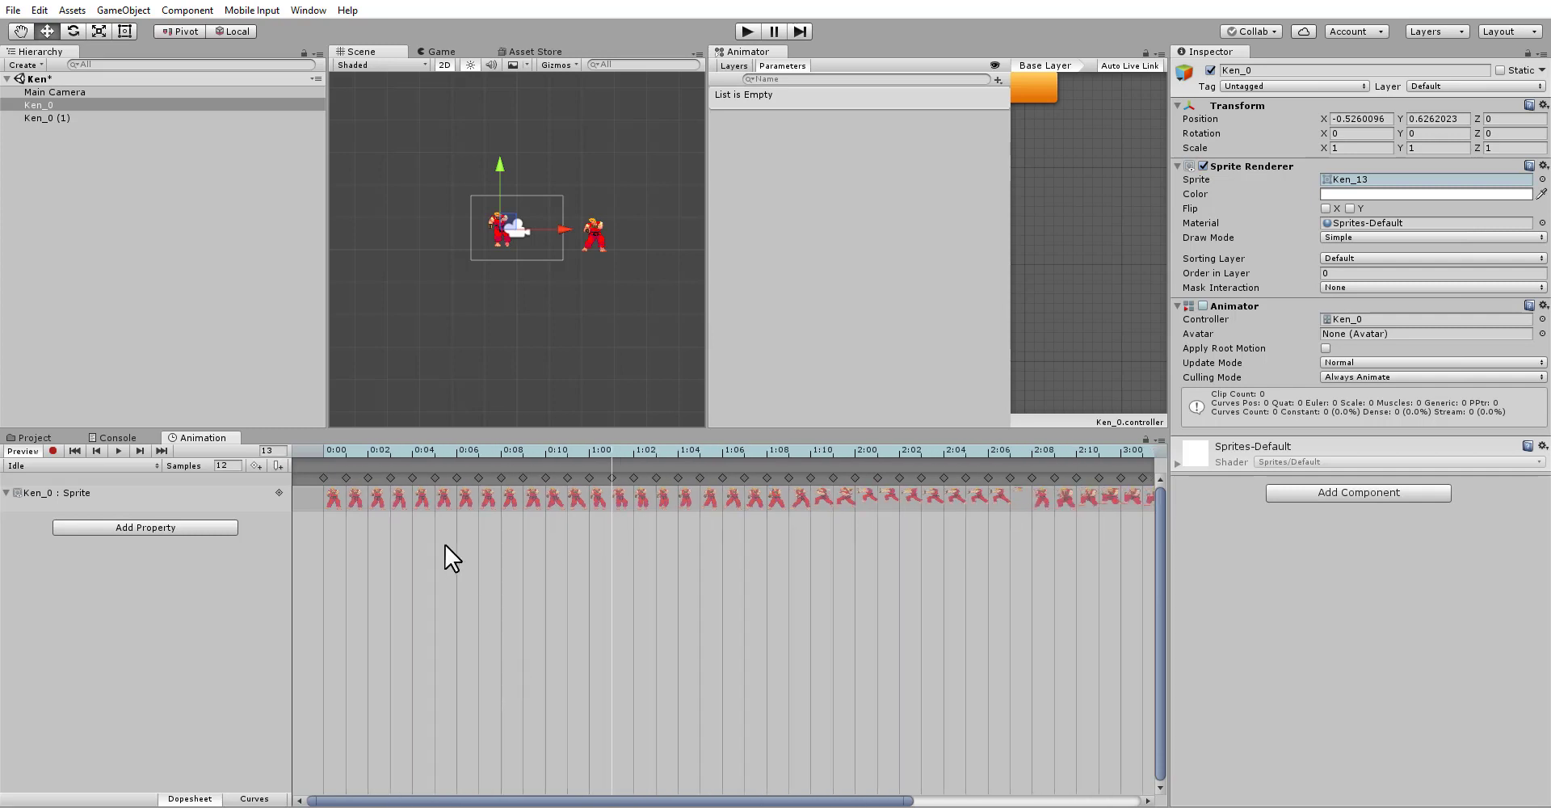
Step: Locate the last idle stance frame in the Idle clip and delete every sprite keyframe after Ken_9
drag(390, 502, 363, 492)
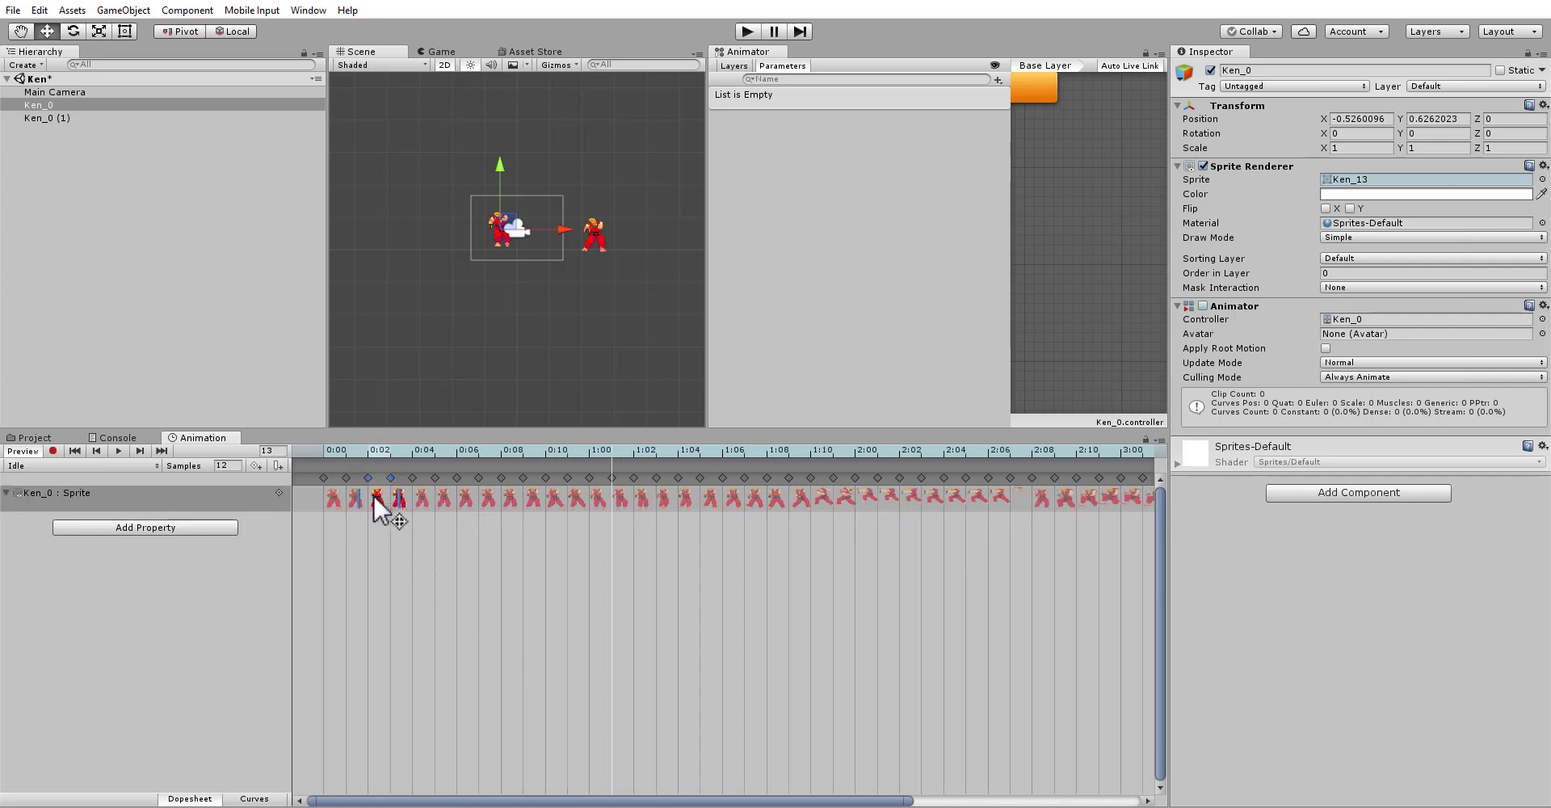
click(318, 499)
click(324, 480)
click(622, 482)
click(880, 479)
drag(357, 454, 520, 452)
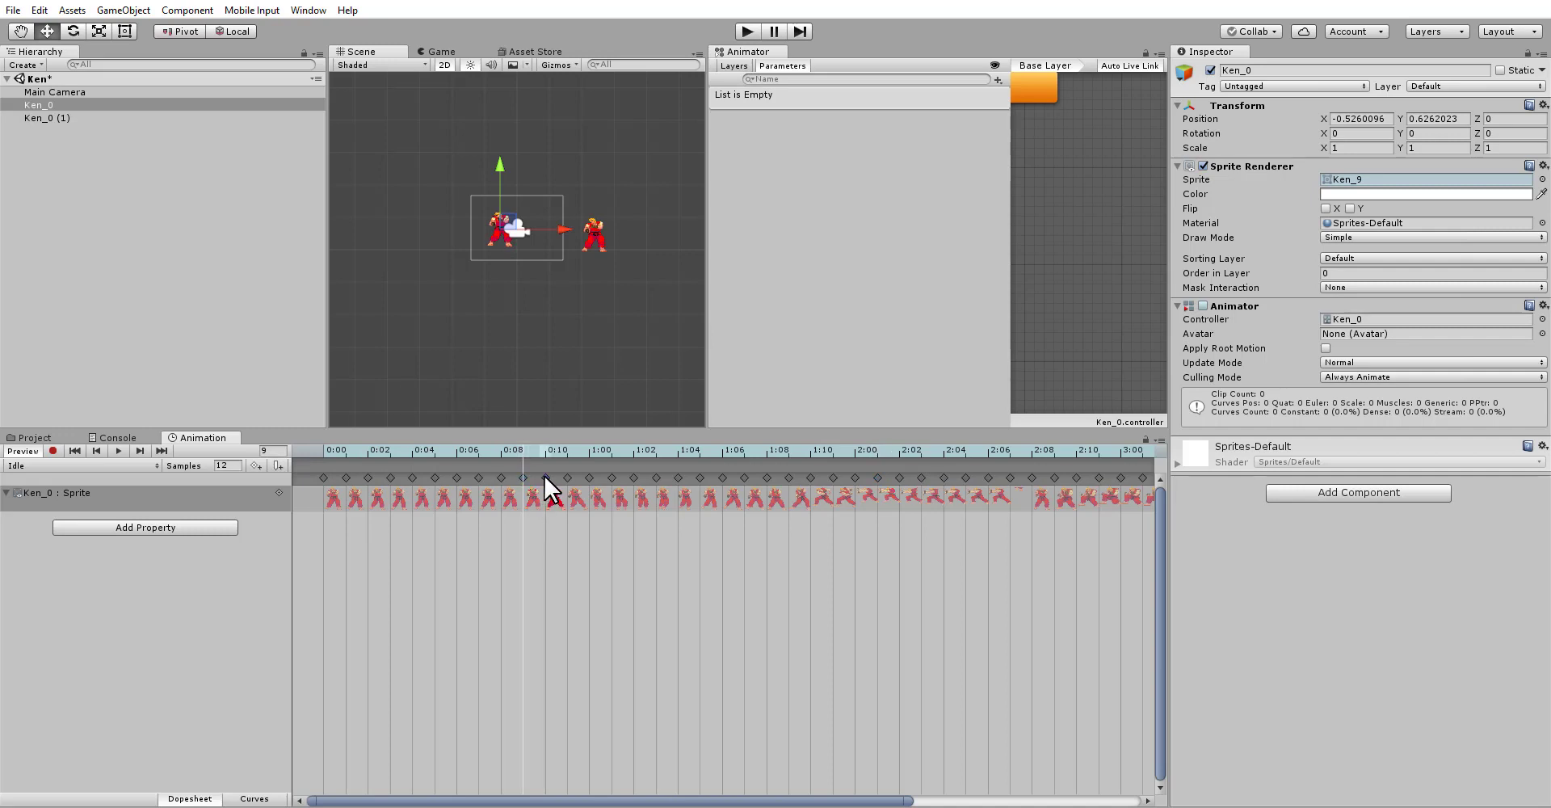
drag(517, 450, 575, 460)
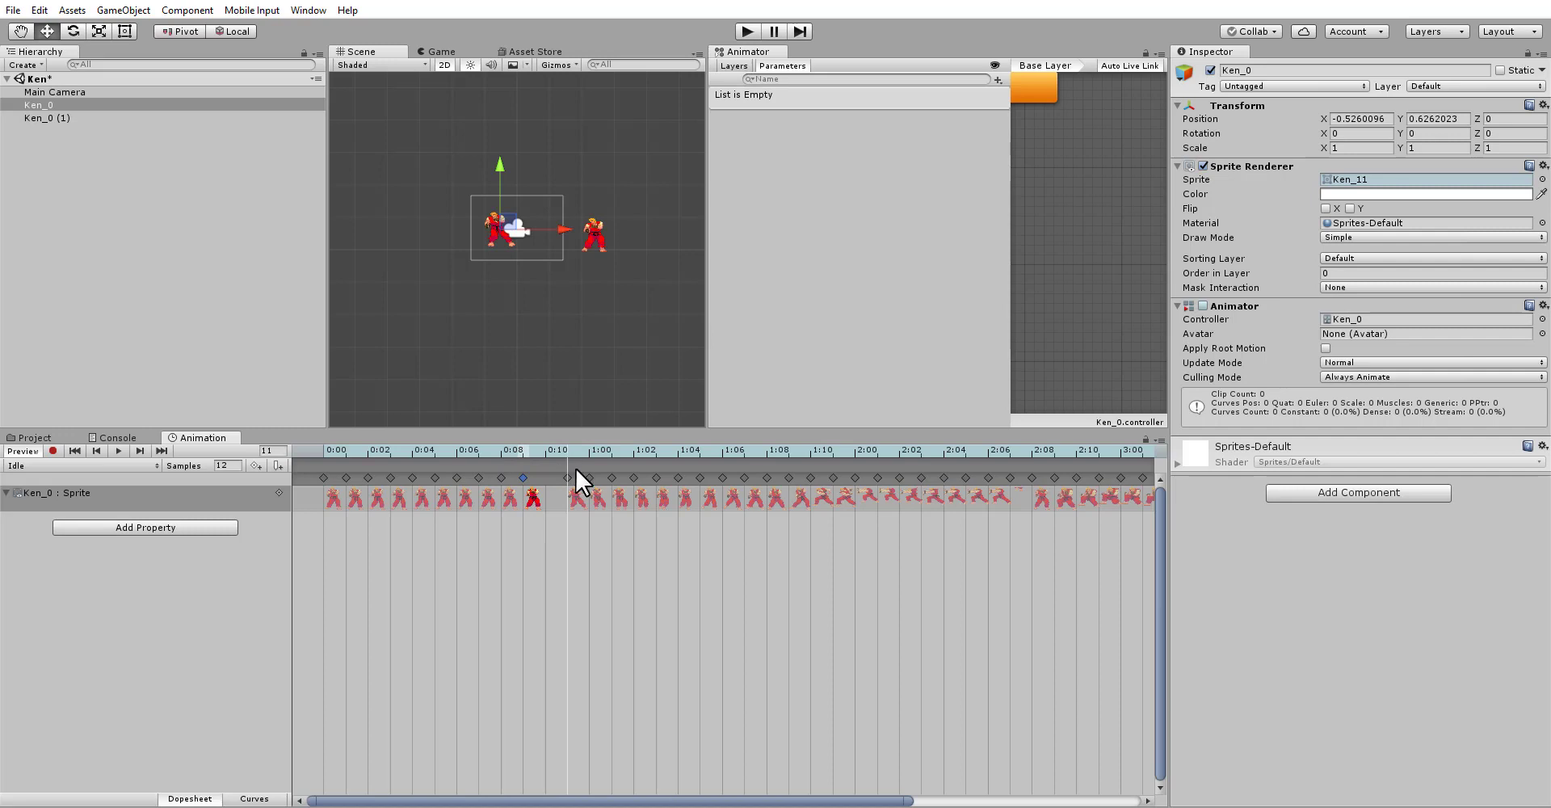
scroll(566, 518, down, 5)
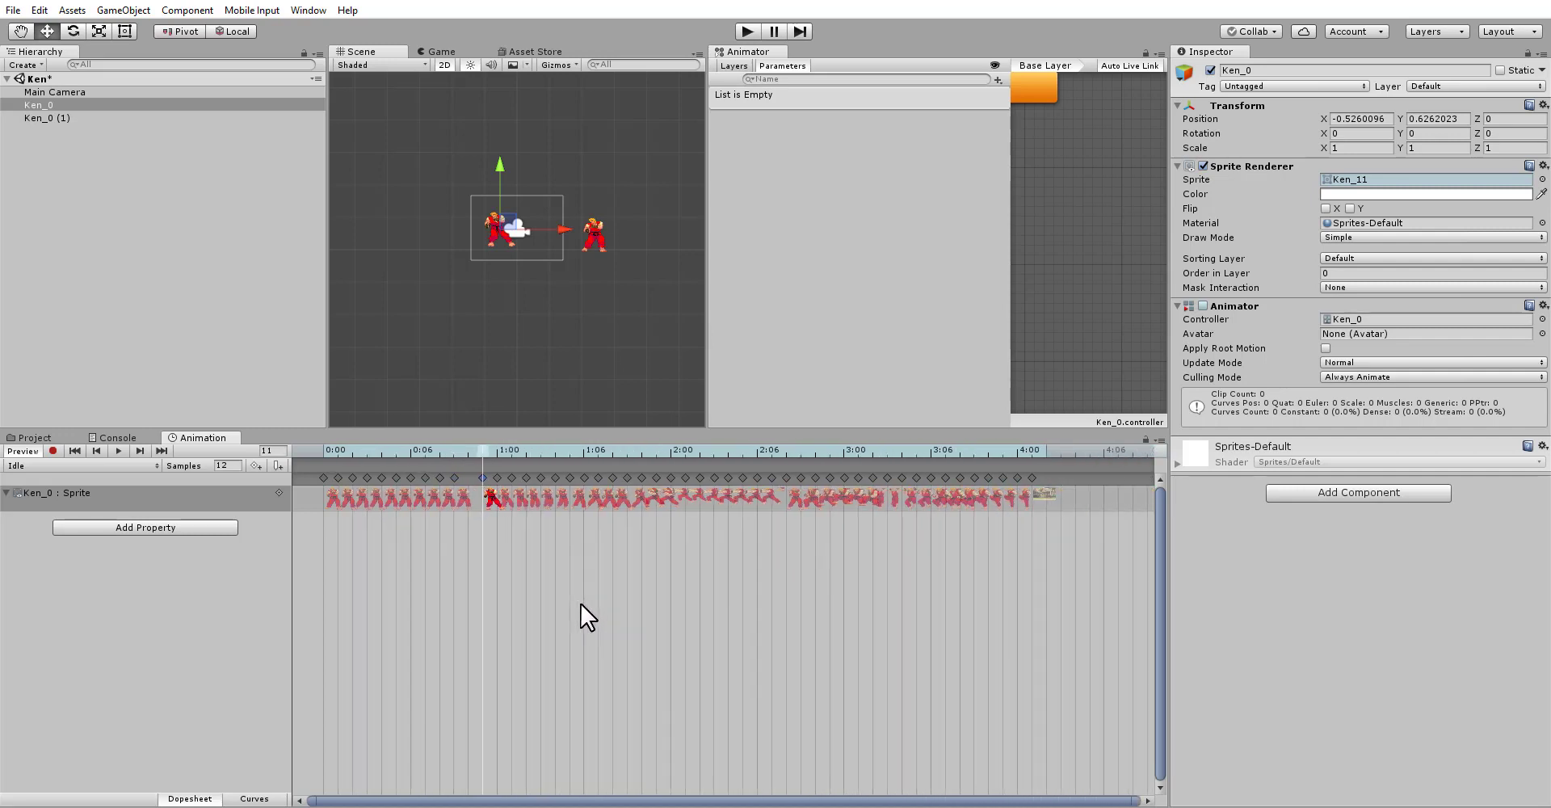
drag(1001, 561, 307, 449)
key(Delete)
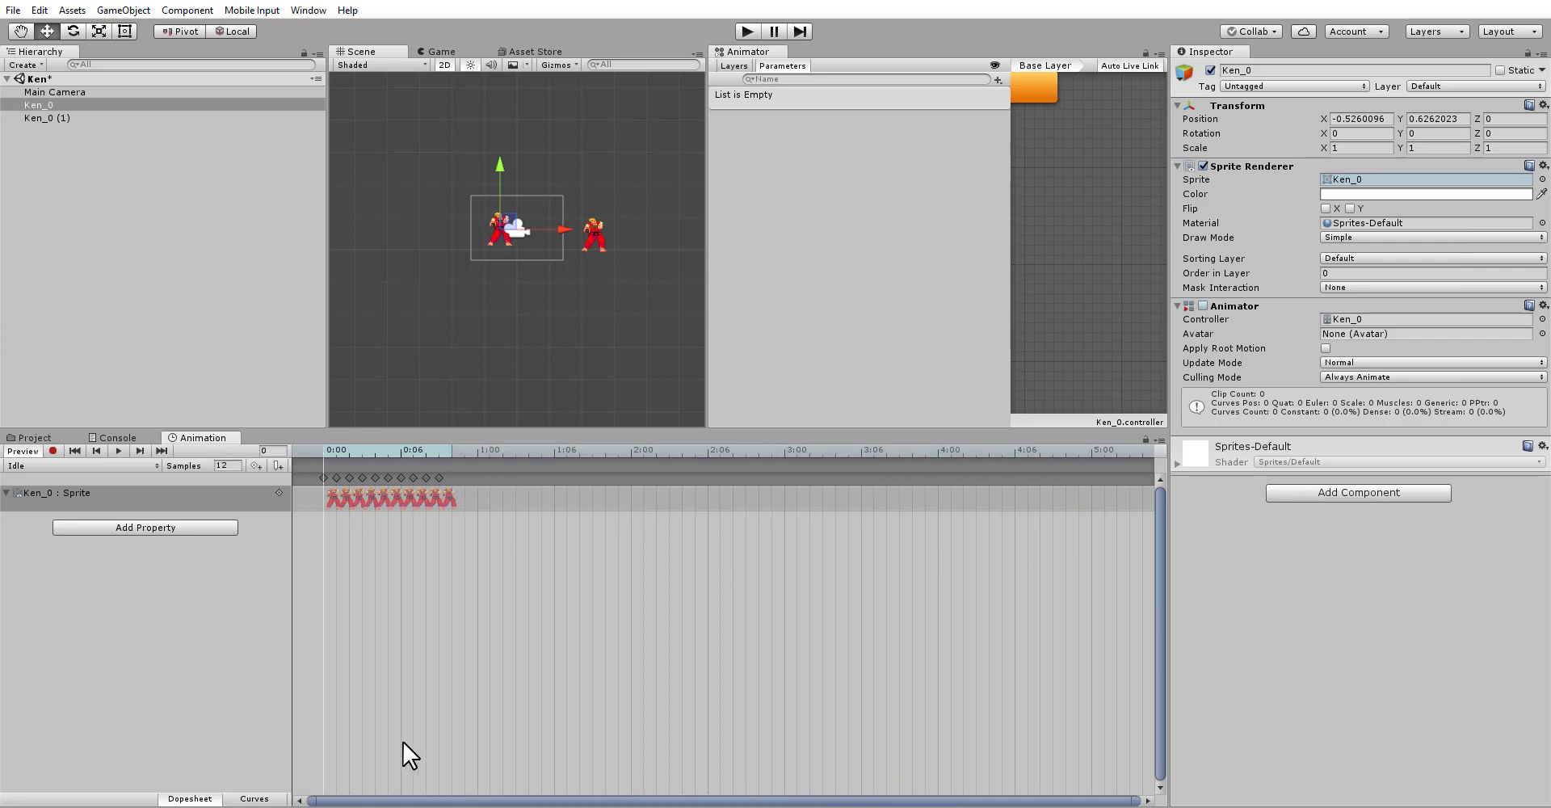
Step: Play the trimmed Idle clip and inspect the Ken_0 character close up in the Scene view
click(119, 451)
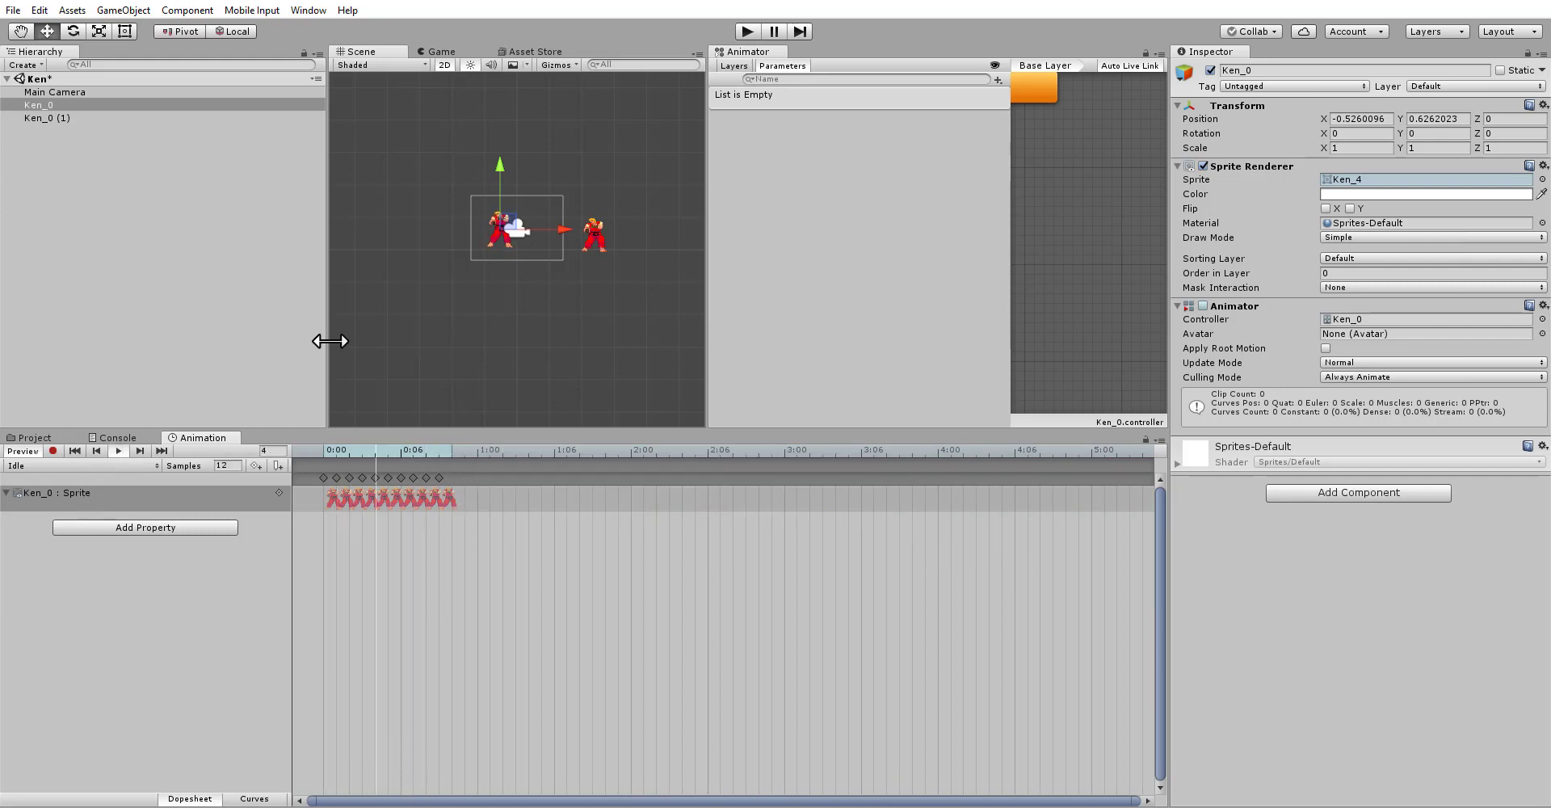
scroll(489, 291, up, 2)
scroll(488, 289, up, 10)
middle_drag(429, 240, 474, 404)
scroll(519, 295, up, 5)
scroll(521, 294, up, 5)
middle_drag(539, 304, 470, 278)
scroll(483, 324, up, 3)
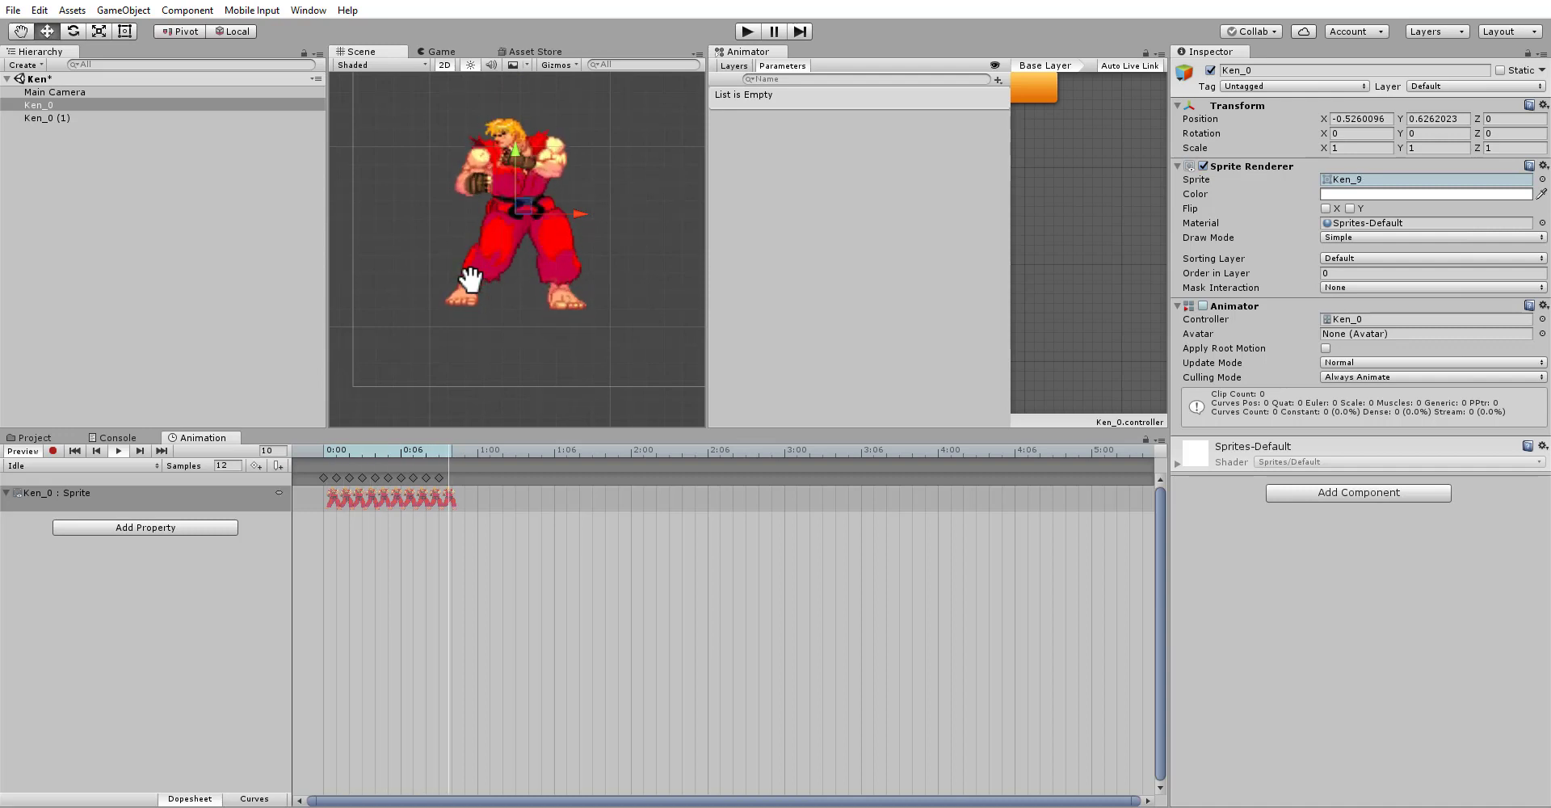
Step: Replay the Idle clip and move Ken_0 to about X -0.32, Y 0.22 in the scene
click(118, 451)
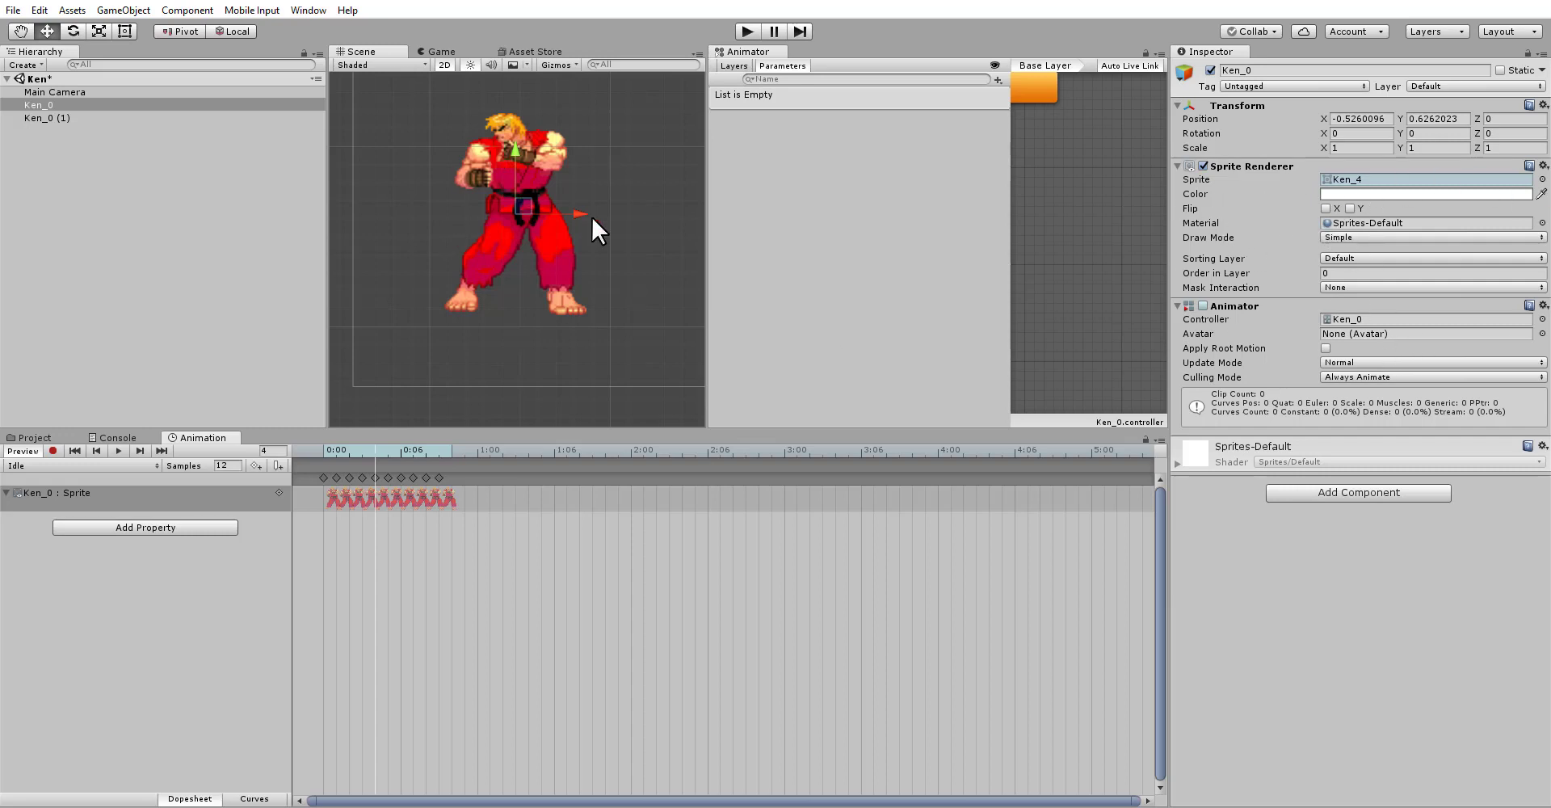
click(118, 452)
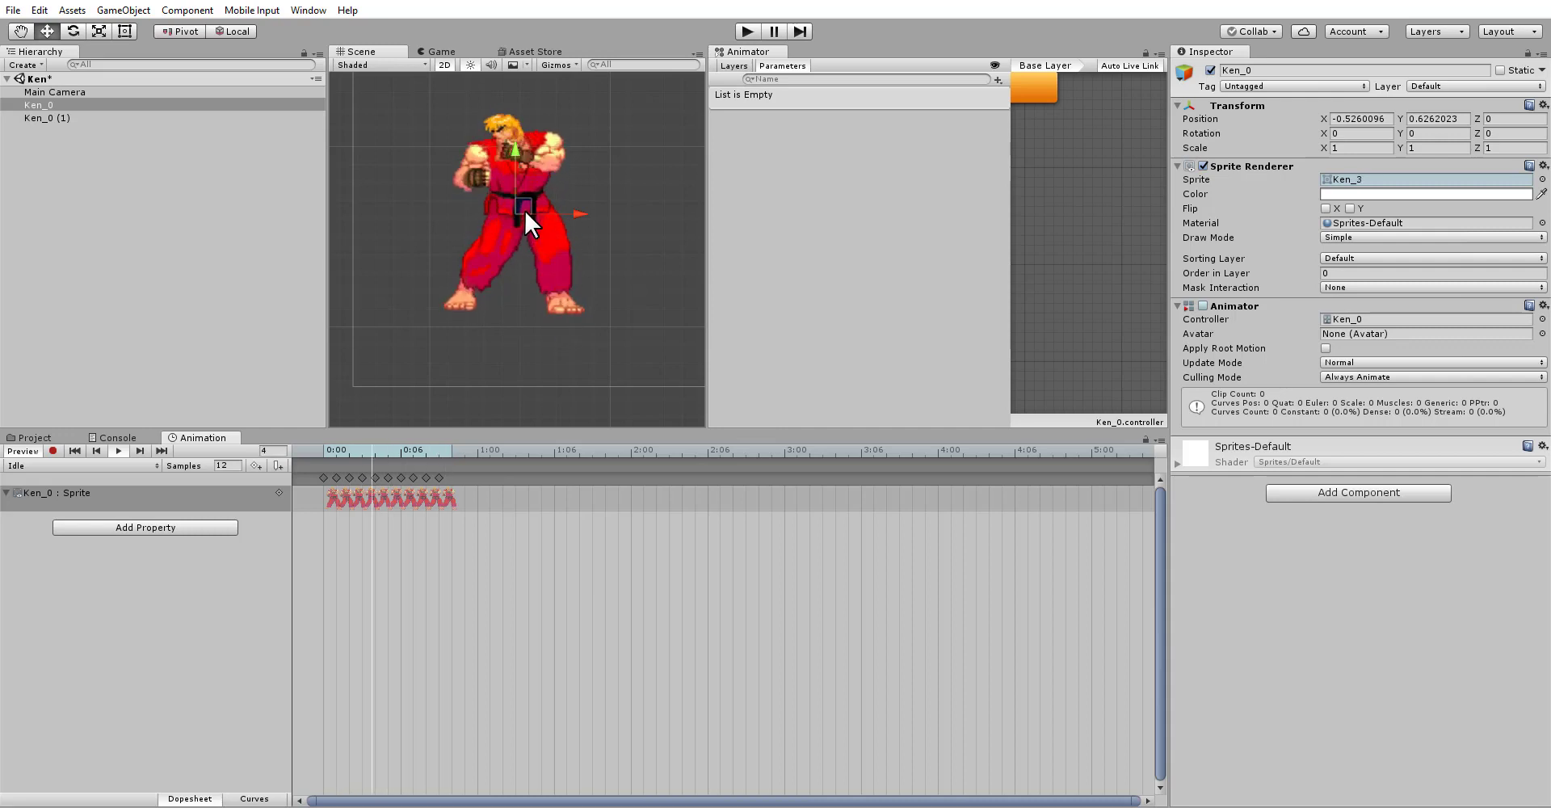
drag(524, 207, 564, 273)
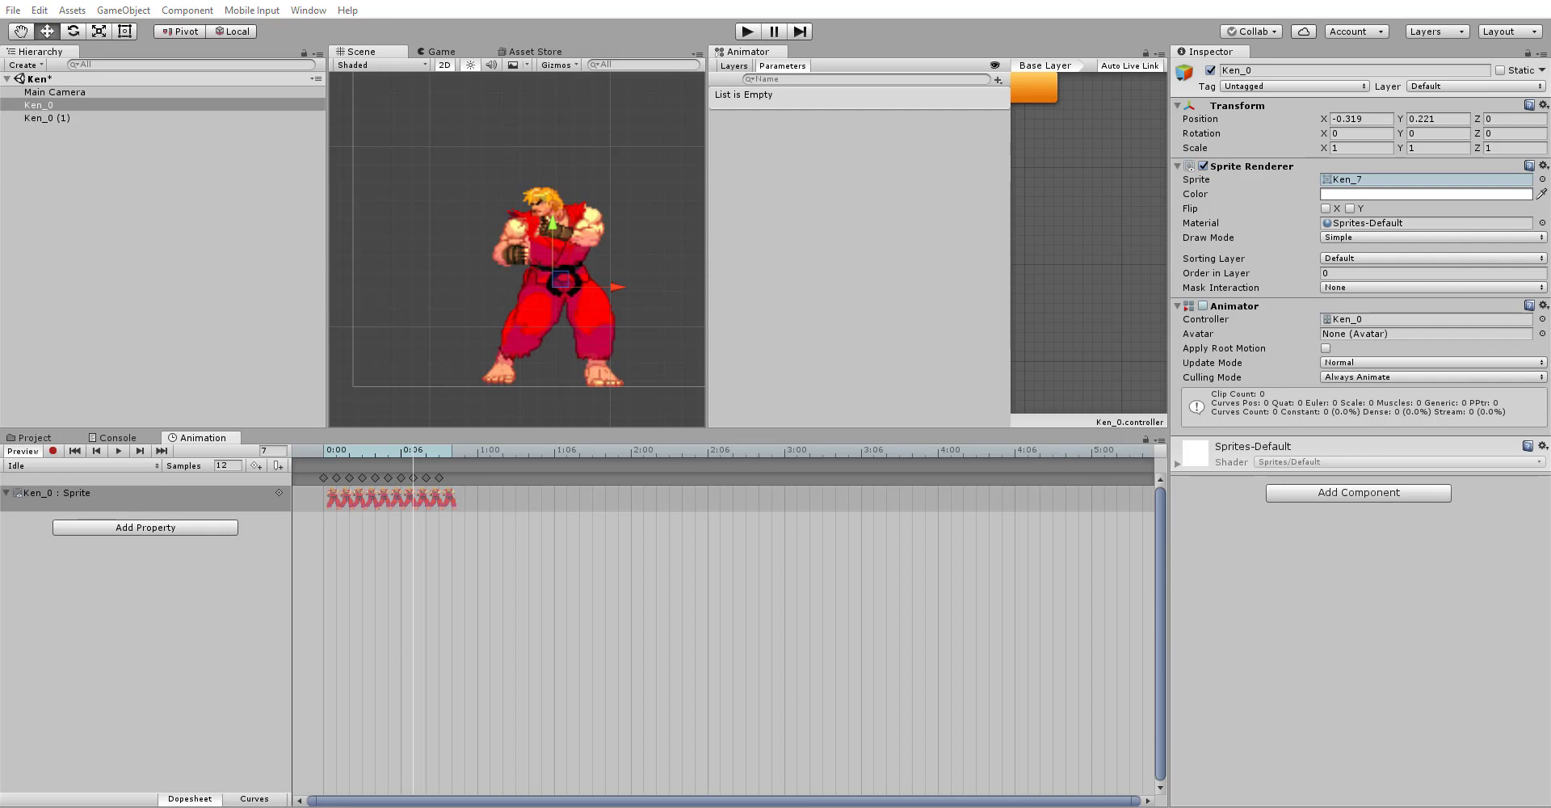
Step: Select the Ken sprite sheet in the project's Assets folder and open it in the Sprite Editor
click(24, 438)
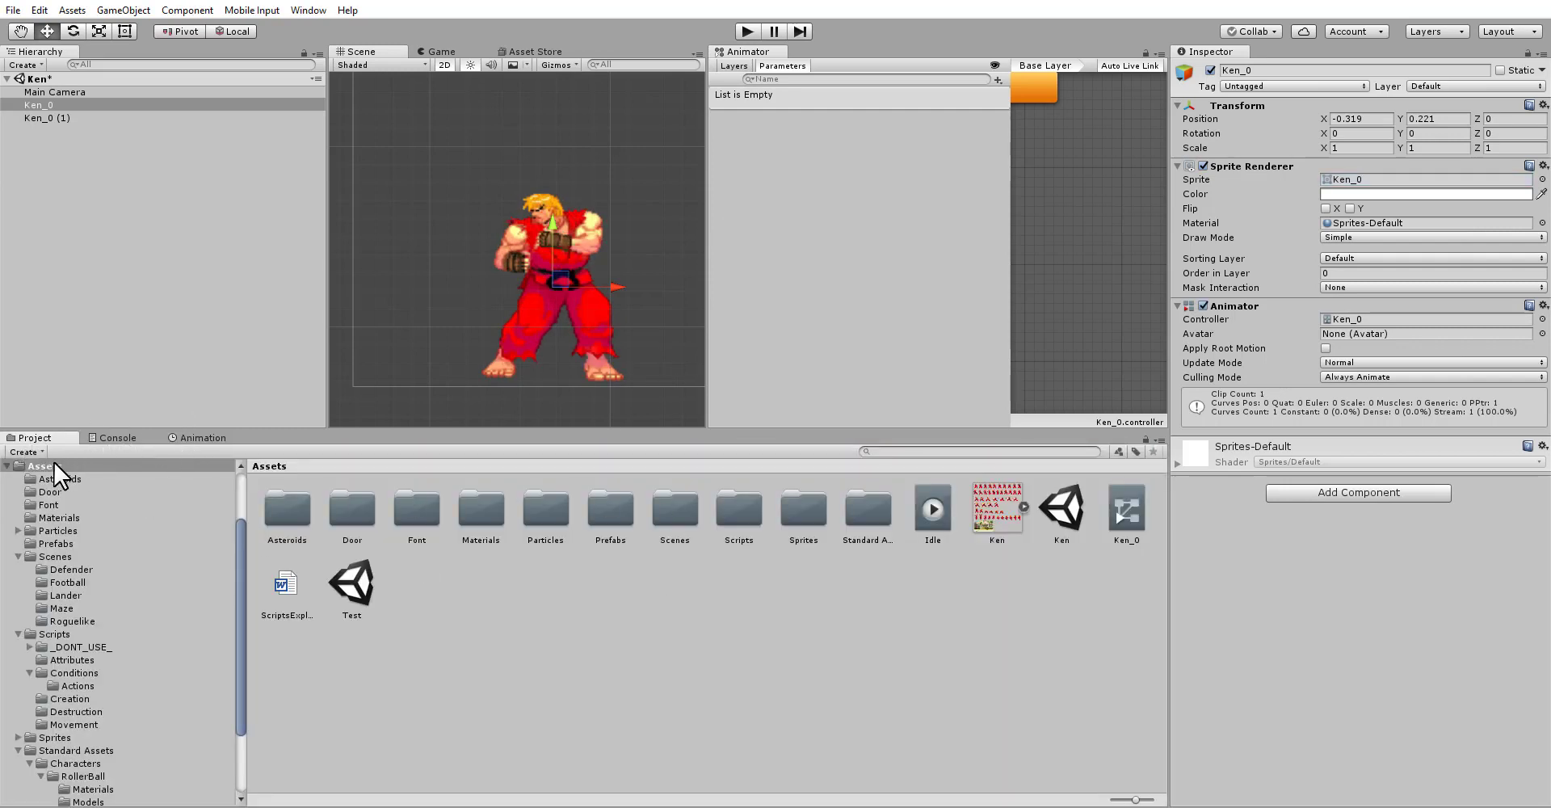
click(188, 439)
click(33, 454)
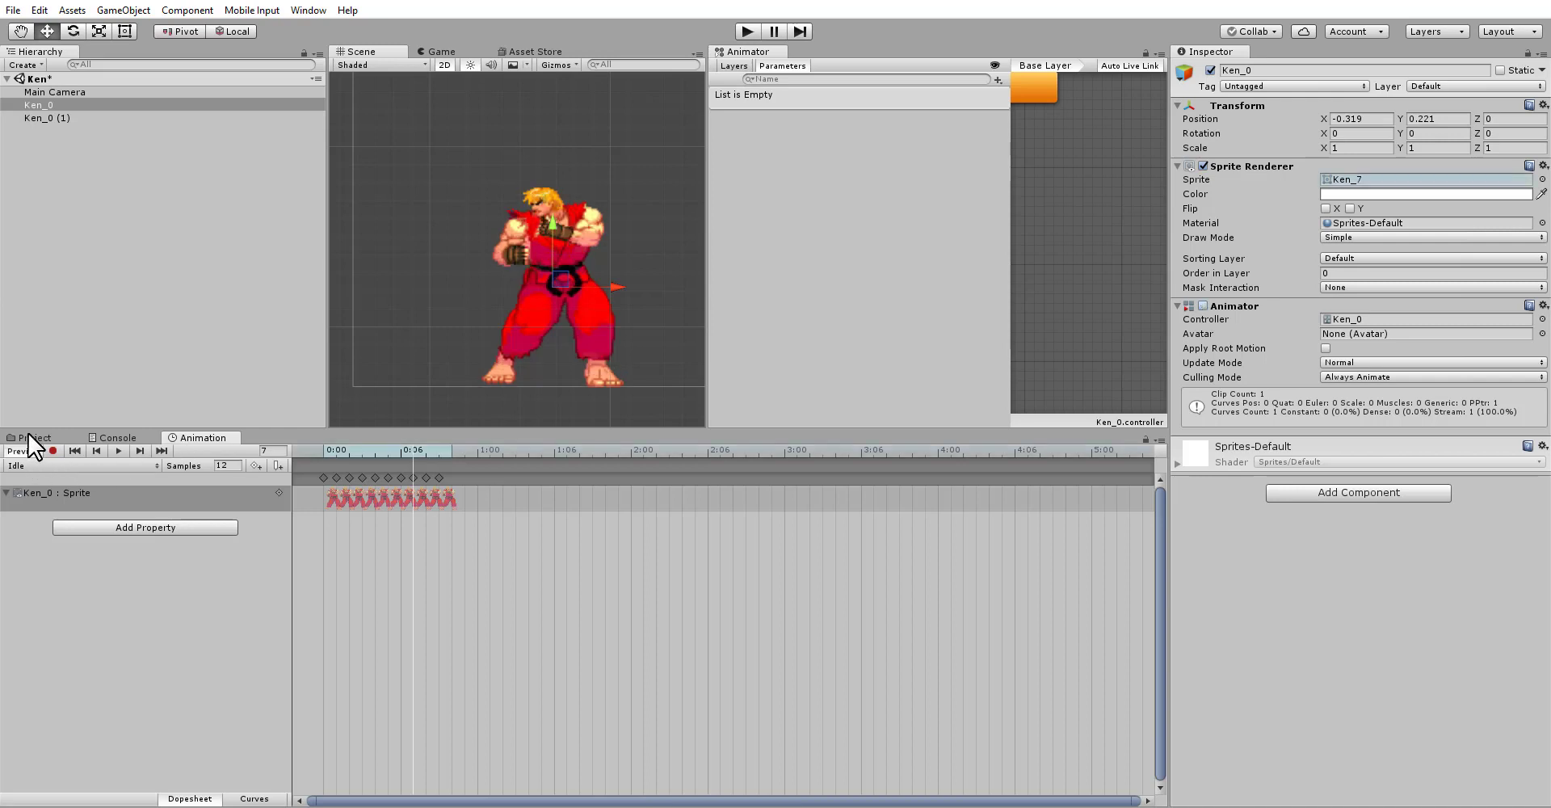
click(31, 439)
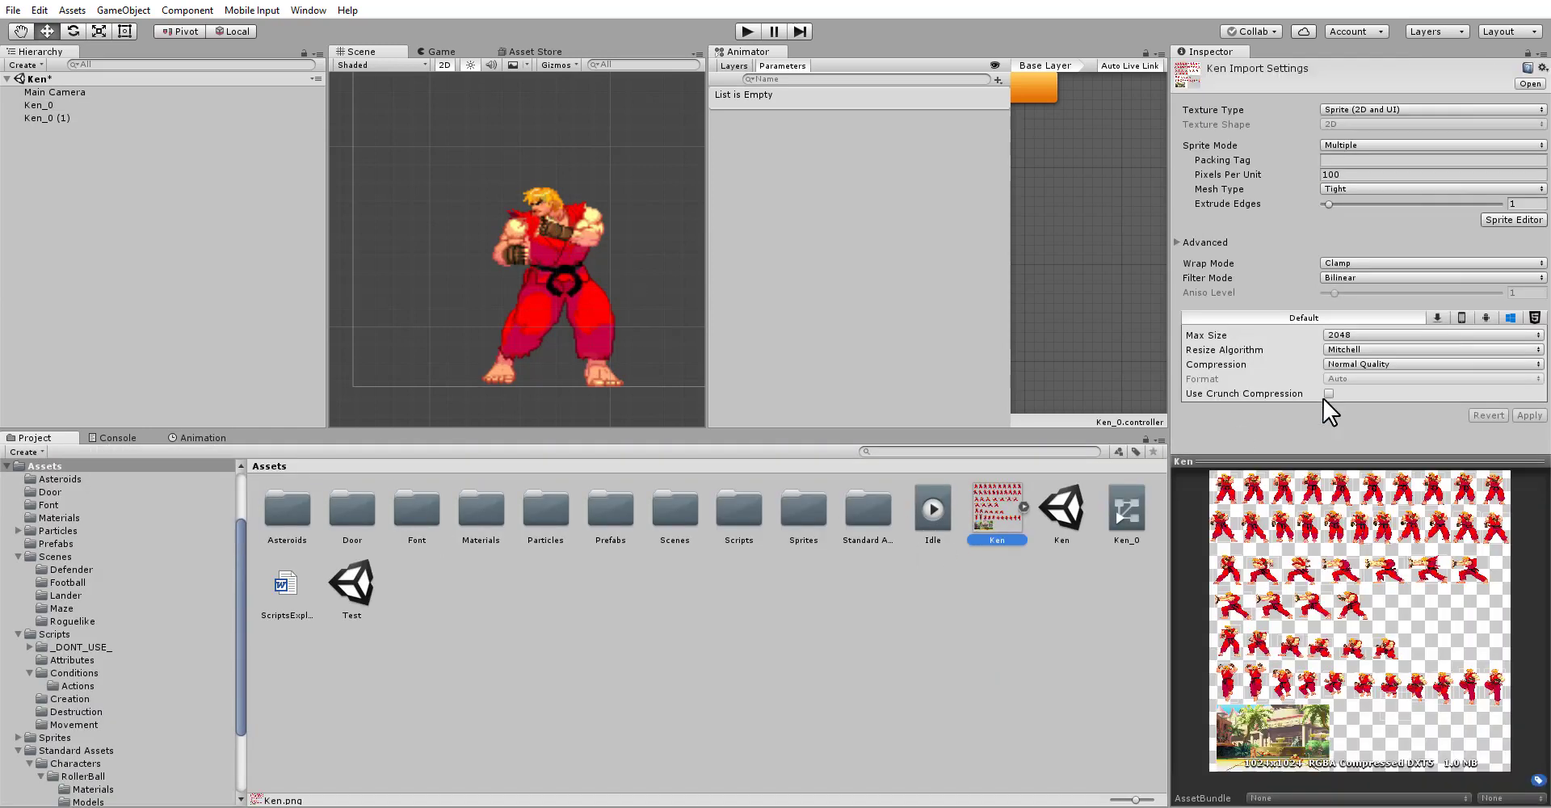
click(1516, 220)
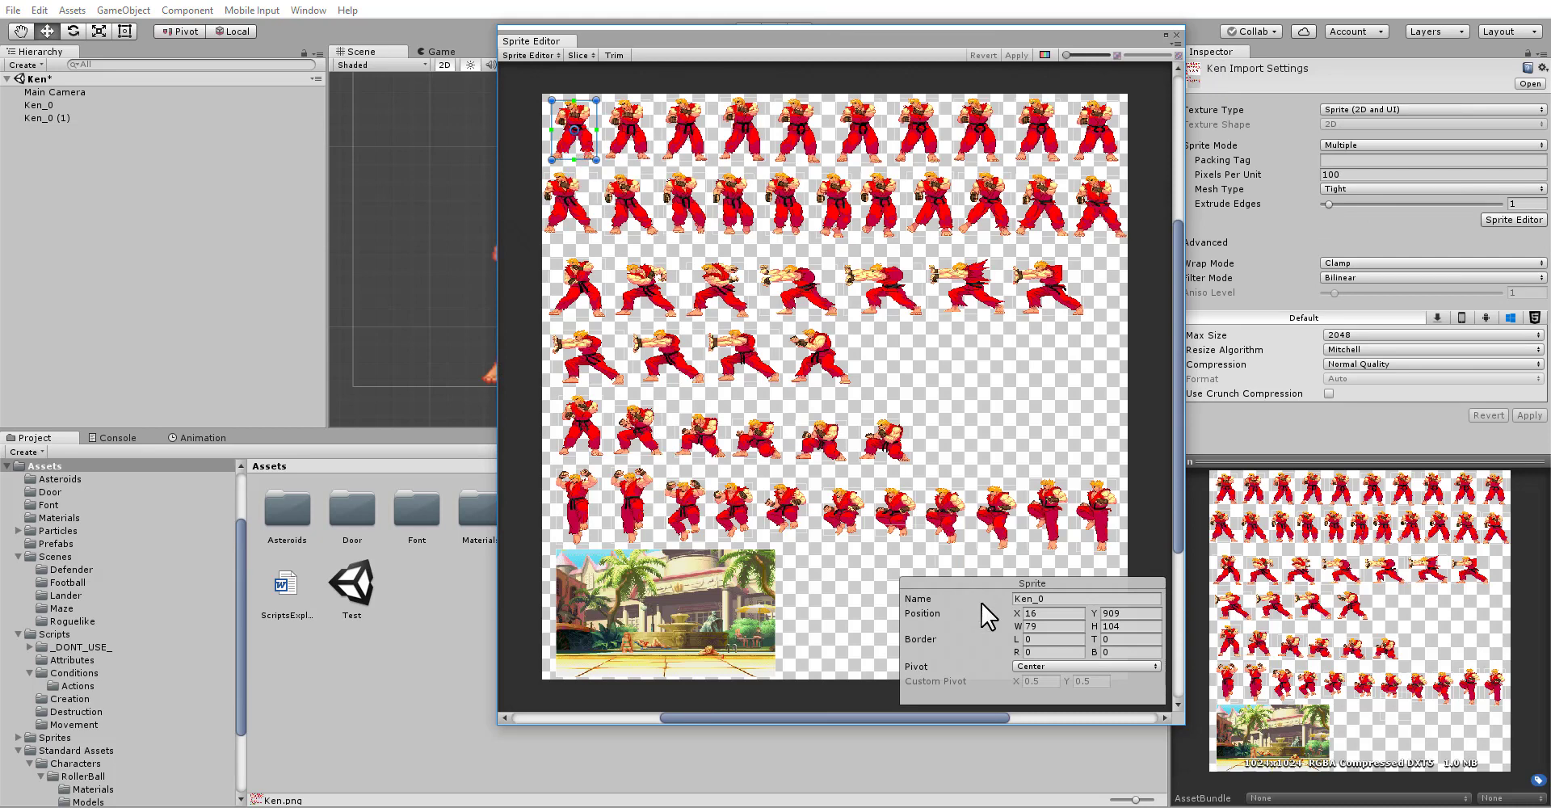
Step: Try the Bottom and Bottom Right pivots on the first sprite of the sheet, Ken_0
click(1041, 666)
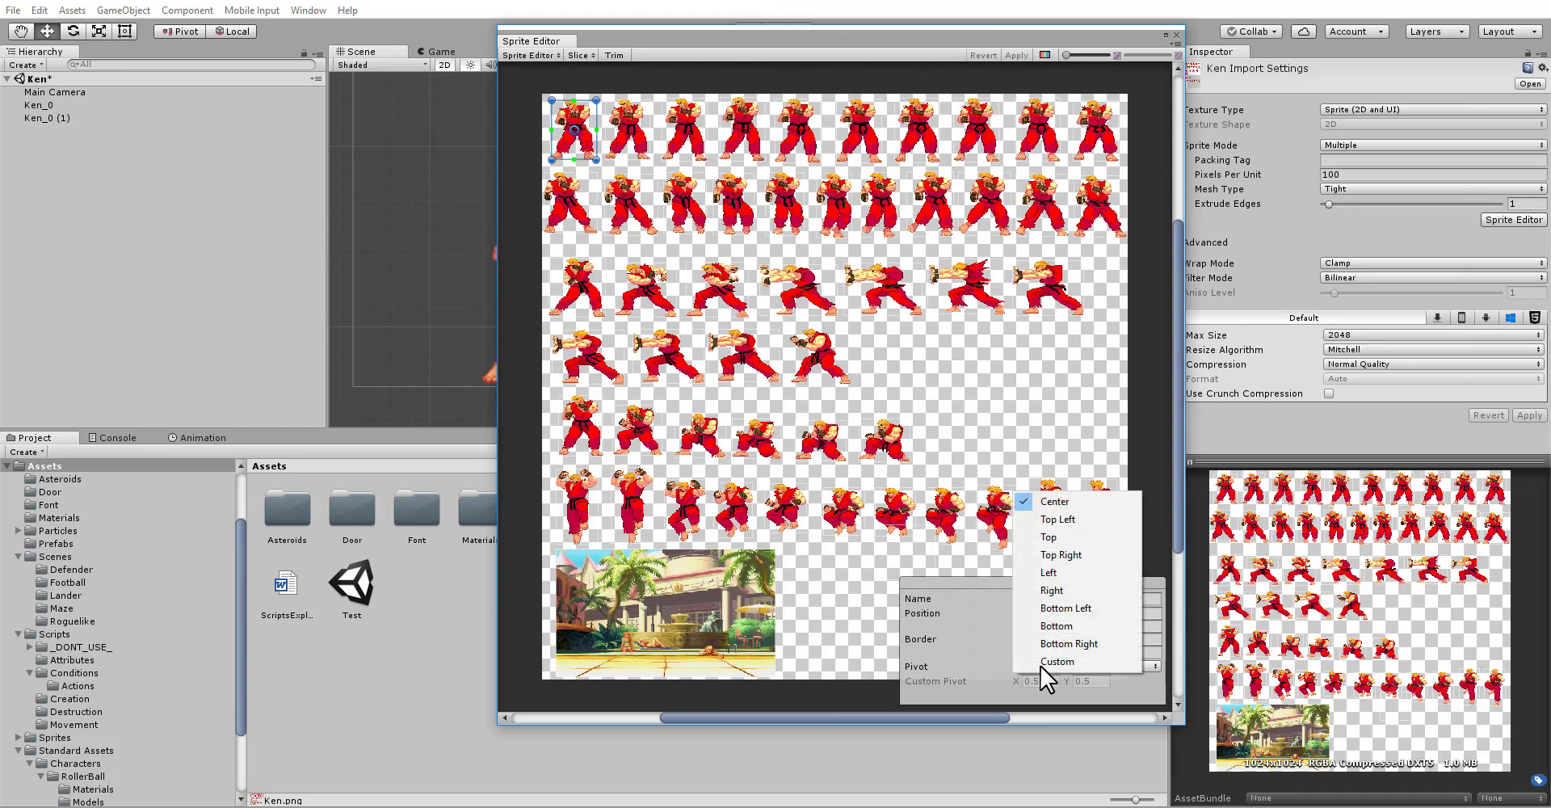
click(1059, 626)
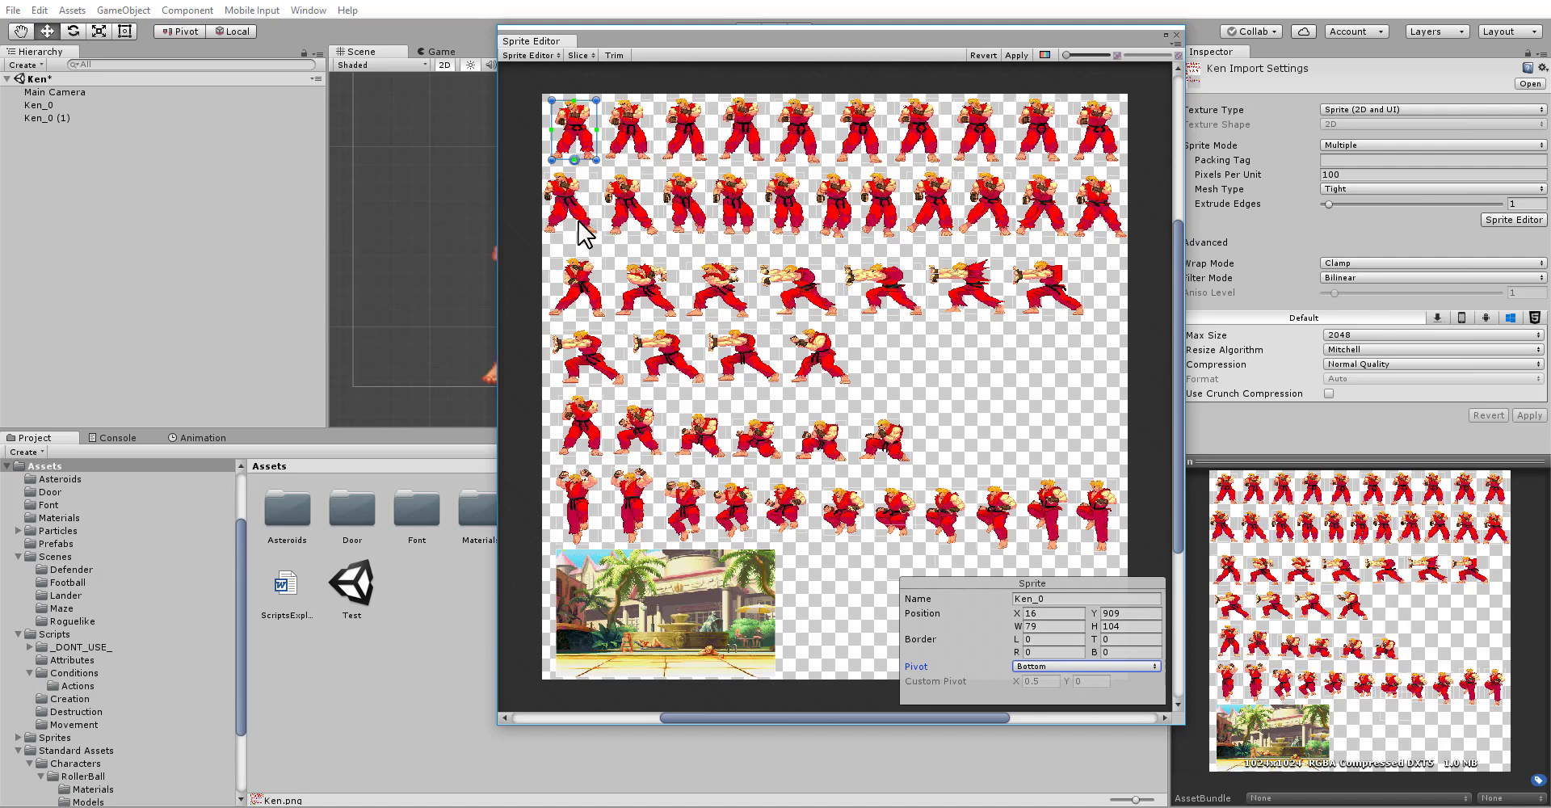
click(1029, 669)
click(1051, 643)
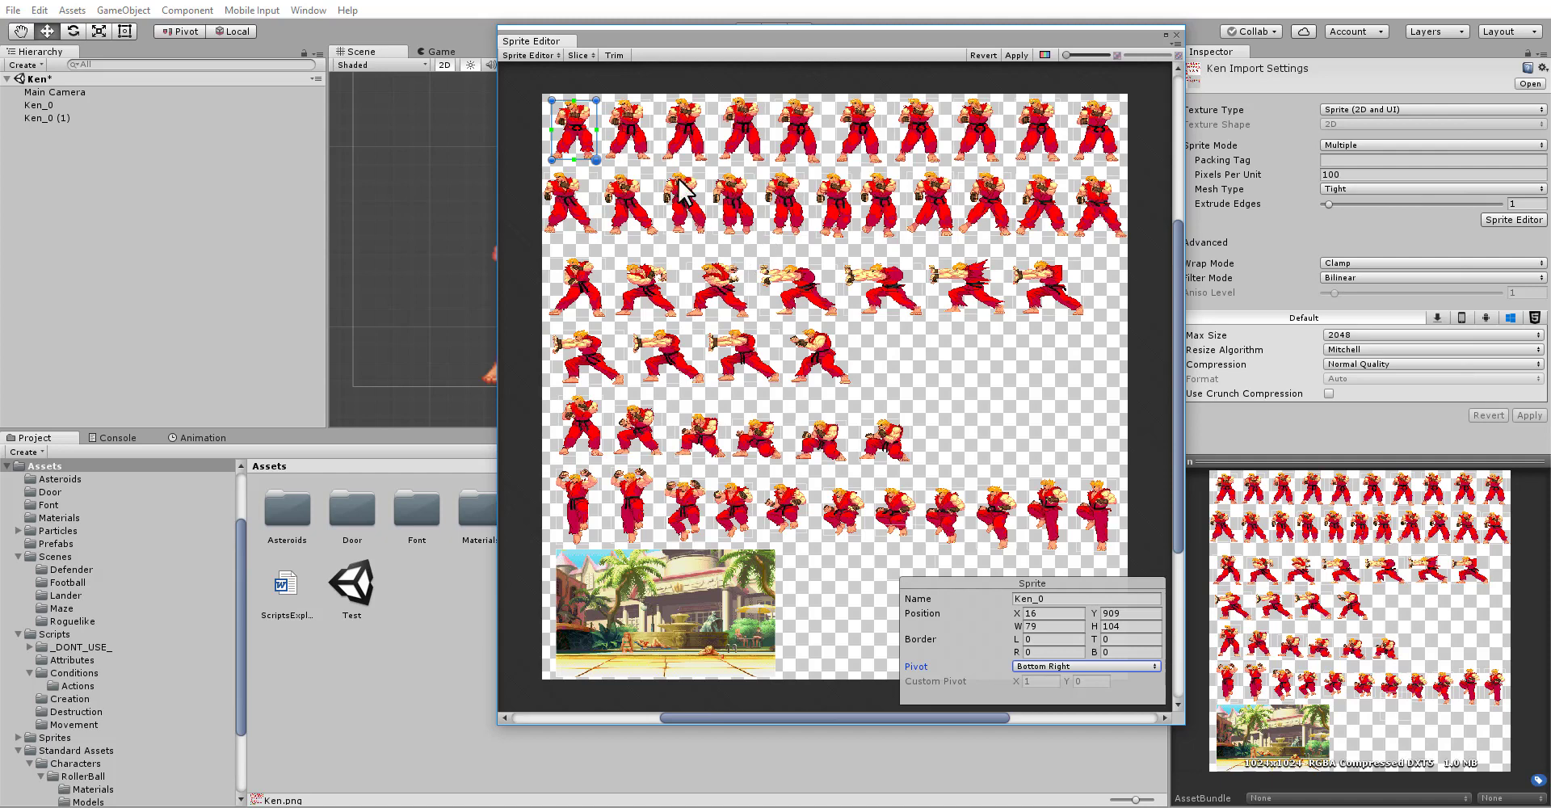
Step: Reslice the Ken sheet automatically with the pivot set to Bottom Right and the method set to Smart
click(579, 54)
click(701, 110)
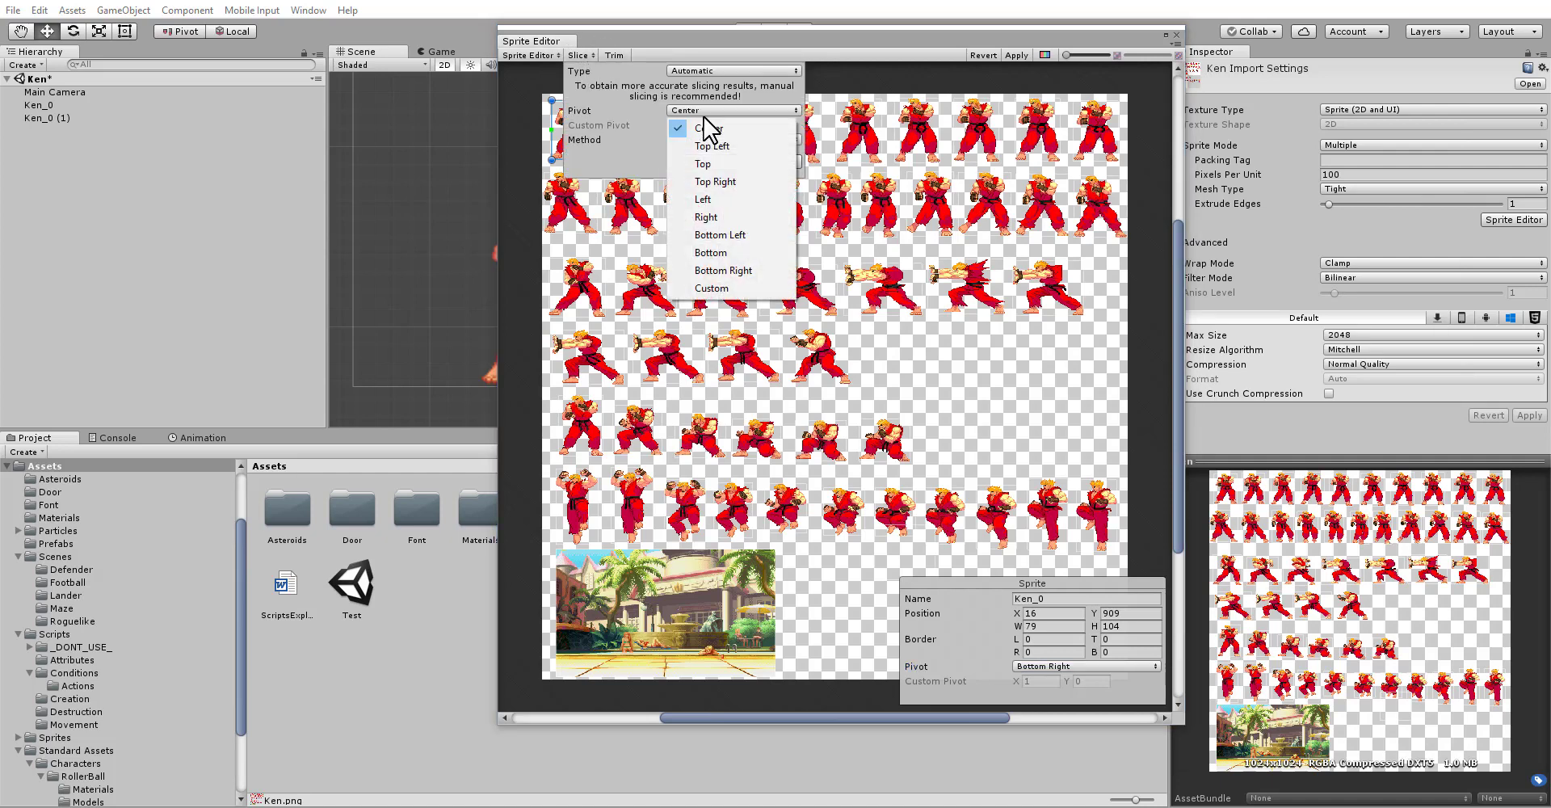
click(727, 270)
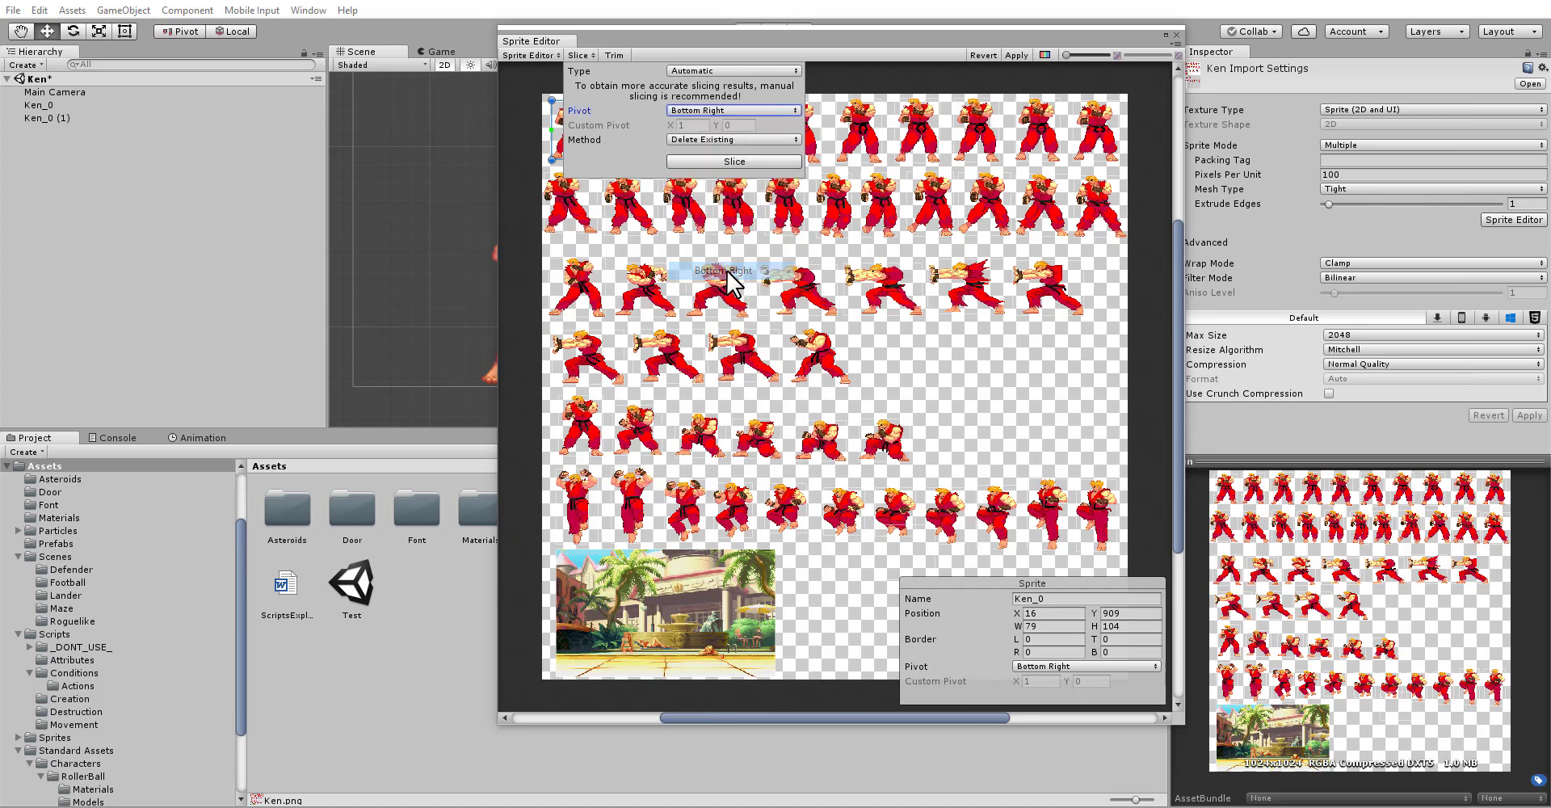
click(706, 142)
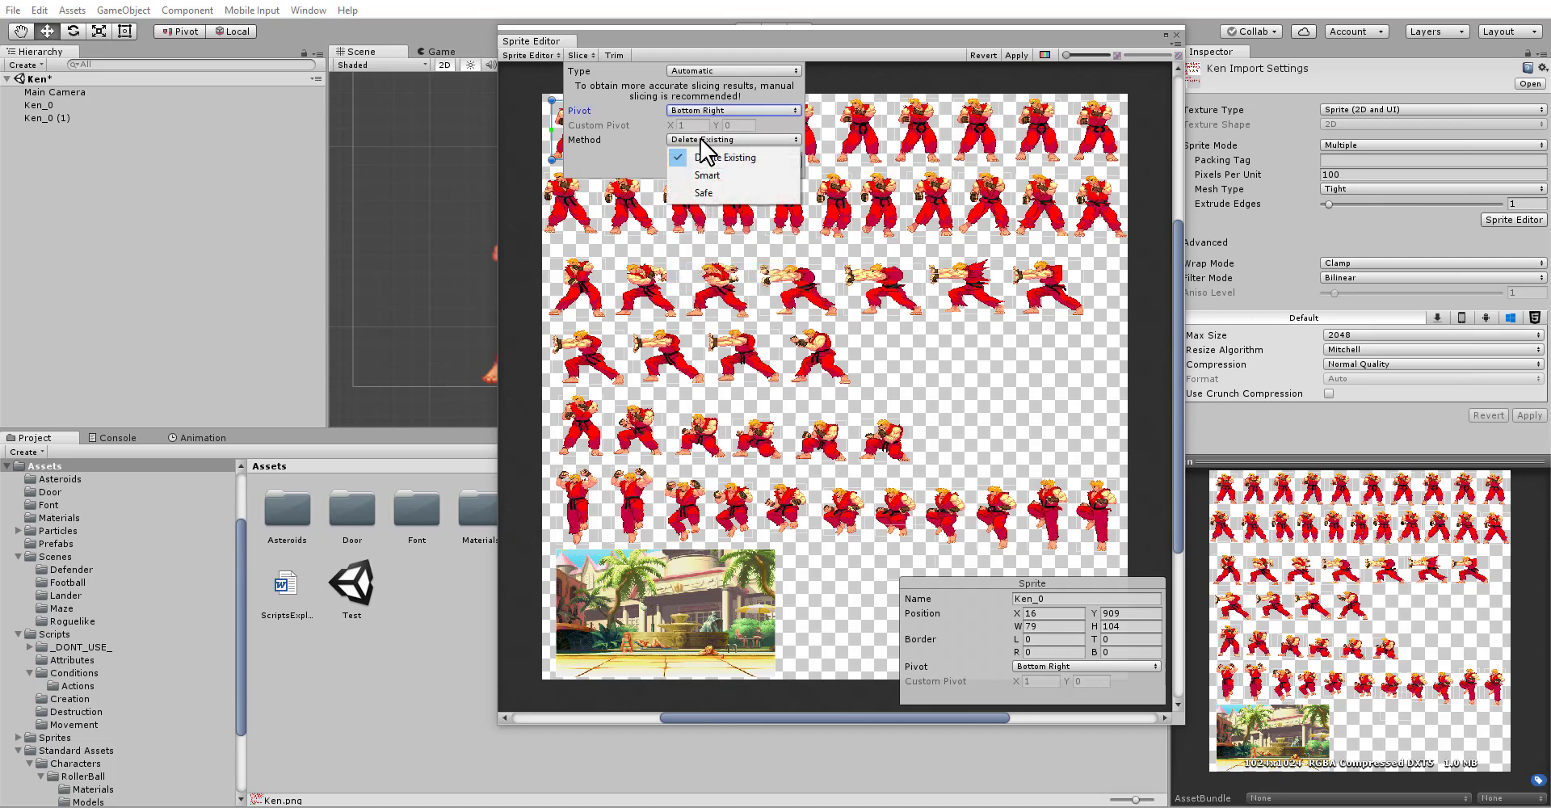
click(701, 177)
click(719, 164)
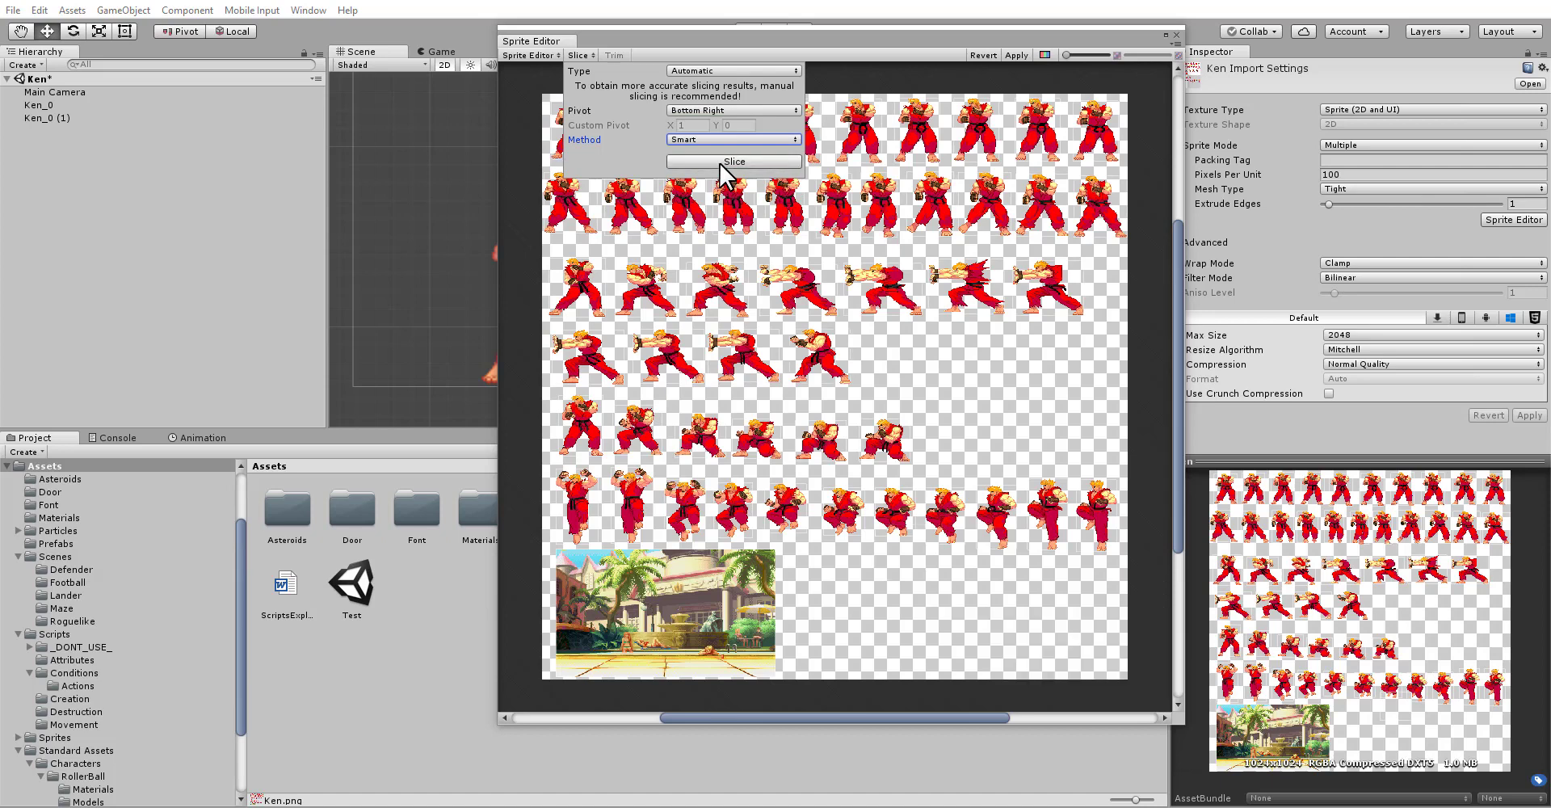
Step: Check the pivots of sprites in several rows of the sheet, apply the reslicing and close the Sprite Editor
click(880, 285)
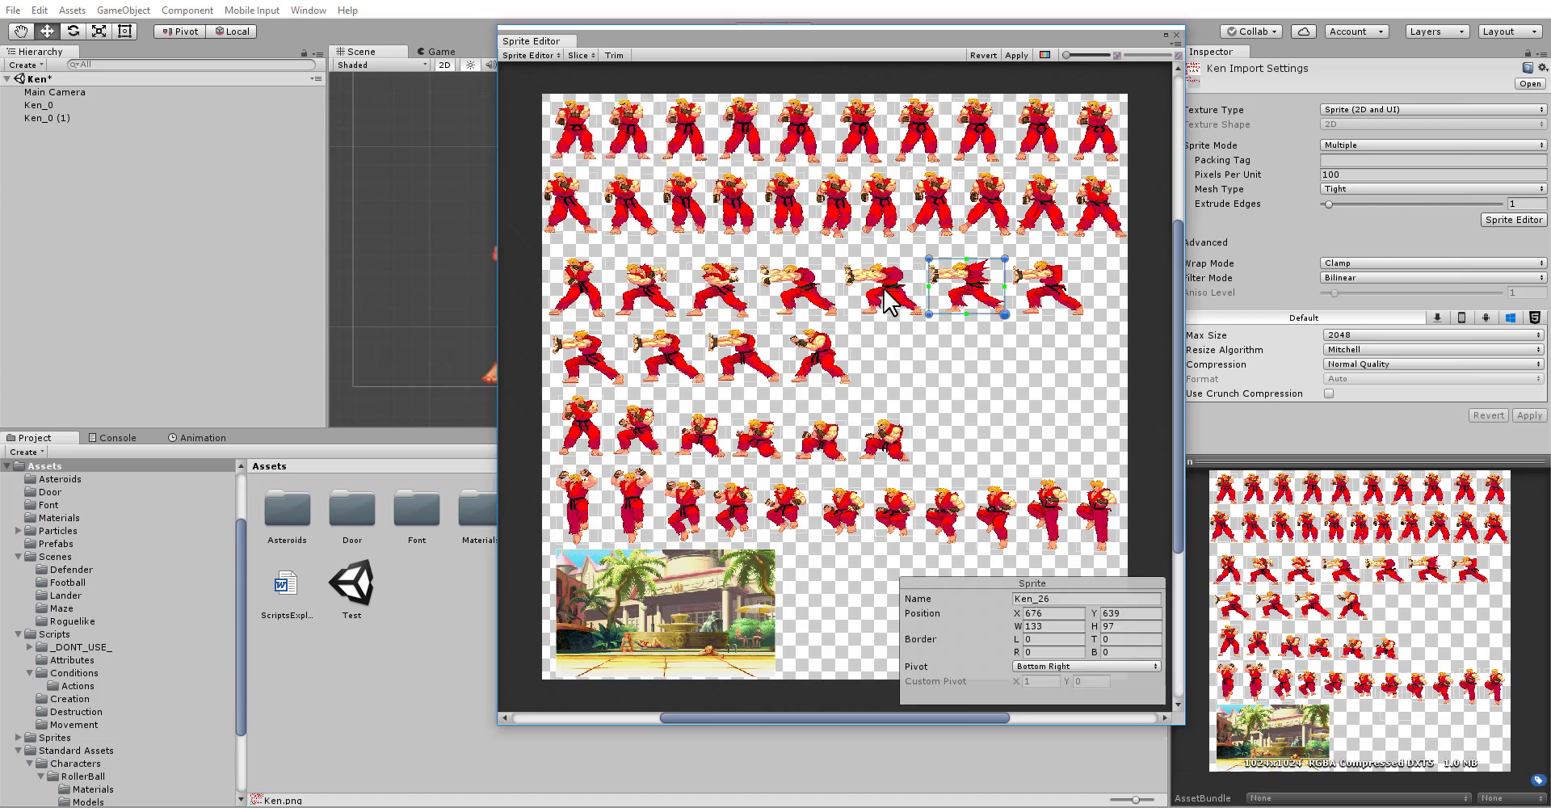
click(587, 147)
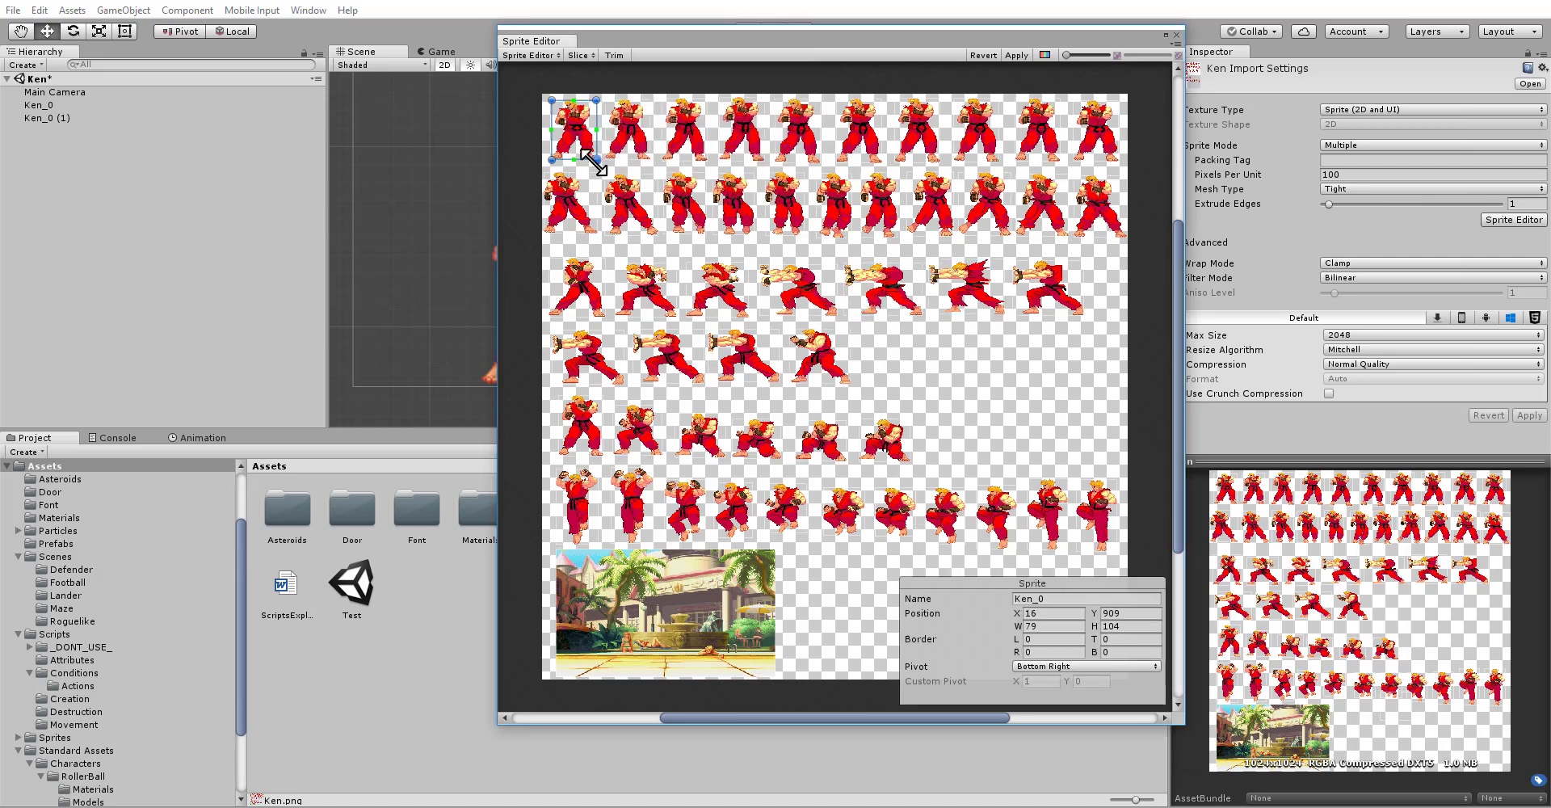
click(570, 211)
click(731, 206)
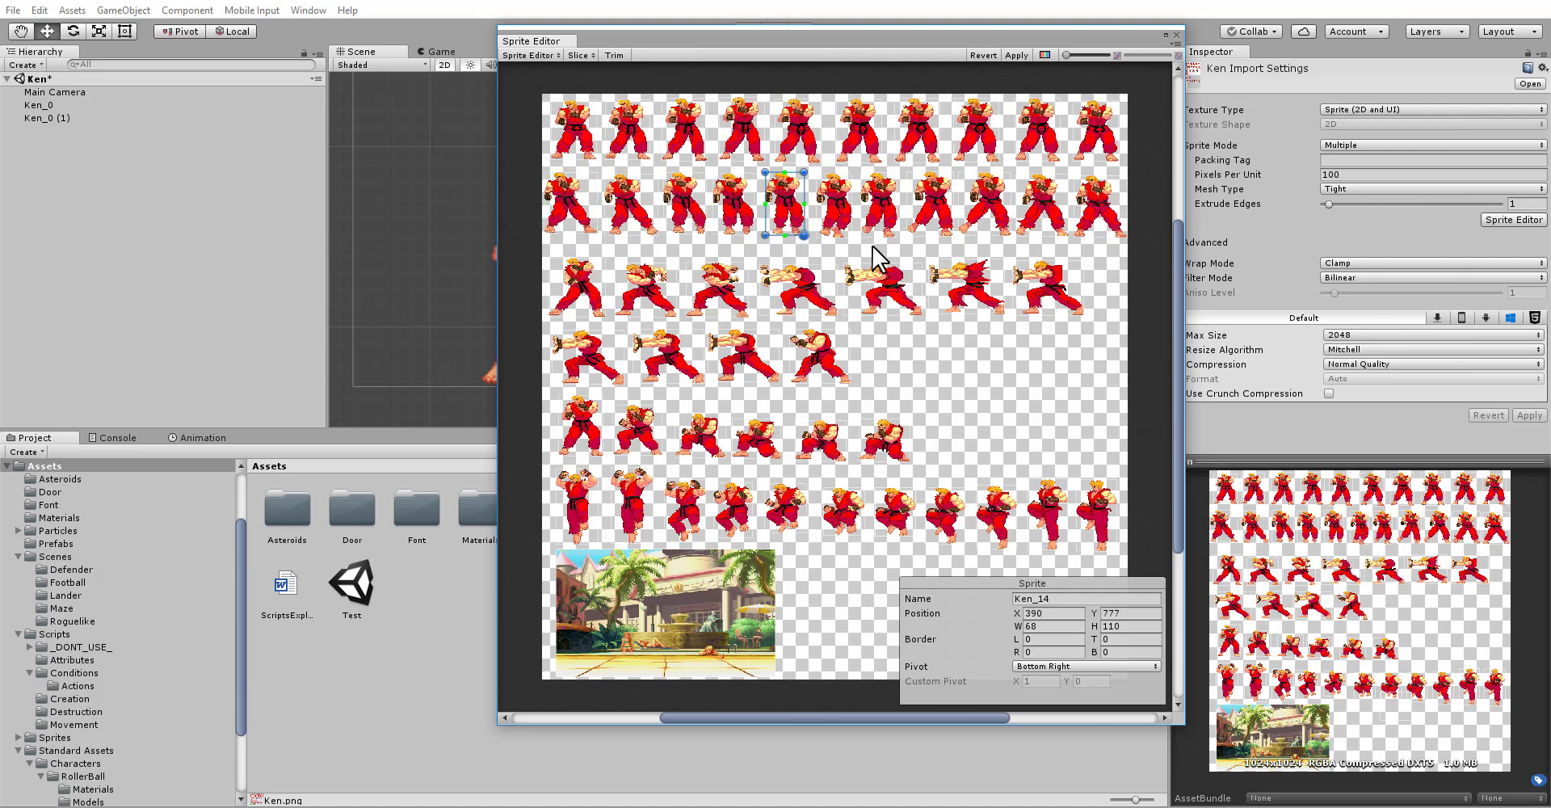
click(885, 225)
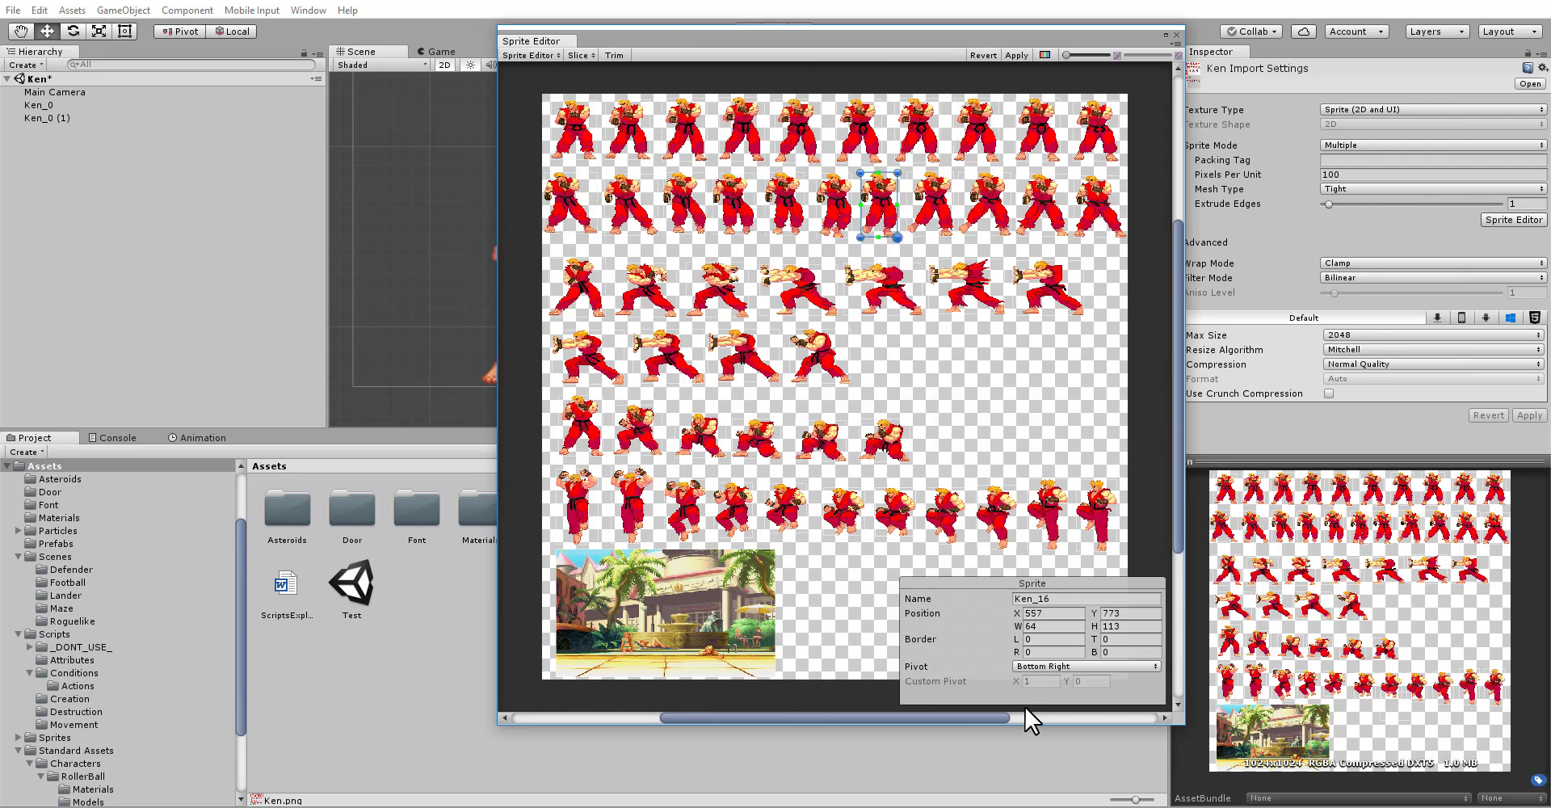
click(788, 517)
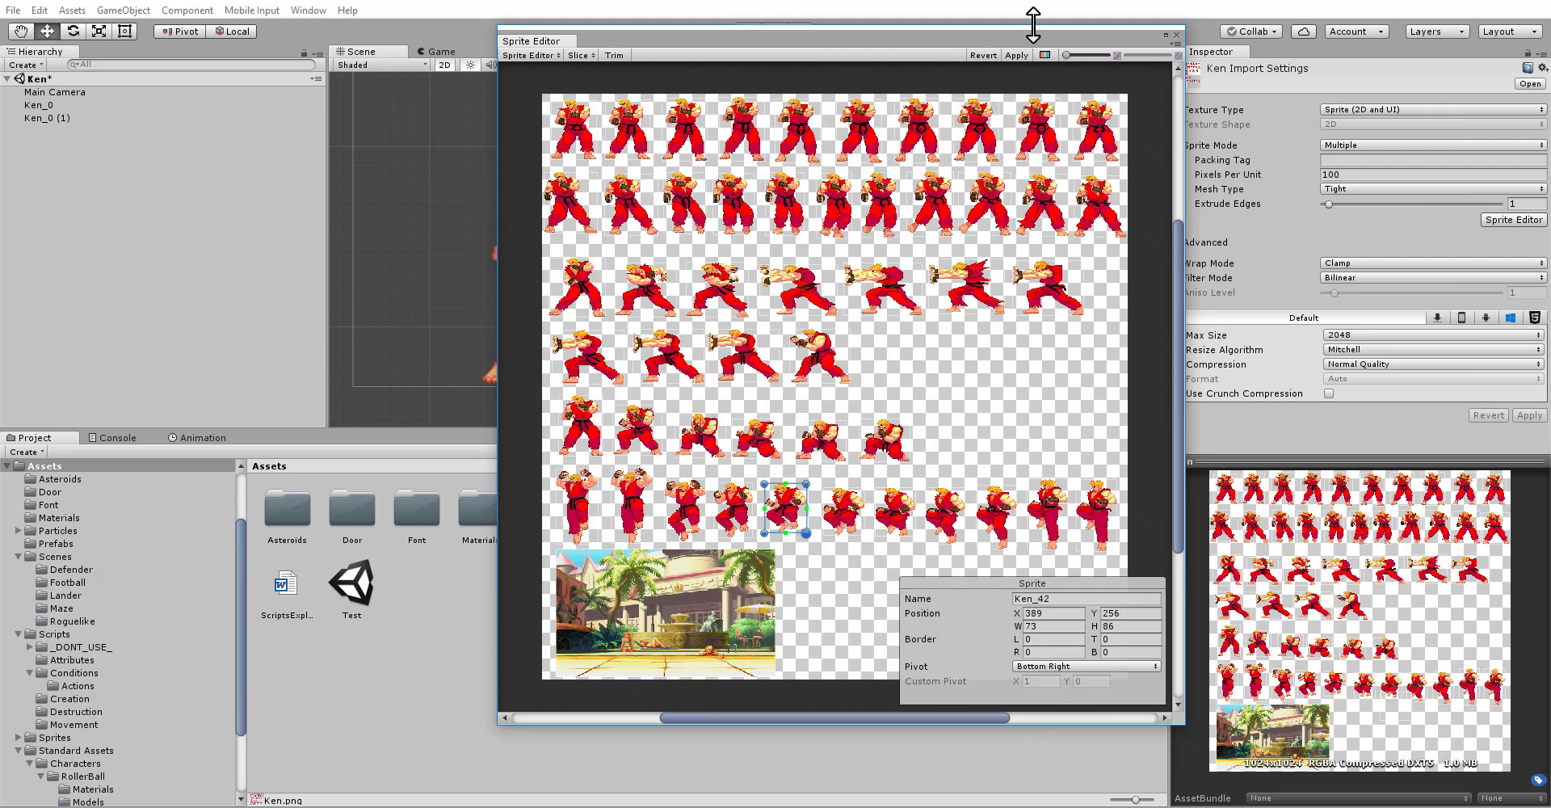
click(1130, 38)
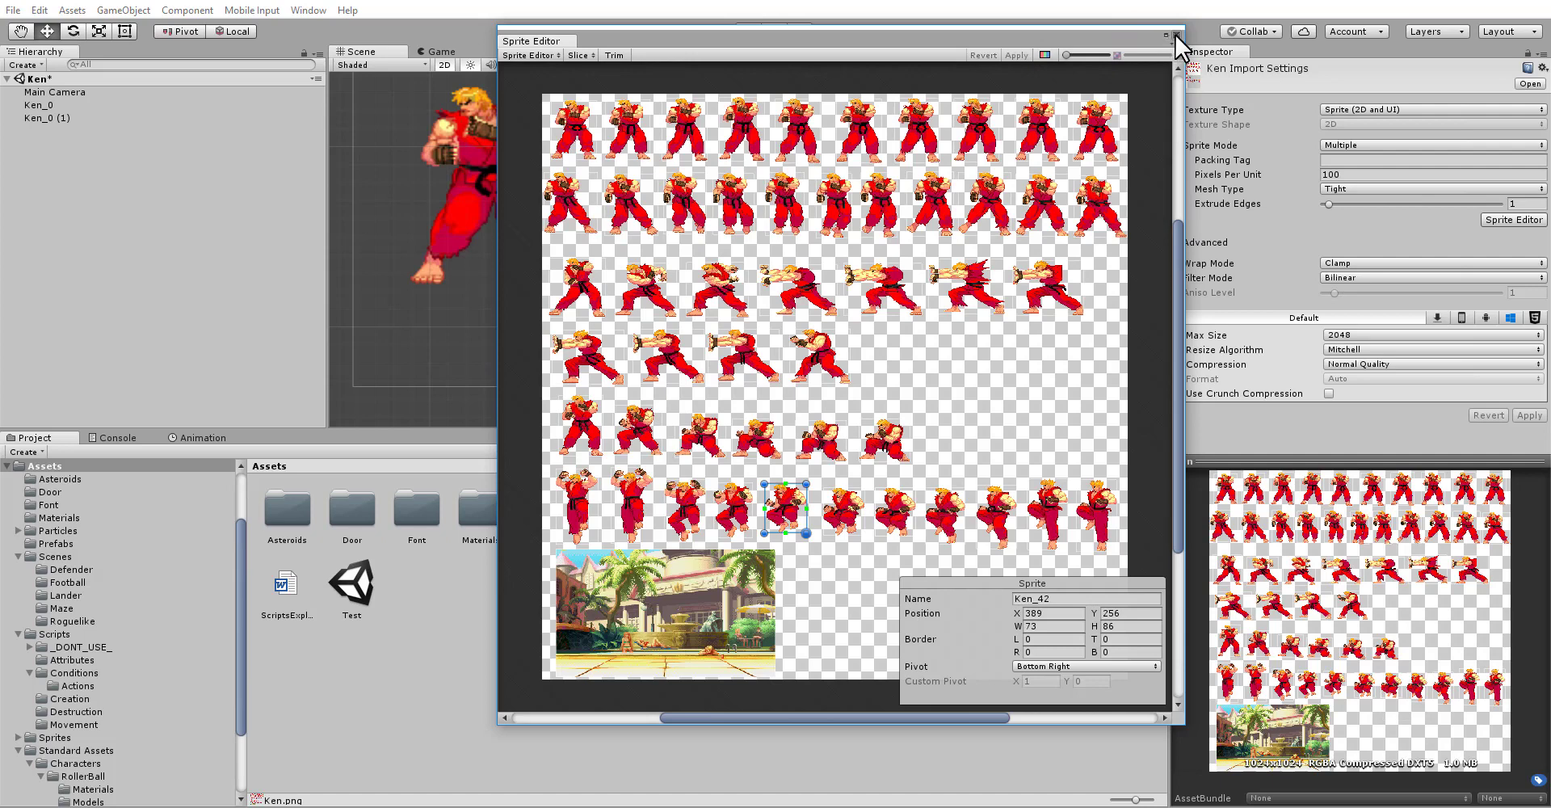
click(1177, 35)
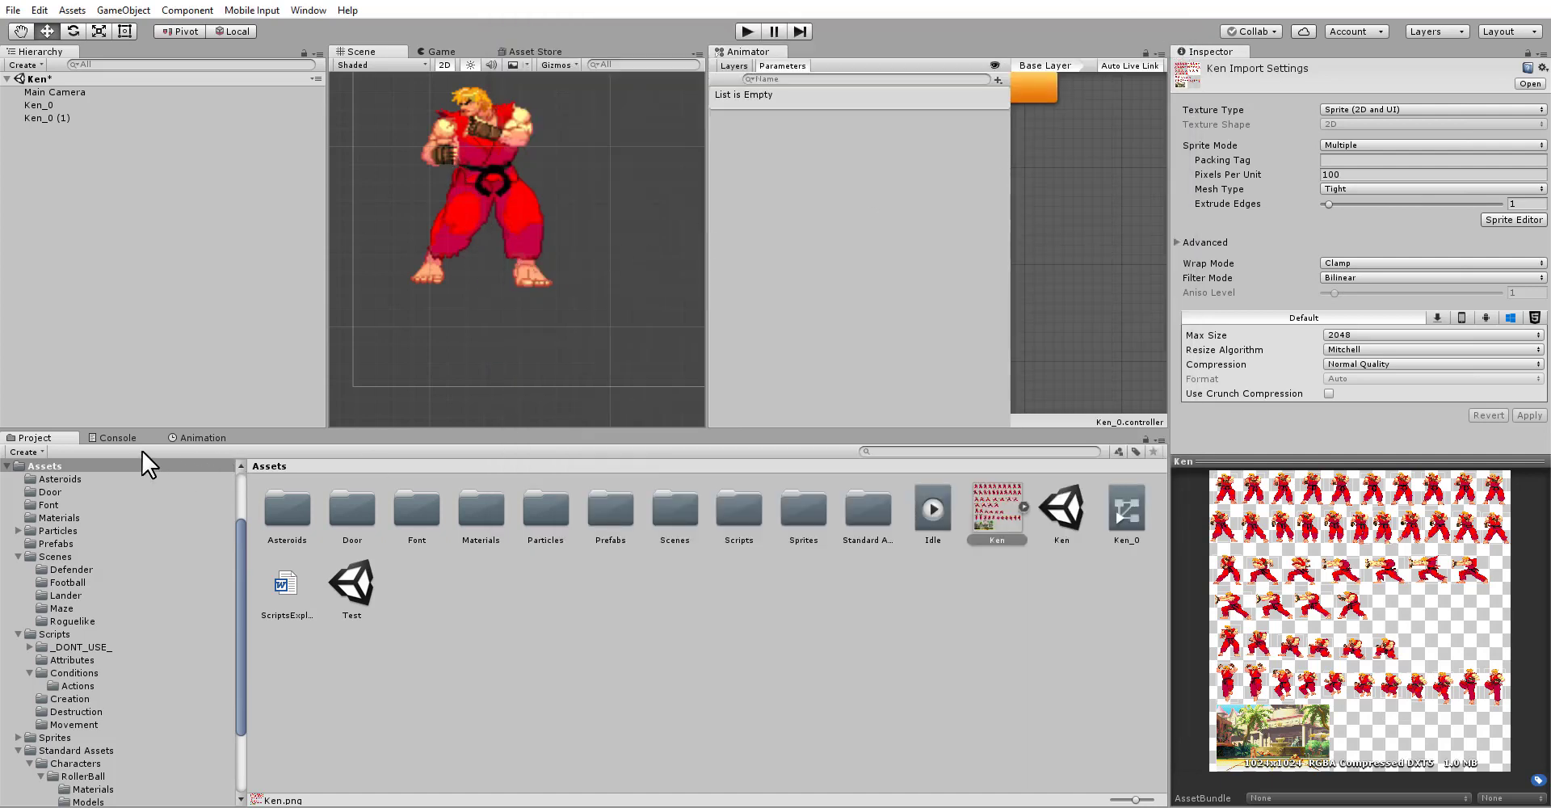
Step: Select Ken_0 in the scene, play its Idle clip and scrub through the frames to check the foot alignment
click(198, 437)
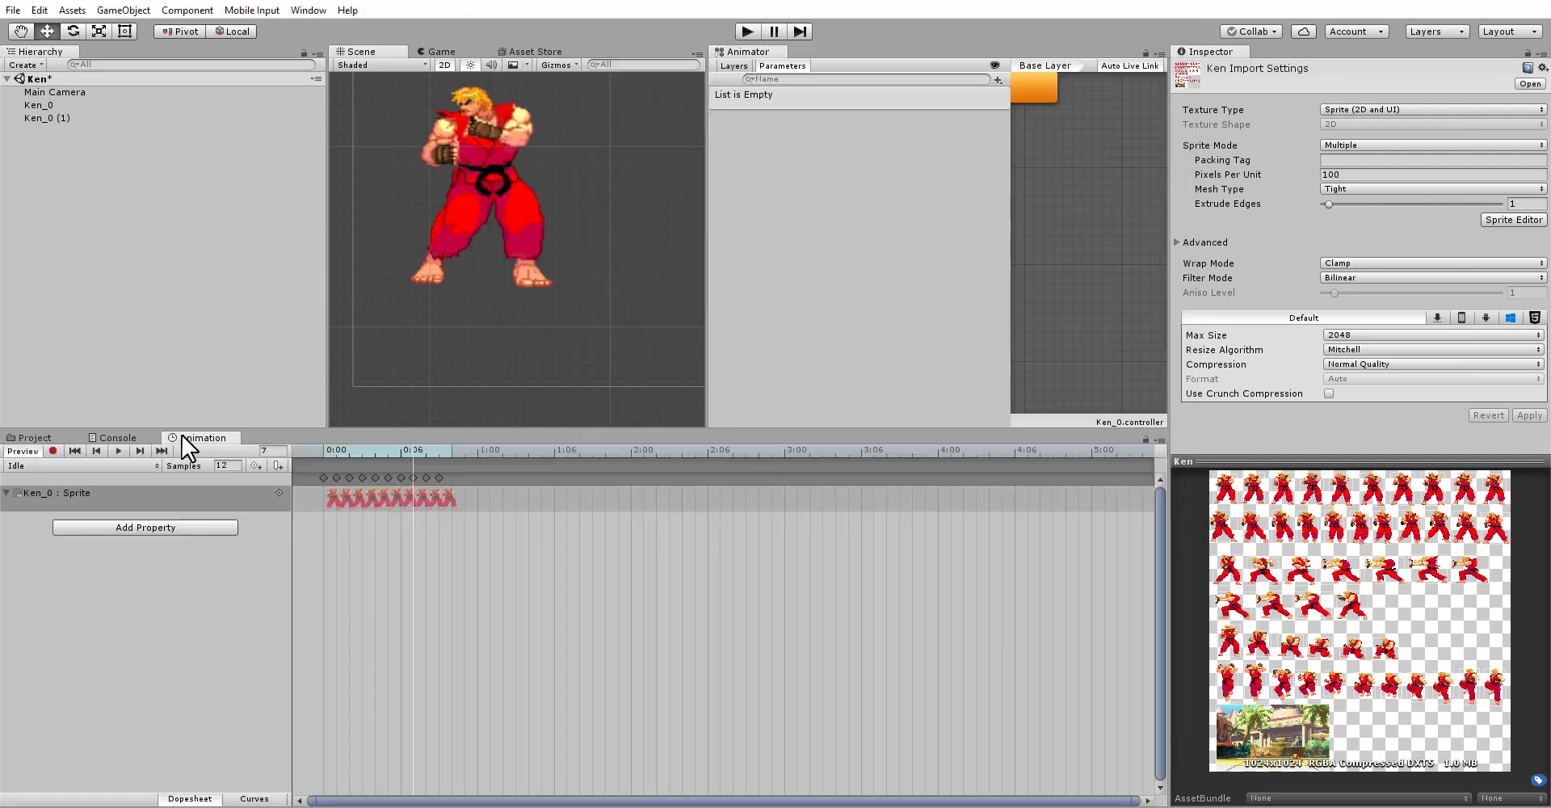
click(452, 213)
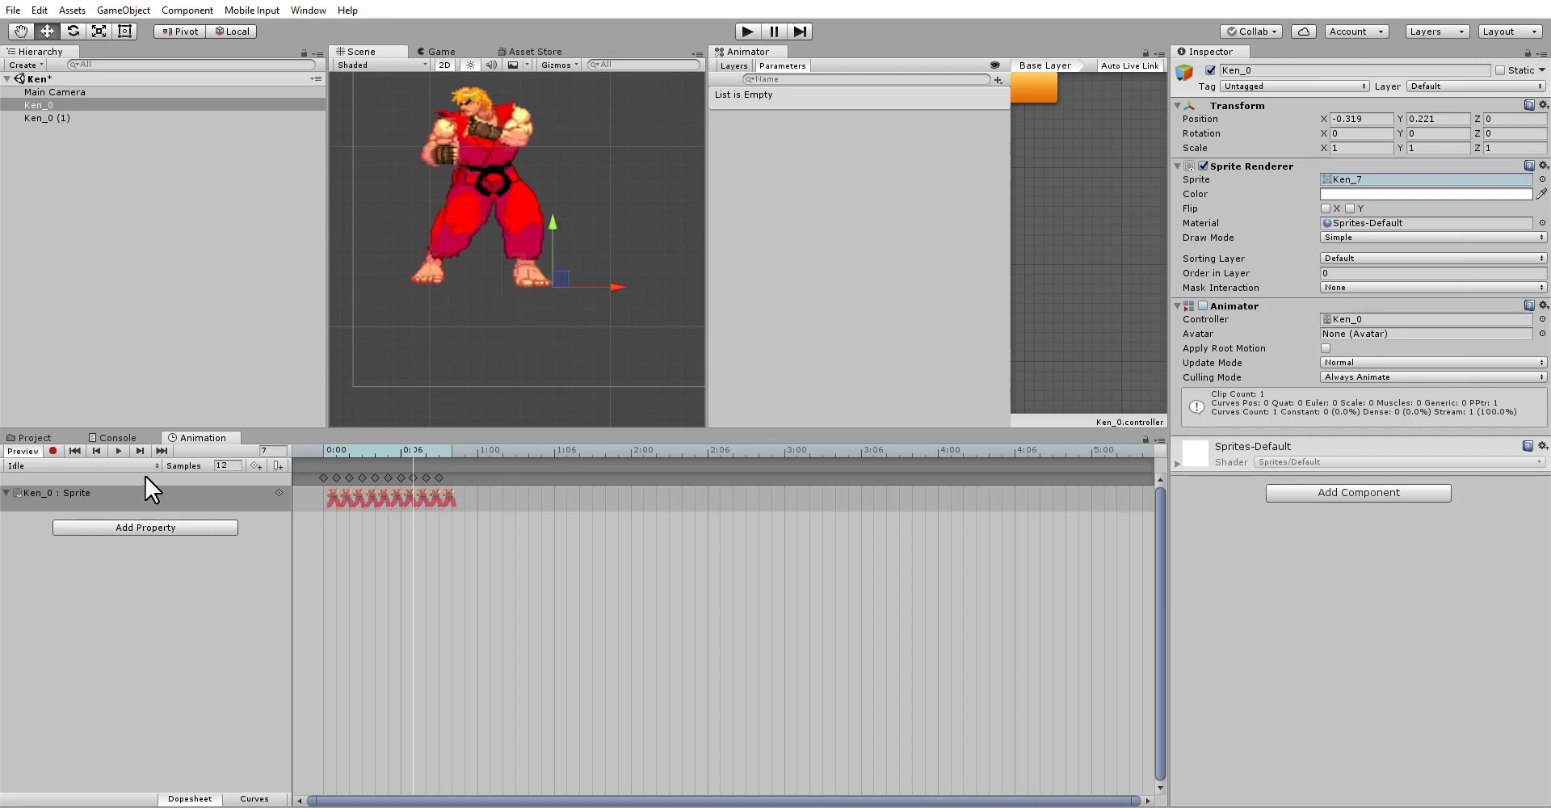
click(120, 452)
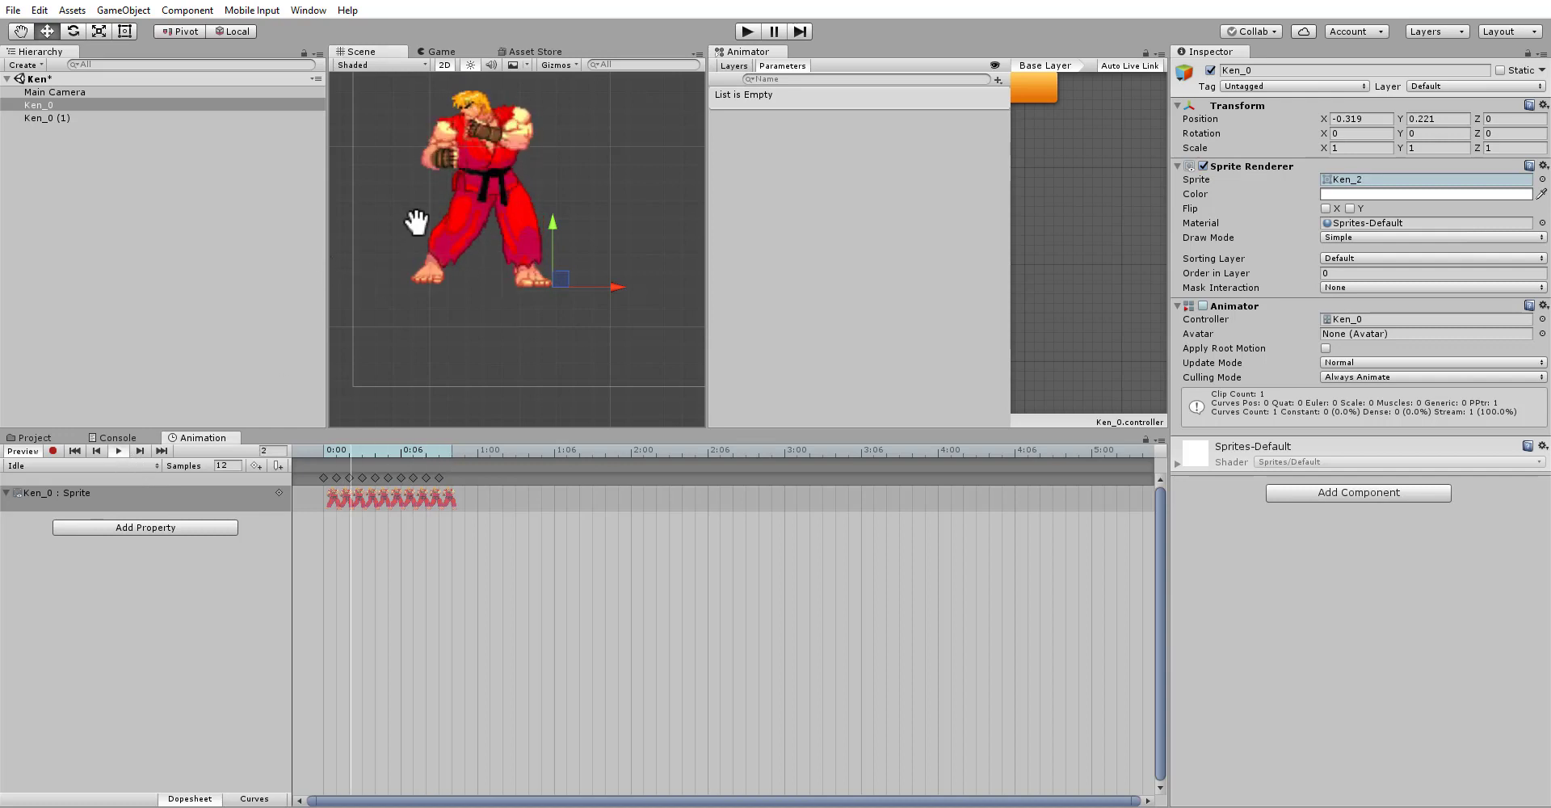
middle_drag(443, 223, 477, 267)
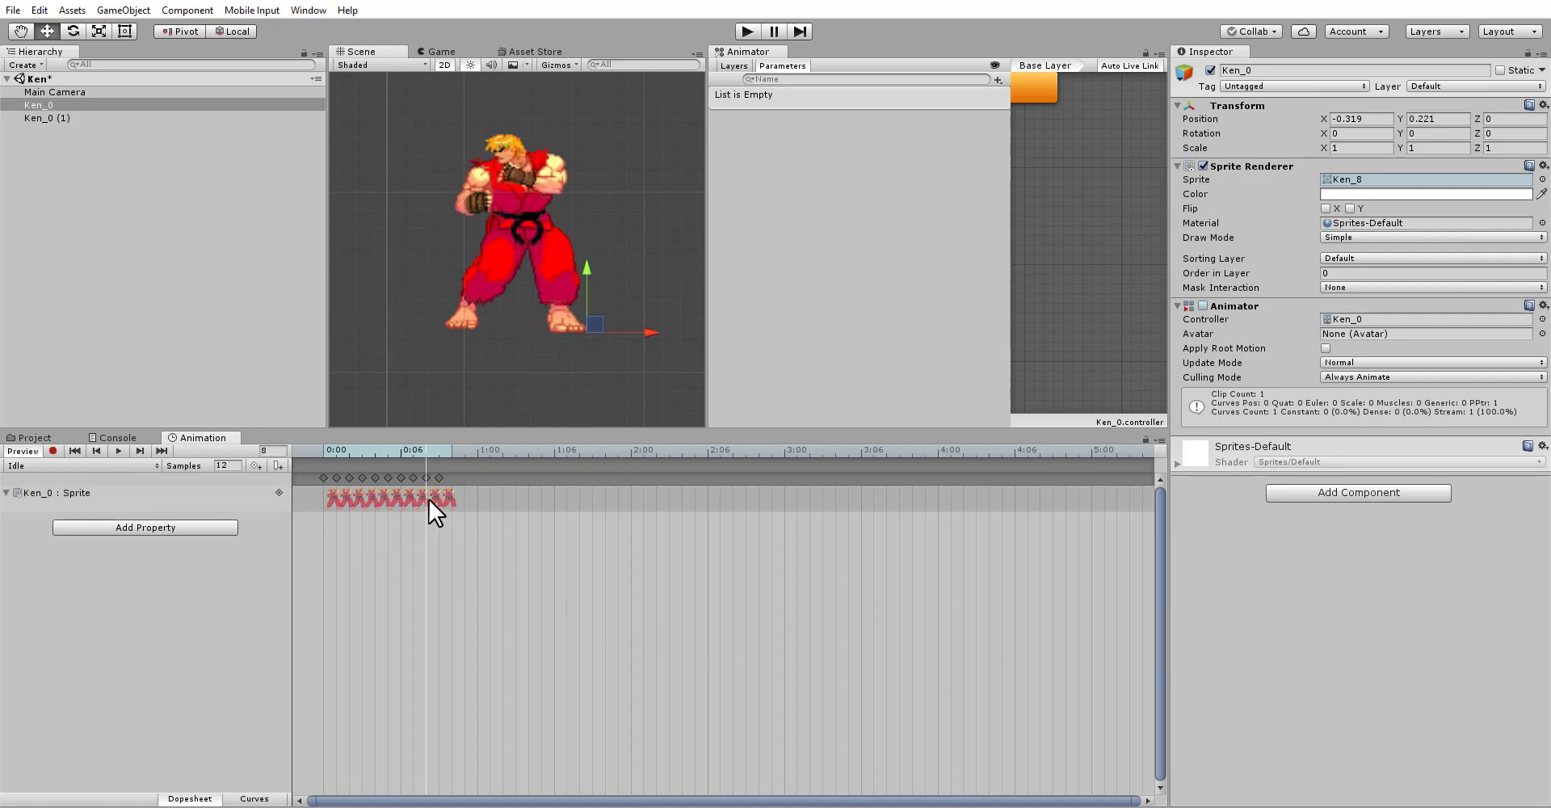
click(351, 450)
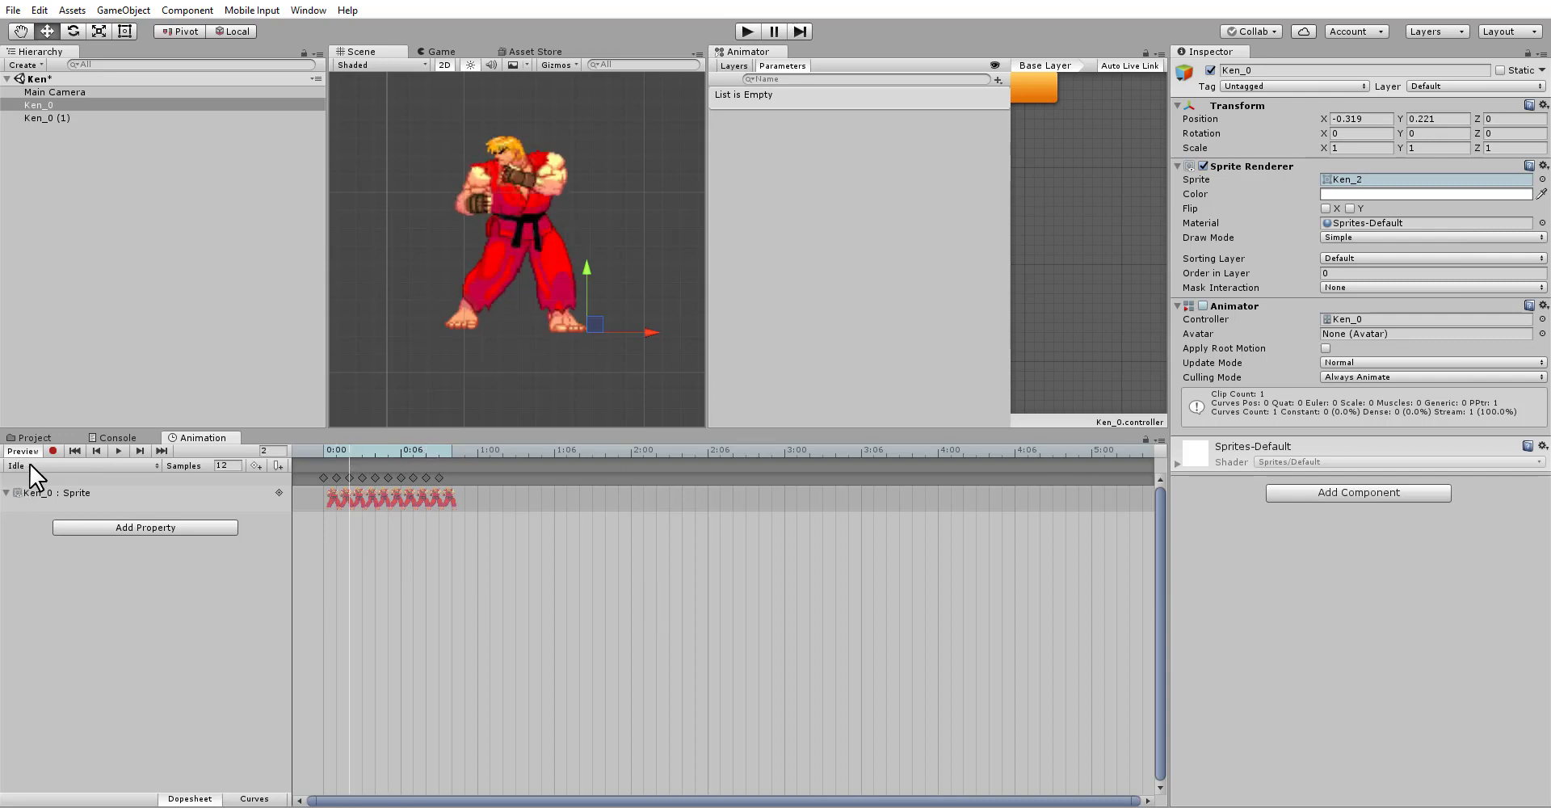
Step: Create a new animation clip for Ken_0 named Ken Attack in the Assets folder
click(56, 466)
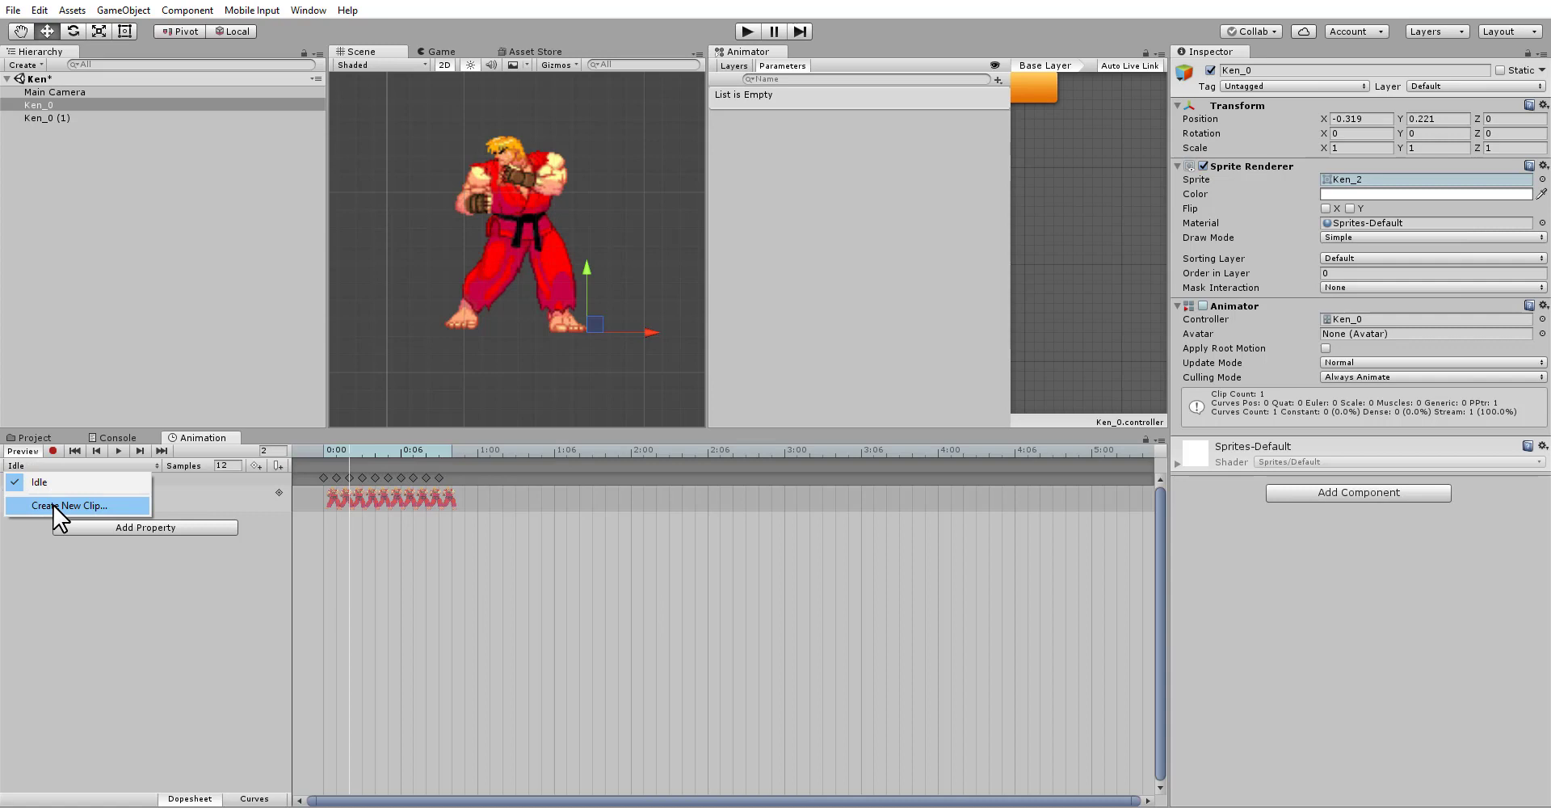
click(54, 505)
text(At)
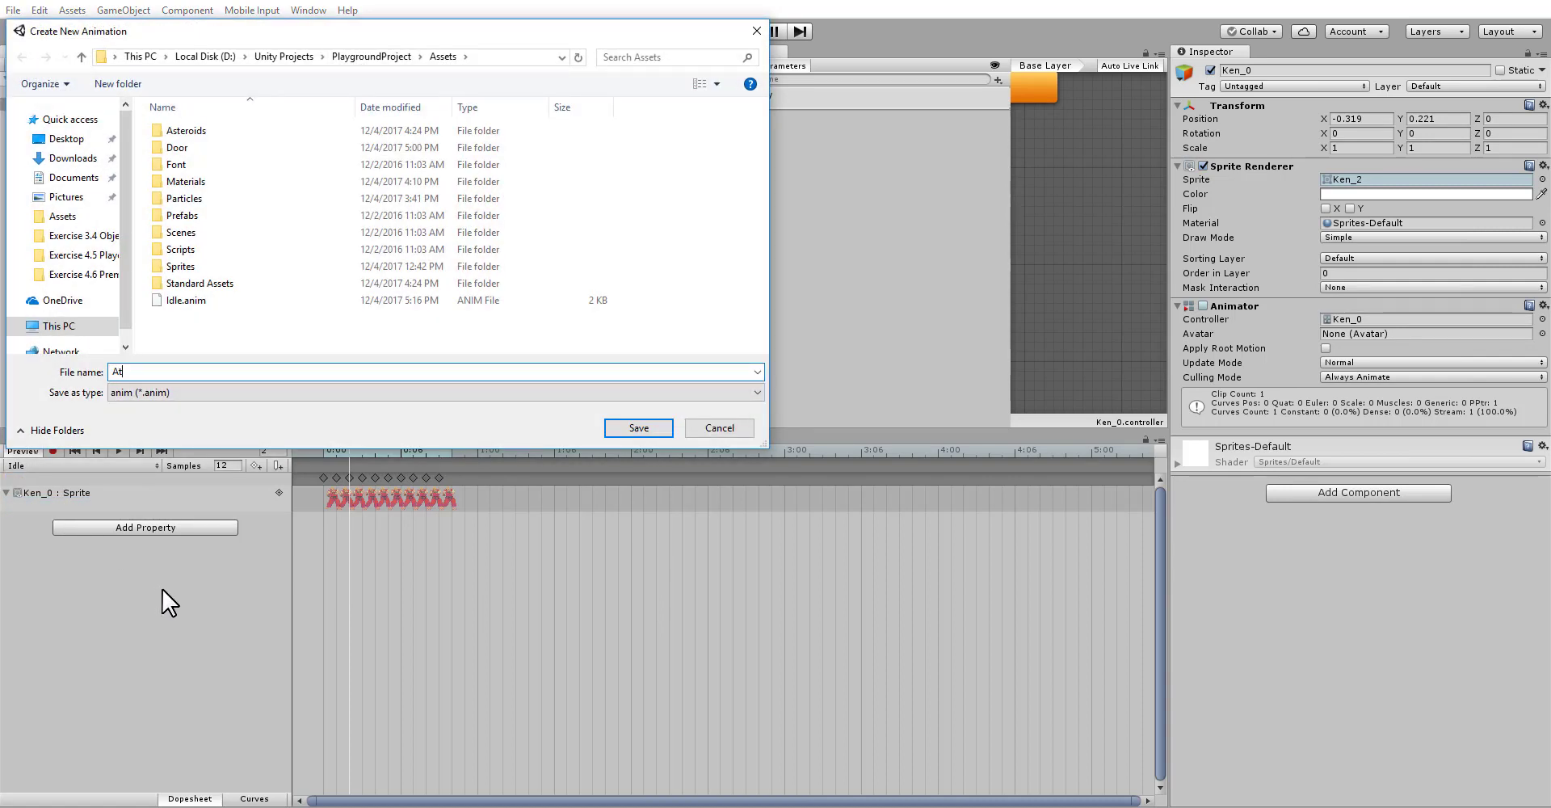
text(tack)
key(BackSpace)
key(BackSpace)
key(BackSpace)
key(BackSpace)
key(BackSpace)
key(BackSpace)
text(Ken Attack)
key(Return)
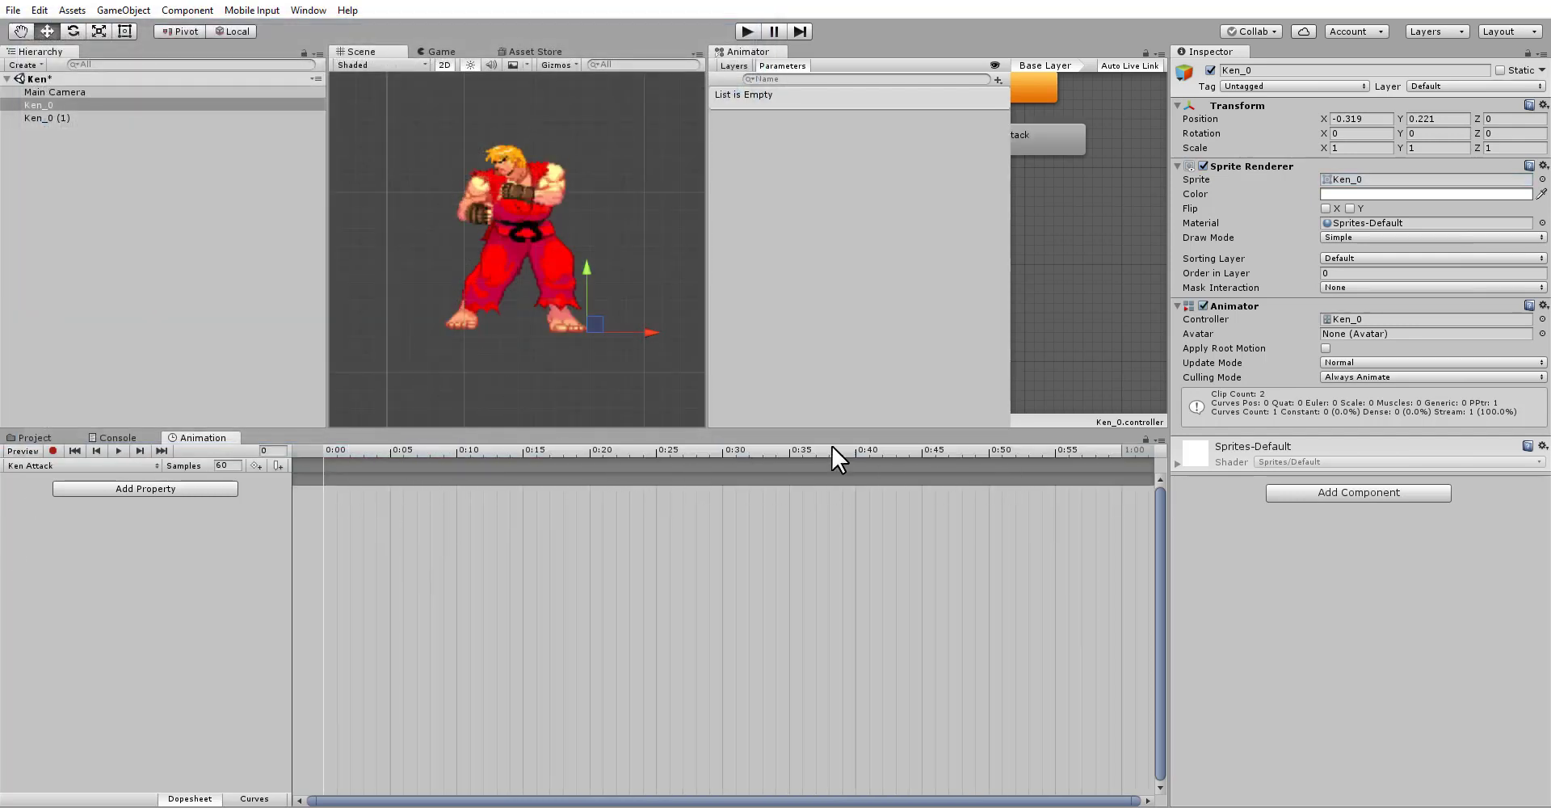
Step: Add the Sprite Renderer's Sprite property to the Ken Attack clip
click(115, 490)
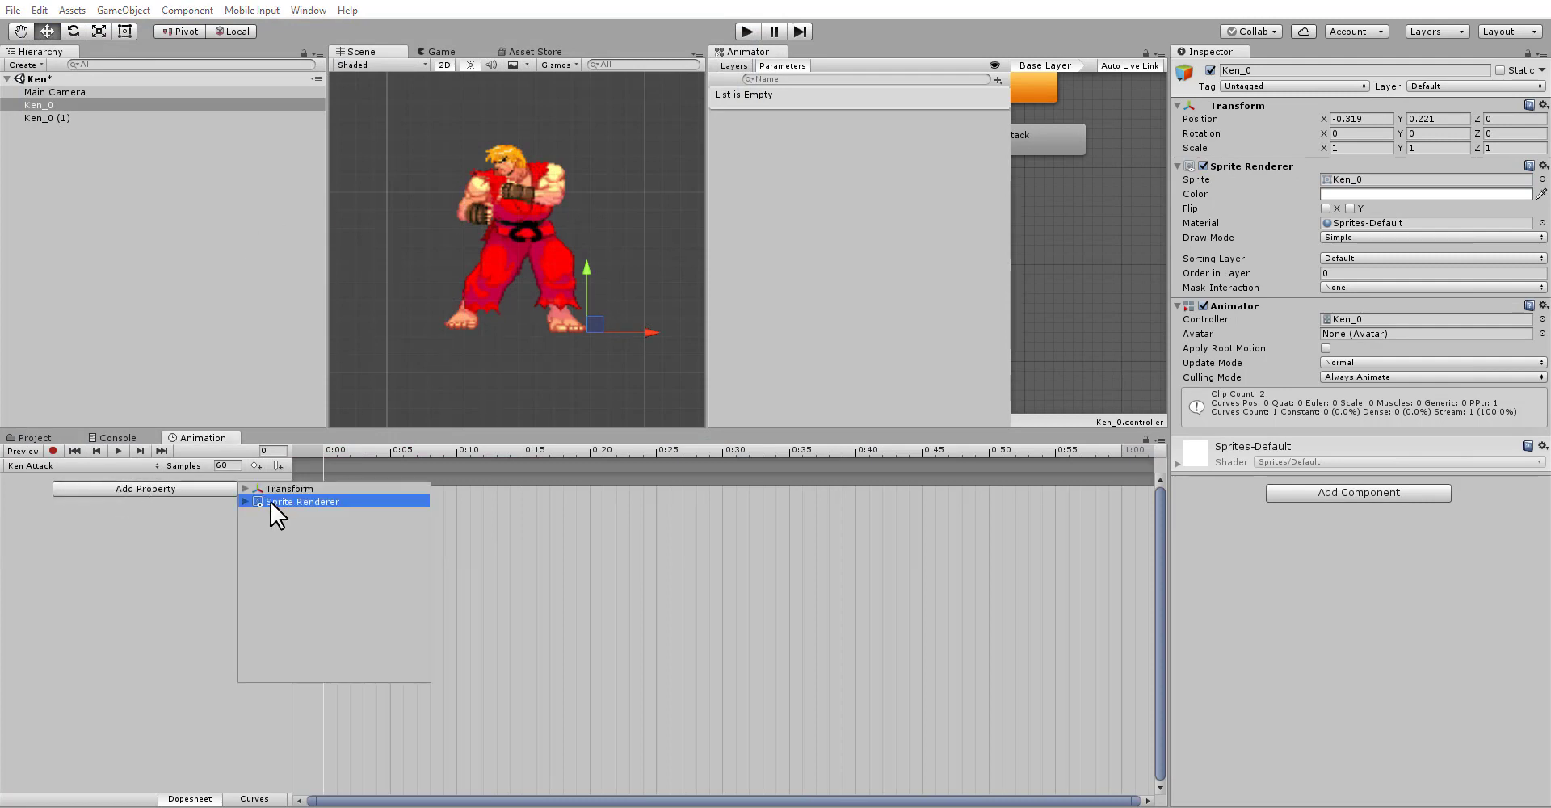
click(248, 501)
scroll(347, 558, down, 3)
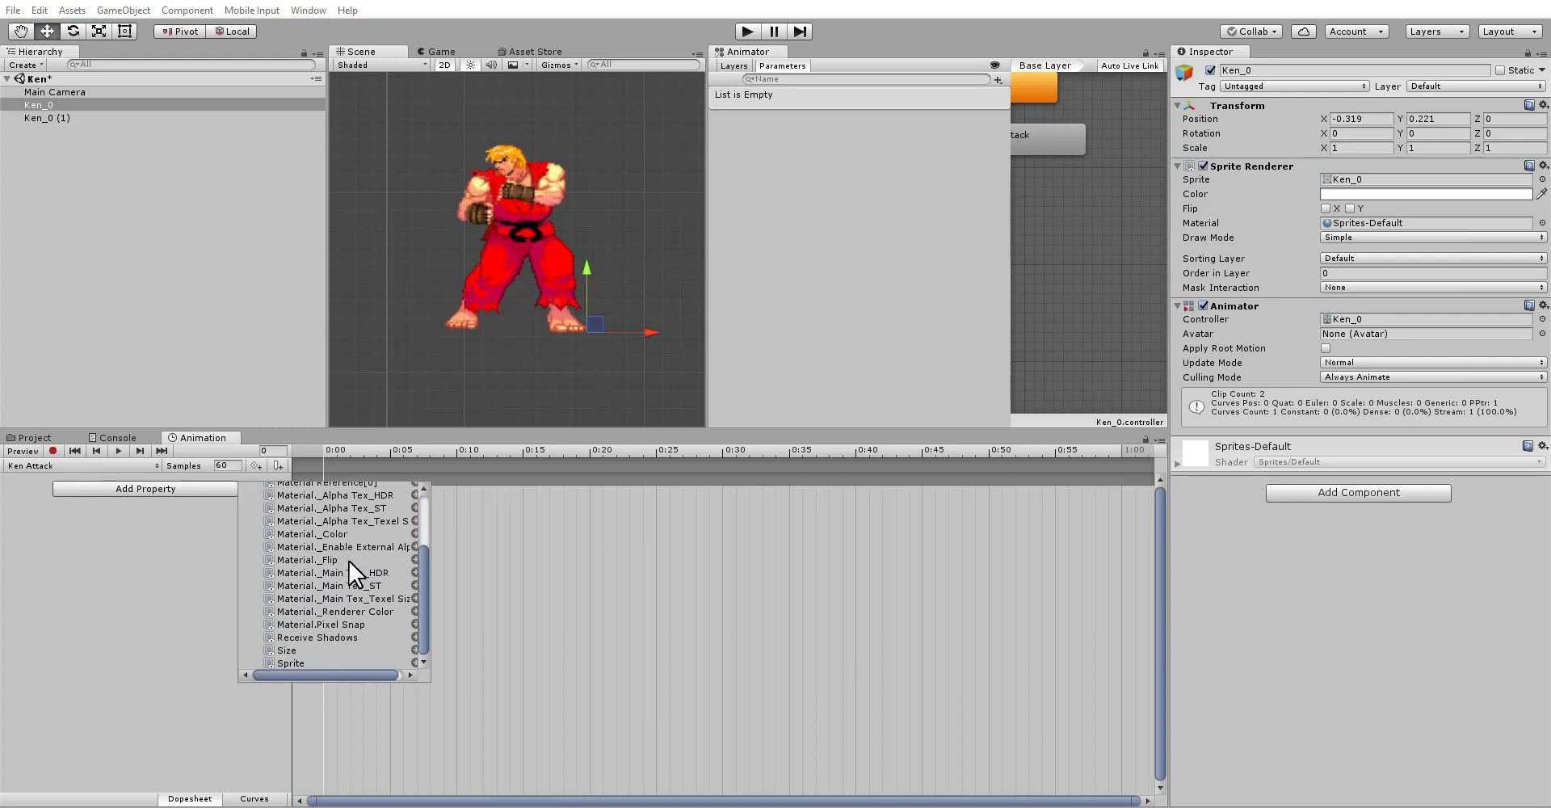
click(413, 663)
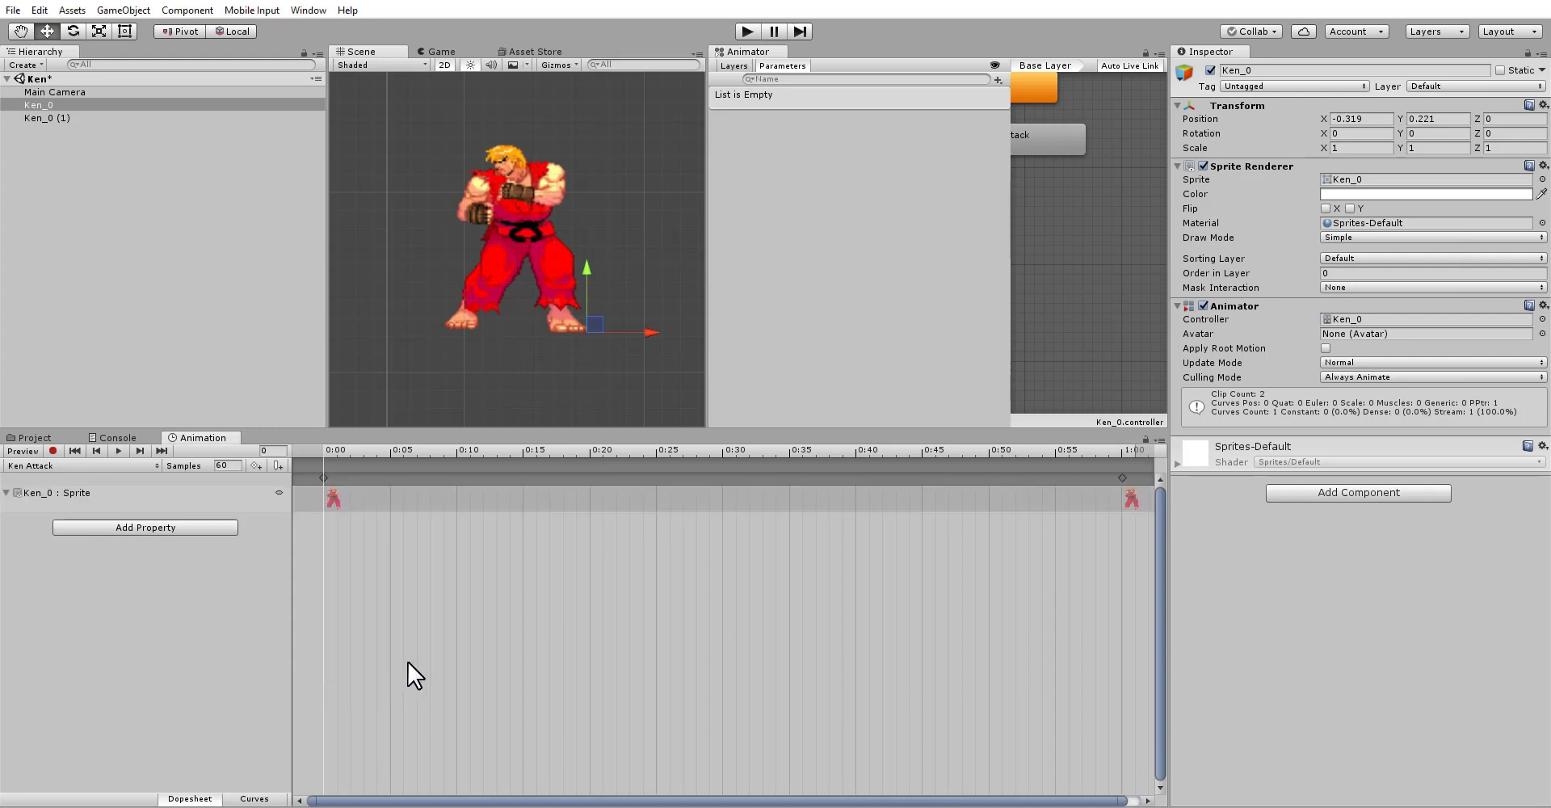
Step: Examine the Ken sprite sheet's preview to identify the rows of attack poses, and return to the Ken Attack timeline
click(333, 499)
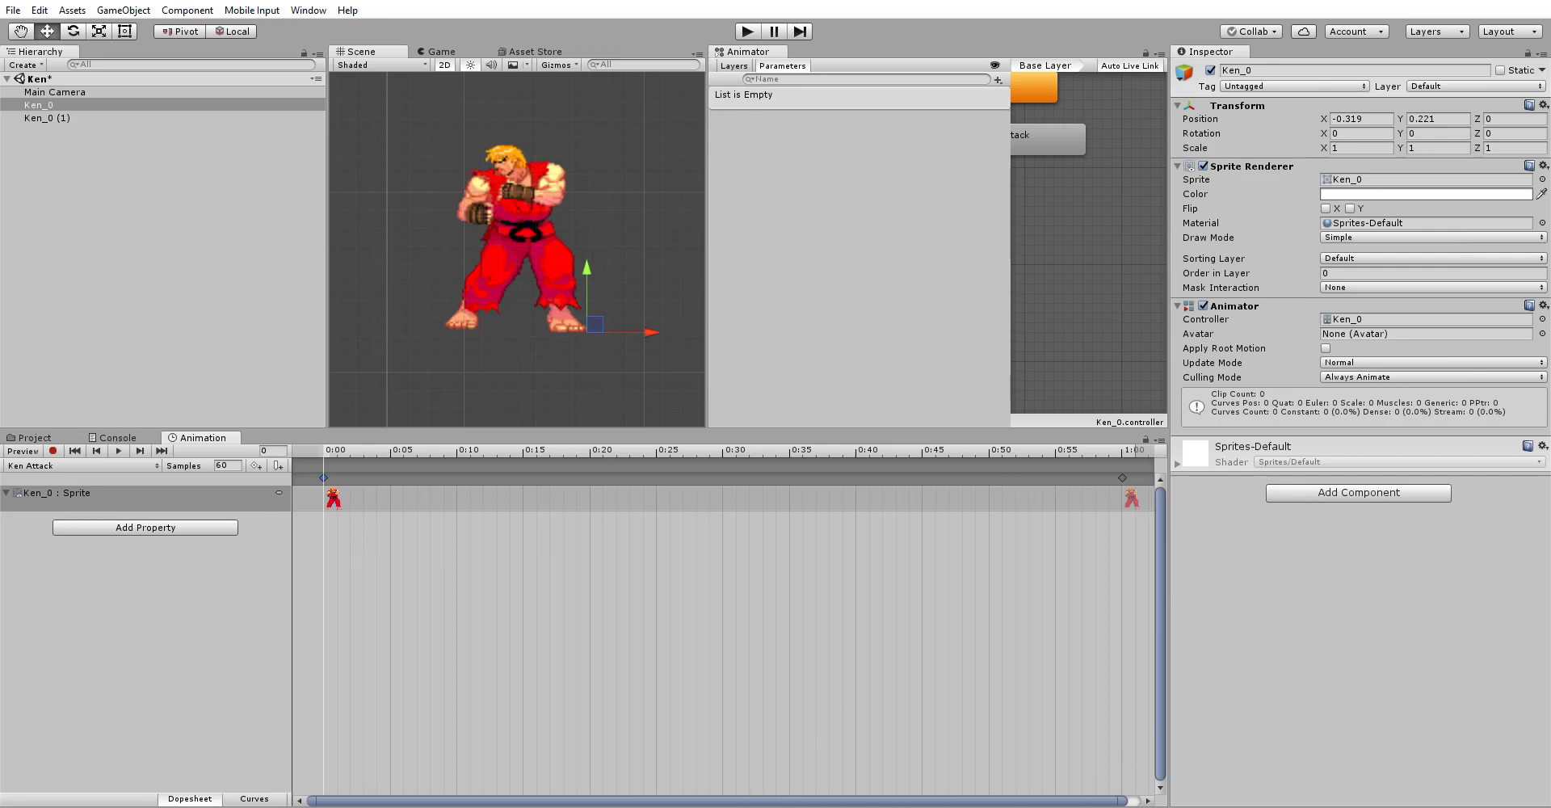
click(34, 437)
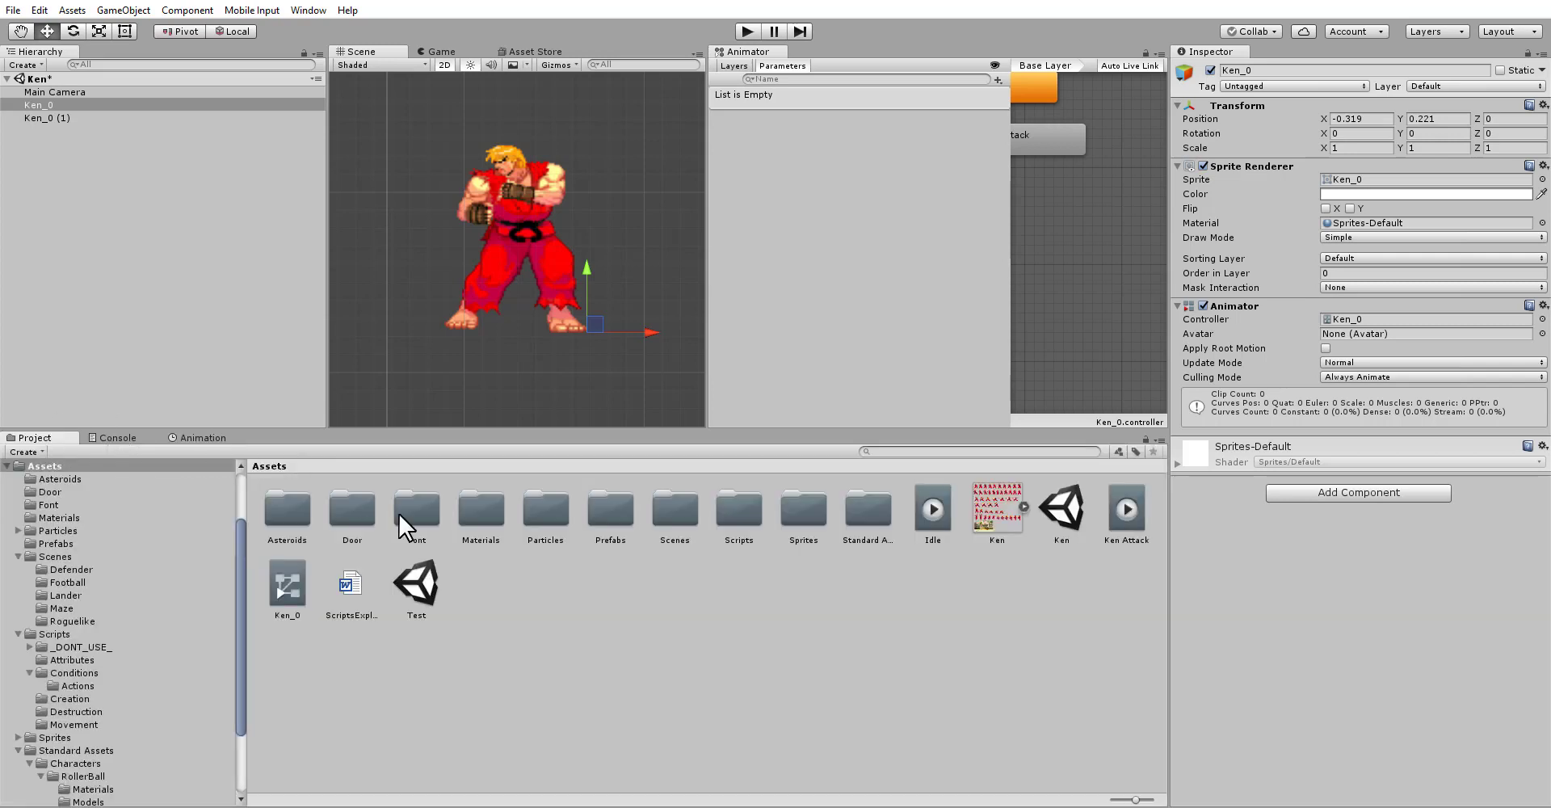
click(997, 509)
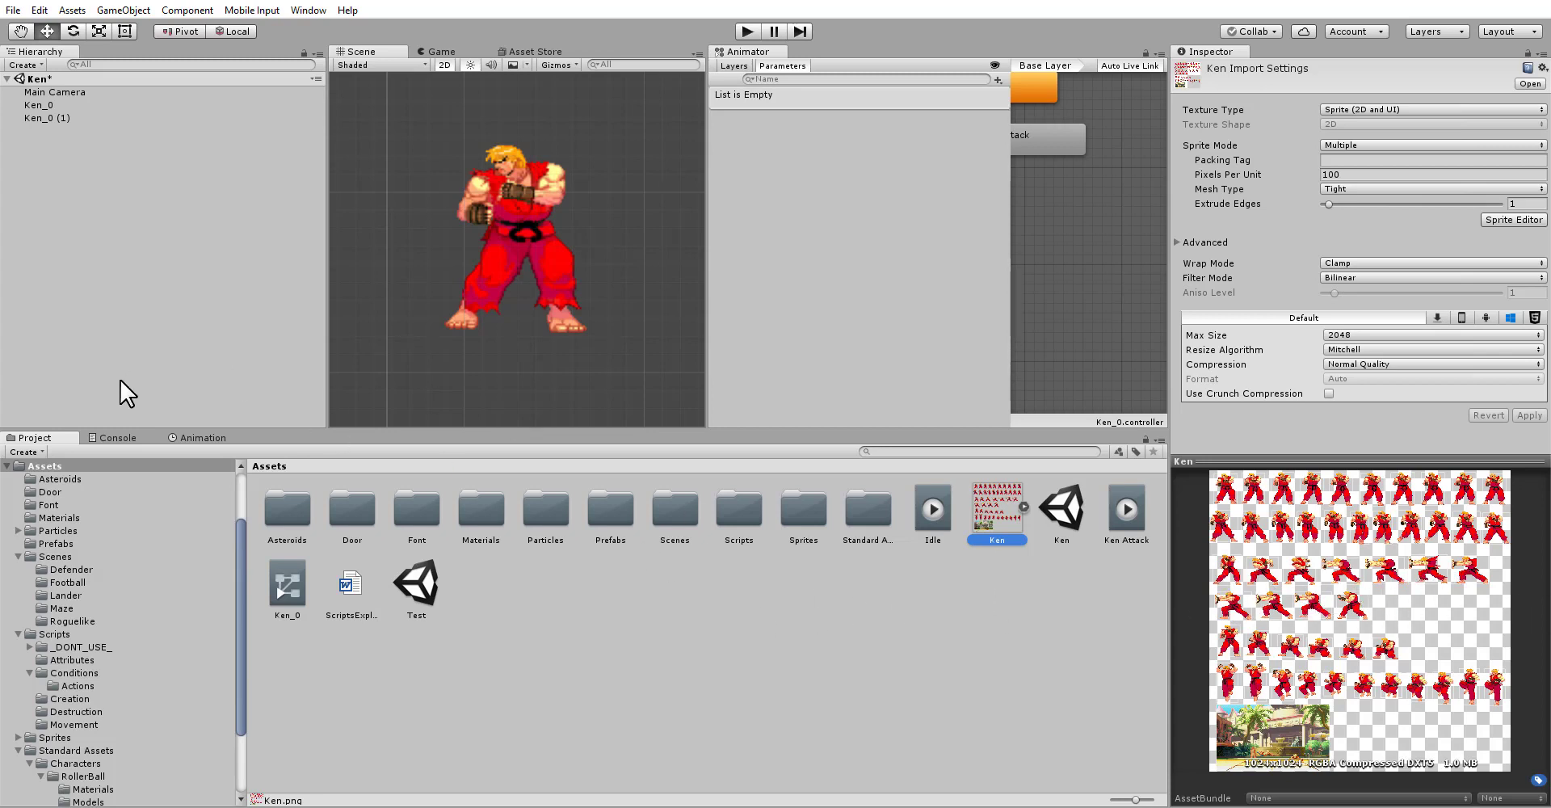
click(194, 438)
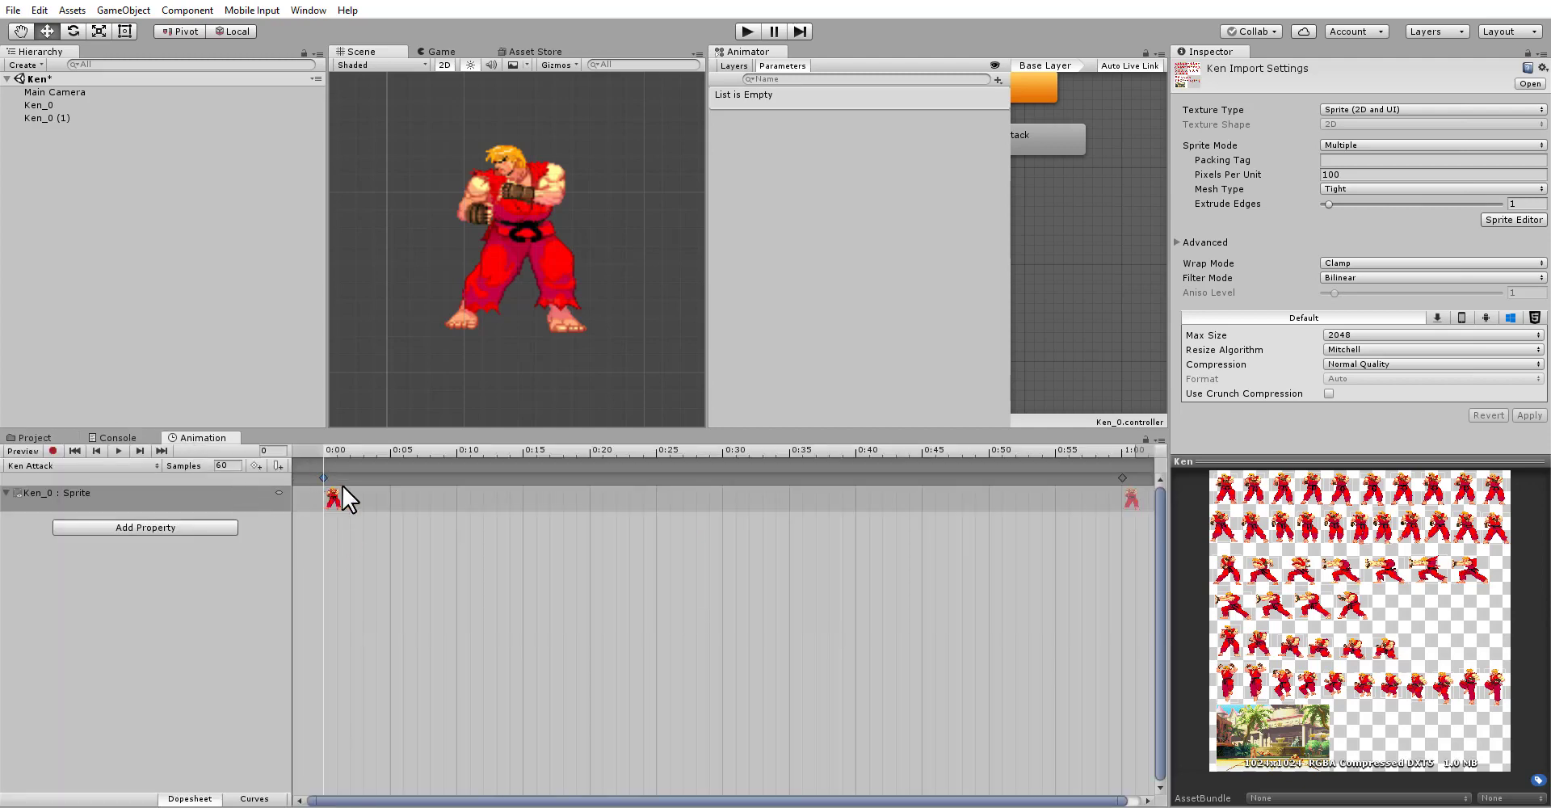
click(1337, 263)
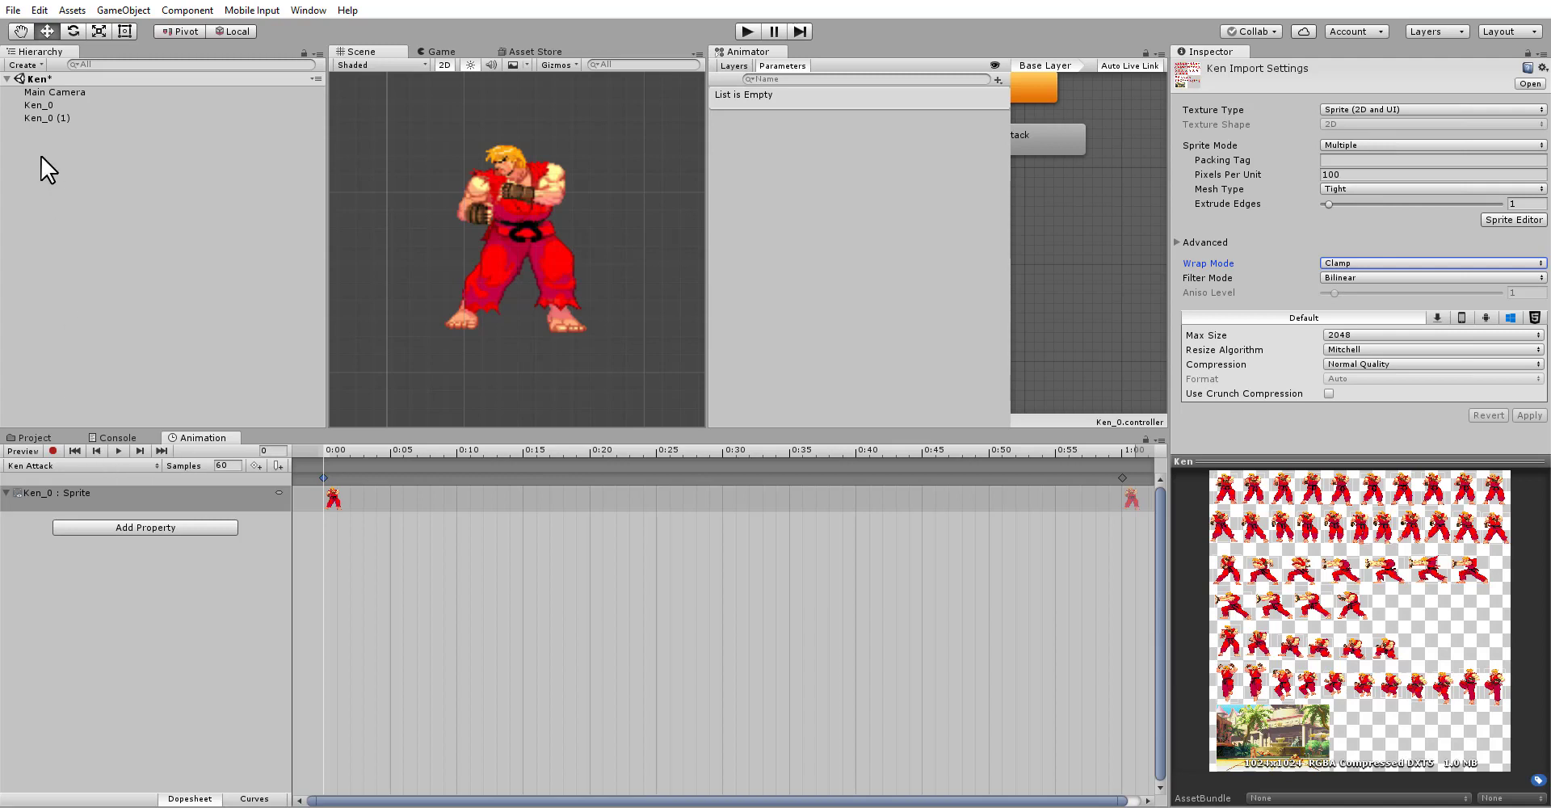
Step: Select Ken_0 in the scene and browse the Ken sprites one after another to find where the attack sequence starts
click(41, 103)
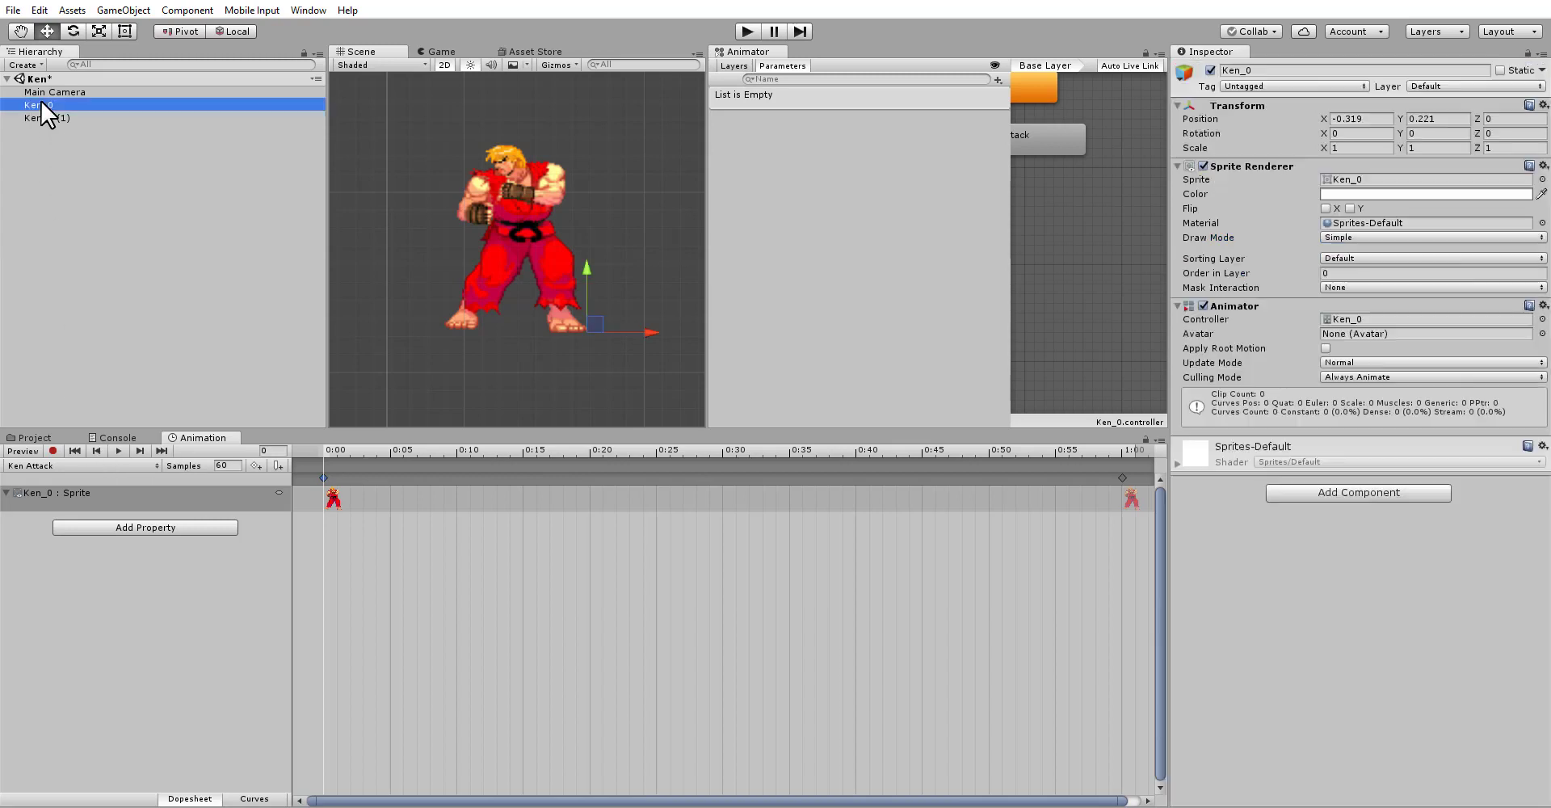
click(1341, 179)
click(1542, 179)
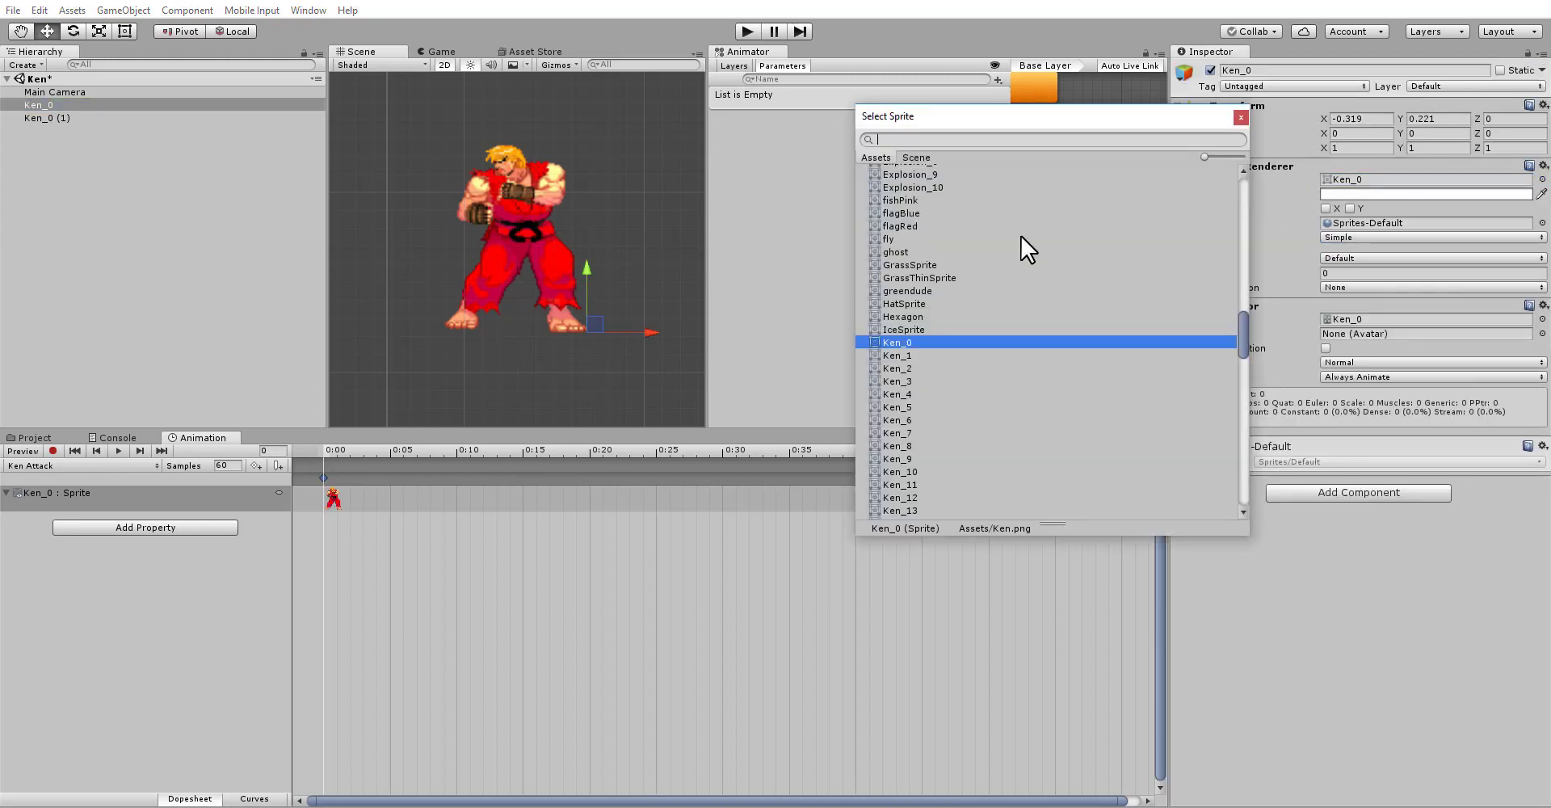
key(Down)
key(Down)
key(Down)
key(Down)
key(Down)
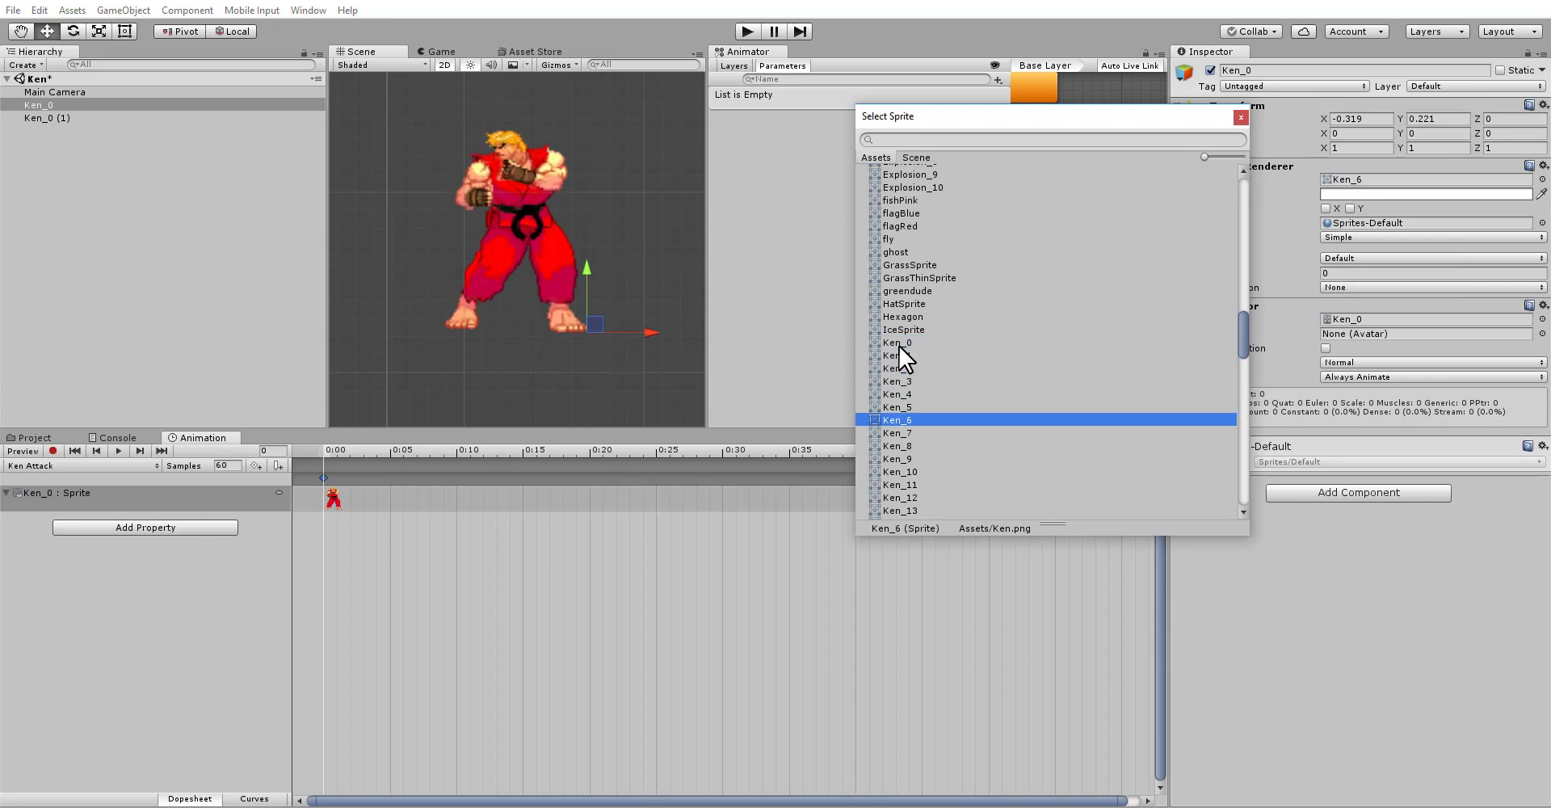
key(Up)
key(Up)
key(Down)
key(Down)
key(Down)
key(Down)
key(Down)
key(Down)
key(Down)
key(Down)
key(Down)
key(Down)
key(Down)
key(Down)
key(Down)
key(Down)
key(Down)
key(Down)
key(Down)
key(Down)
key(Down)
key(Down)
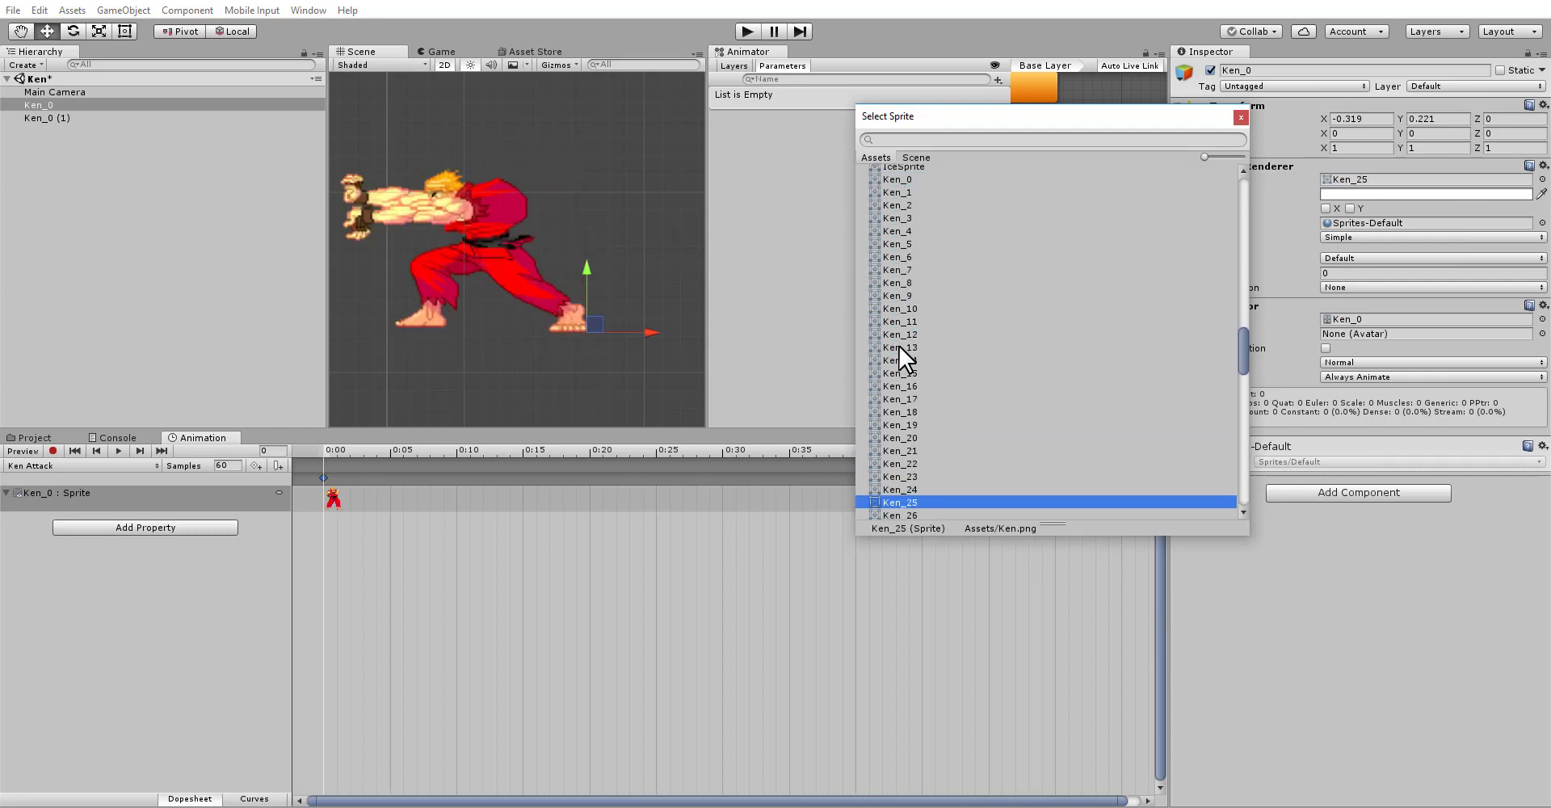
key(Up)
key(Up)
key(Up)
key(Up)
key(Up)
key(Up)
key(Up)
key(Up)
key(Up)
key(Up)
key(Up)
key(Up)
key(Up)
key(Up)
key(Up)
key(Up)
key(Up)
key(Up)
key(Up)
key(Up)
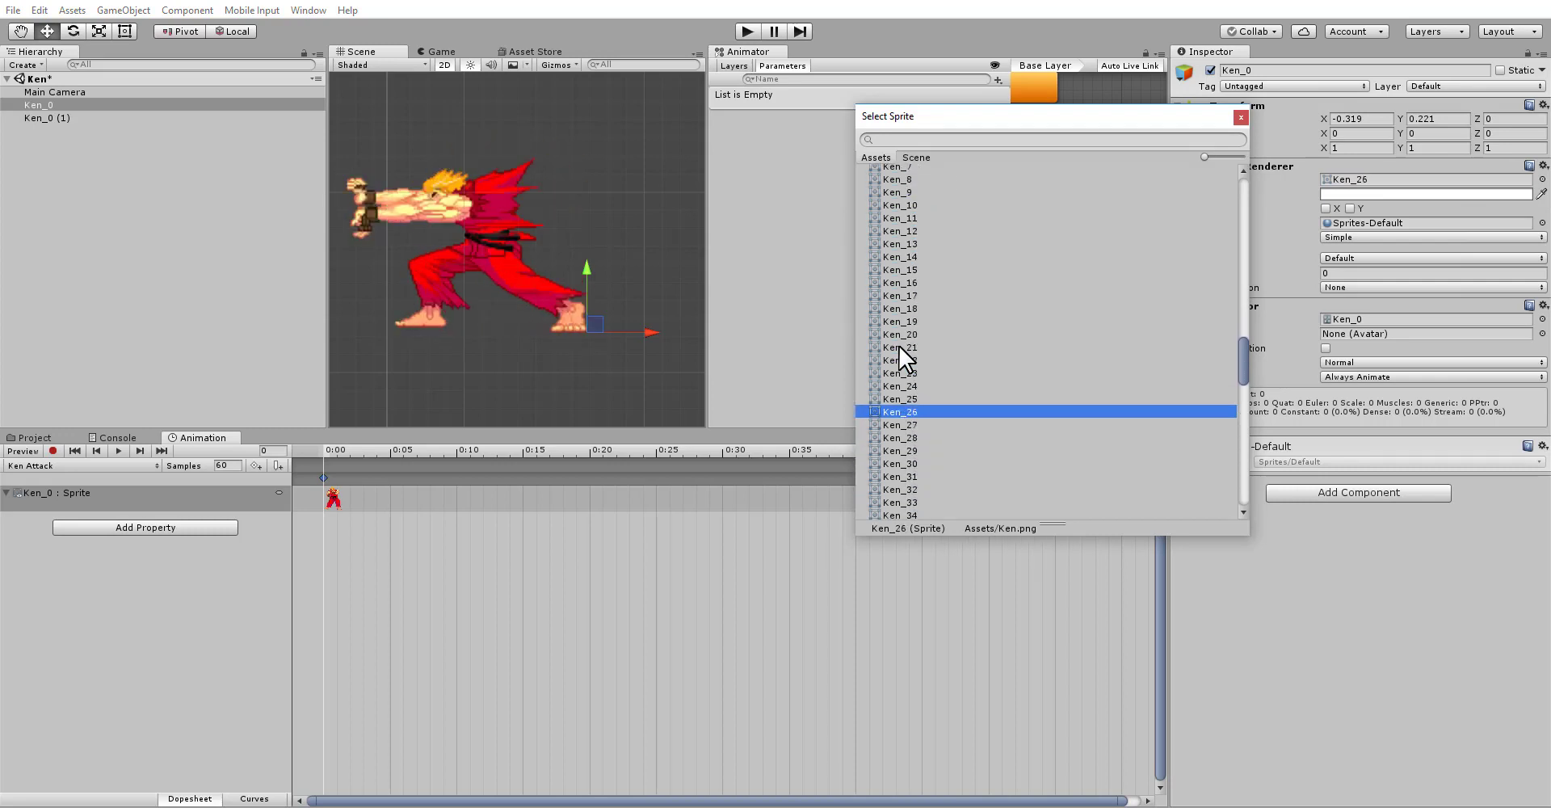
key(Down)
key(Down)
key(Down)
key(Down)
key(Down)
key(Down)
key(Down)
key(Down)
key(Down)
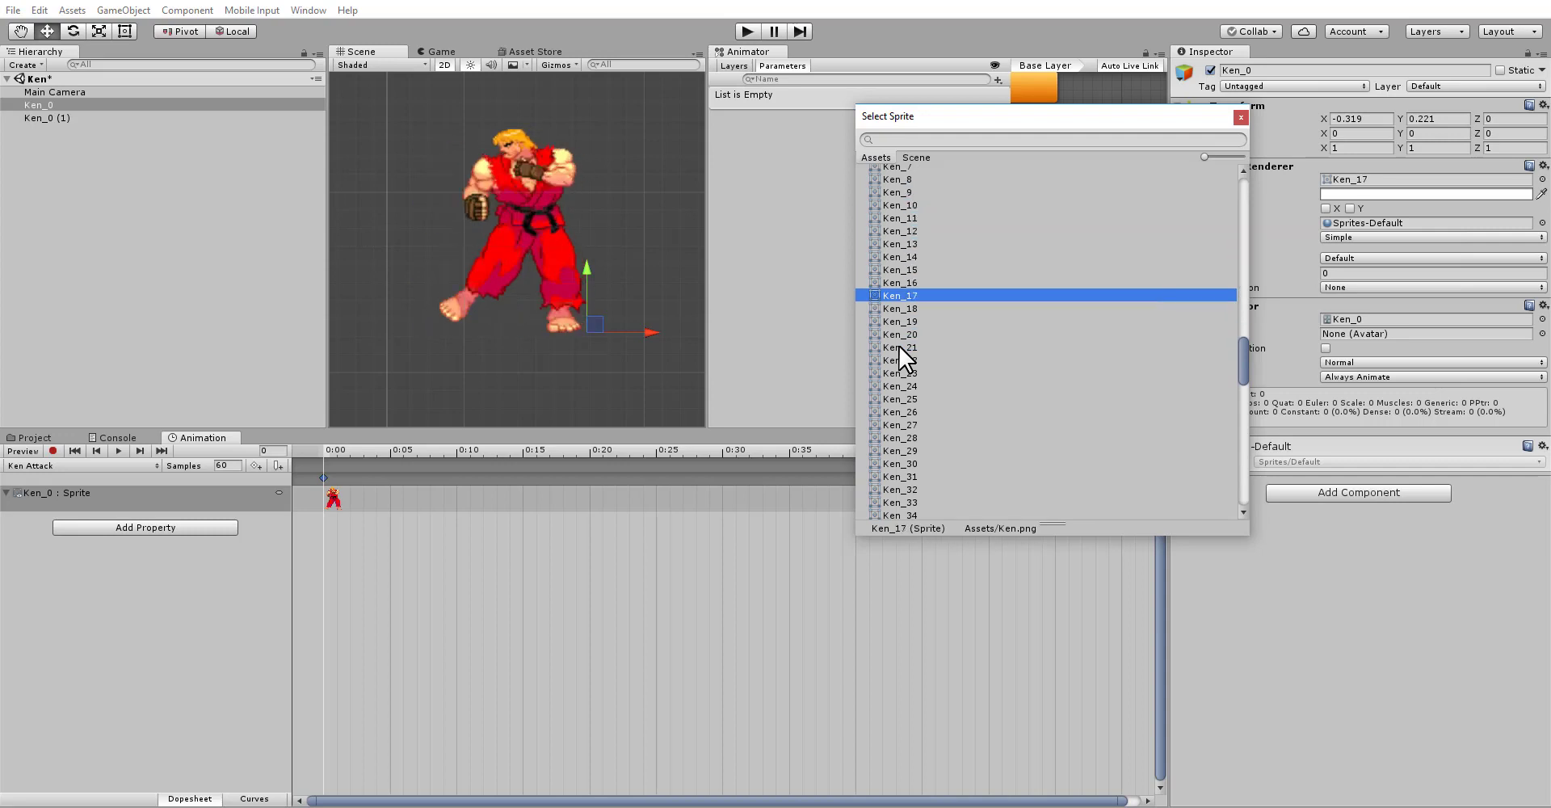
key(Down)
key(Down)
key(Down)
key(Up)
key(Up)
key(Up)
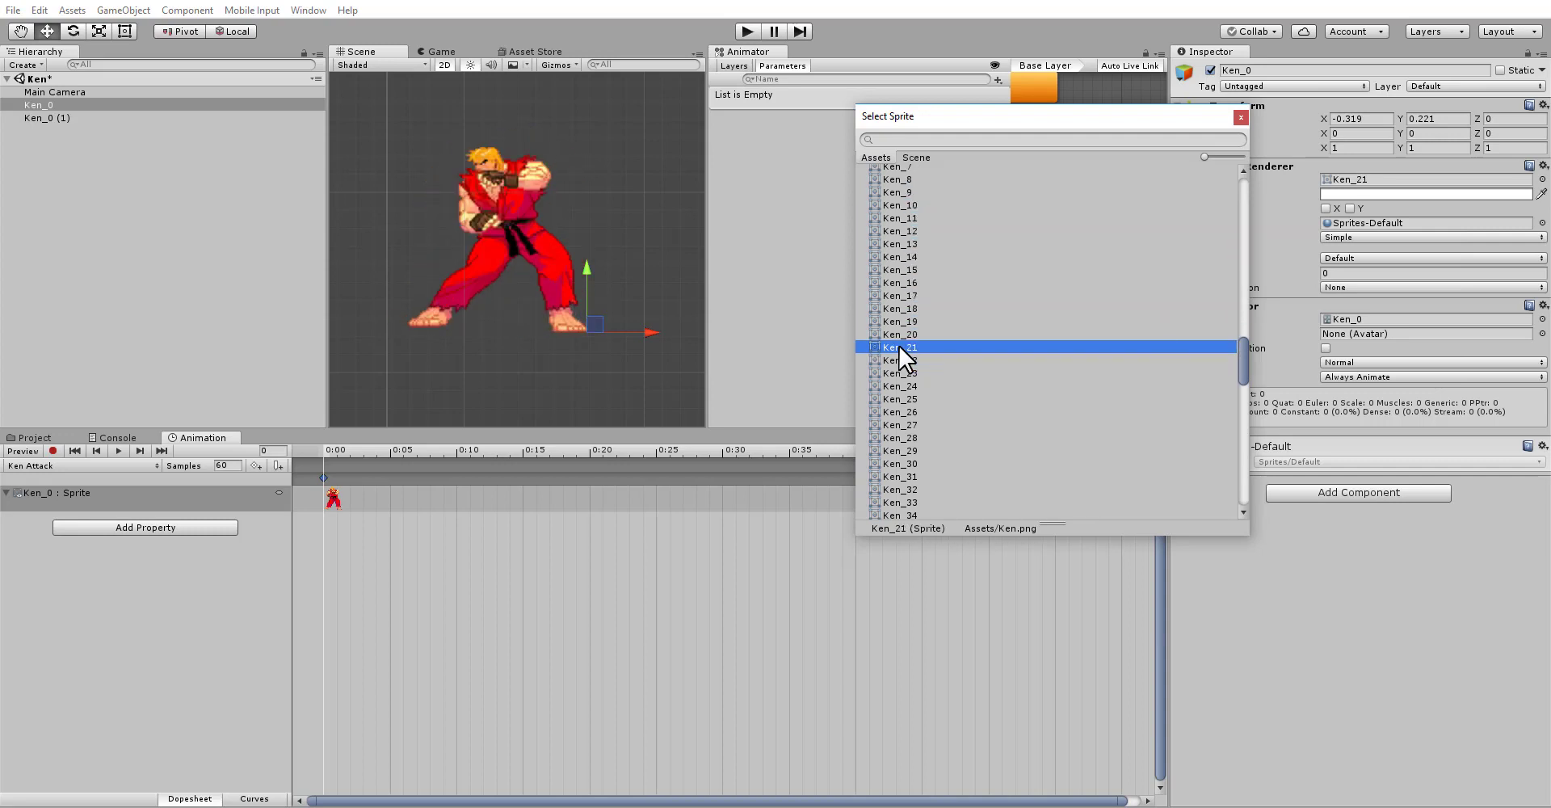
key(Down)
key(Up)
key(Down)
key(Down)
key(Down)
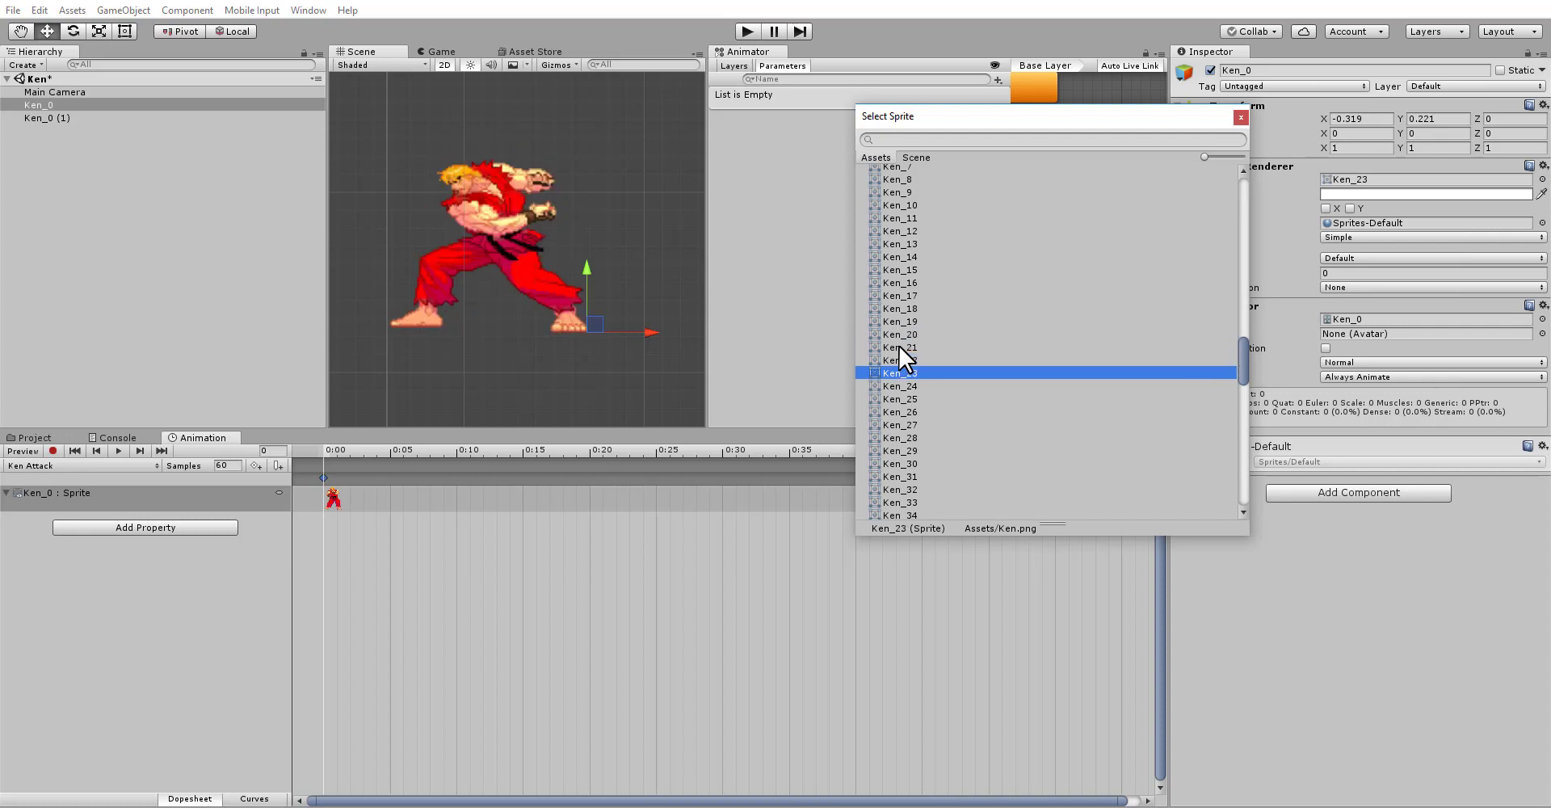
Step: Try assigning the Ken_21 sprite to Ken_0 without keyframe recording
key(Up)
key(Up)
key(Up)
key(Down)
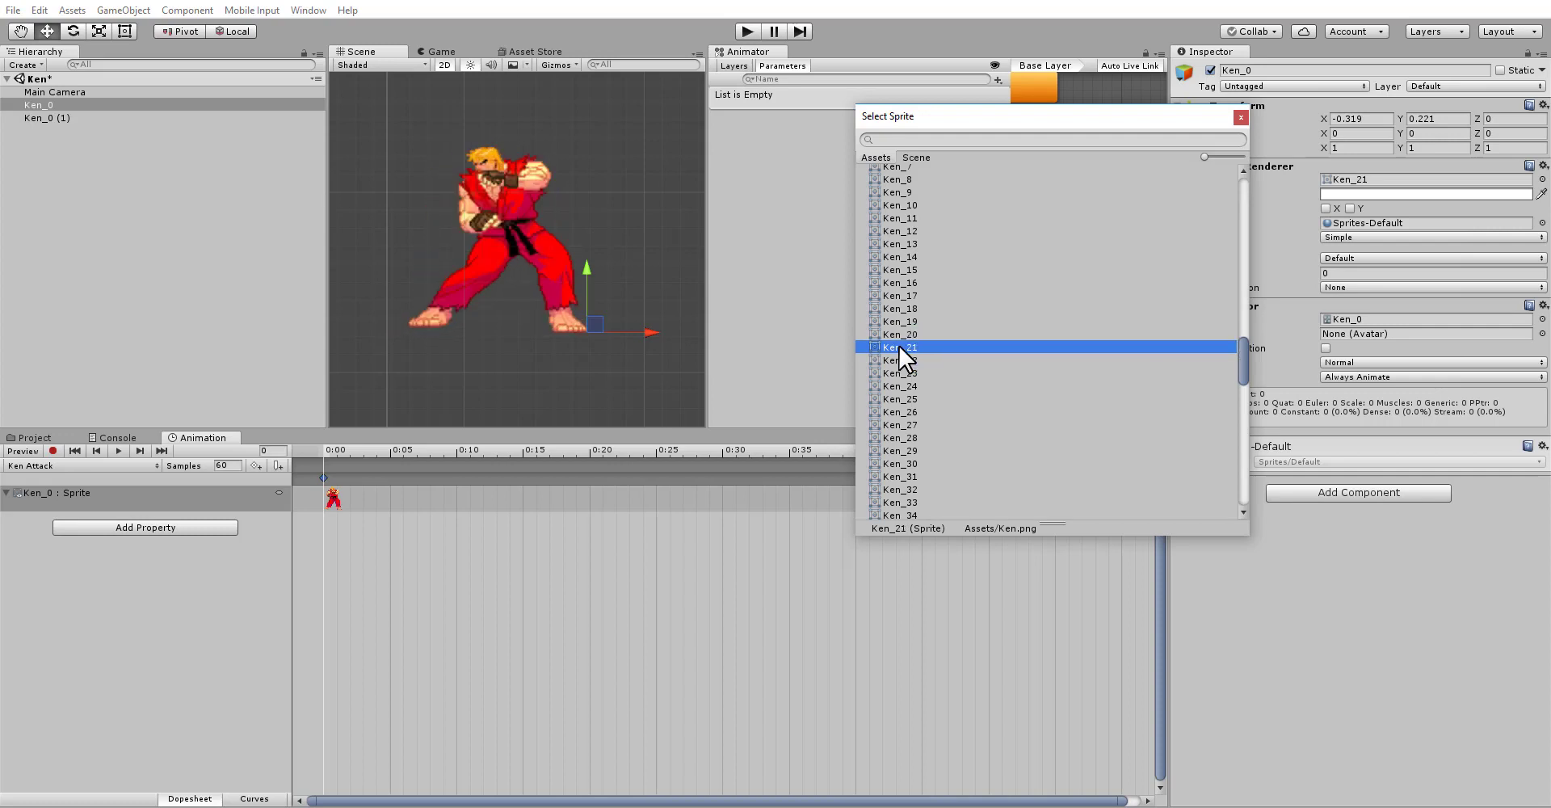
key(Up)
key(Down)
double_click(900, 346)
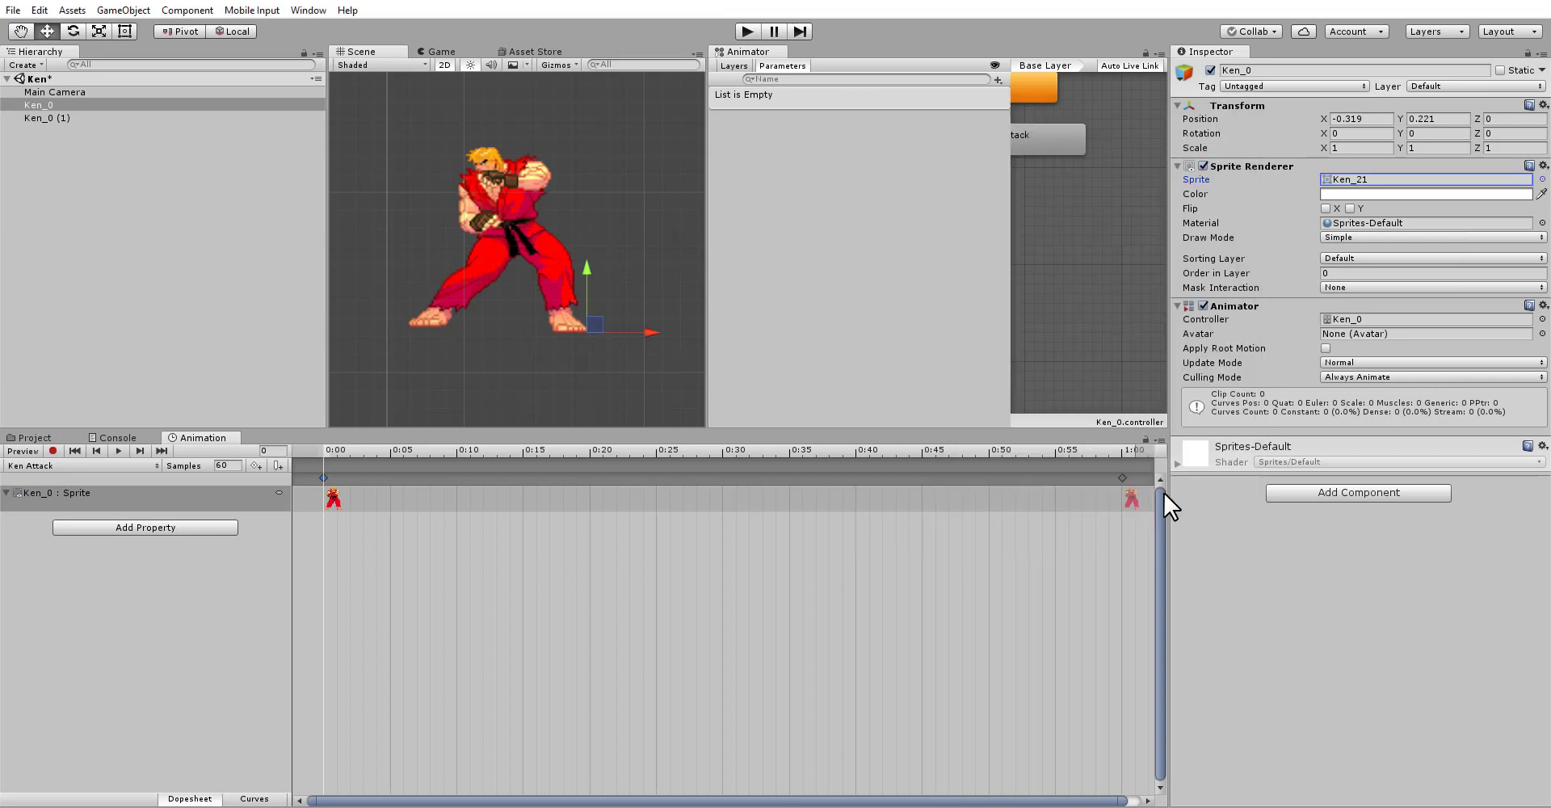
Step: Delete the Ken Attack clip's end keyframe at 1:00, and turn on keyframe recording with the playhead at frame 0
click(1131, 500)
key(Delete)
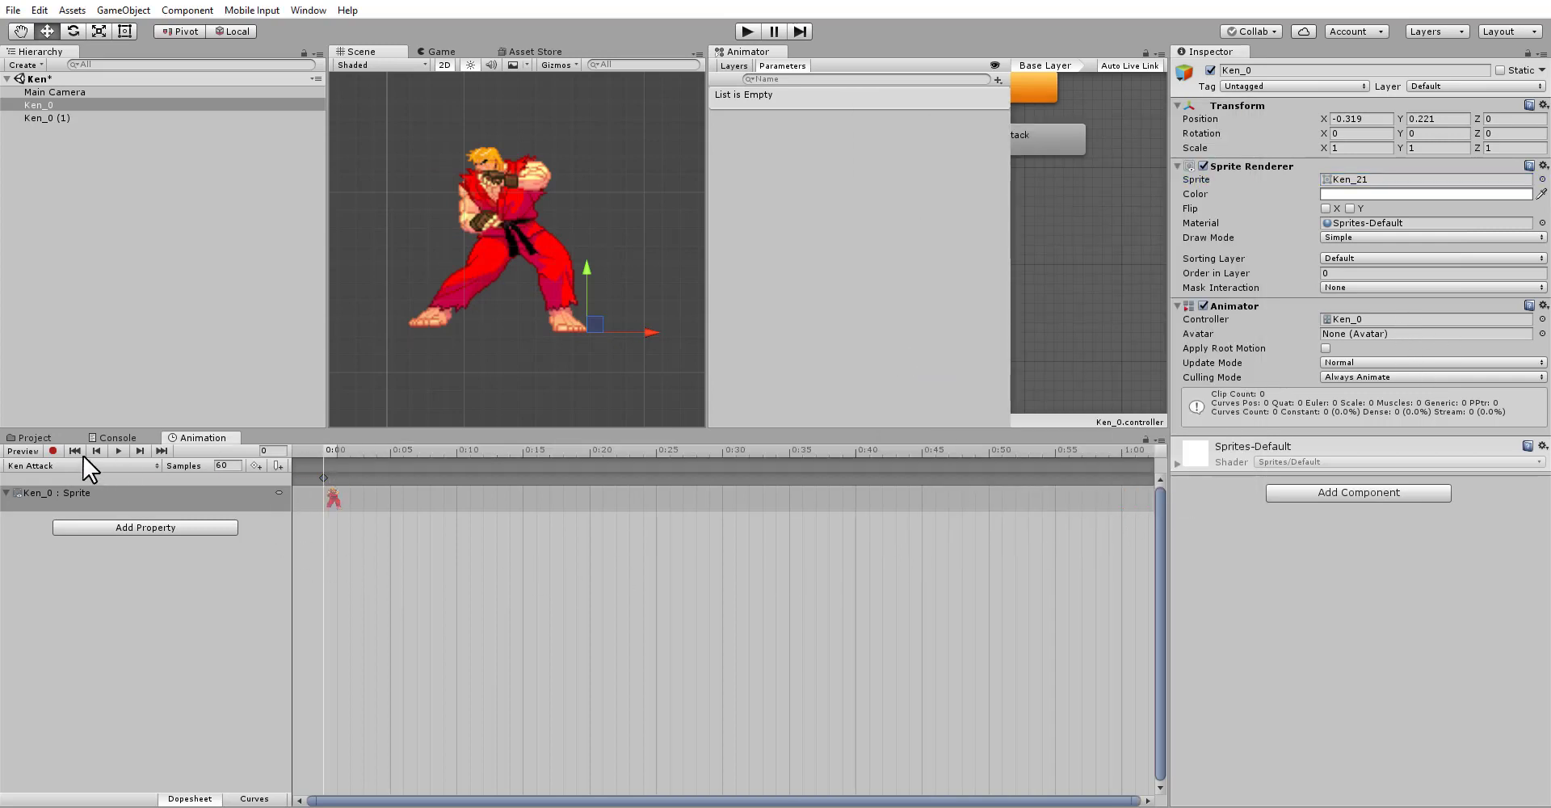
click(54, 451)
drag(328, 457, 349, 454)
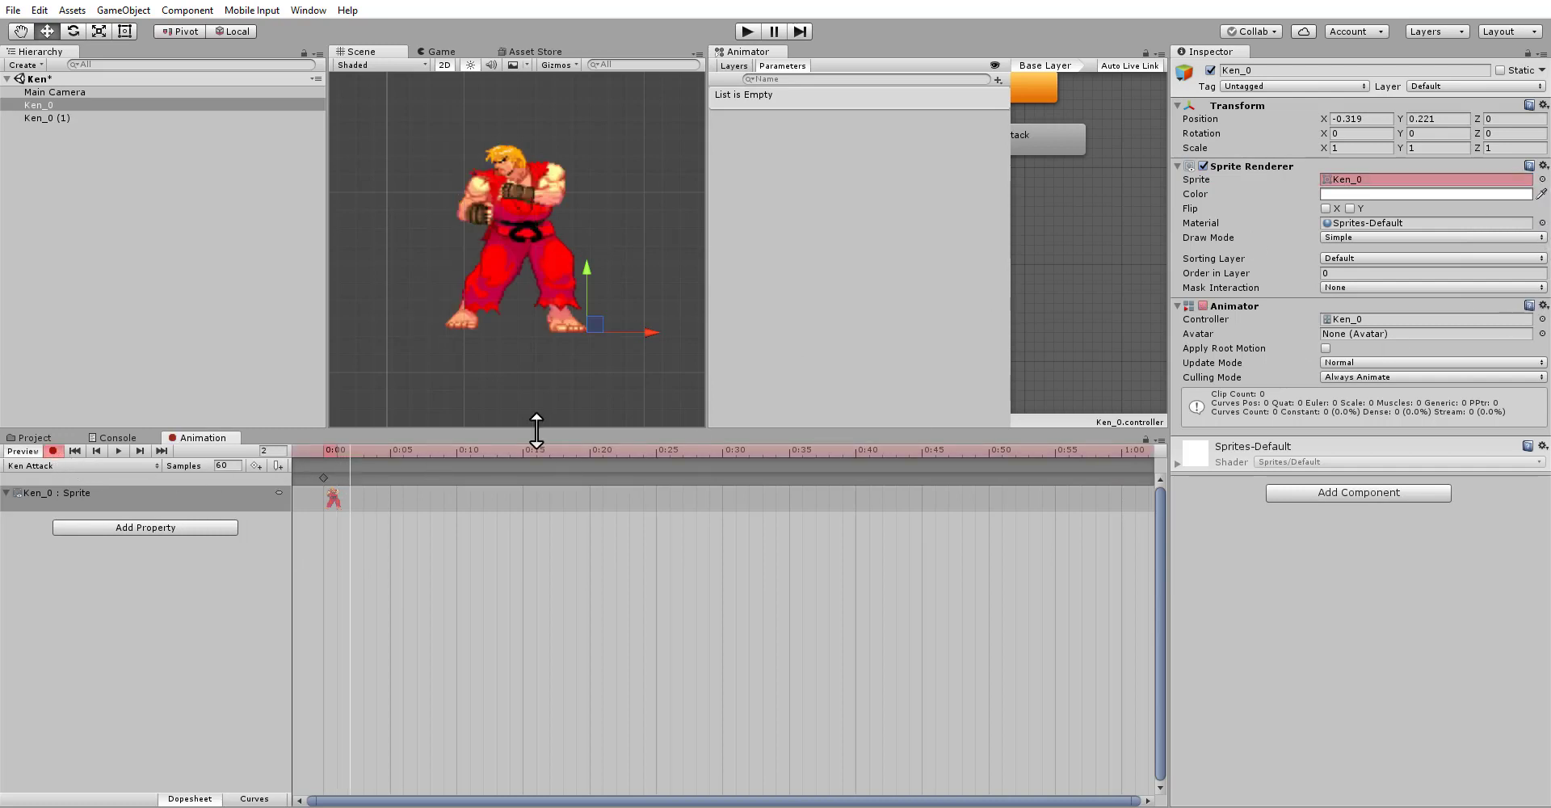
drag(342, 457, 316, 454)
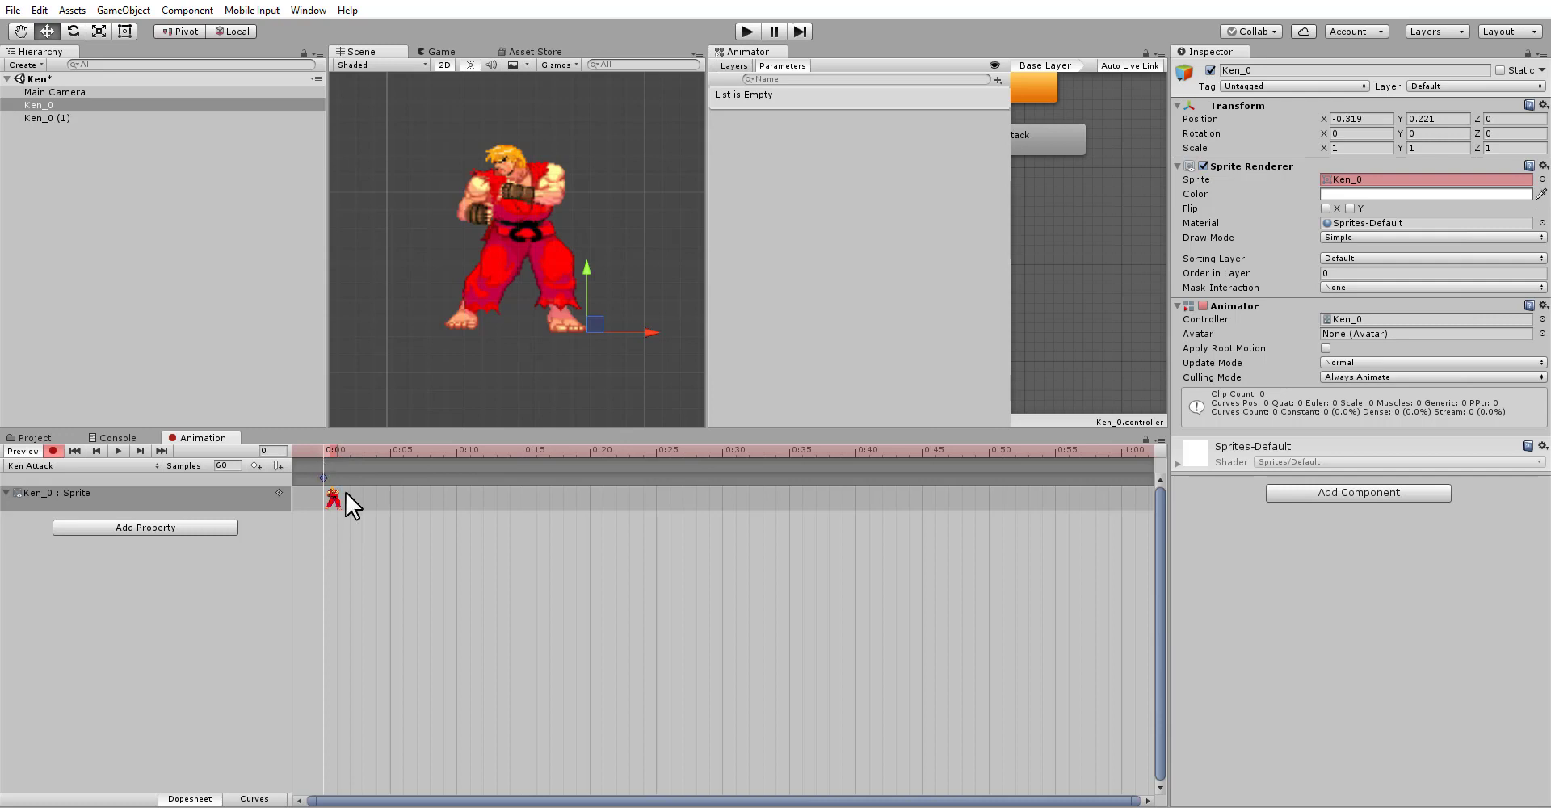
Step: Record Ken_21 as the sprite at frame 0 of the Ken Attack clip
click(1542, 179)
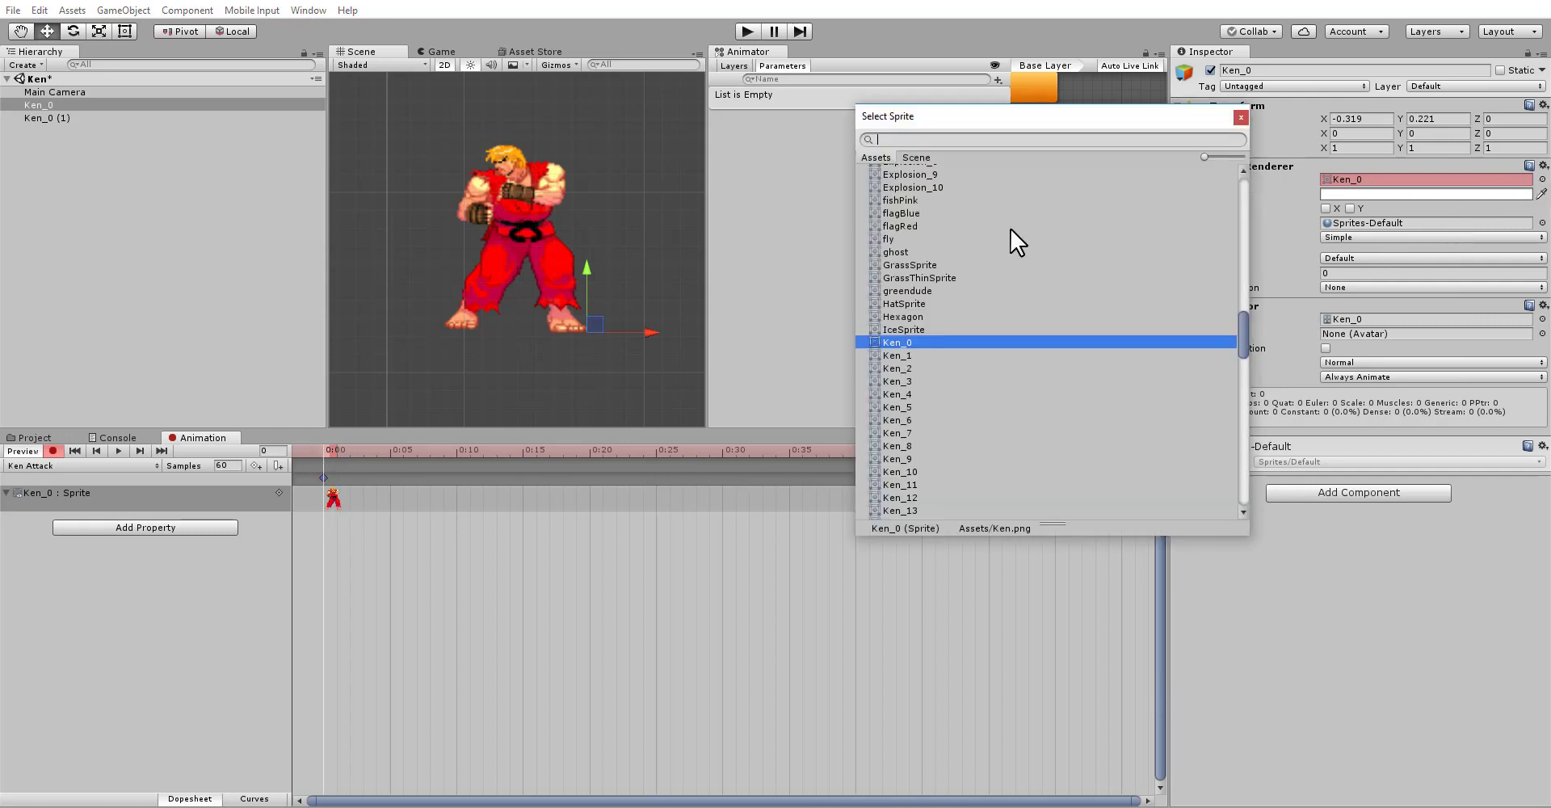
click(941, 356)
click(900, 483)
scroll(902, 483, down, 5)
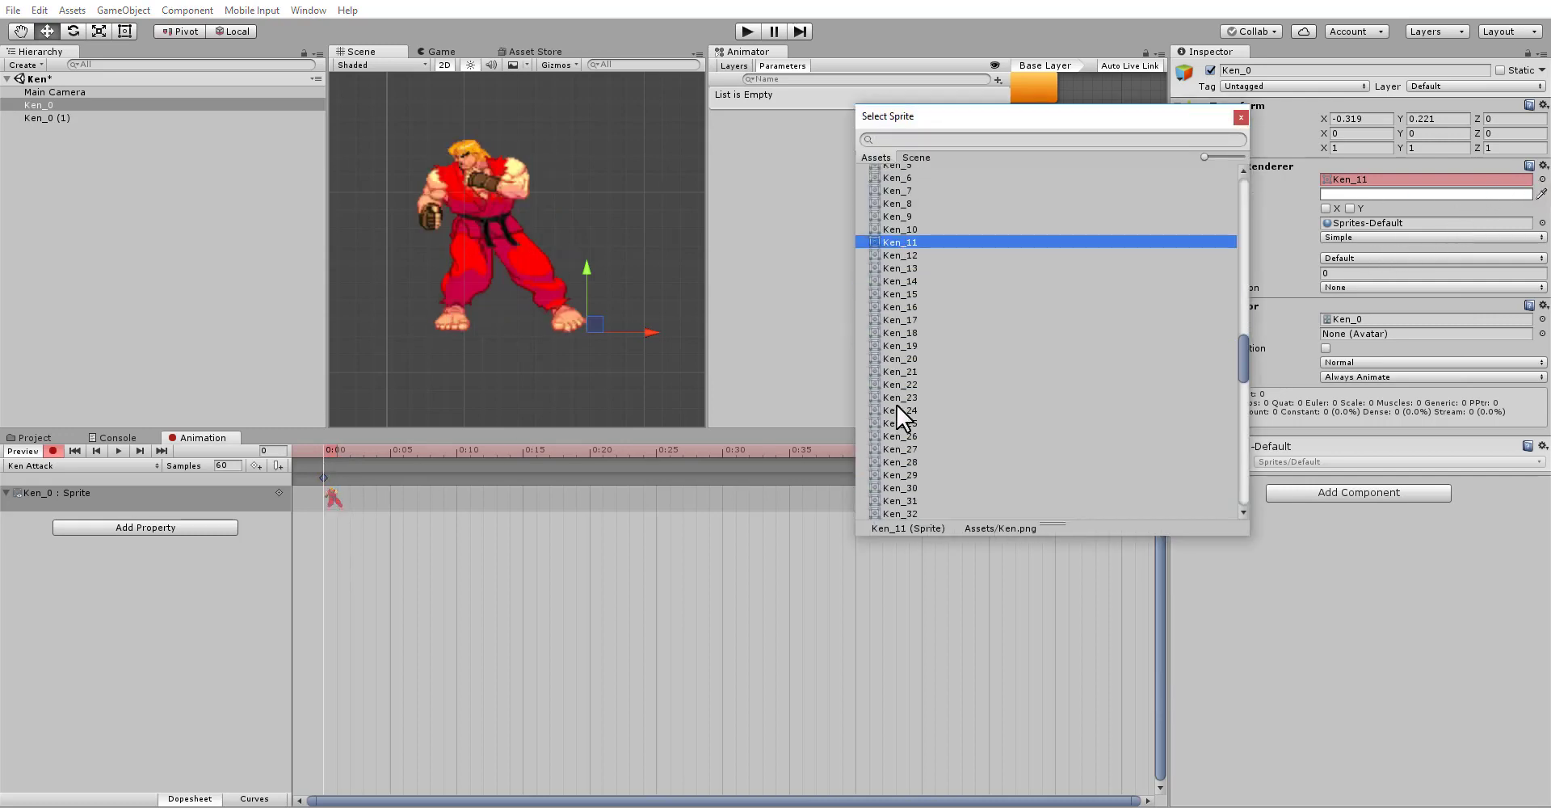
double_click(904, 369)
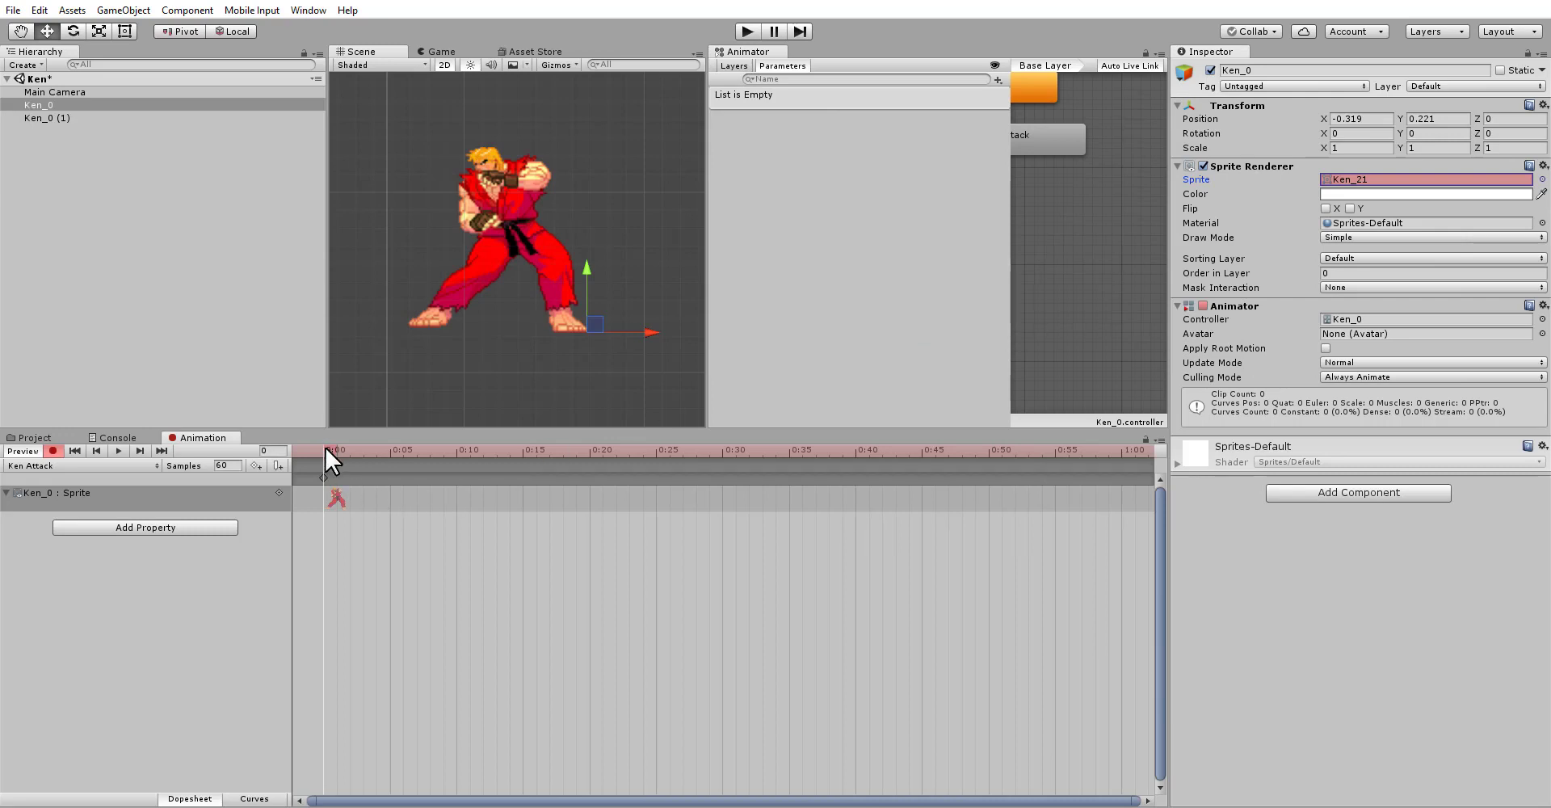
Step: Record sprite keyframes for Ken_22 at frame 1 and Ken_23 at frame 2 of the Ken Attack clip
click(337, 448)
click(1541, 183)
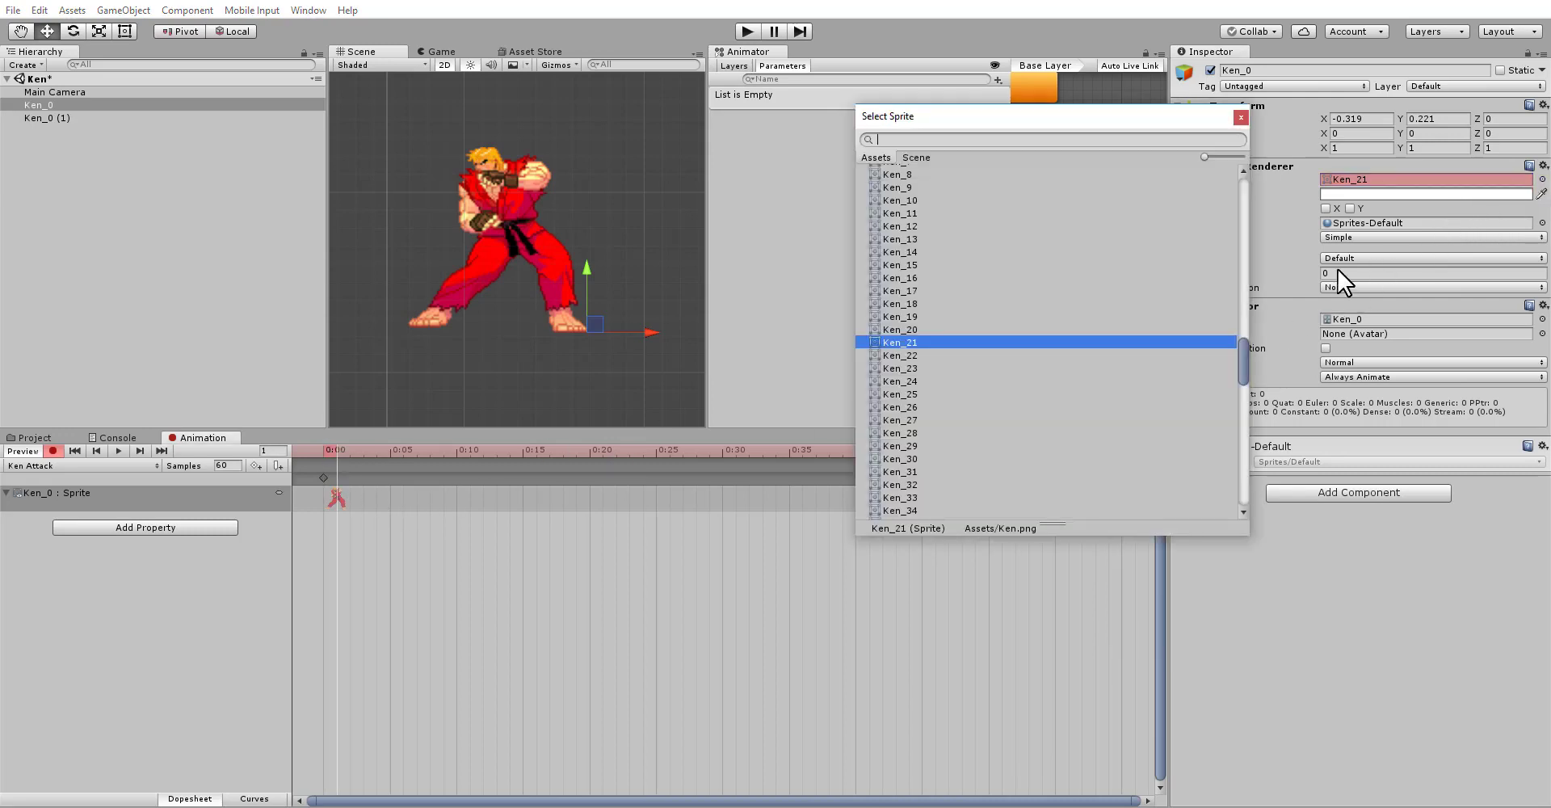
key(Down)
key(Return)
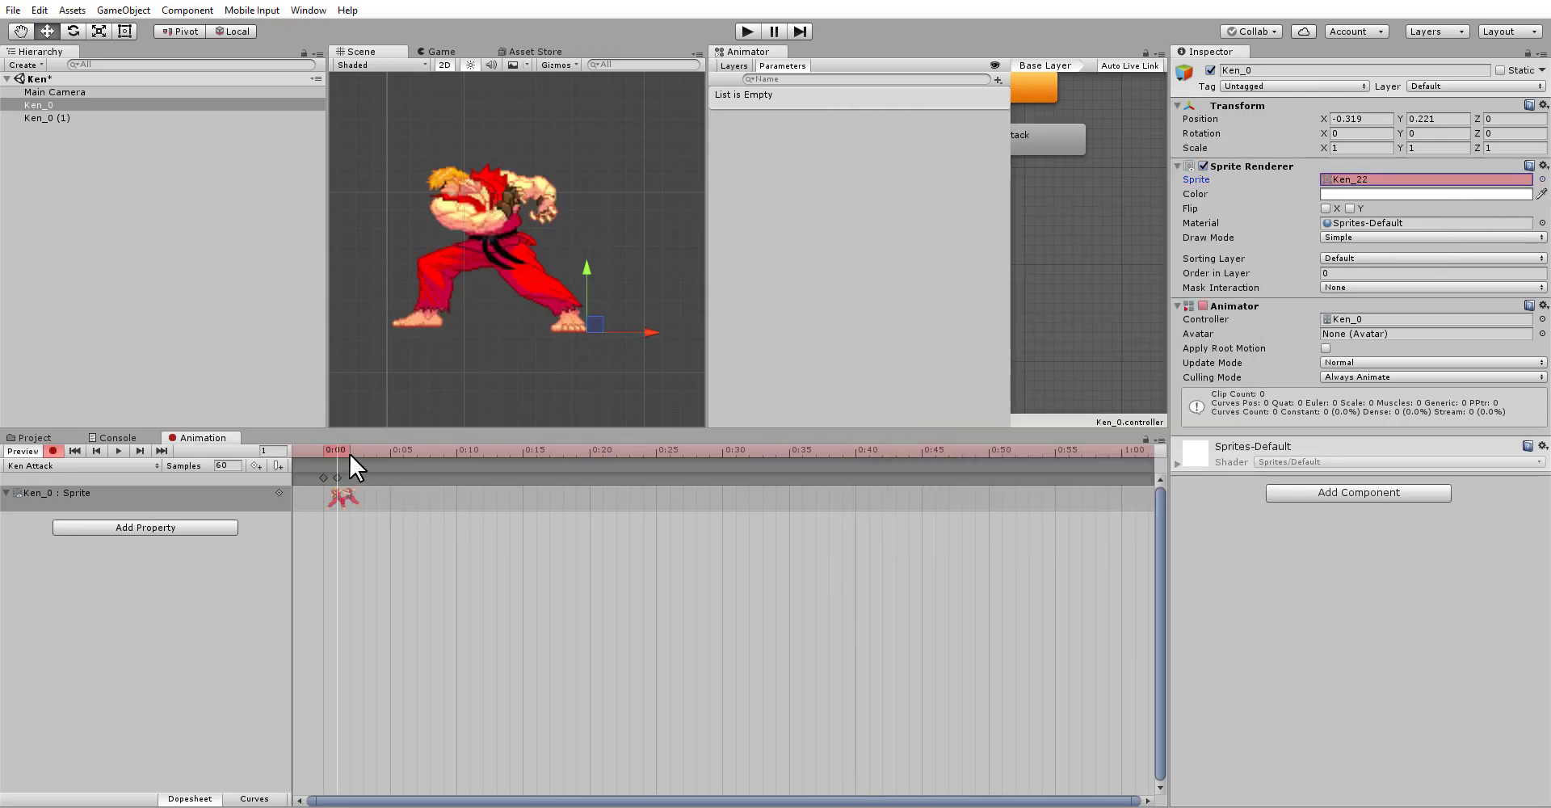
click(351, 453)
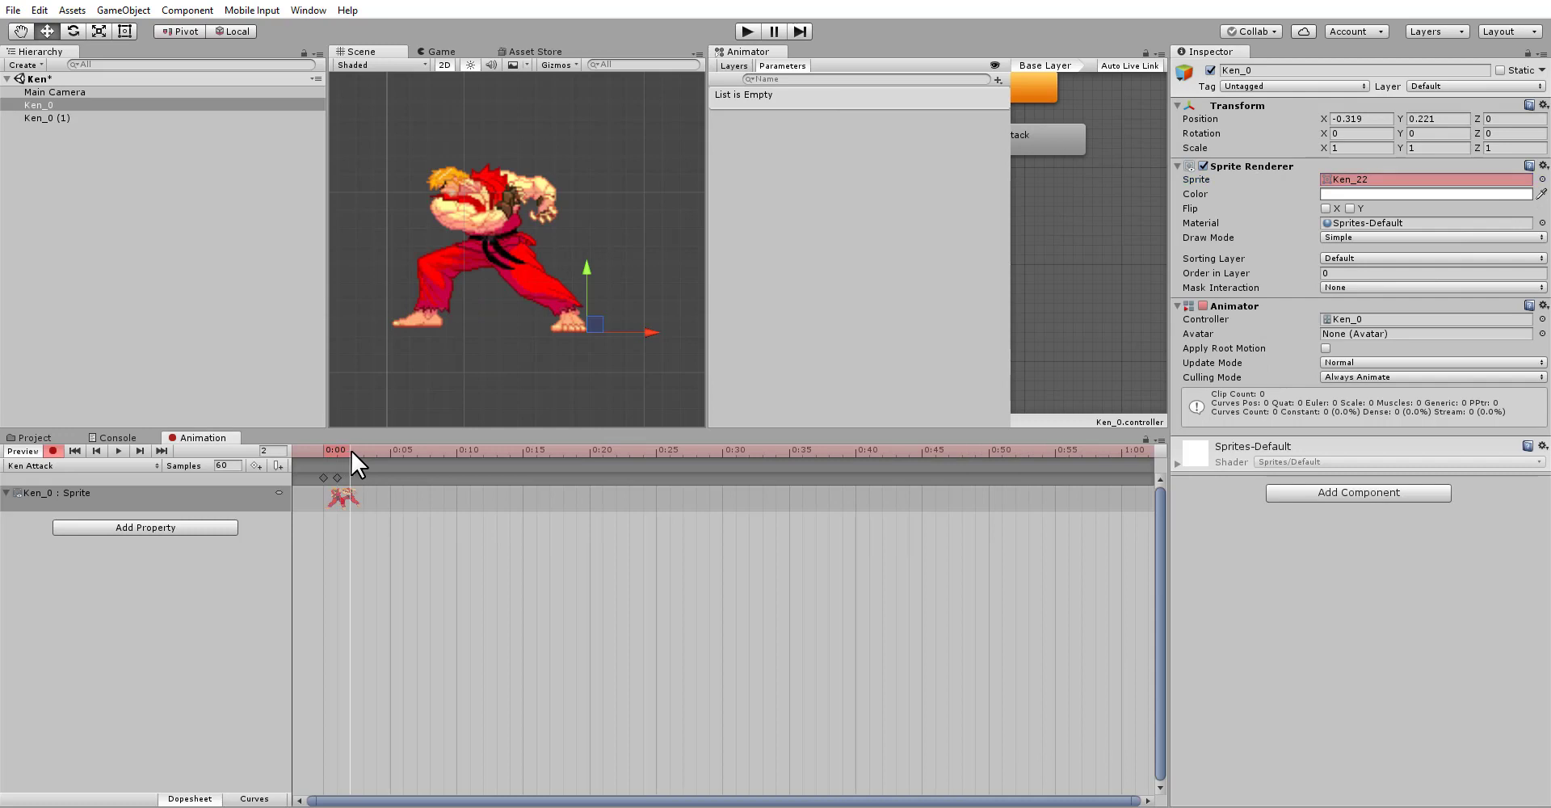
click(1541, 179)
key(Down)
key(Return)
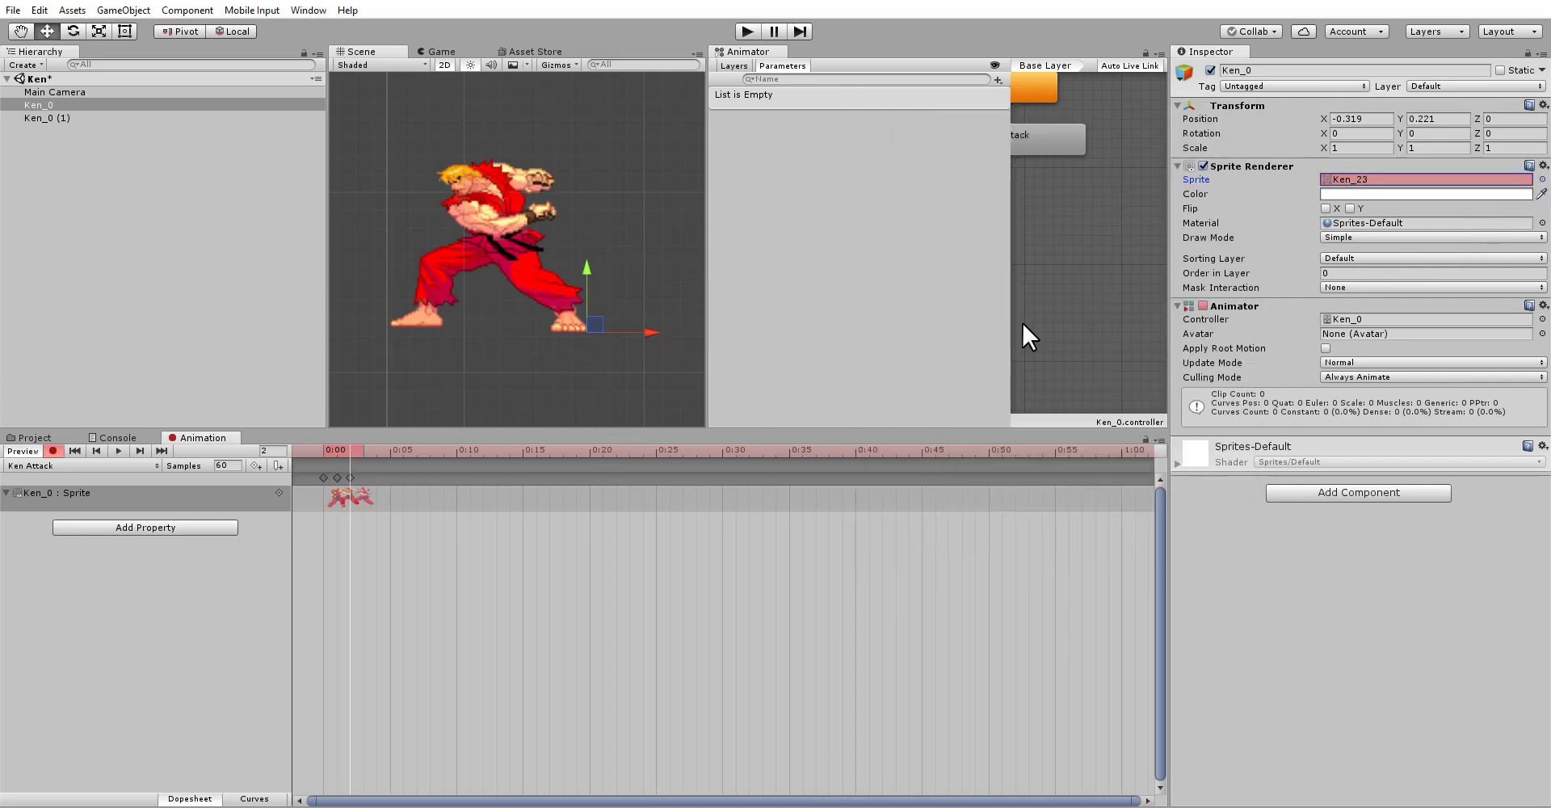
Step: Record sprite keyframes for Ken_24 at frame 3 and Ken_25 at frame 4 of the Ken Attack clip
click(362, 453)
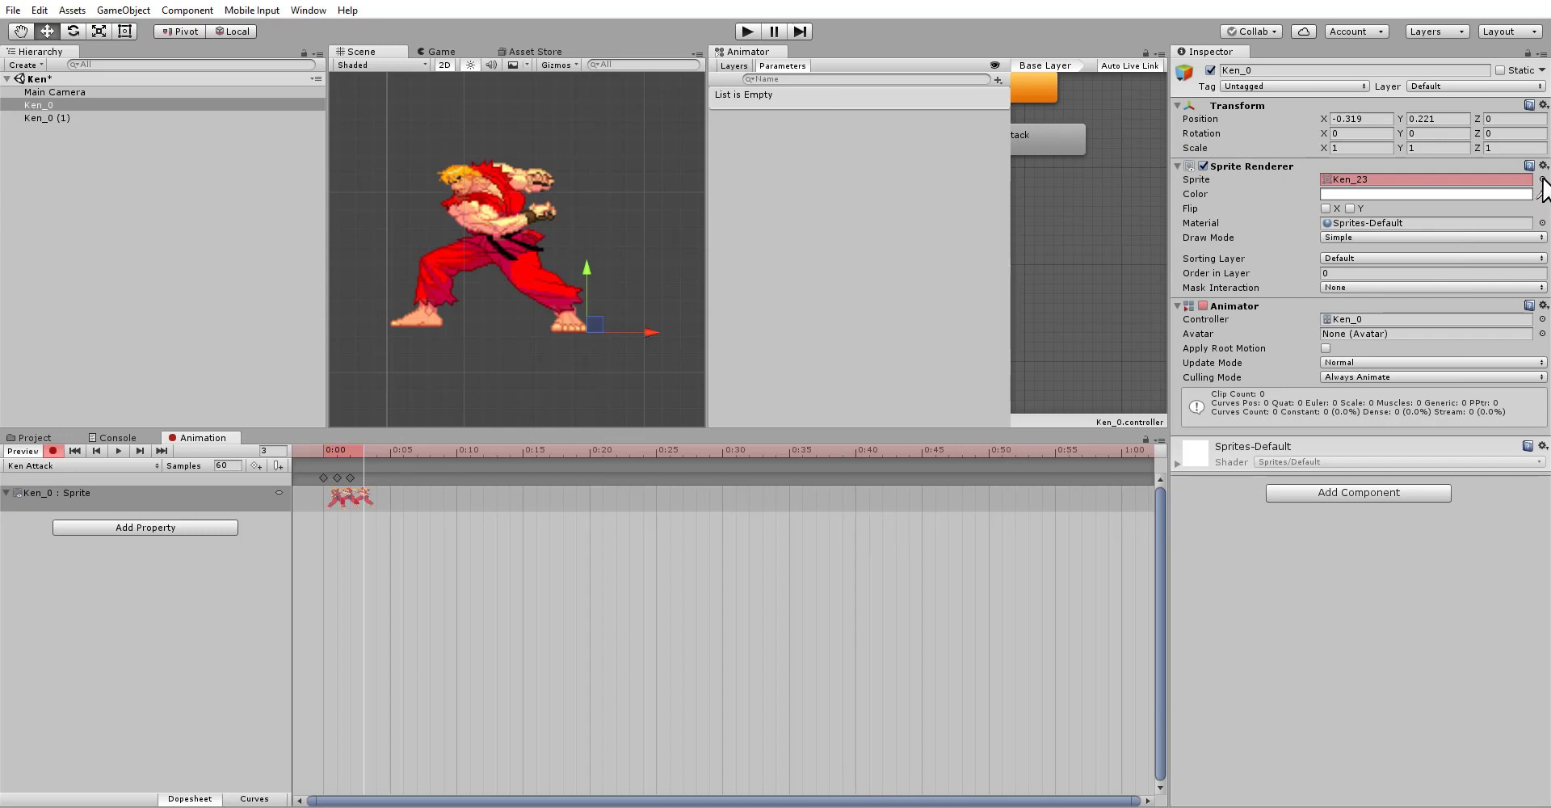
click(1541, 179)
key(Down)
key(Return)
click(375, 453)
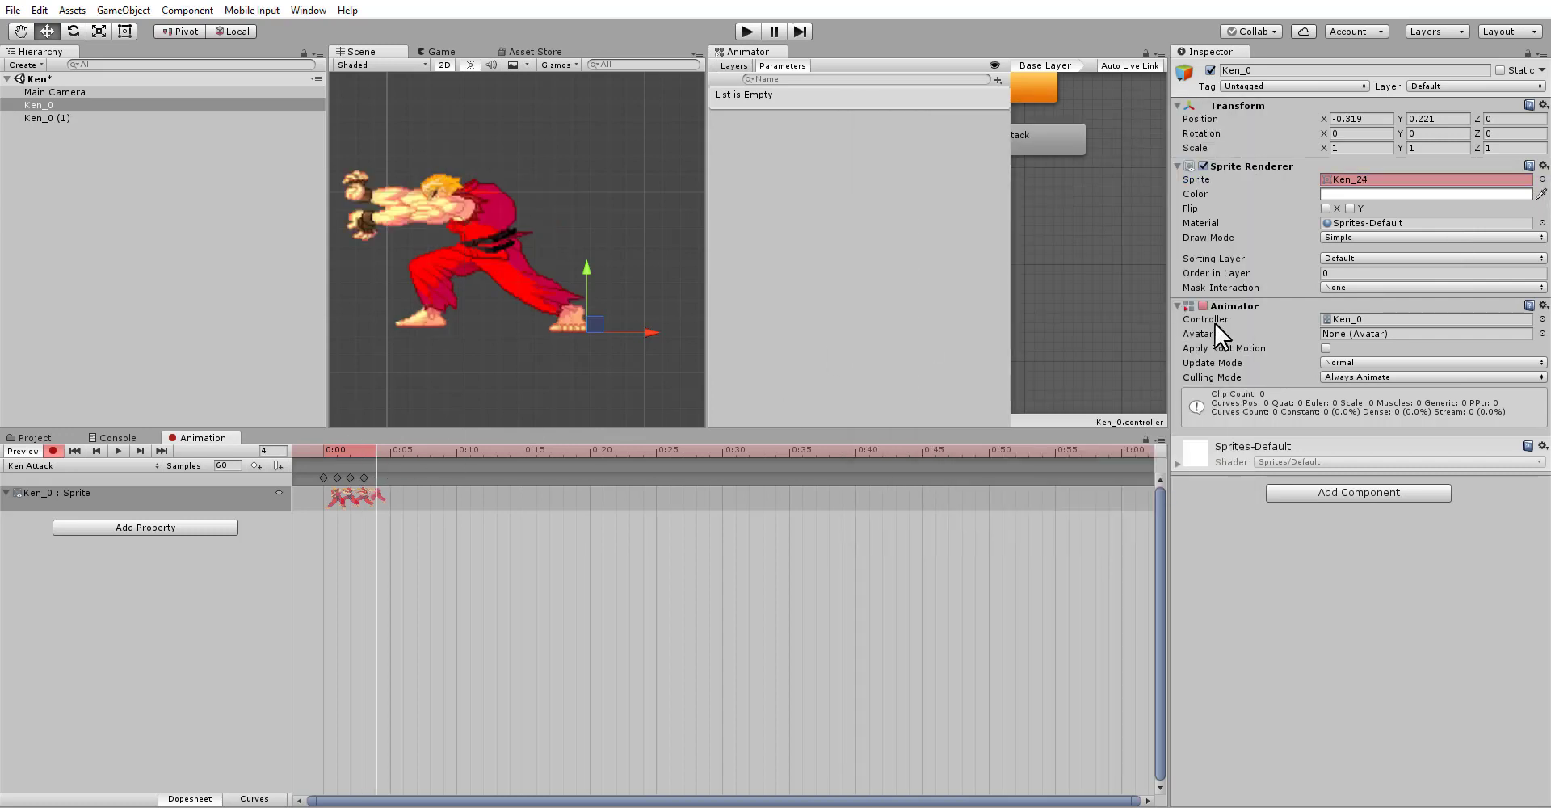
click(1540, 180)
key(Down)
key(Return)
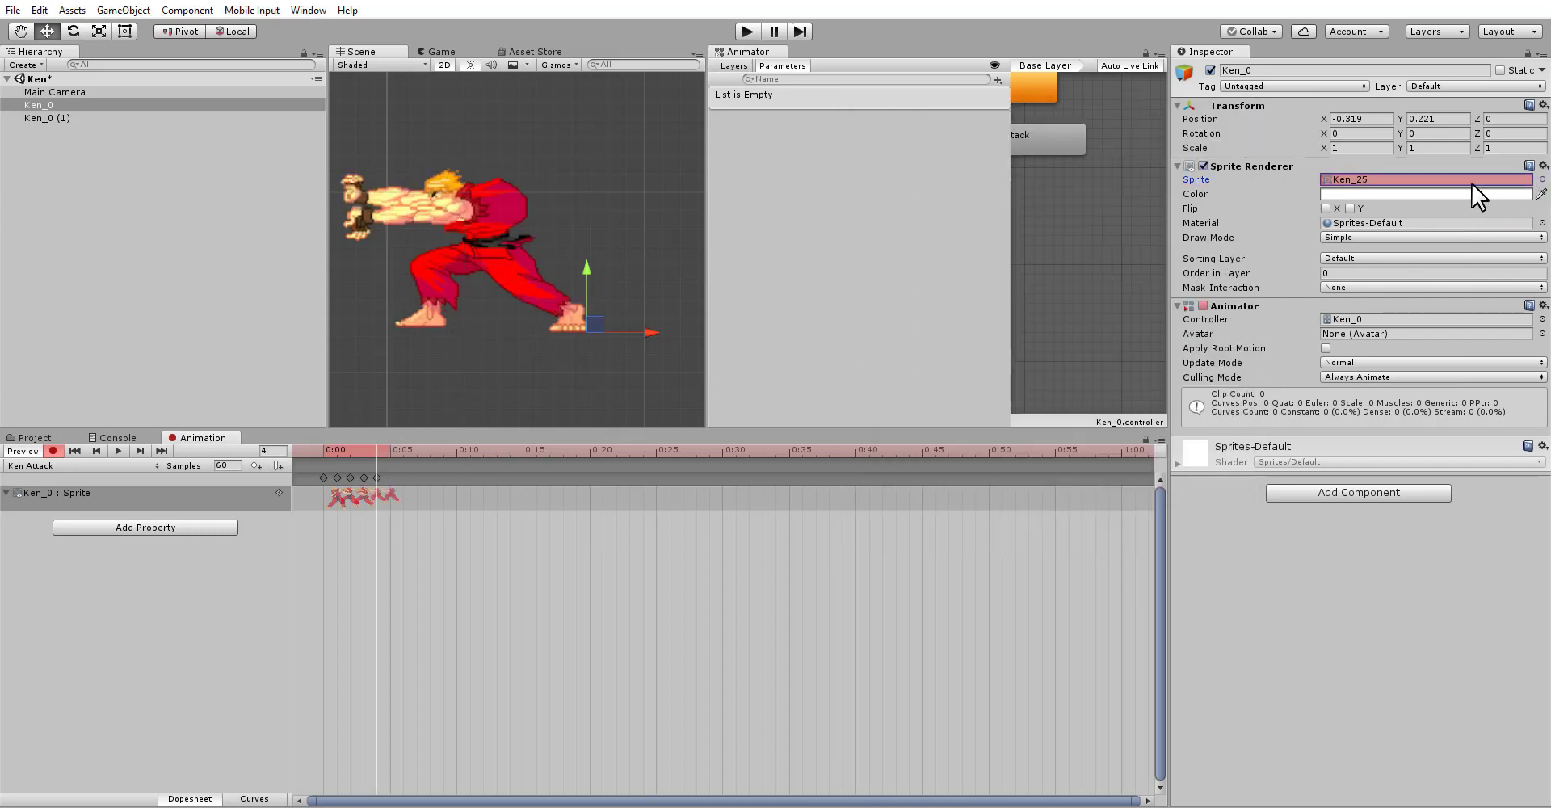
Step: Record sprite keyframes for Ken_26 at frame 5 and Ken_27 at frame 6 of the Ken Attack clip
click(391, 447)
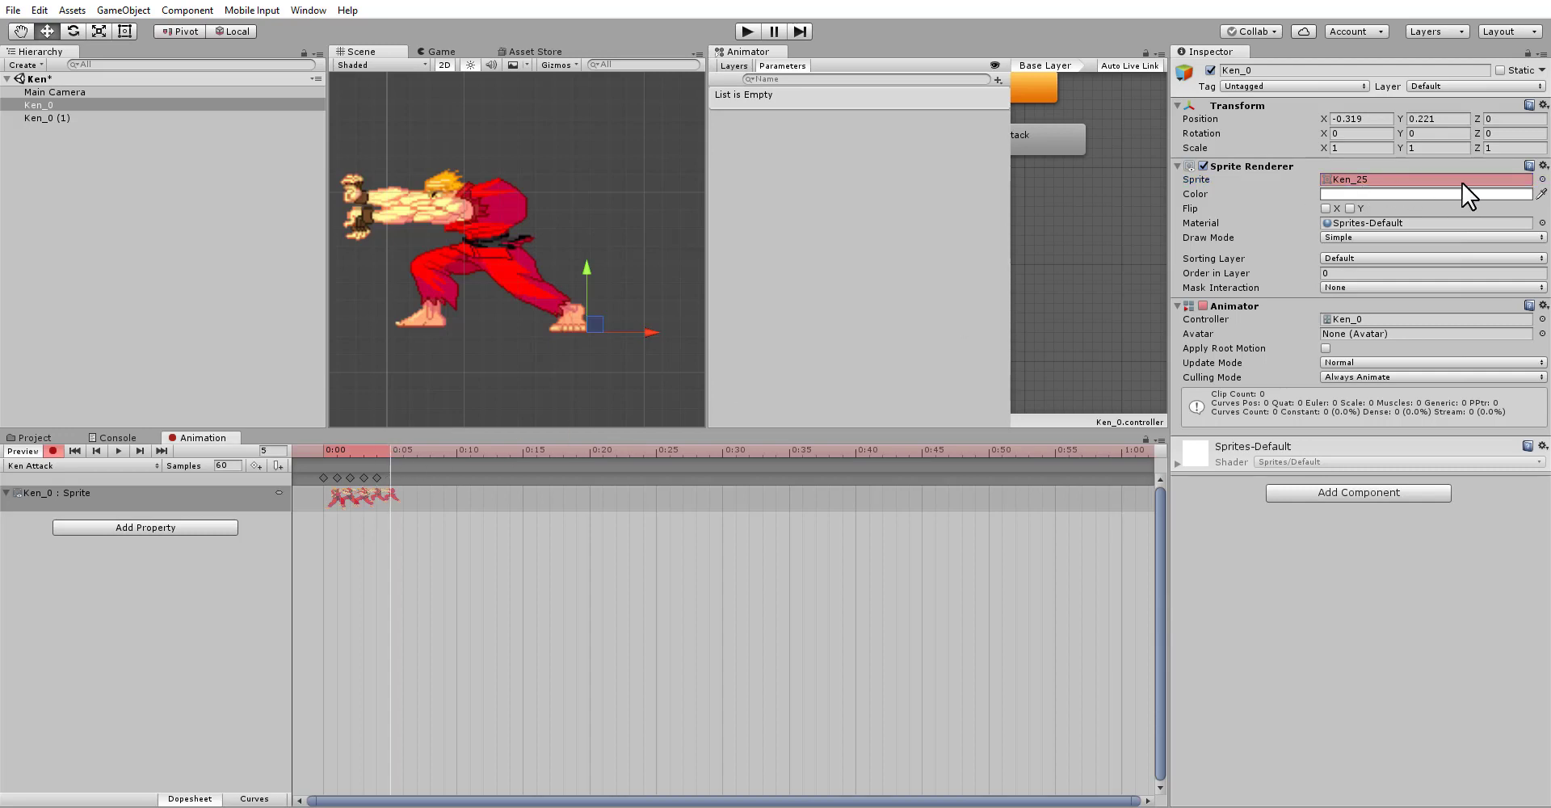
click(1541, 180)
key(Down)
key(Return)
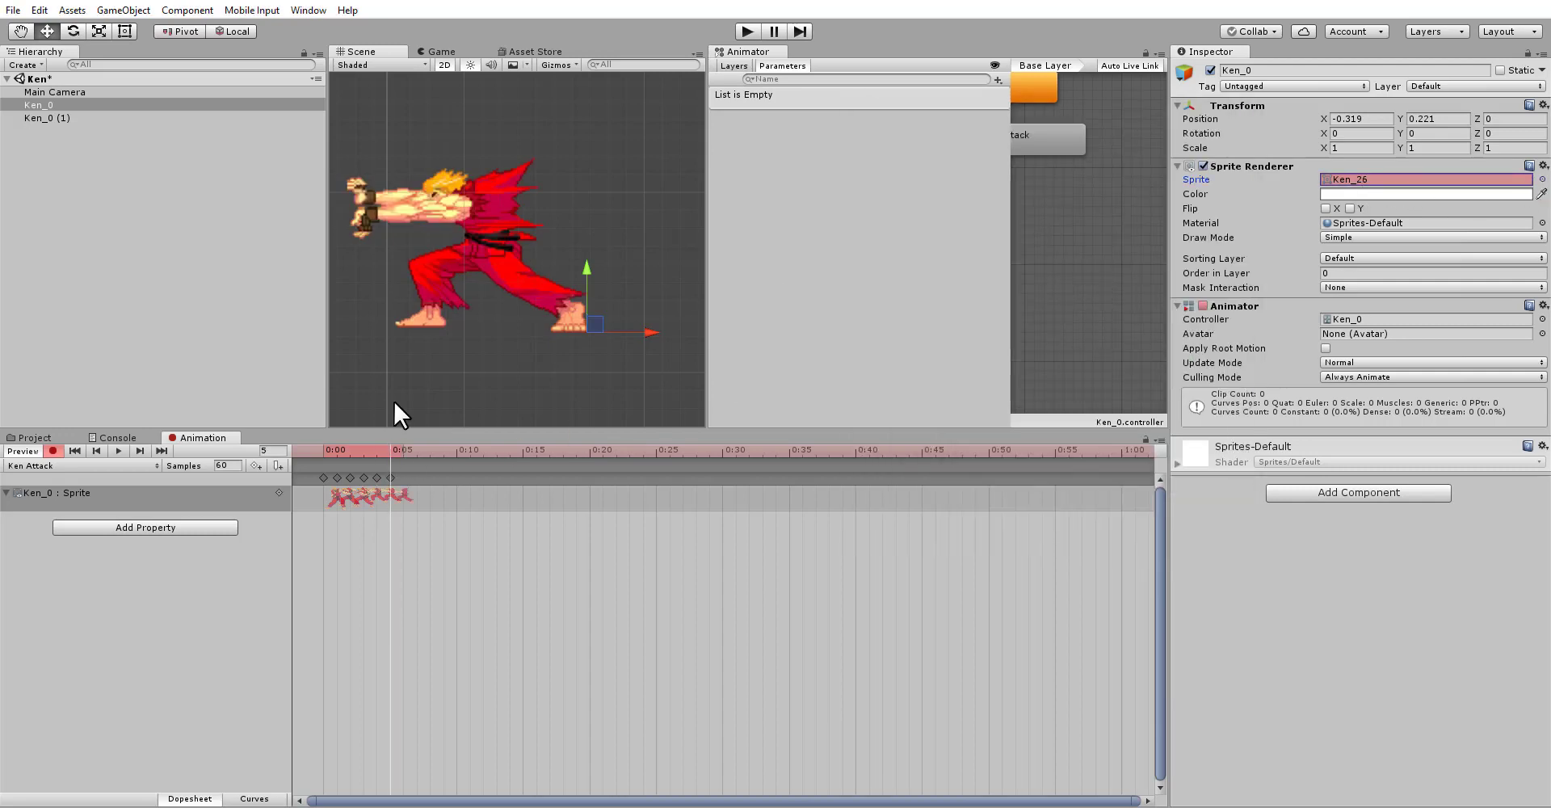
click(400, 449)
click(1541, 179)
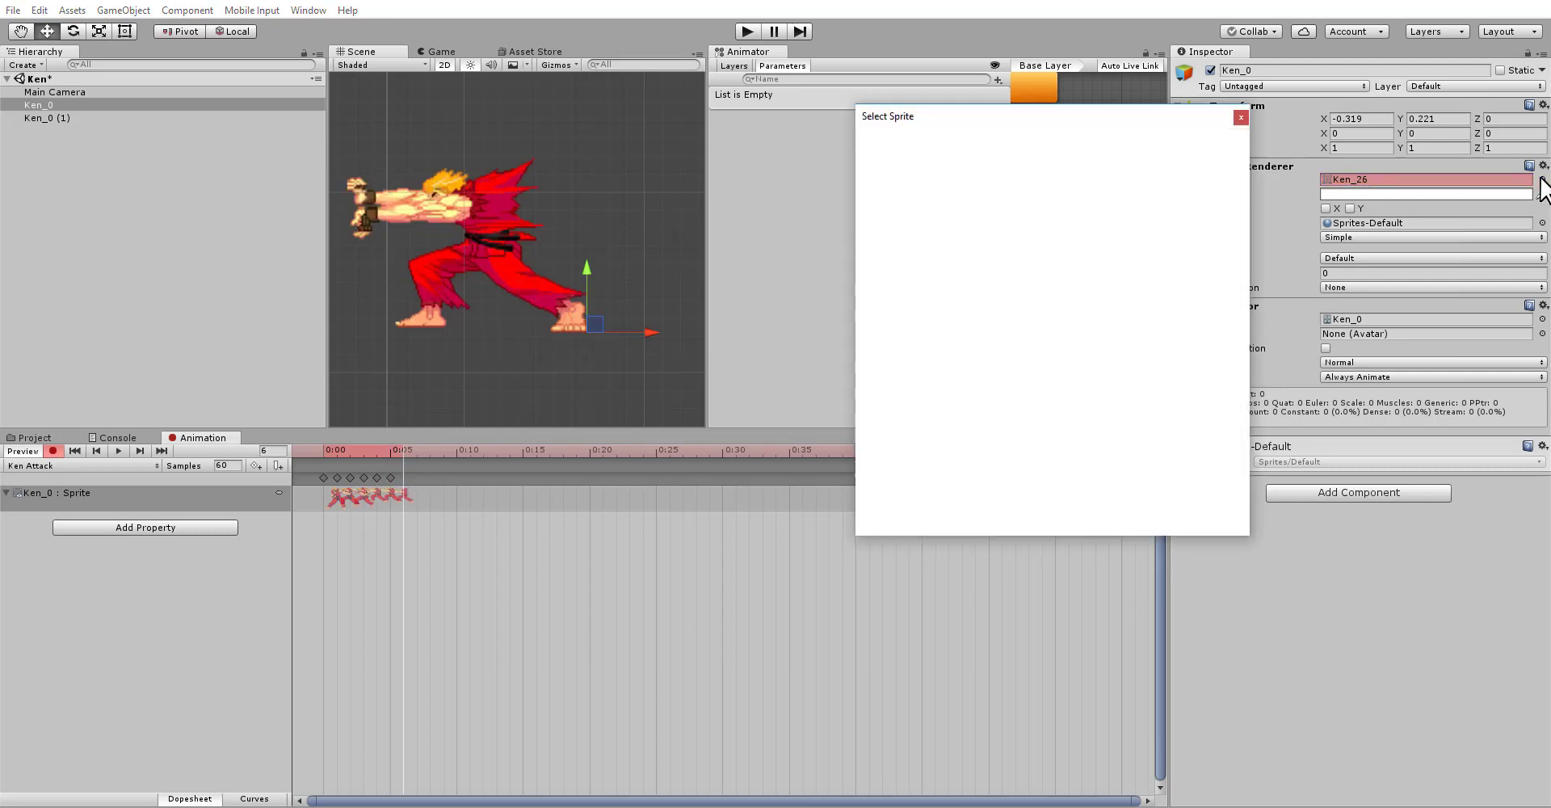
key(Down)
key(Return)
Step: Record sprite keyframes for Ken_28 at frame 7 and Ken_29 at frame 8 of the Ken Attack clip
click(413, 450)
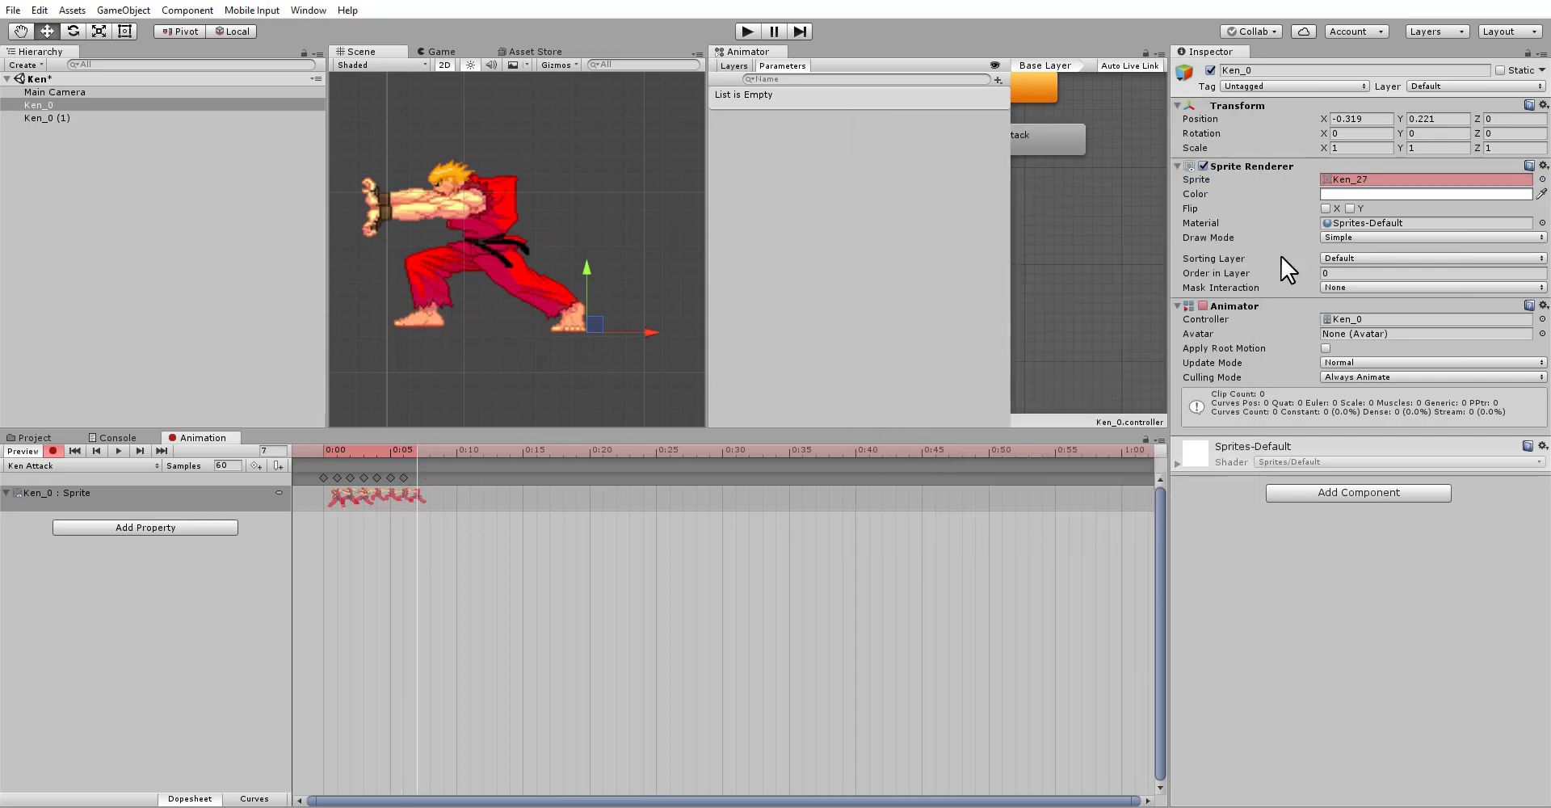
click(1541, 179)
key(Down)
key(Return)
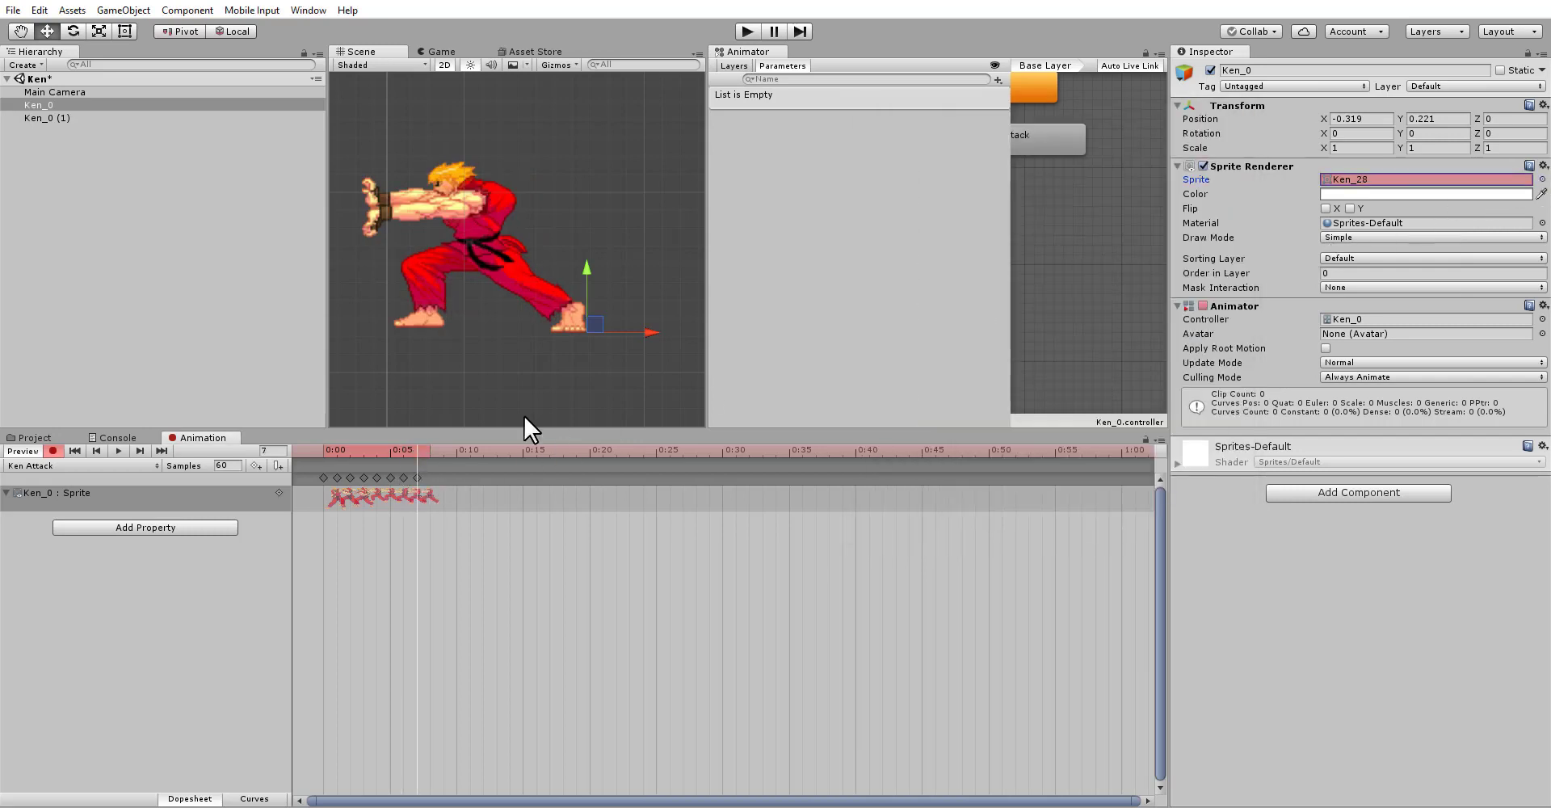
click(430, 449)
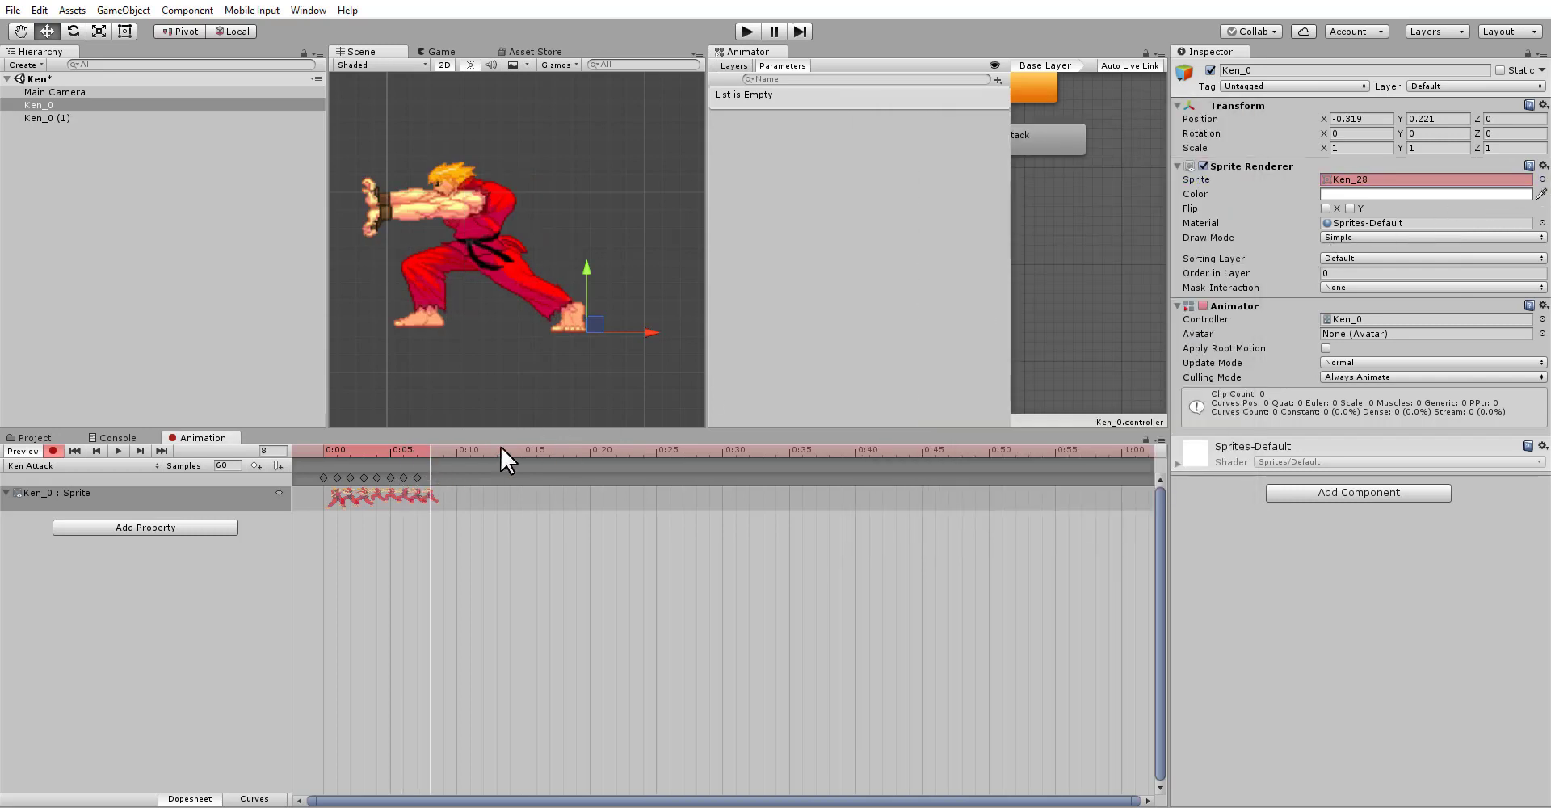
click(1541, 180)
key(Down)
key(Return)
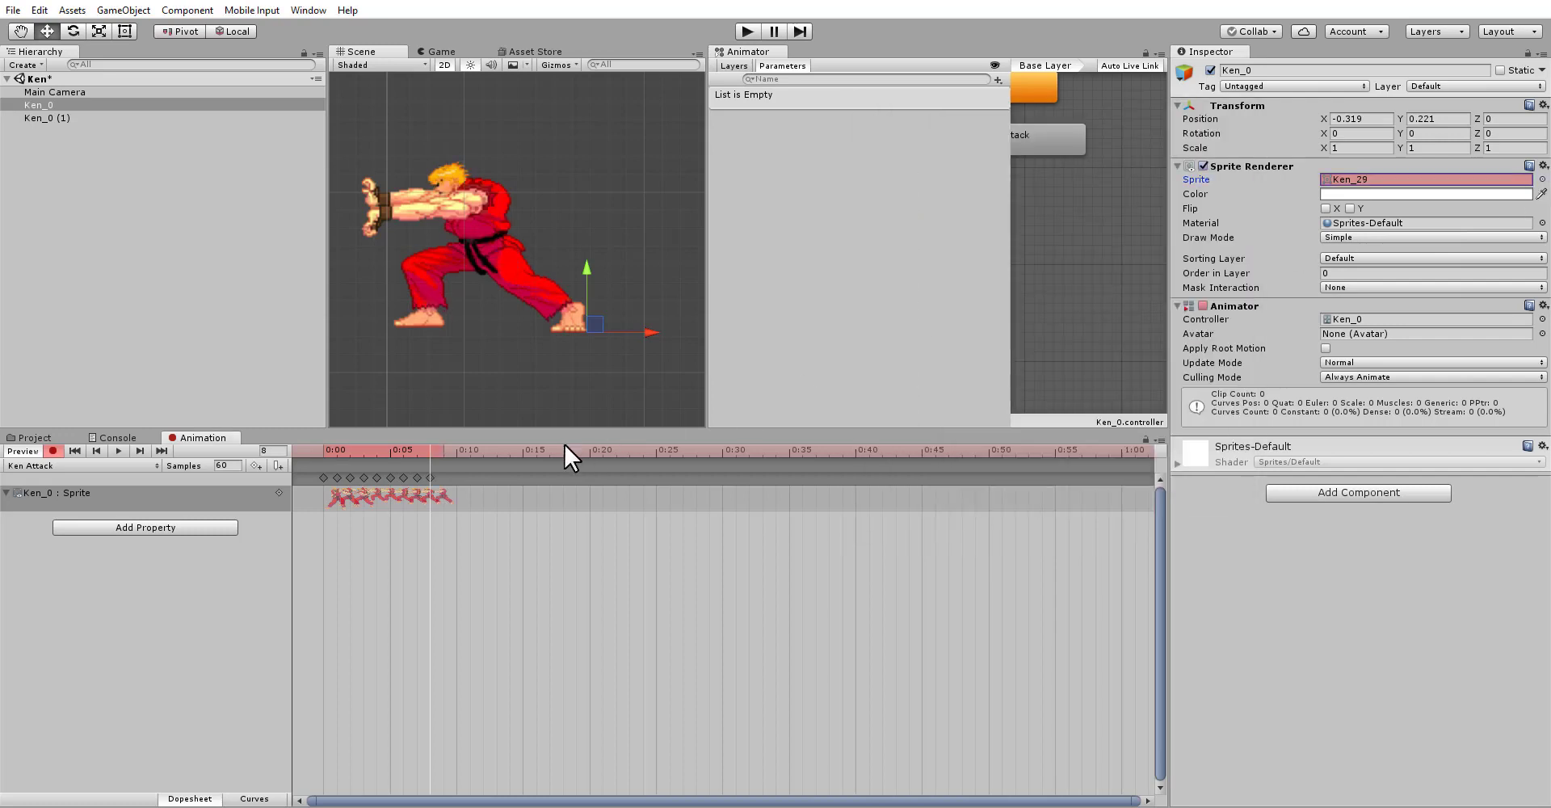
Step: Record a sprite keyframe for Ken_30 at frame 9 of the Ken Attack clip
click(443, 449)
click(1540, 179)
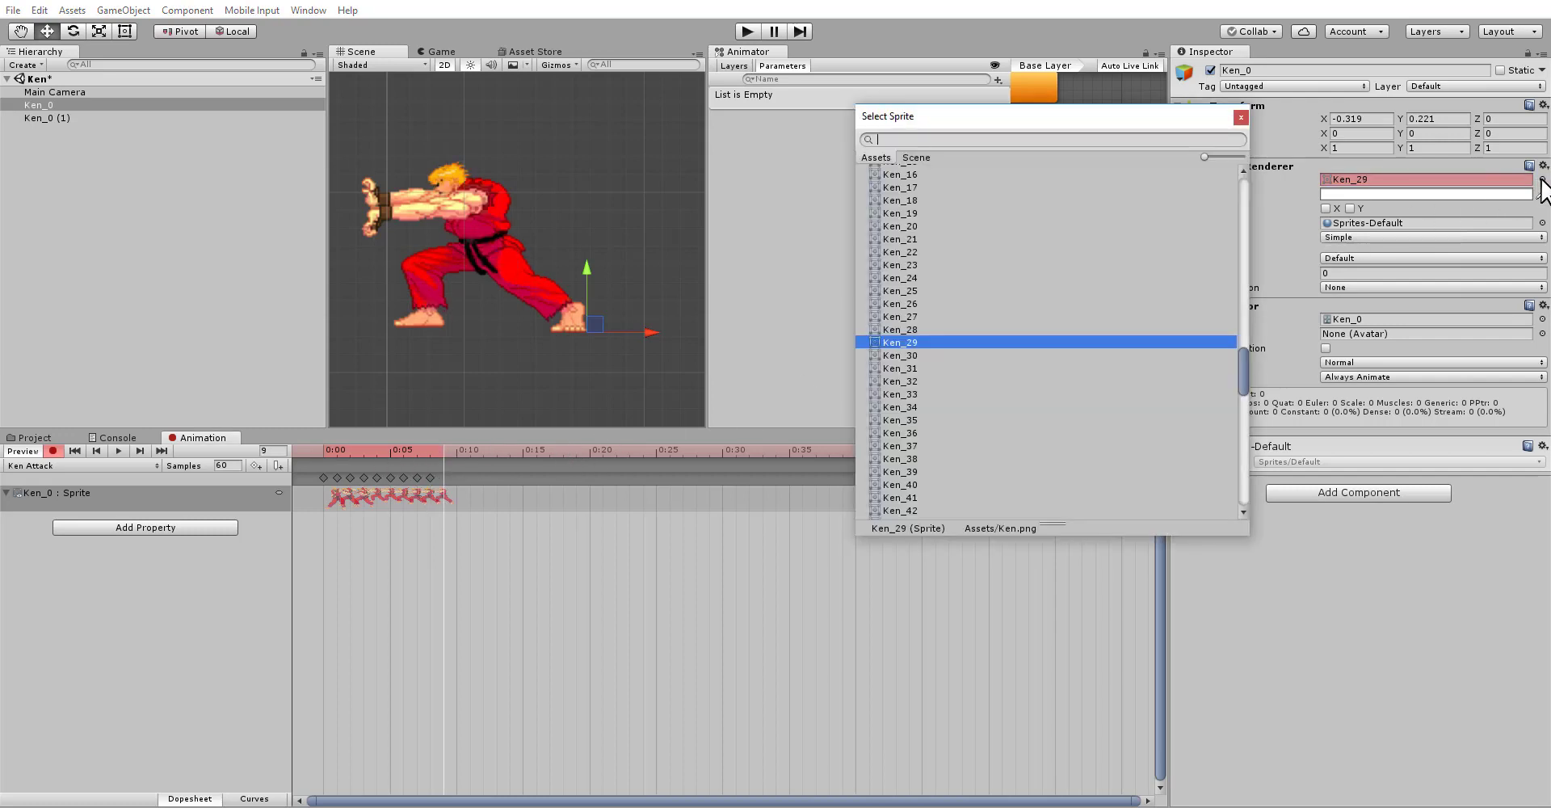
key(Down)
key(Return)
Step: Record a sprite keyframe for Ken_31 at frame 10 of the Ken Attack clip
click(455, 450)
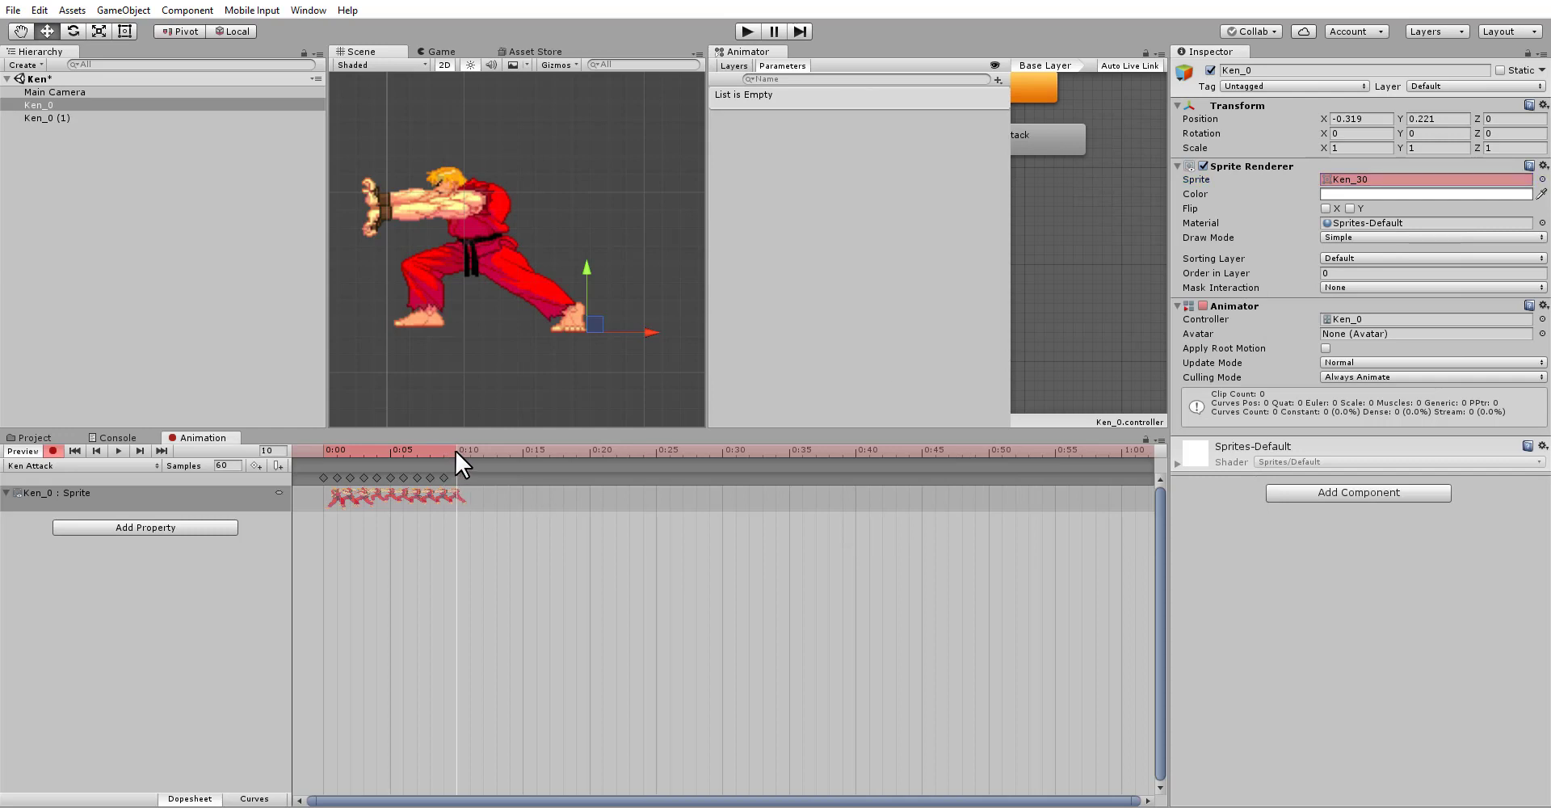
click(1541, 180)
key(Down)
key(Return)
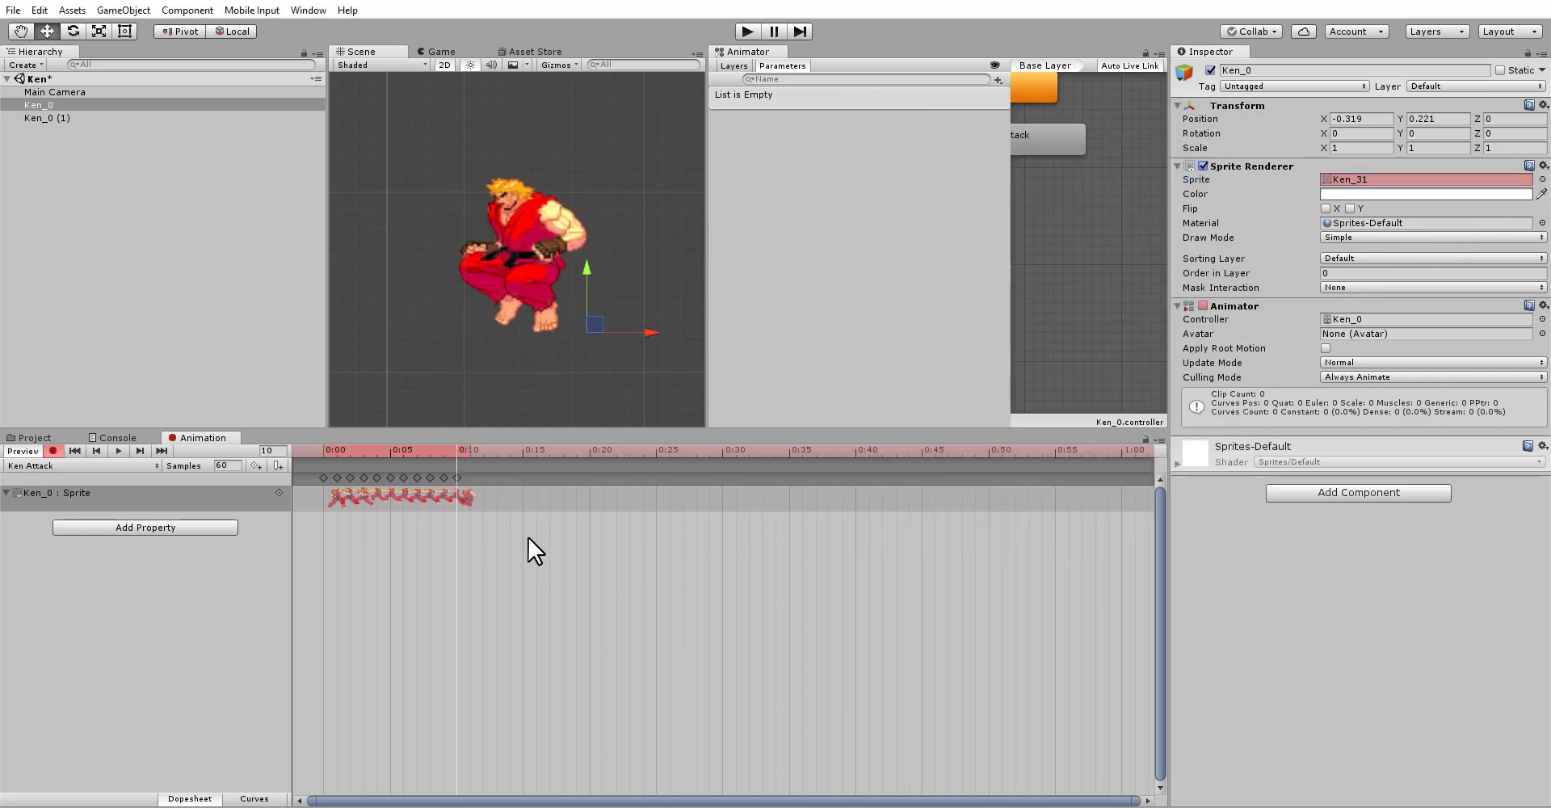
Step: Change the sprite of the frame 10 keyframe in the Ken Attack clip to Ken_30
mouse_move(477, 450)
mouse_down()
mouse_move(443, 451)
mouse_move(457, 450)
mouse_up()
click(1542, 179)
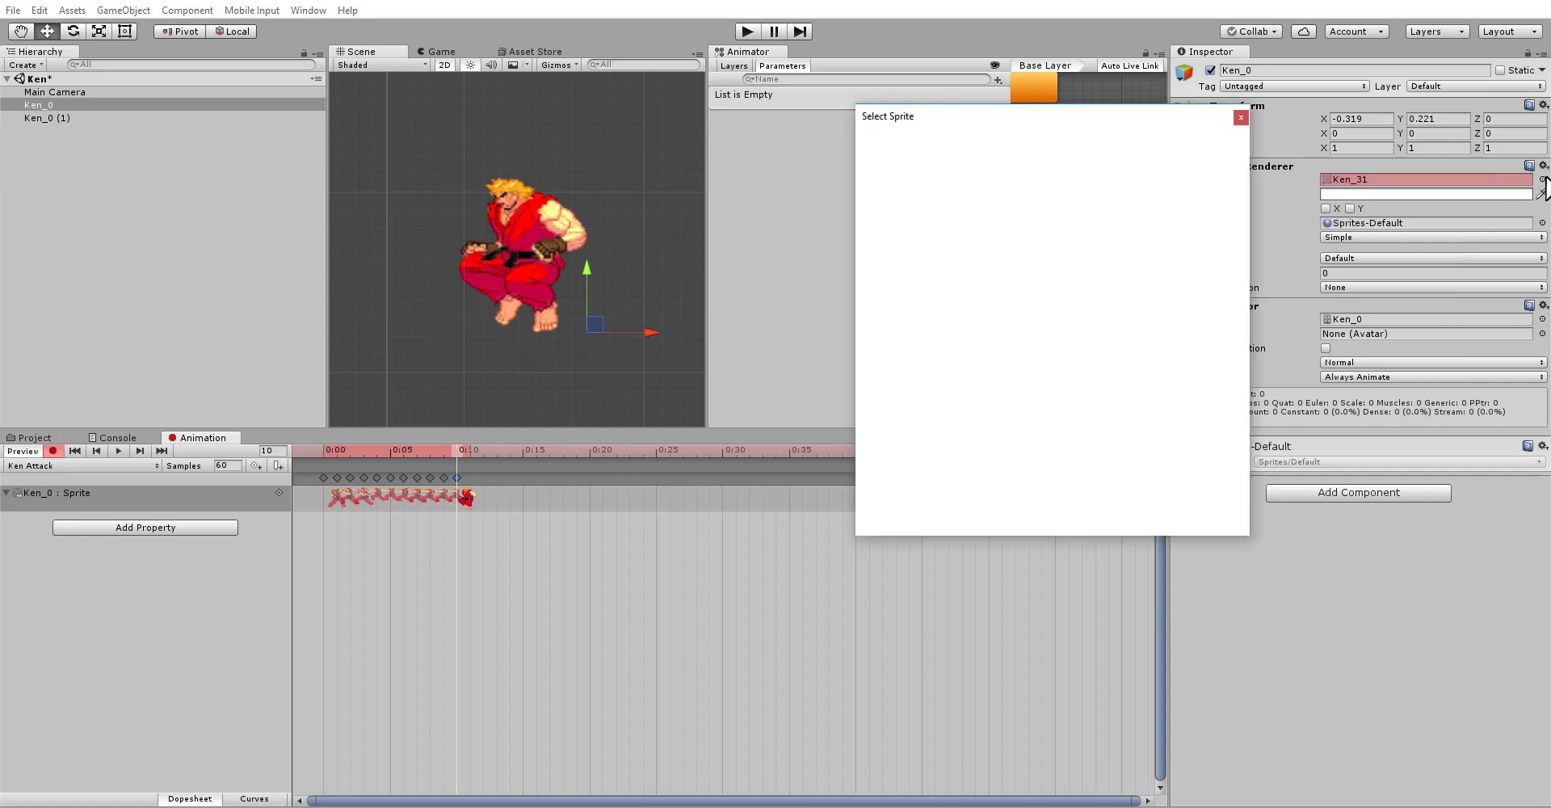
click(924, 328)
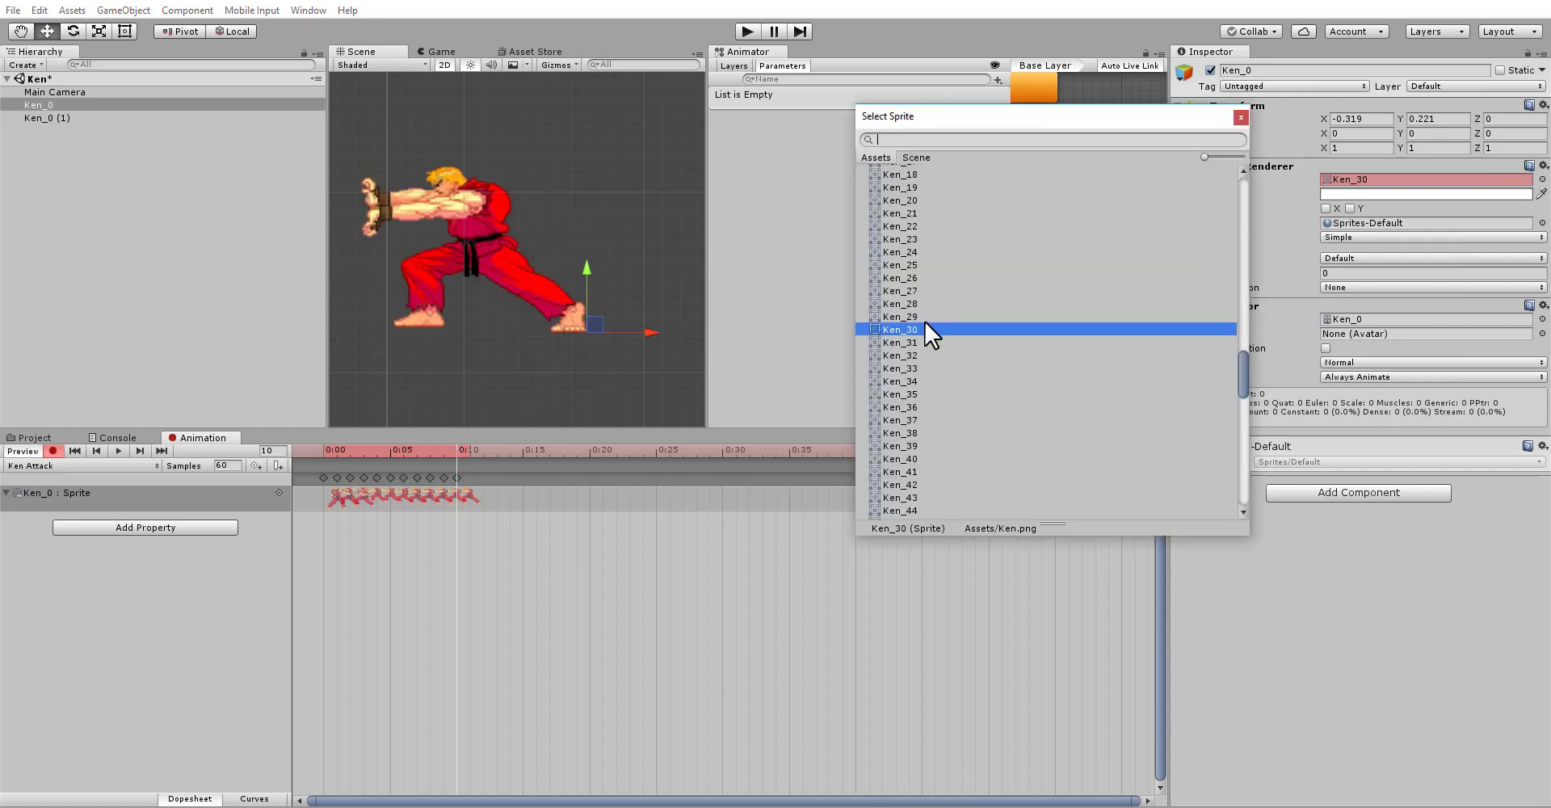
click(1244, 118)
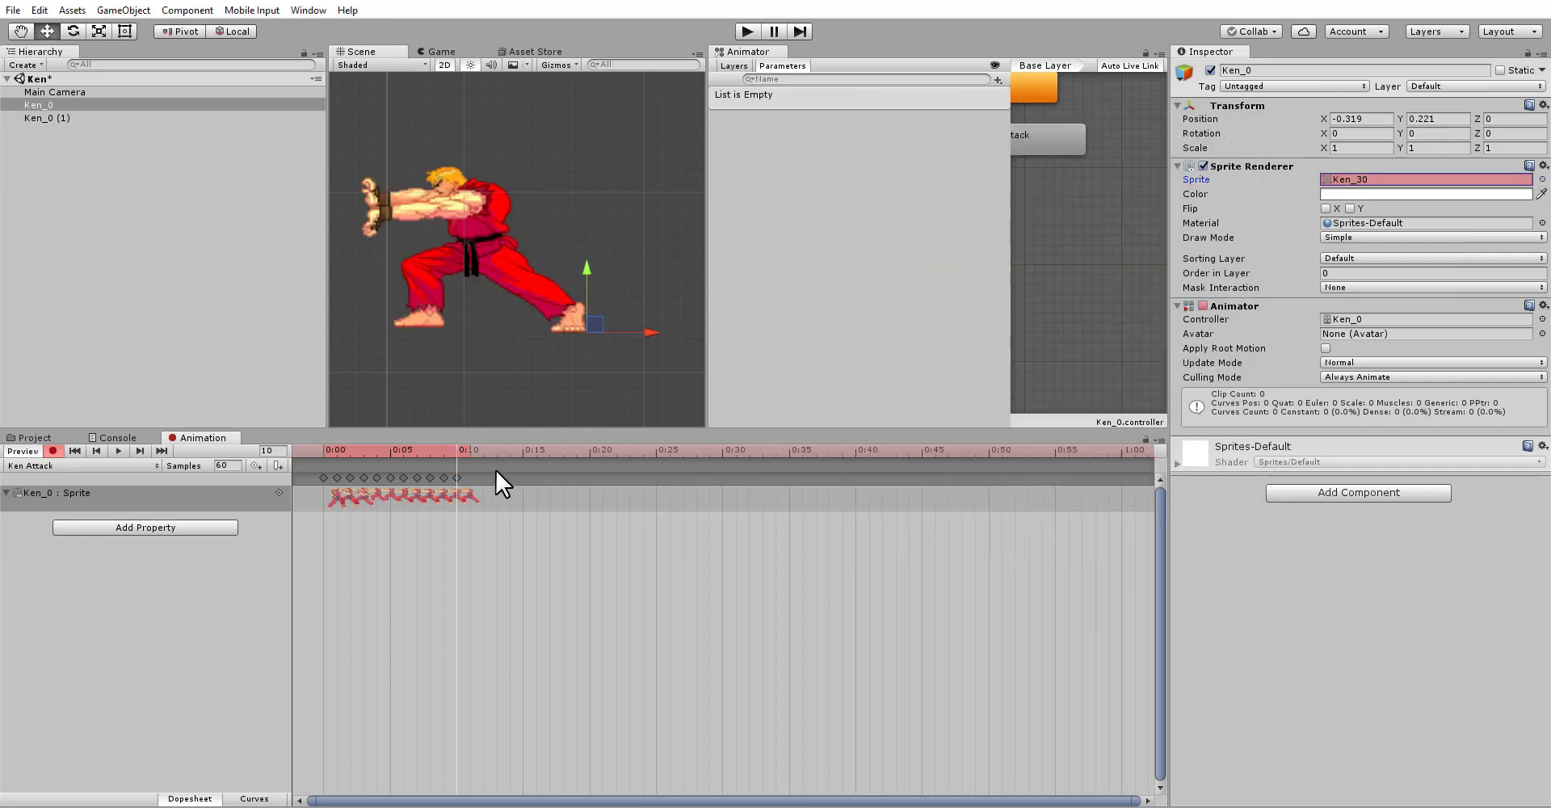
Step: Try deleting the keyframes at frames 9 and 10, undo that, and delete only the keyframe at frame 10
drag(495, 472, 441, 497)
key(Delete)
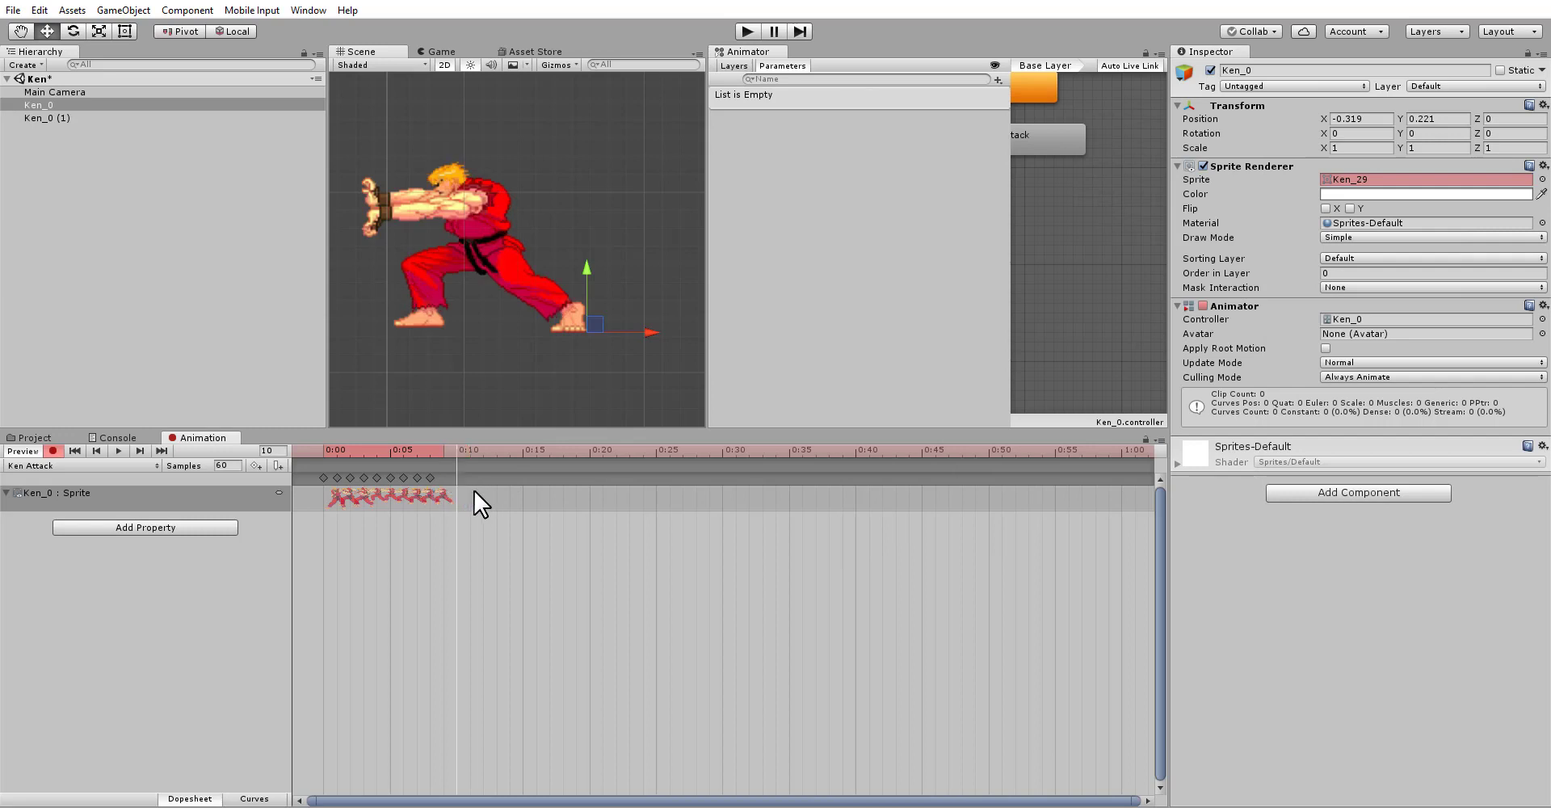
key(ctrl+z)
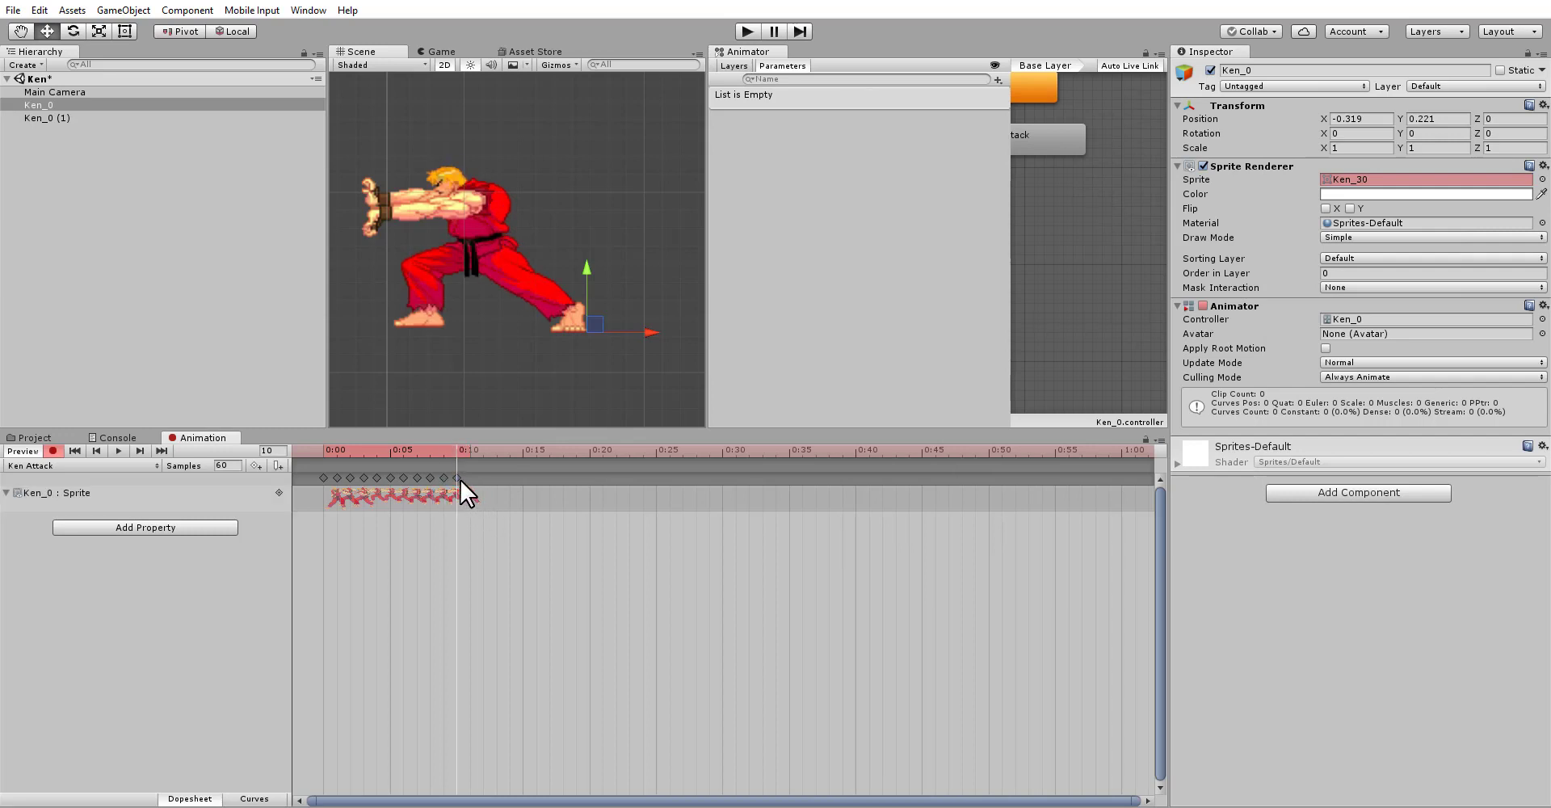
Step: Play back the Ken Attack clip and set its sample rate to 15
click(395, 451)
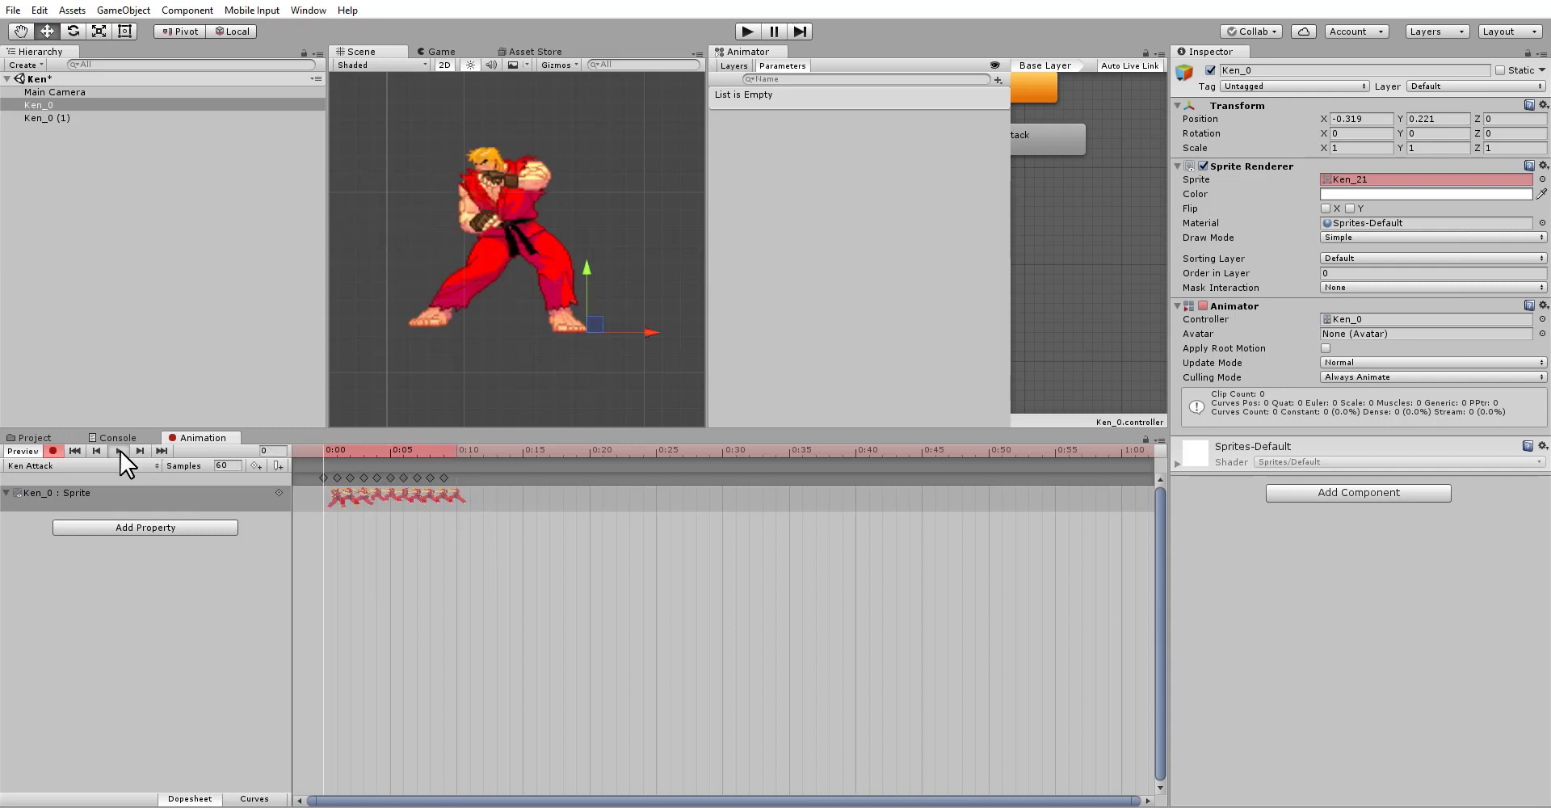
click(120, 451)
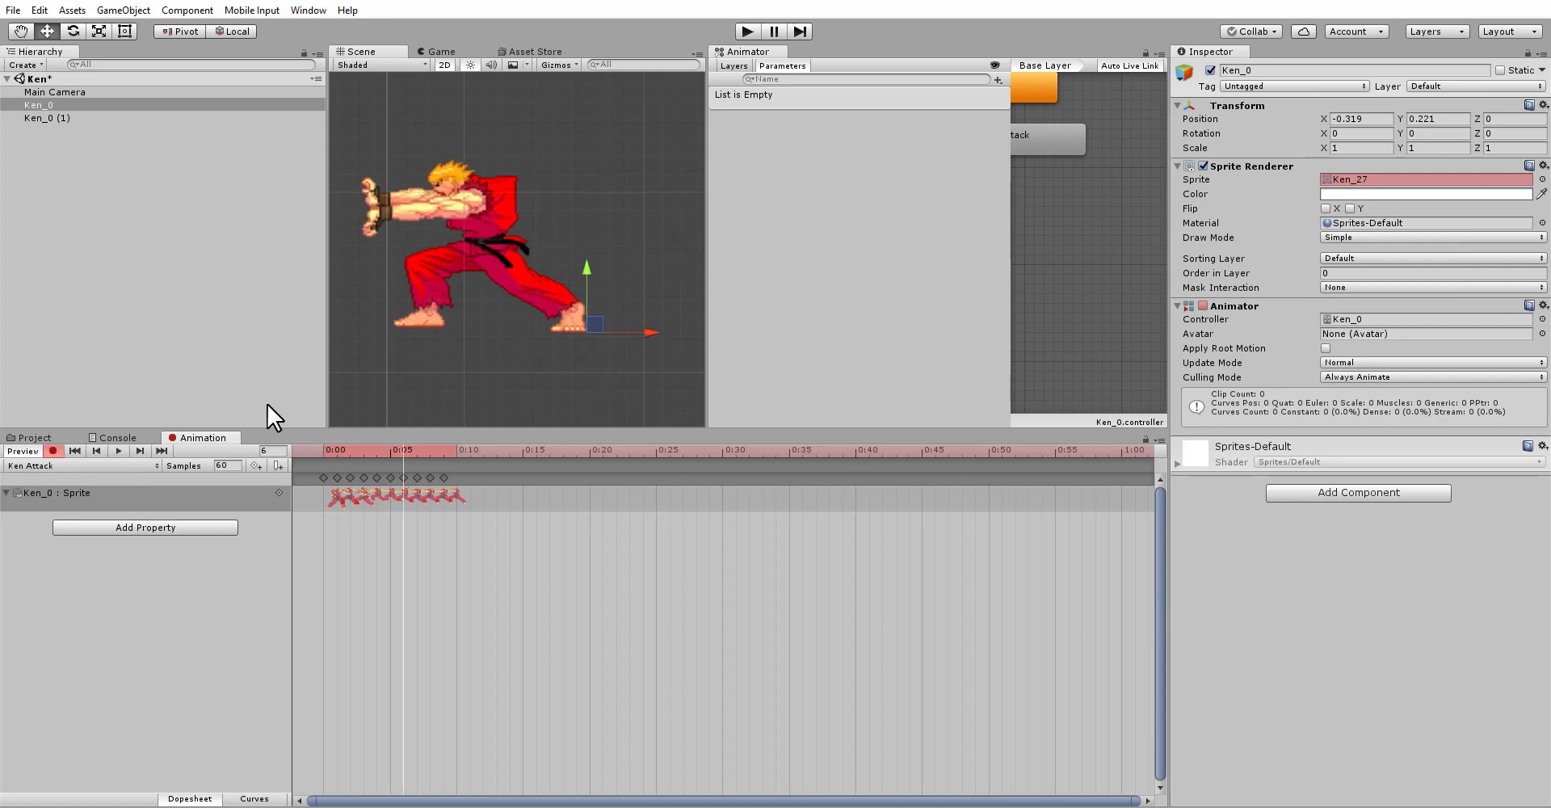
click(120, 452)
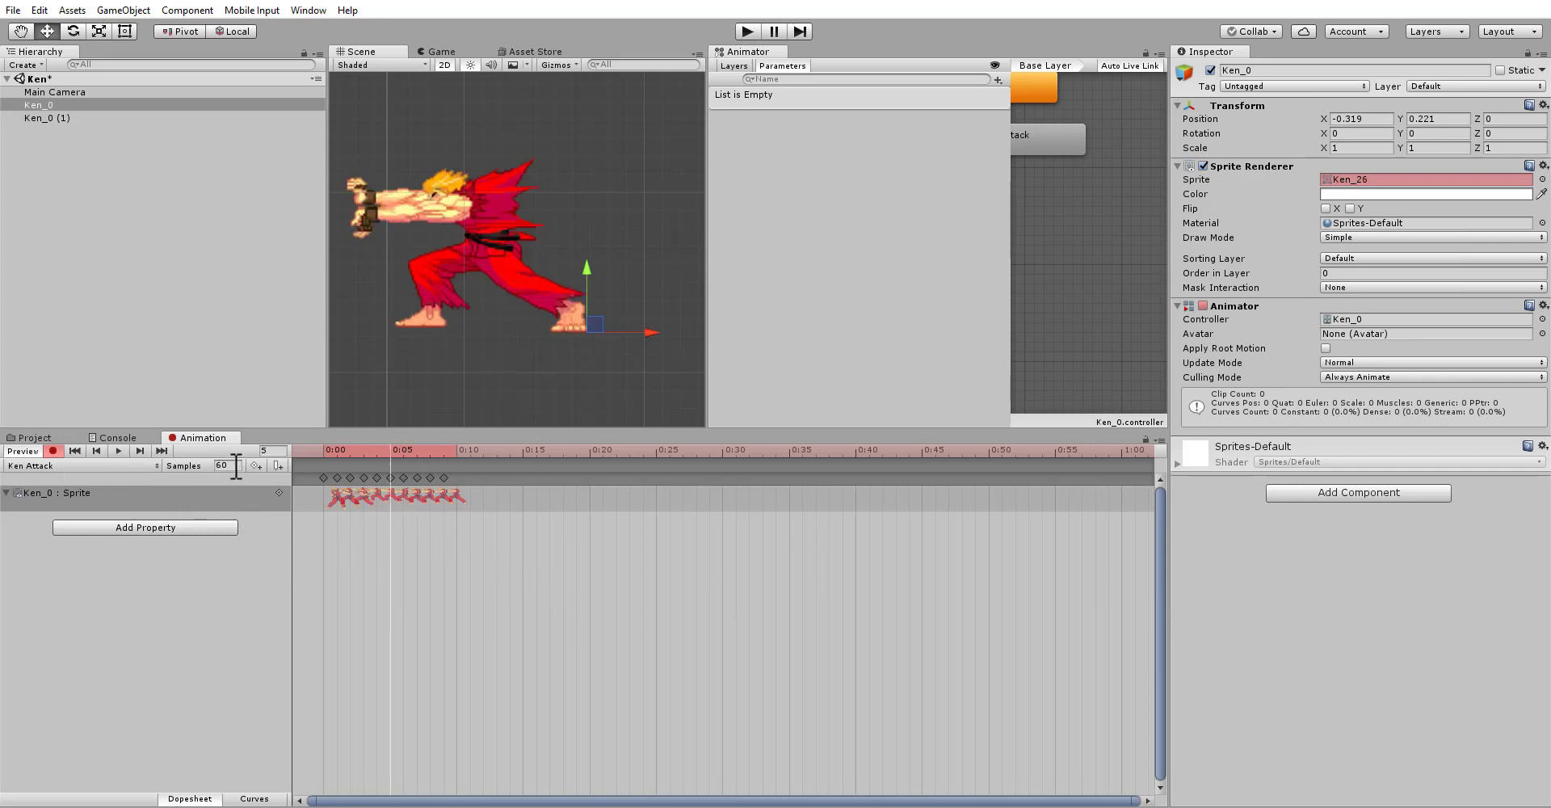
text(15)
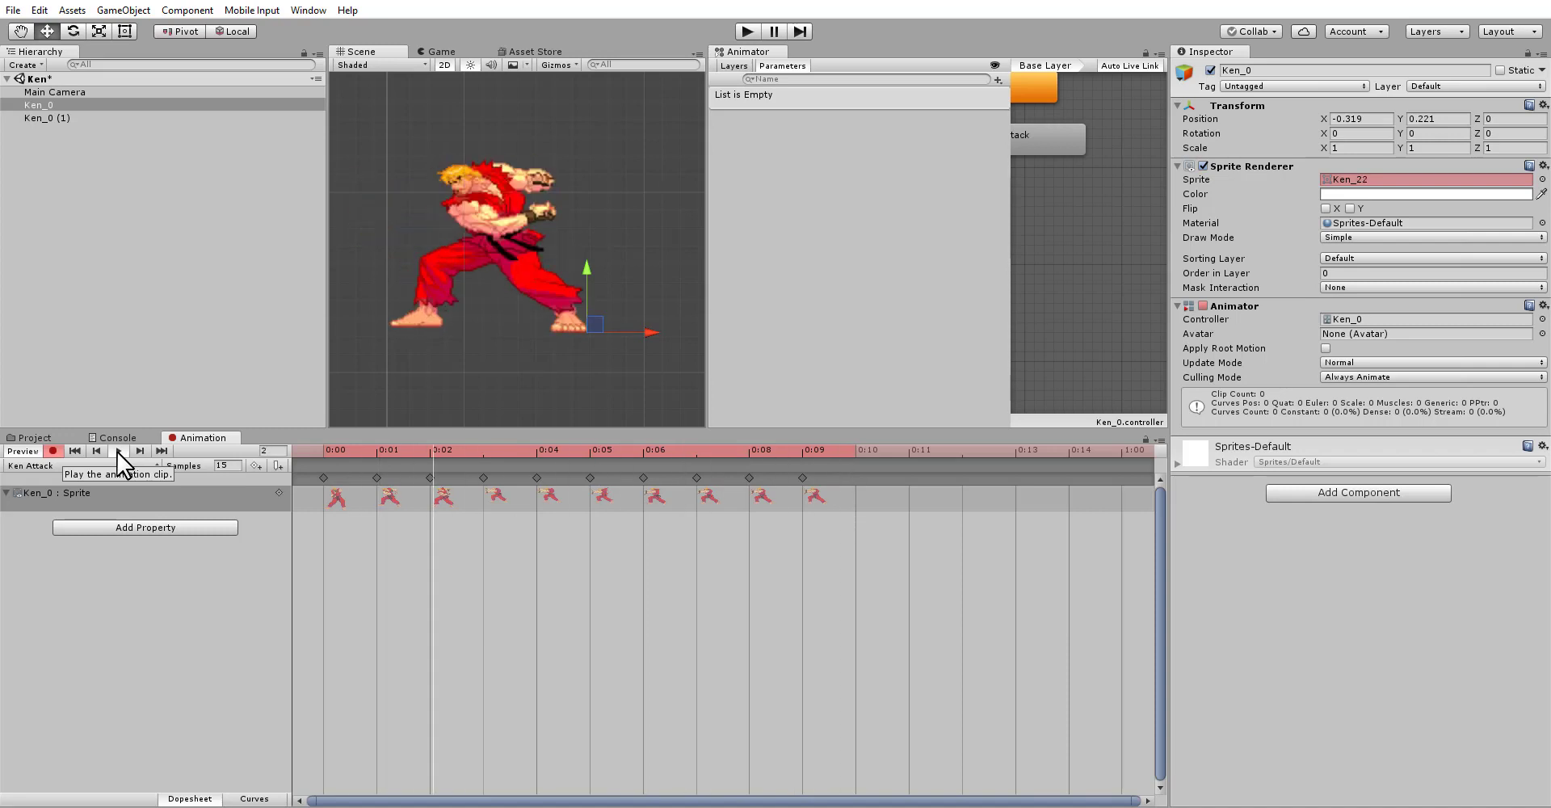
Step: Stretch all Ken Attack keyframes so the last one lands on frame 12, and stop the playback
drag(308, 482, 841, 593)
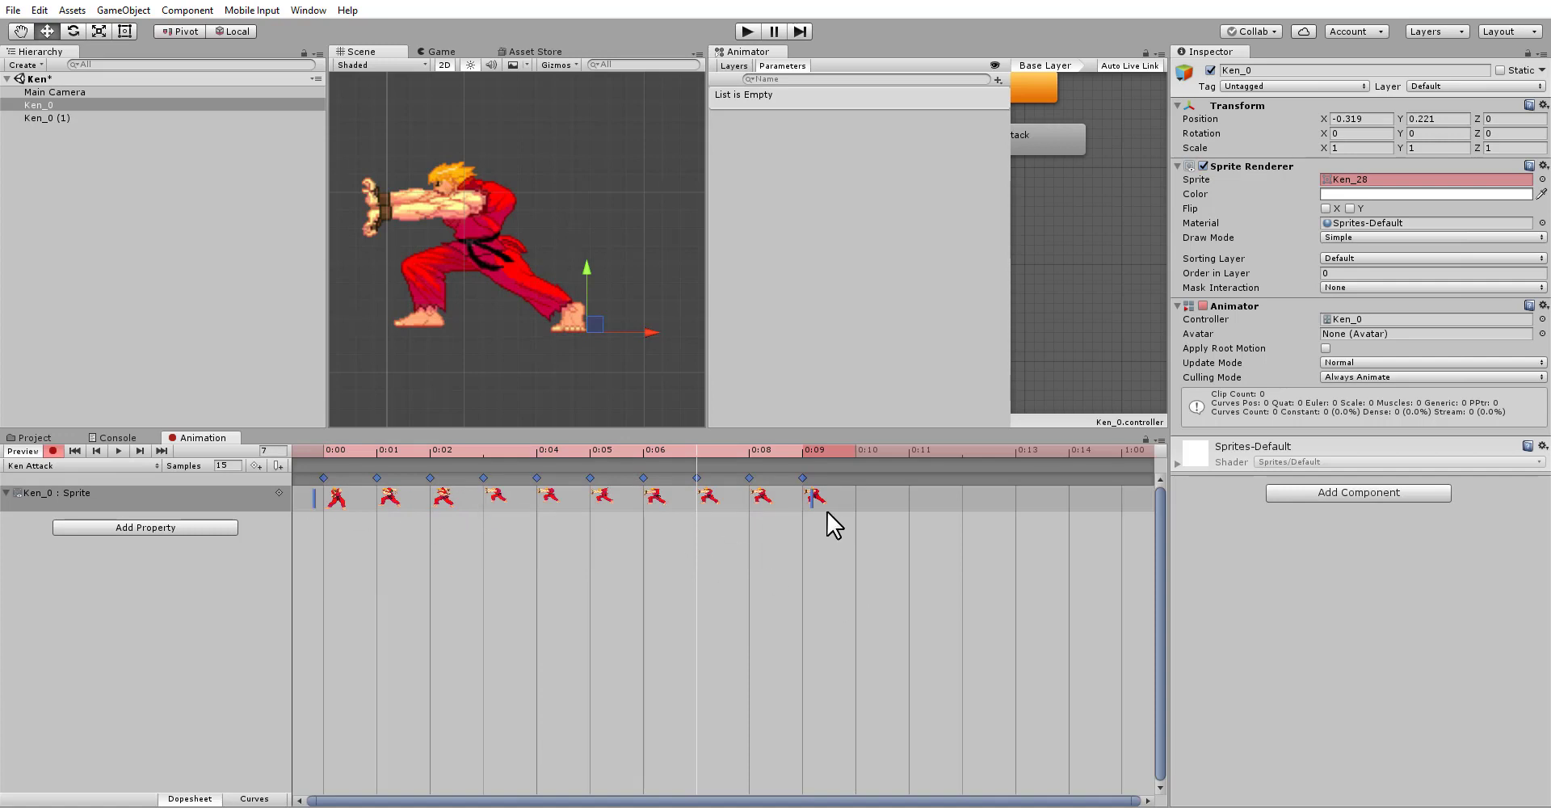
drag(814, 501, 936, 508)
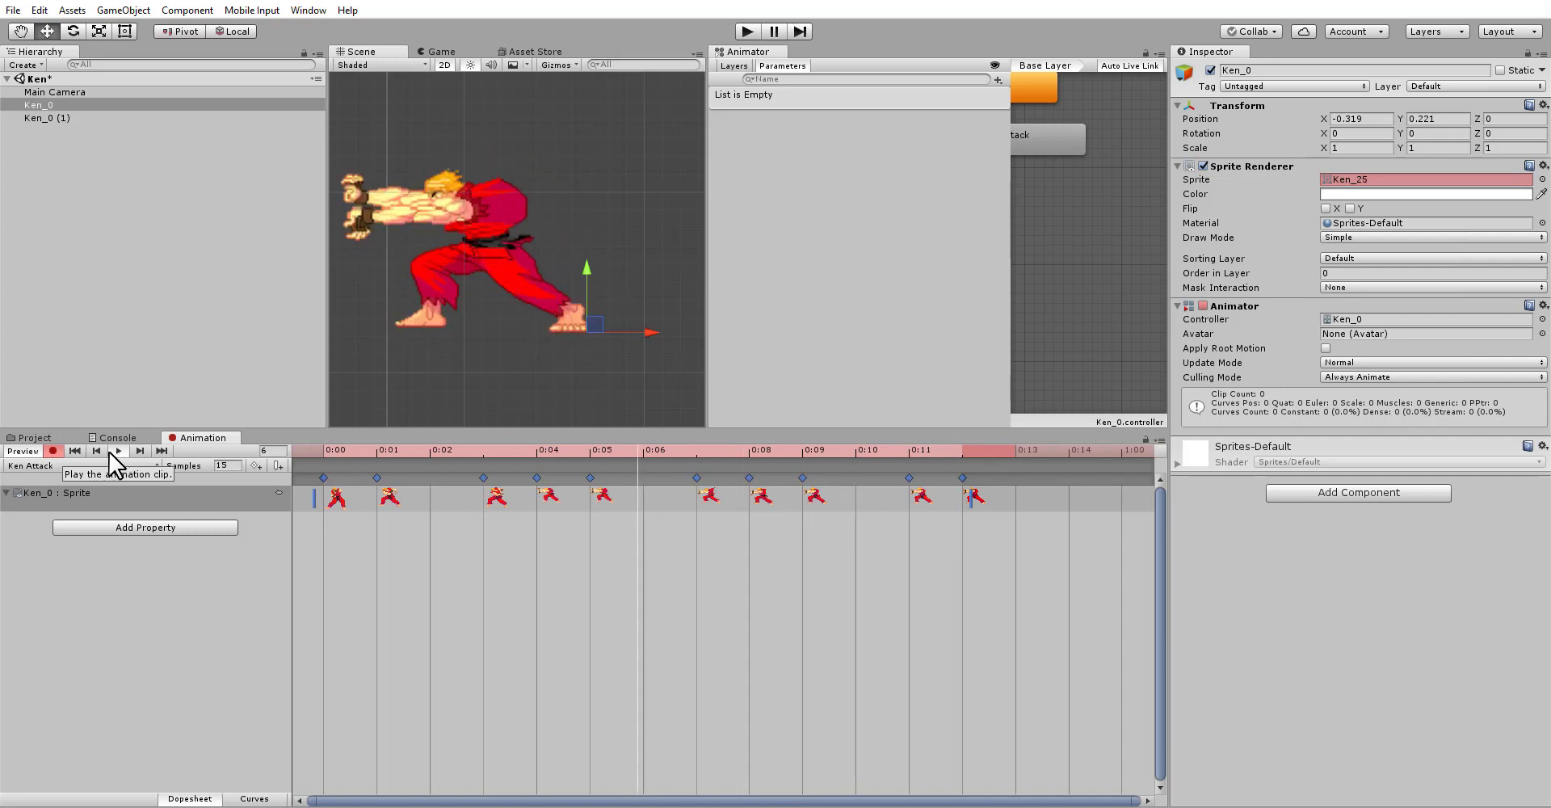
click(115, 449)
Step: Switch to the Idle clip and preview its playback
click(36, 464)
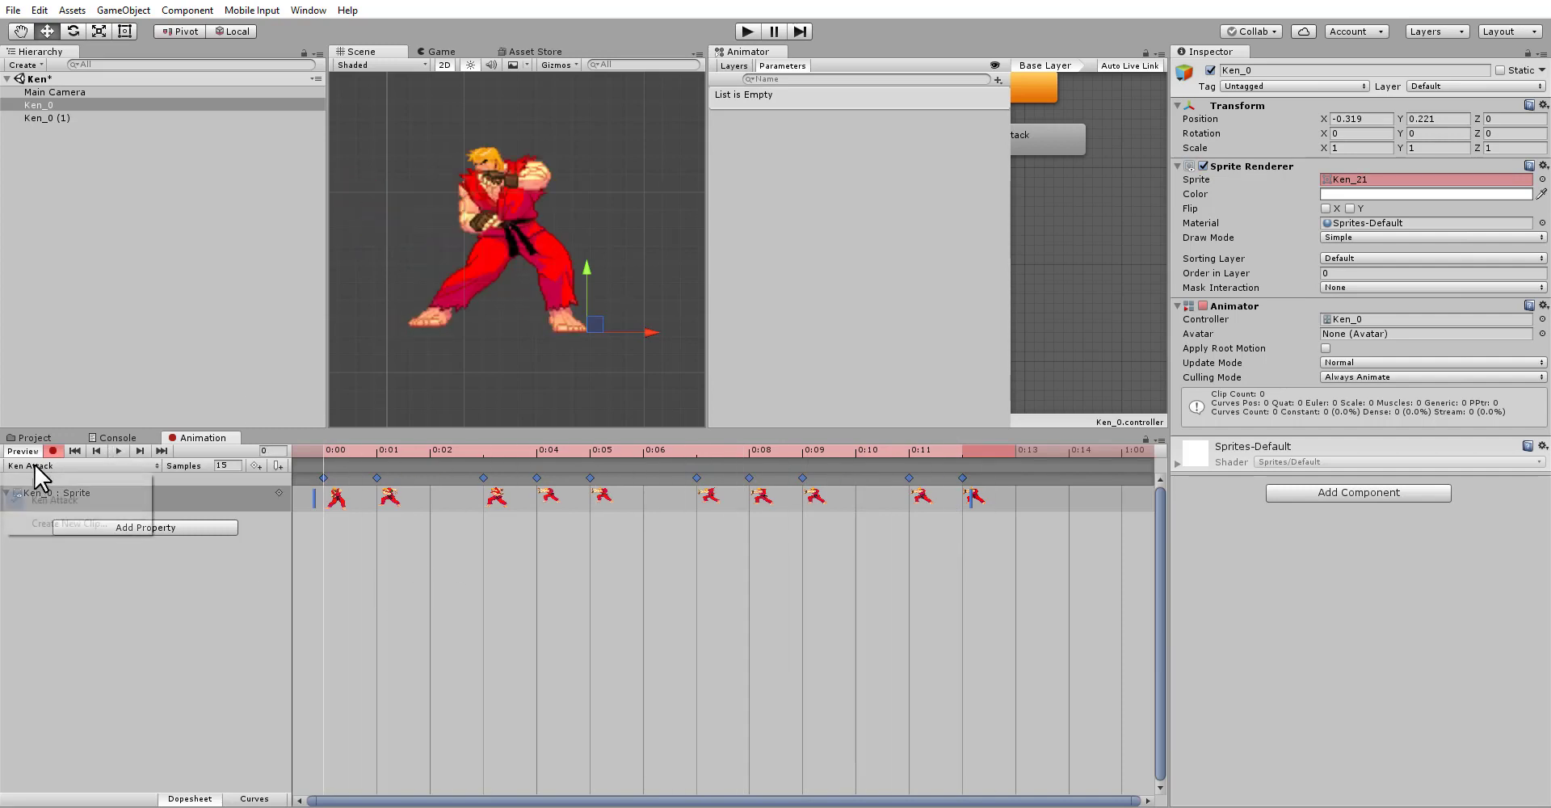
click(36, 481)
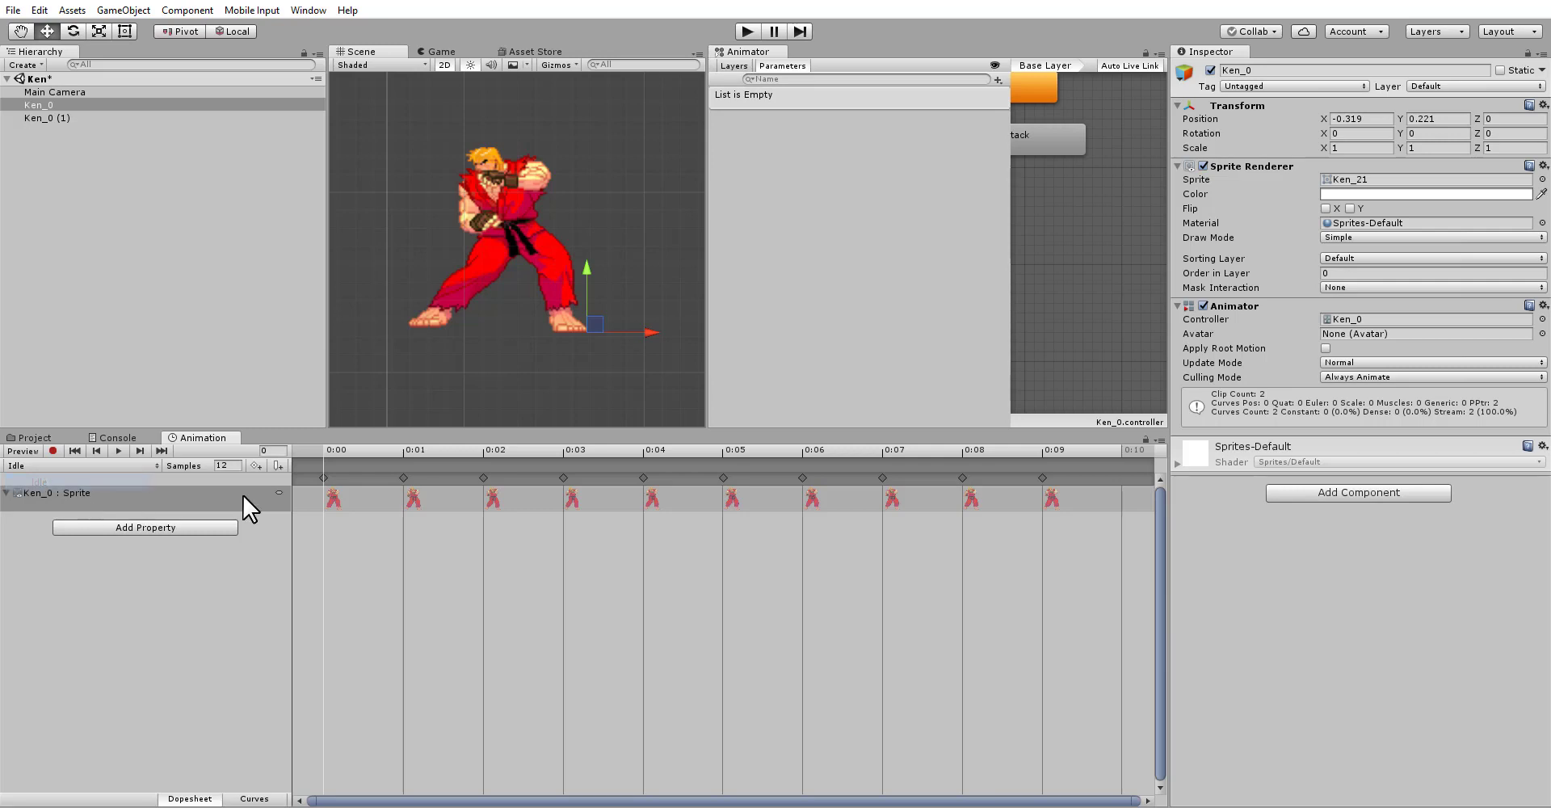
click(119, 451)
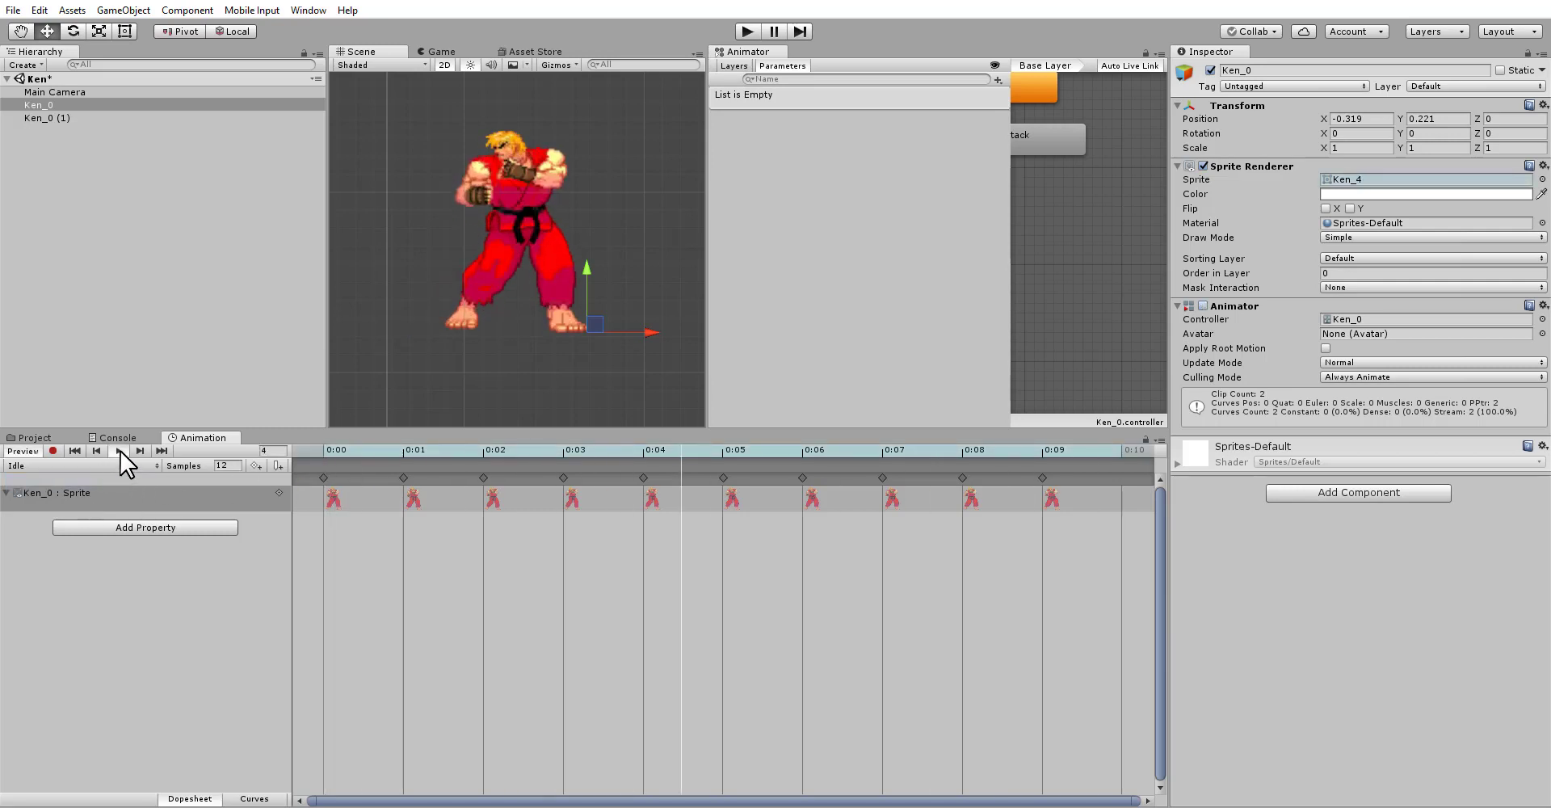
click(120, 450)
Step: Set the Idle clip's sample rate to 15 and play it back
click(229, 466)
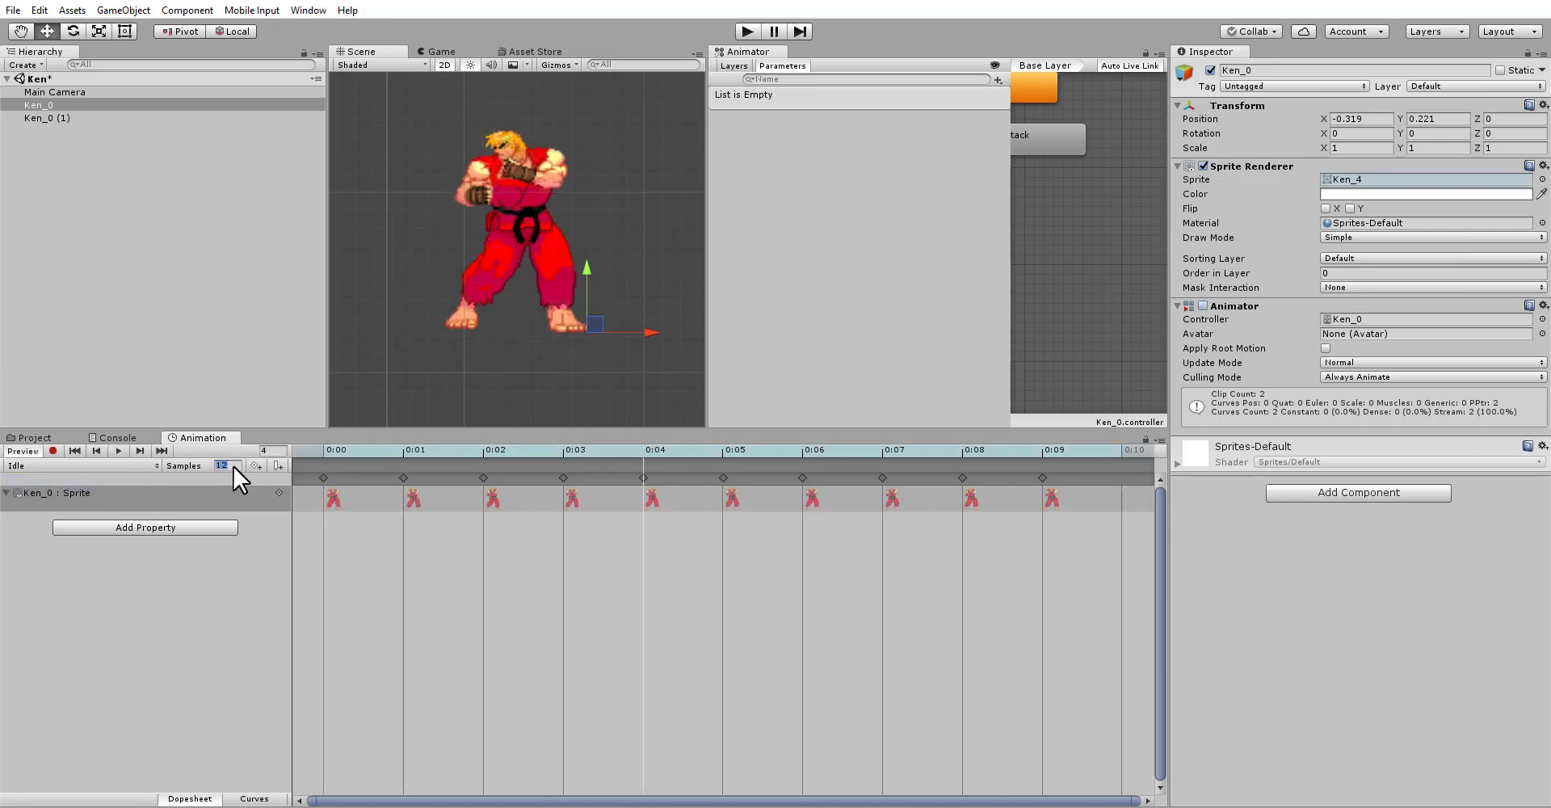
text(15)
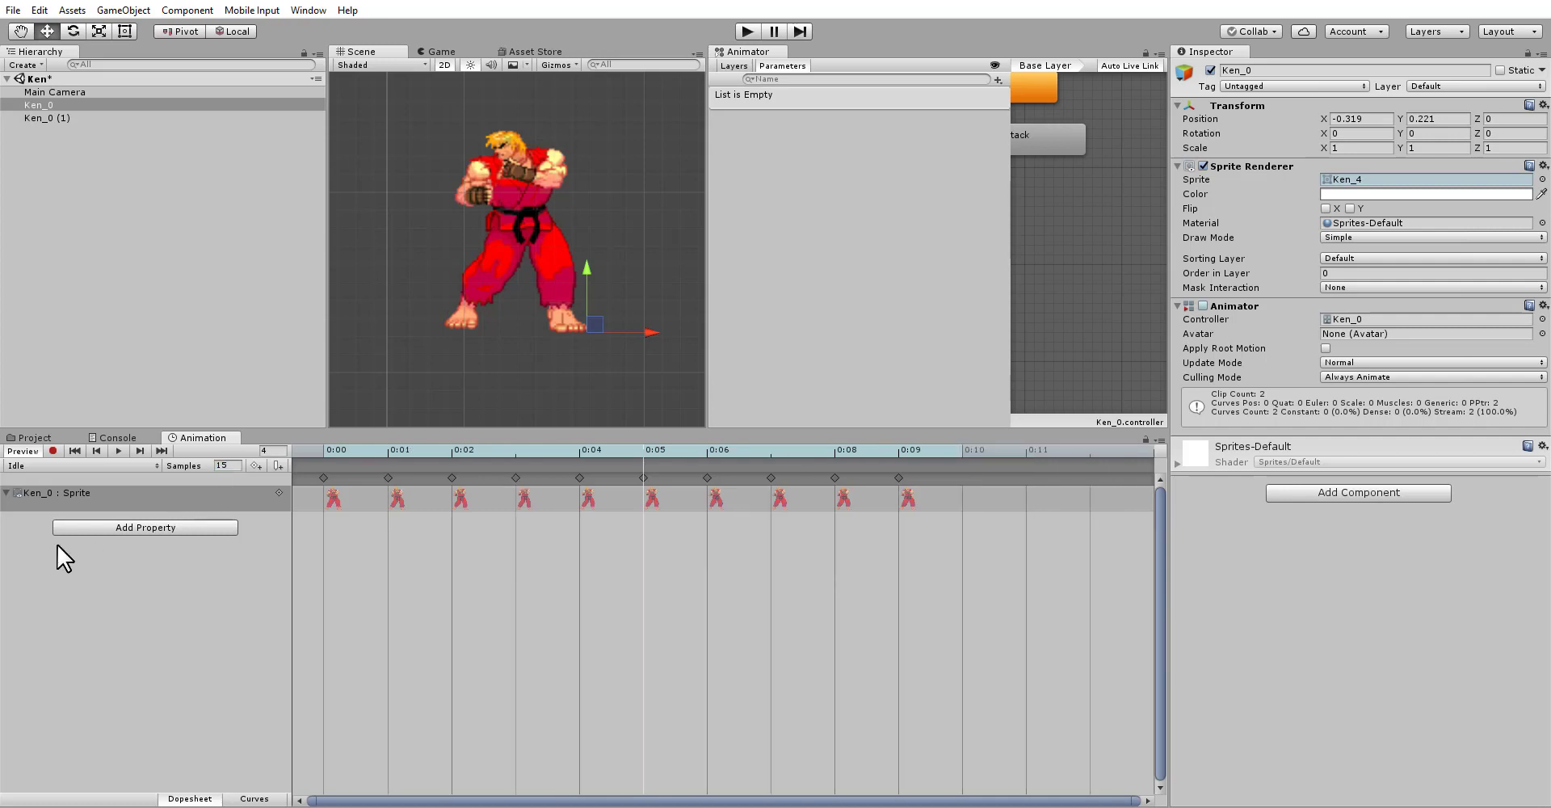
click(119, 451)
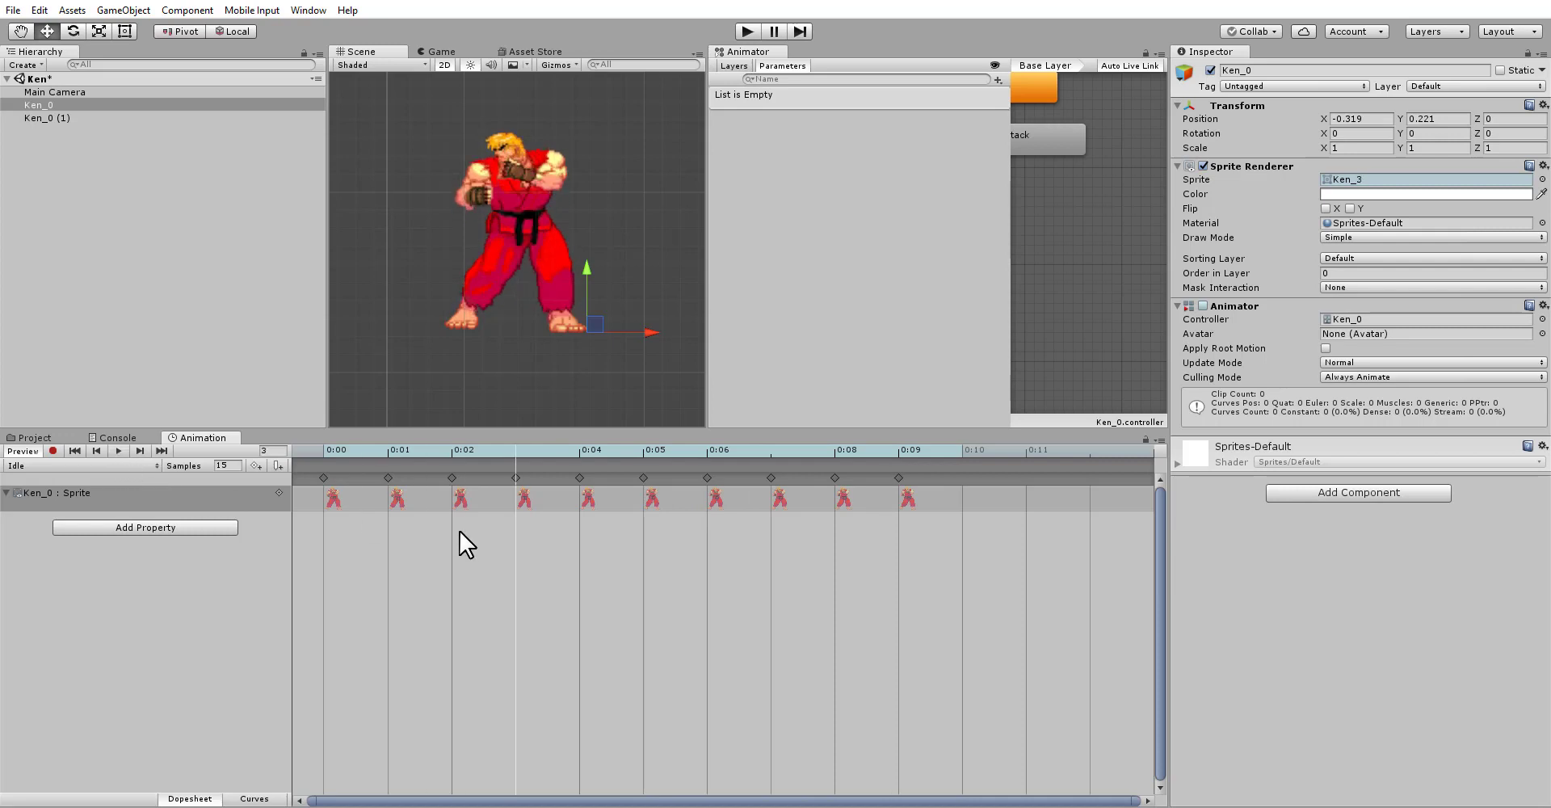
Step: Set the Idle clip's sample rate to 20 and preview its speed
click(236, 465)
text(20)
key(Return)
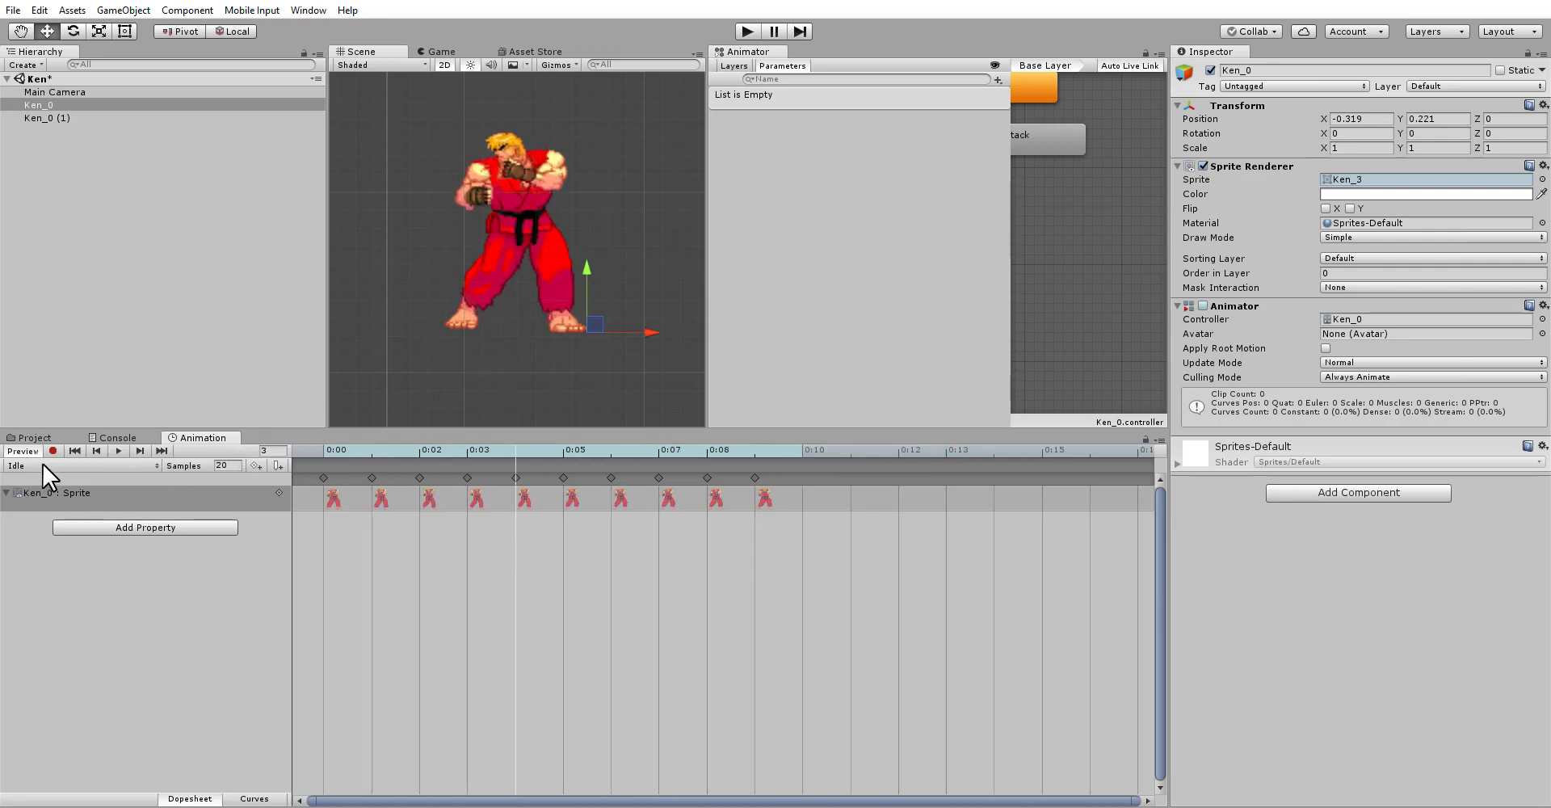
click(118, 450)
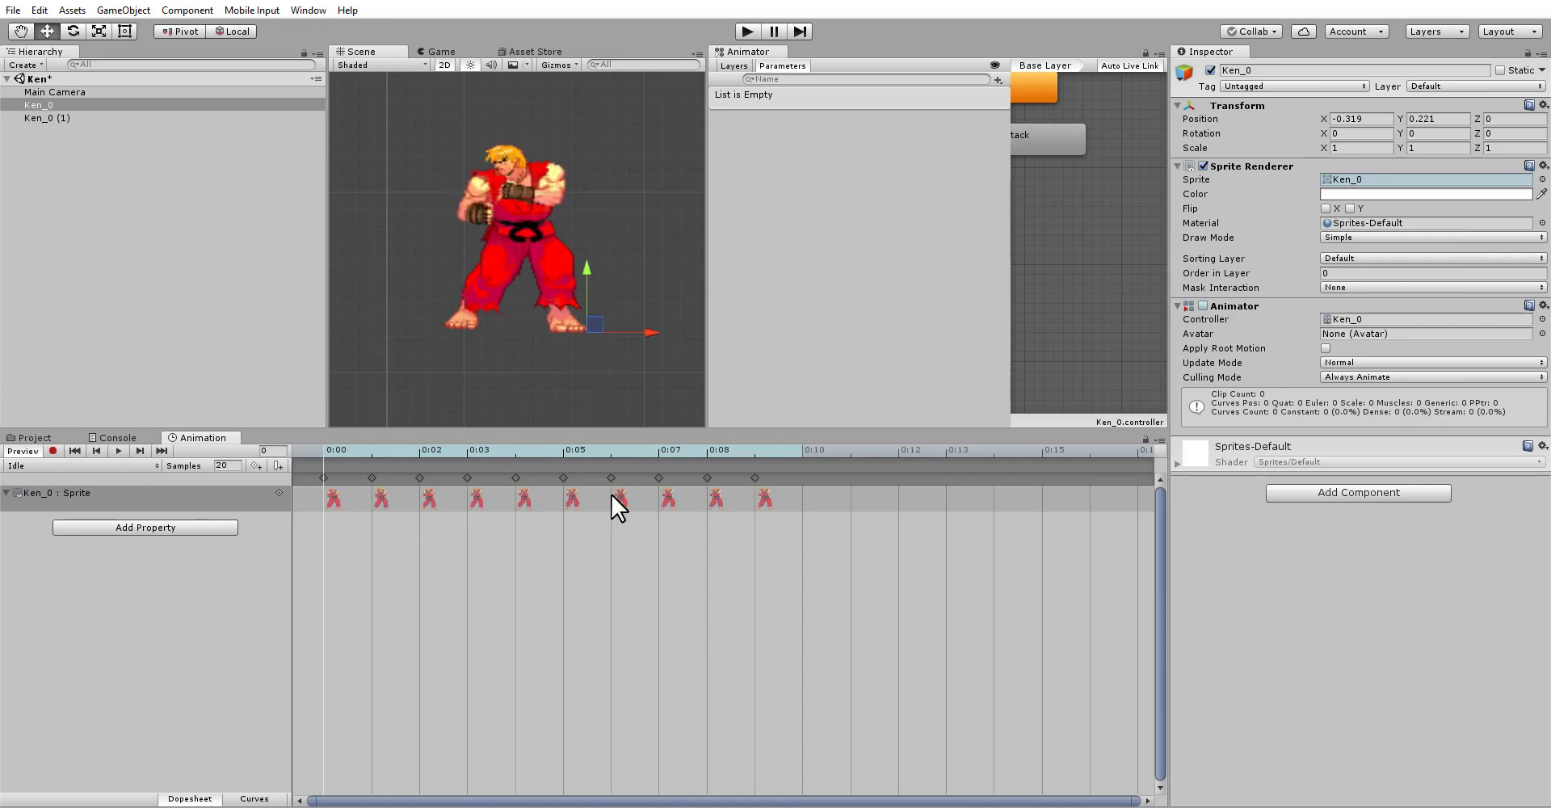
Step: Stretch all Idle keyframes so the last one lands on frame 10, and check the playback
drag(306, 477, 808, 501)
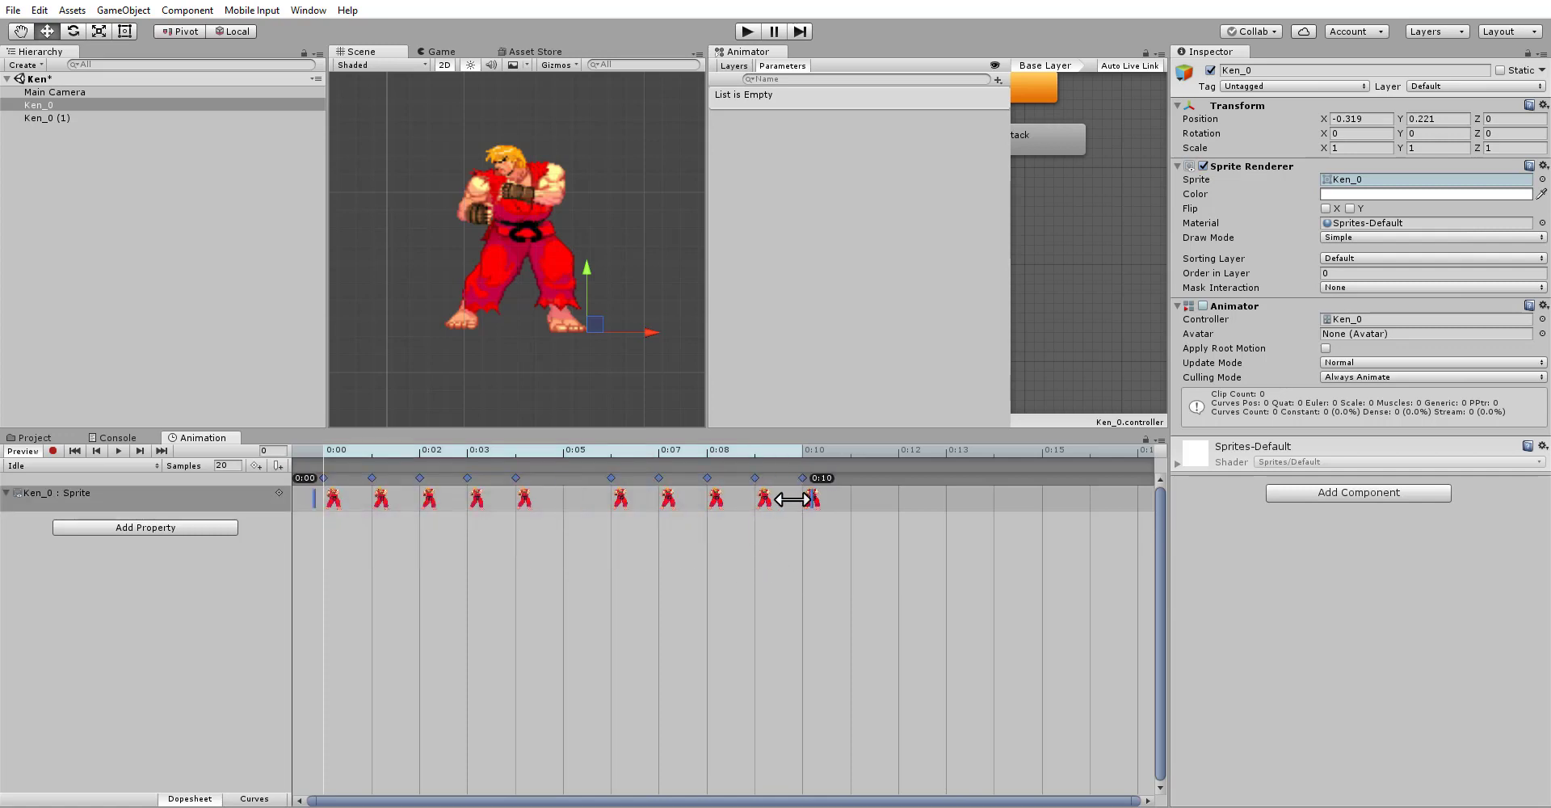
click(114, 452)
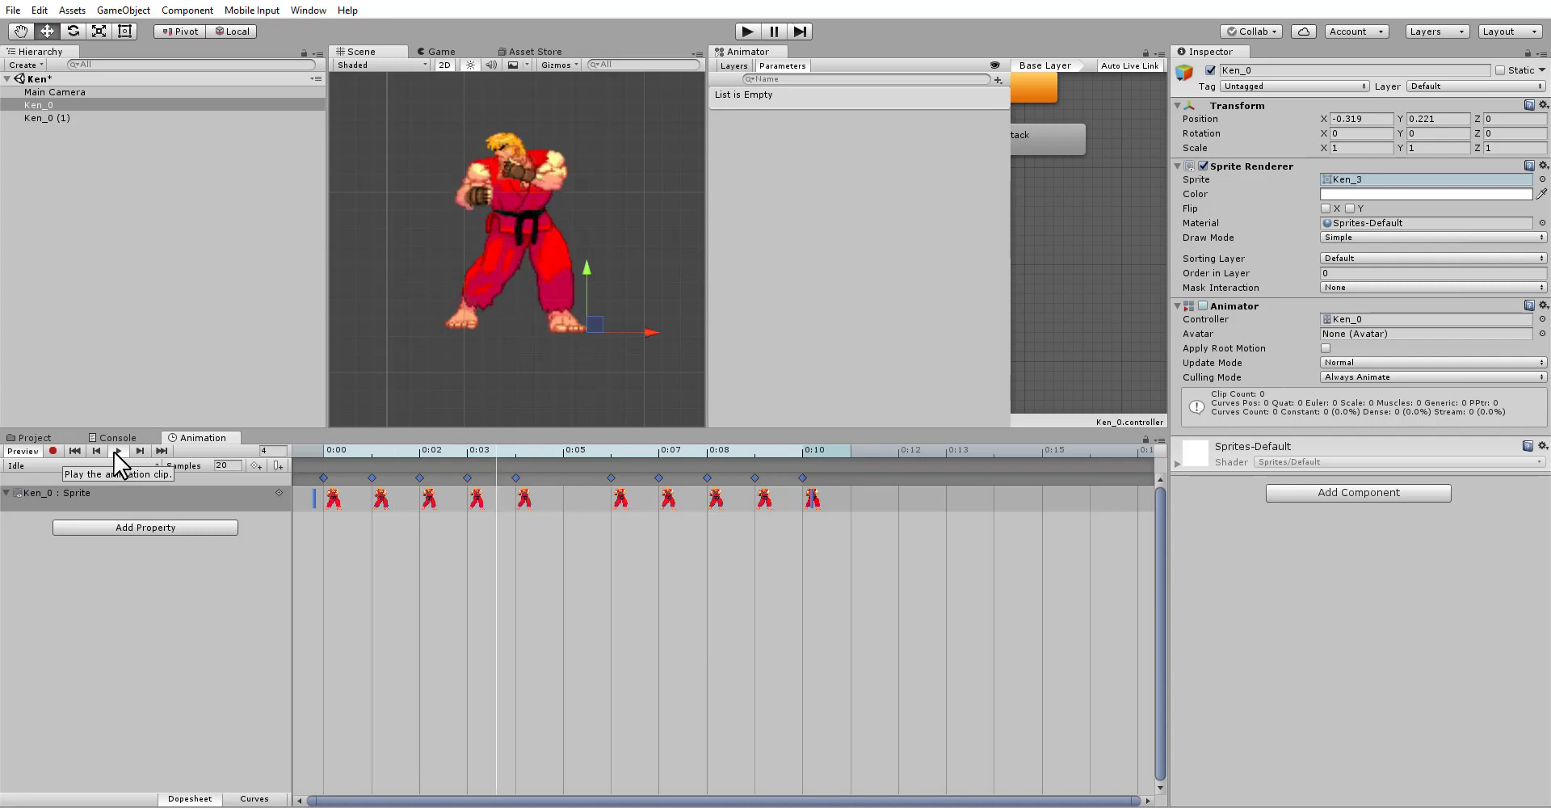
click(114, 453)
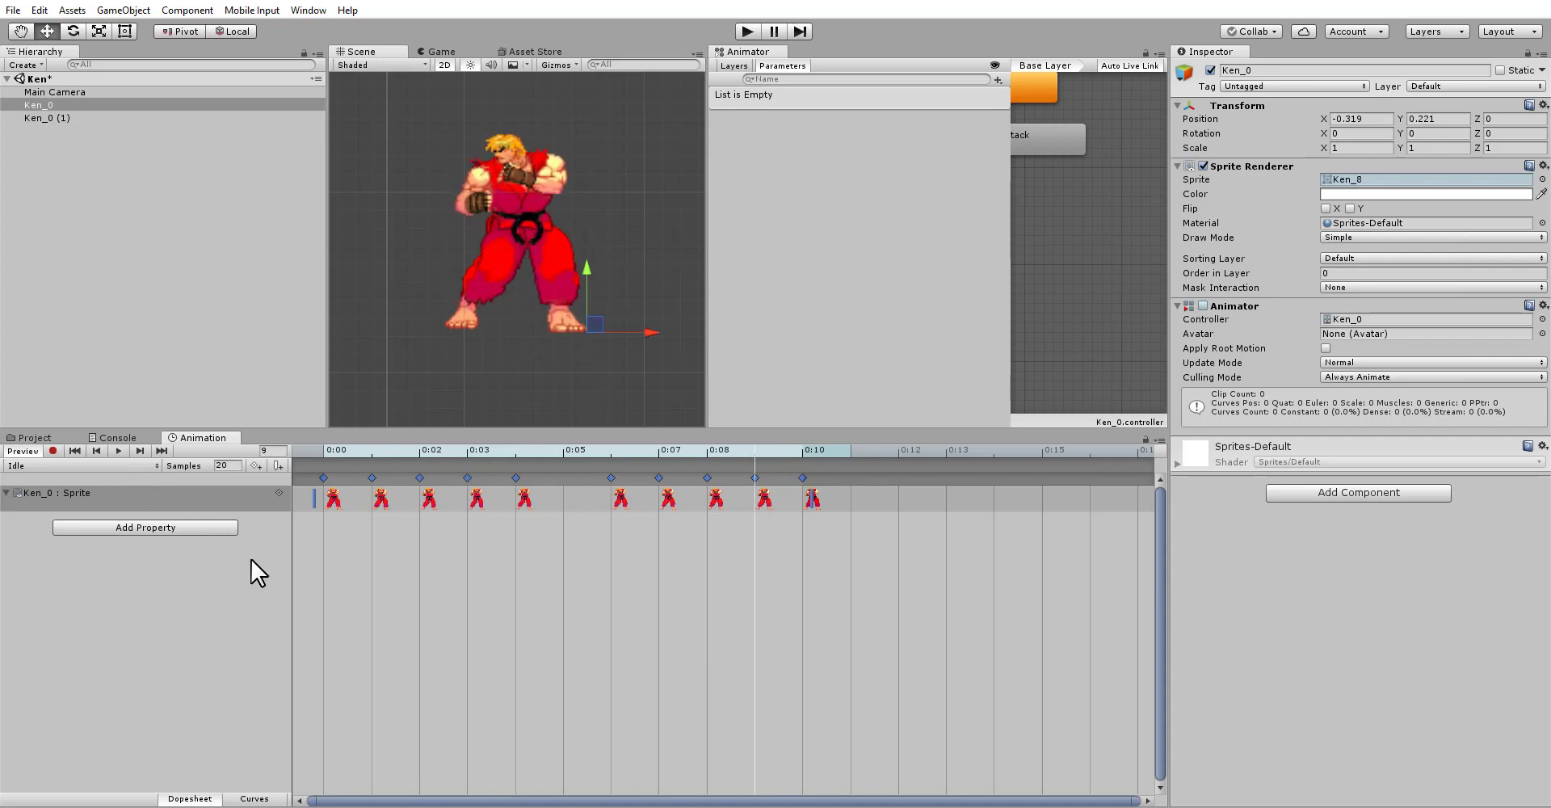
Step: Switch back to the Ken Attack clip, preview its playback, and run the scene in Play mode
click(13, 464)
click(36, 497)
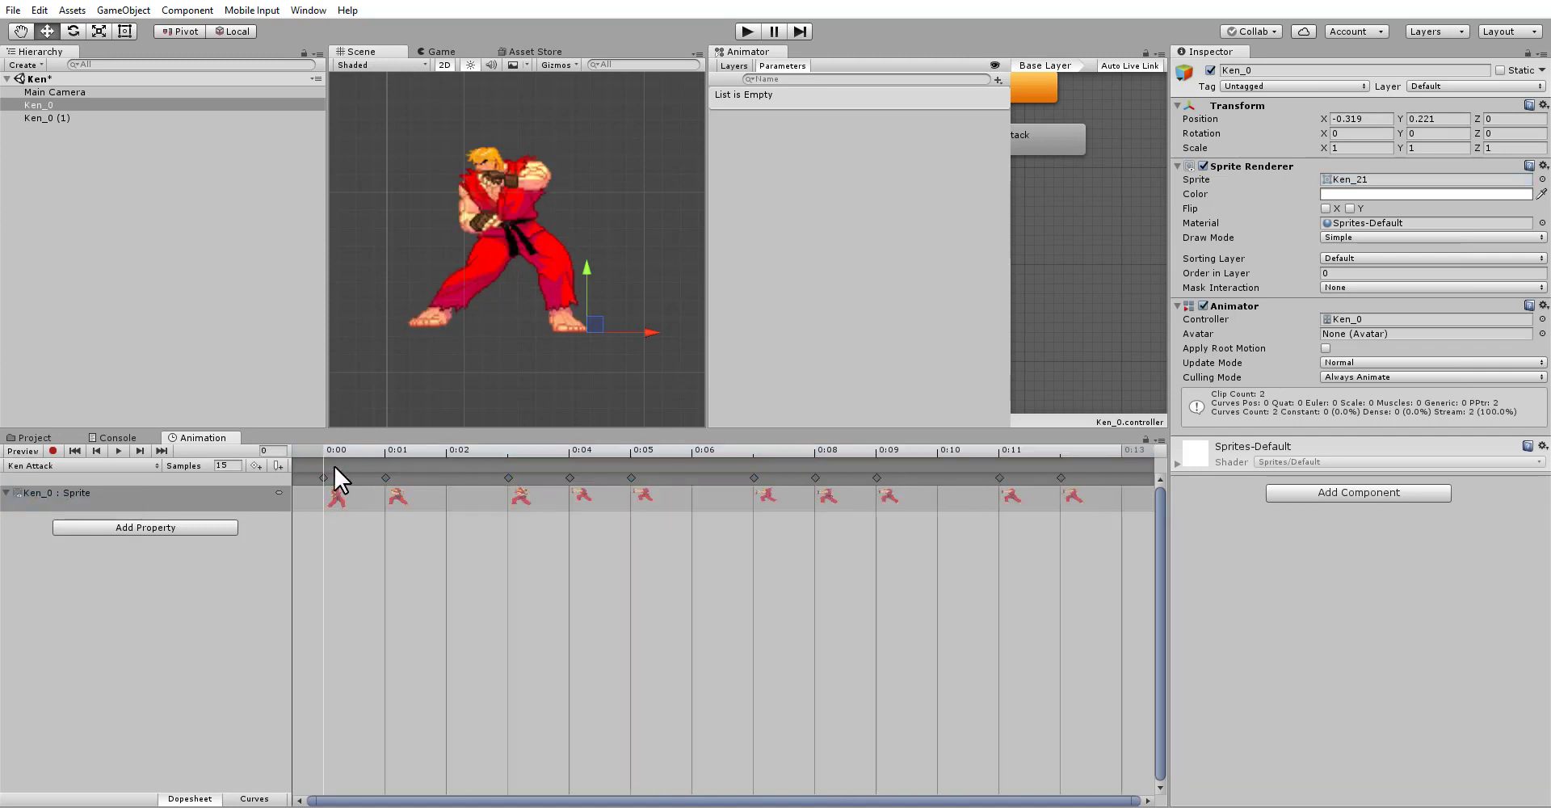
click(120, 451)
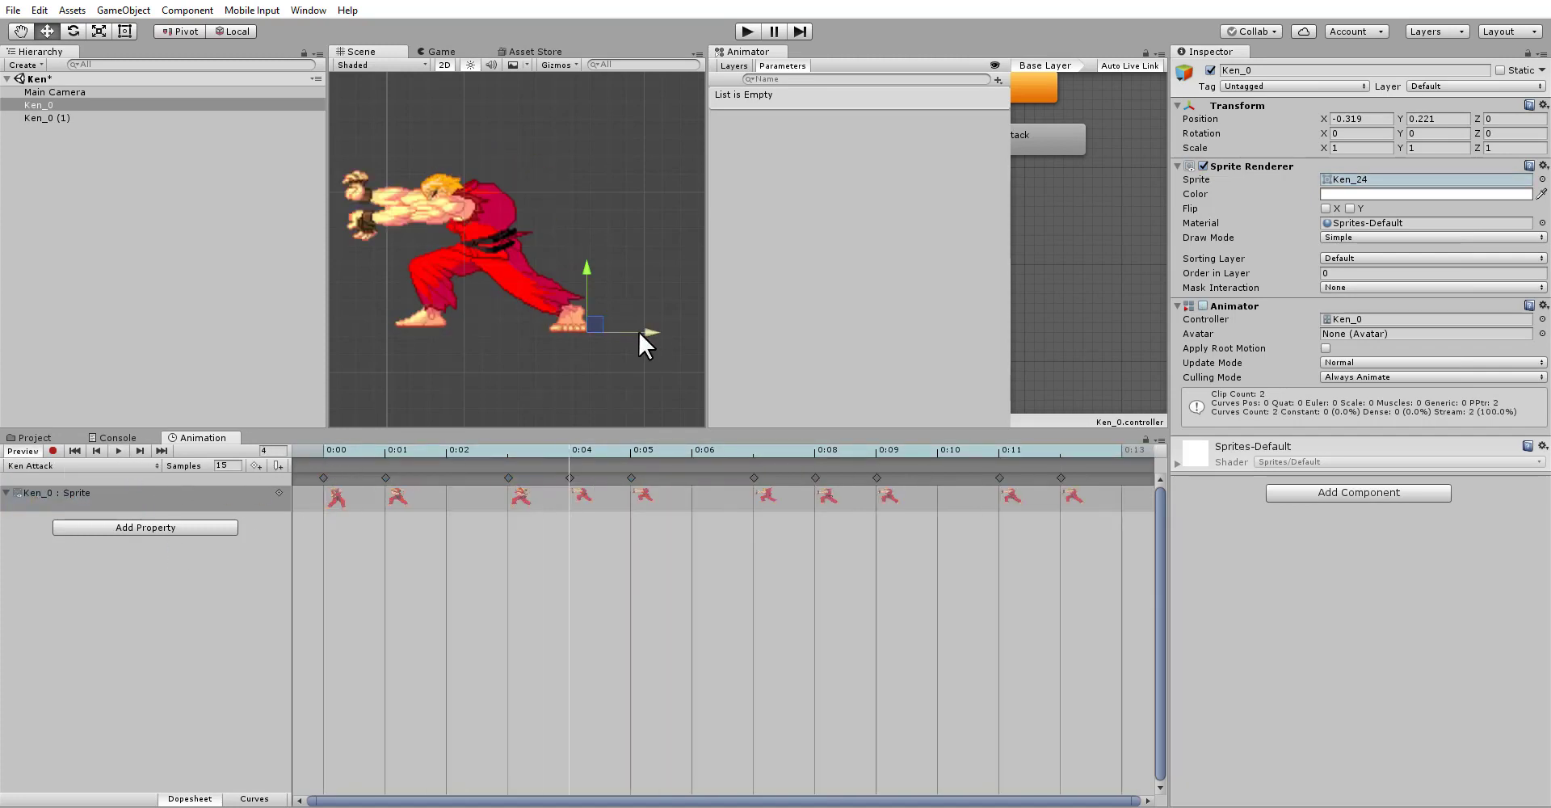
click(750, 33)
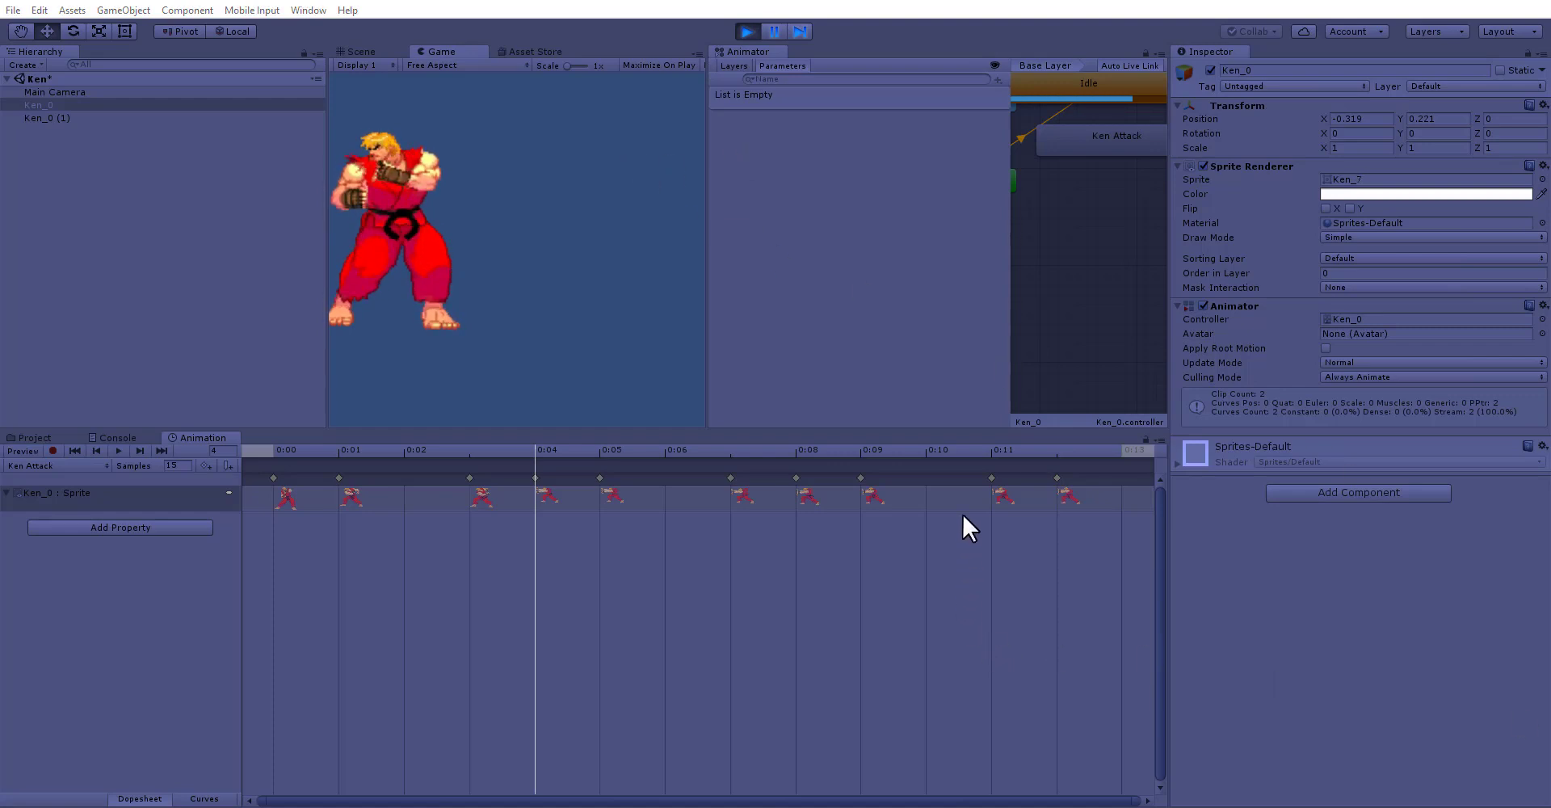
Step: Exit Play mode, locate the Ken_0 controller and enlarge the Animator graph area
click(748, 33)
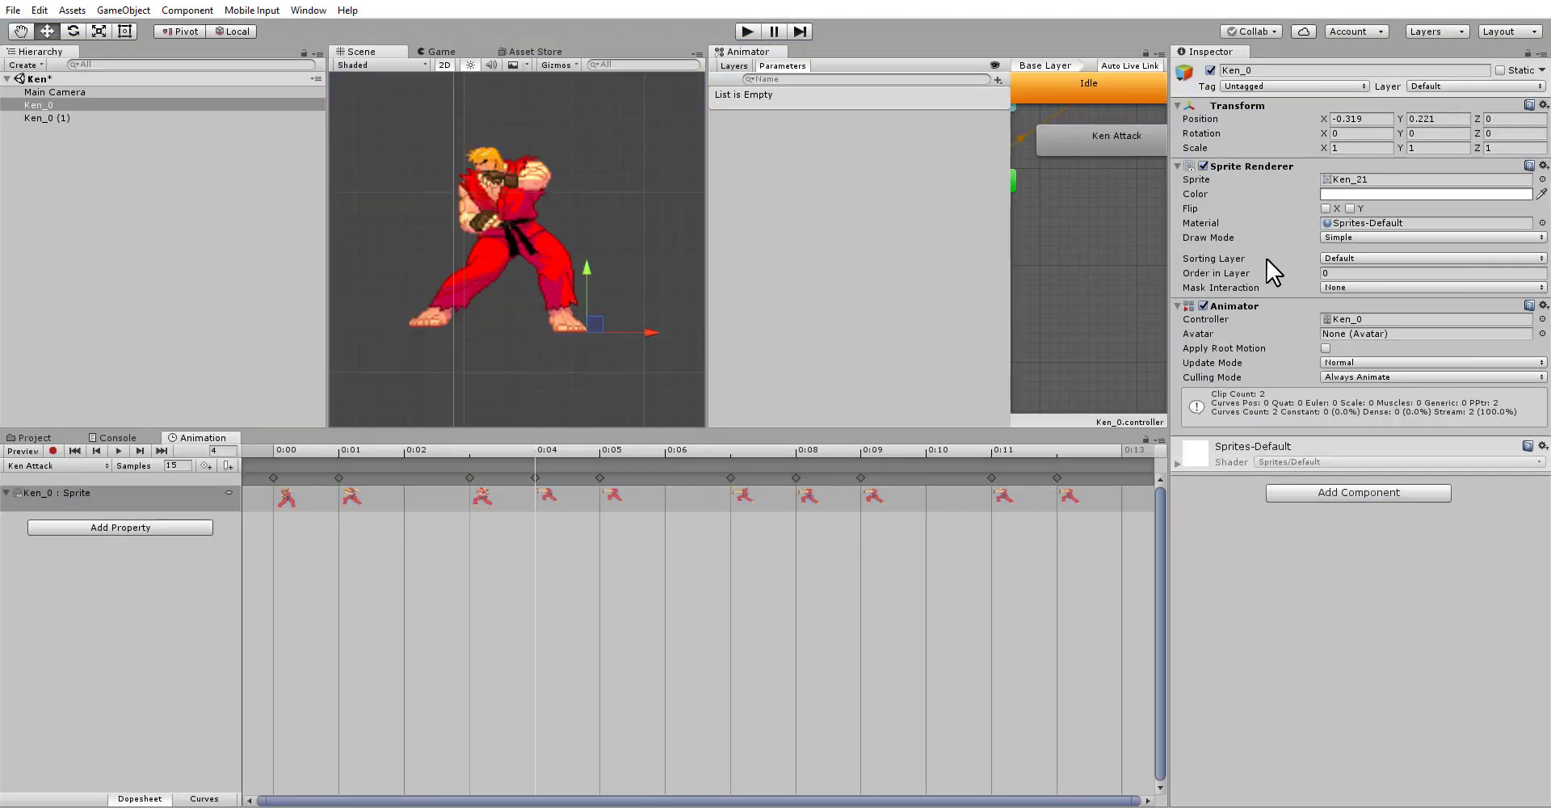
click(1346, 319)
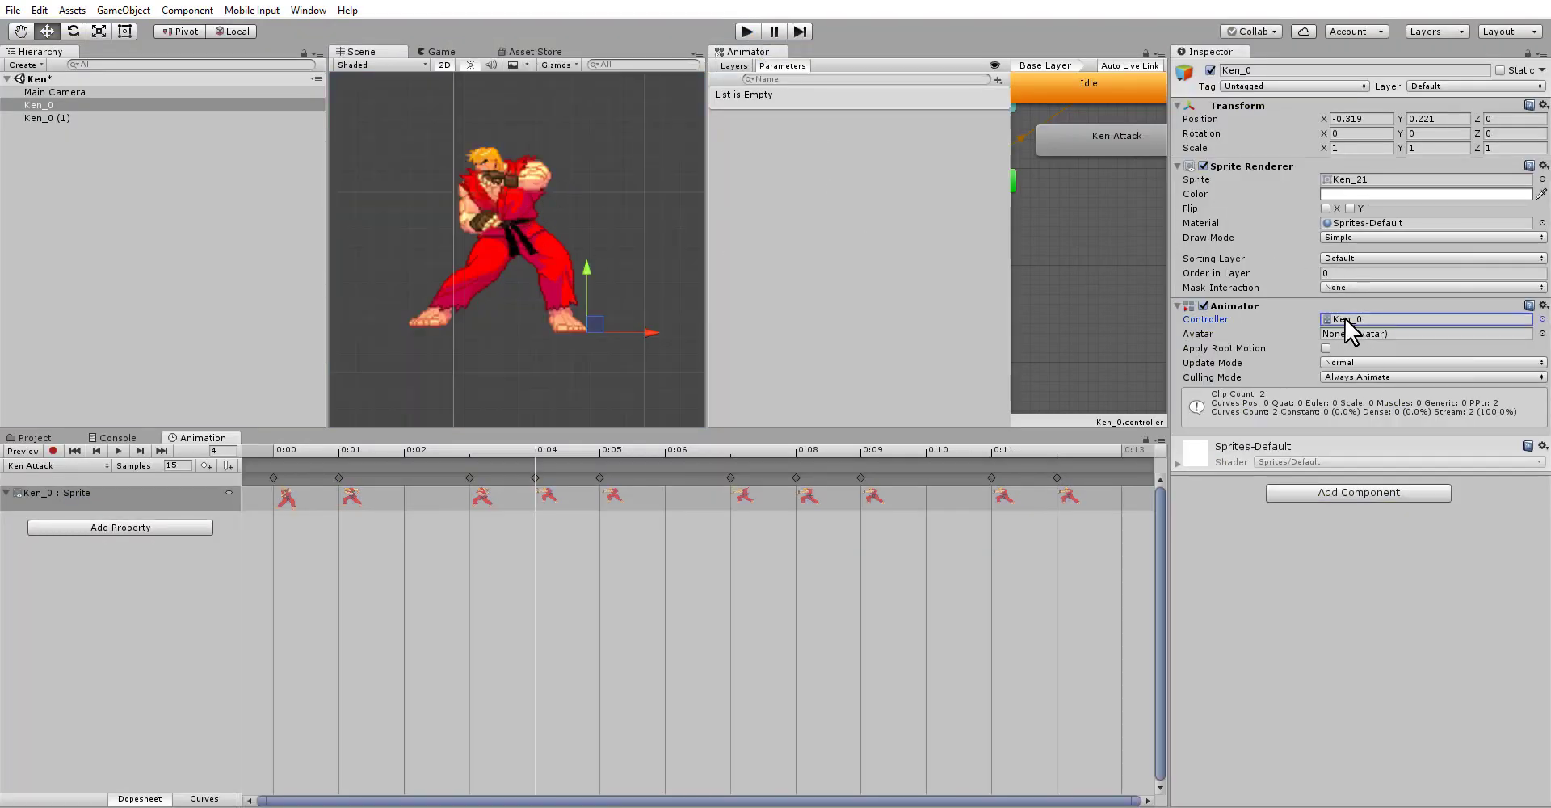
drag(707, 194, 515, 185)
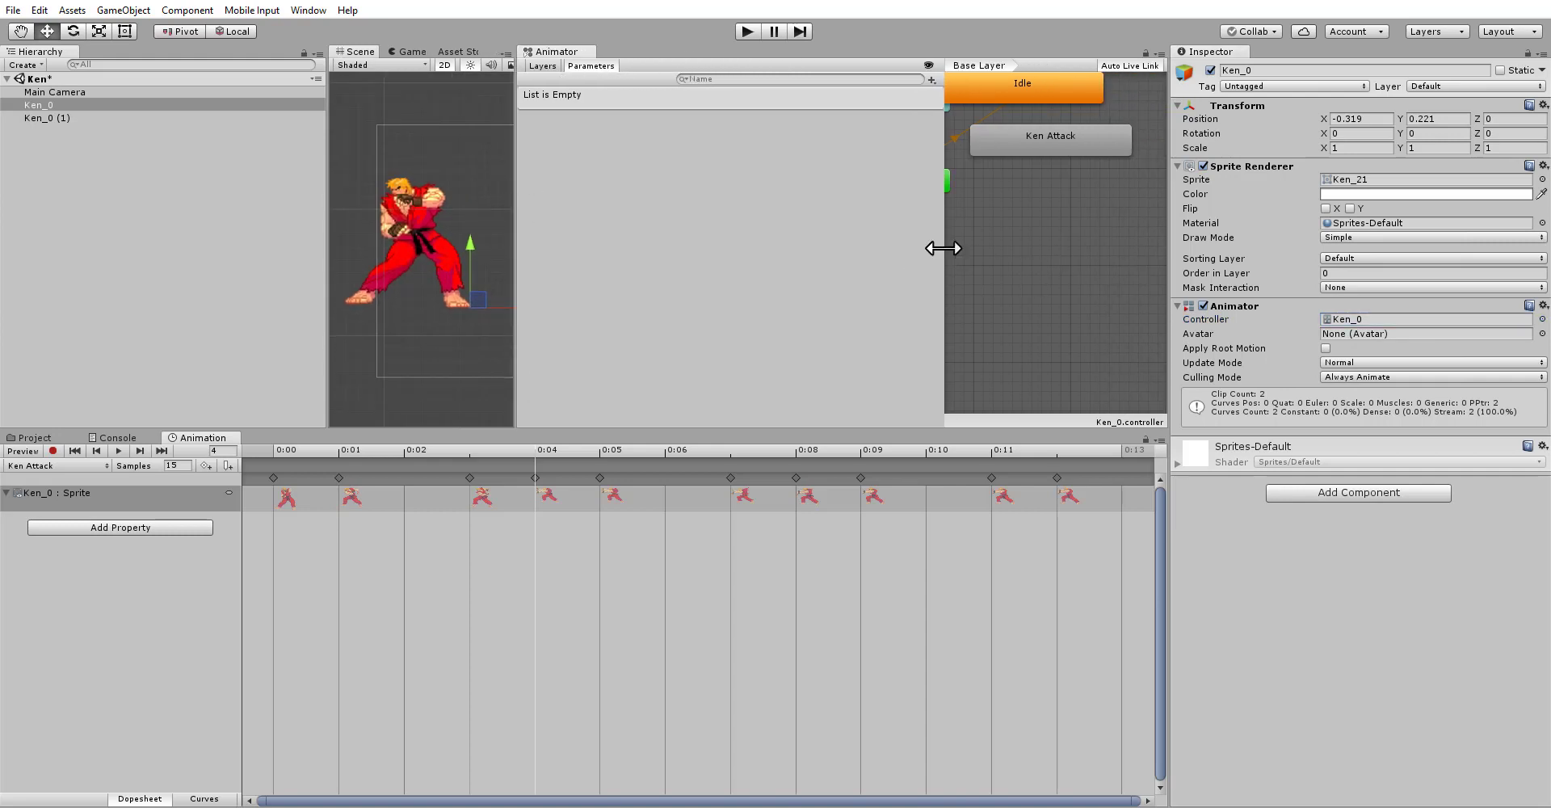
drag(937, 244, 673, 230)
Step: Stack the Any State, Entry and Exit nodes in one column in the Base Layer graph
middle_drag(841, 215, 1094, 305)
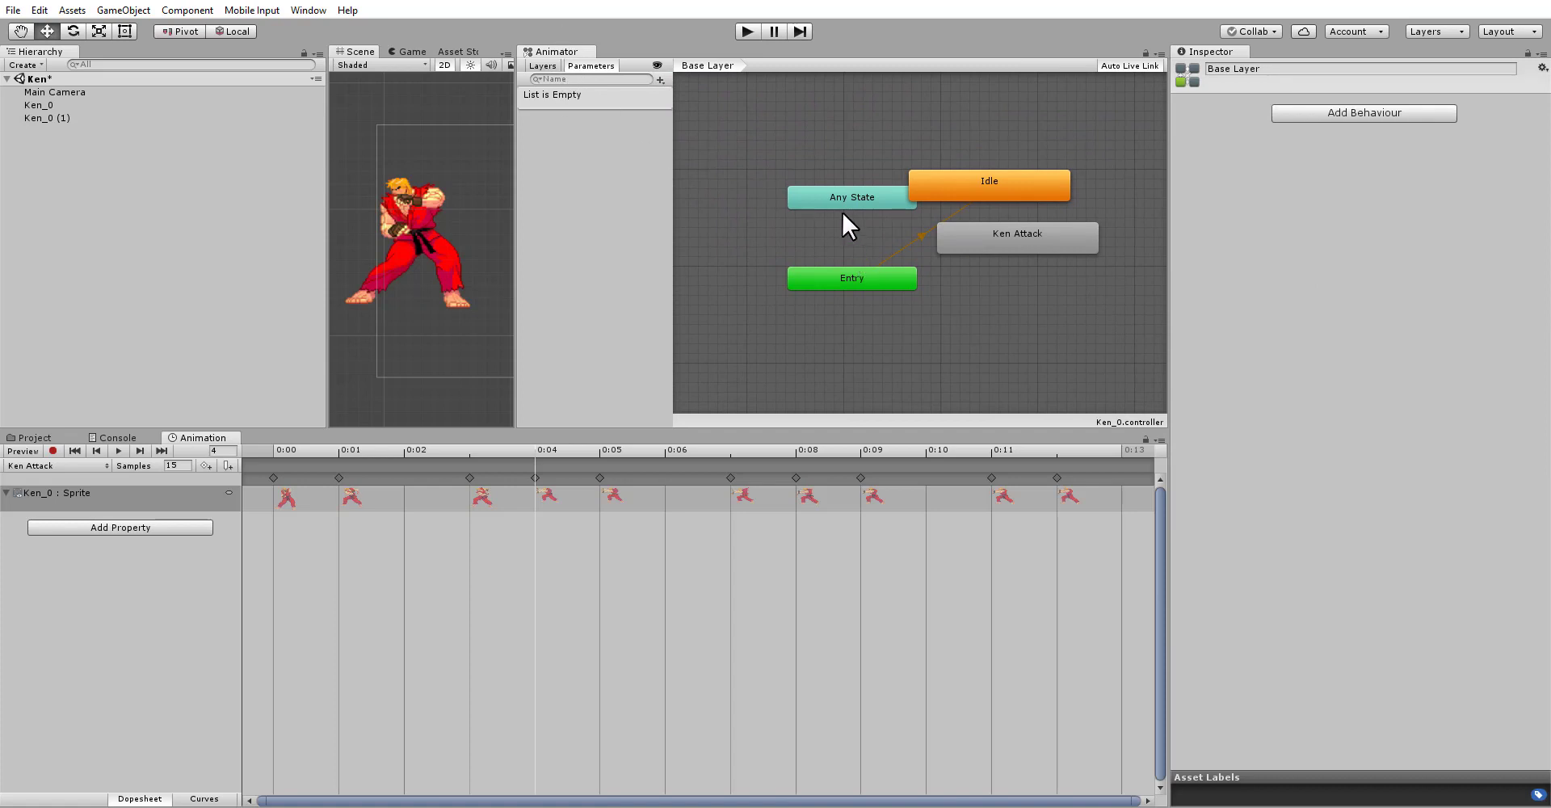
drag(841, 212, 820, 157)
drag(851, 269, 838, 172)
middle_drag(812, 264, 658, 249)
middle_drag(861, 268, 860, 188)
middle_drag(1031, 219, 714, 303)
drag(992, 258, 755, 220)
middle_drag(773, 263, 1214, 304)
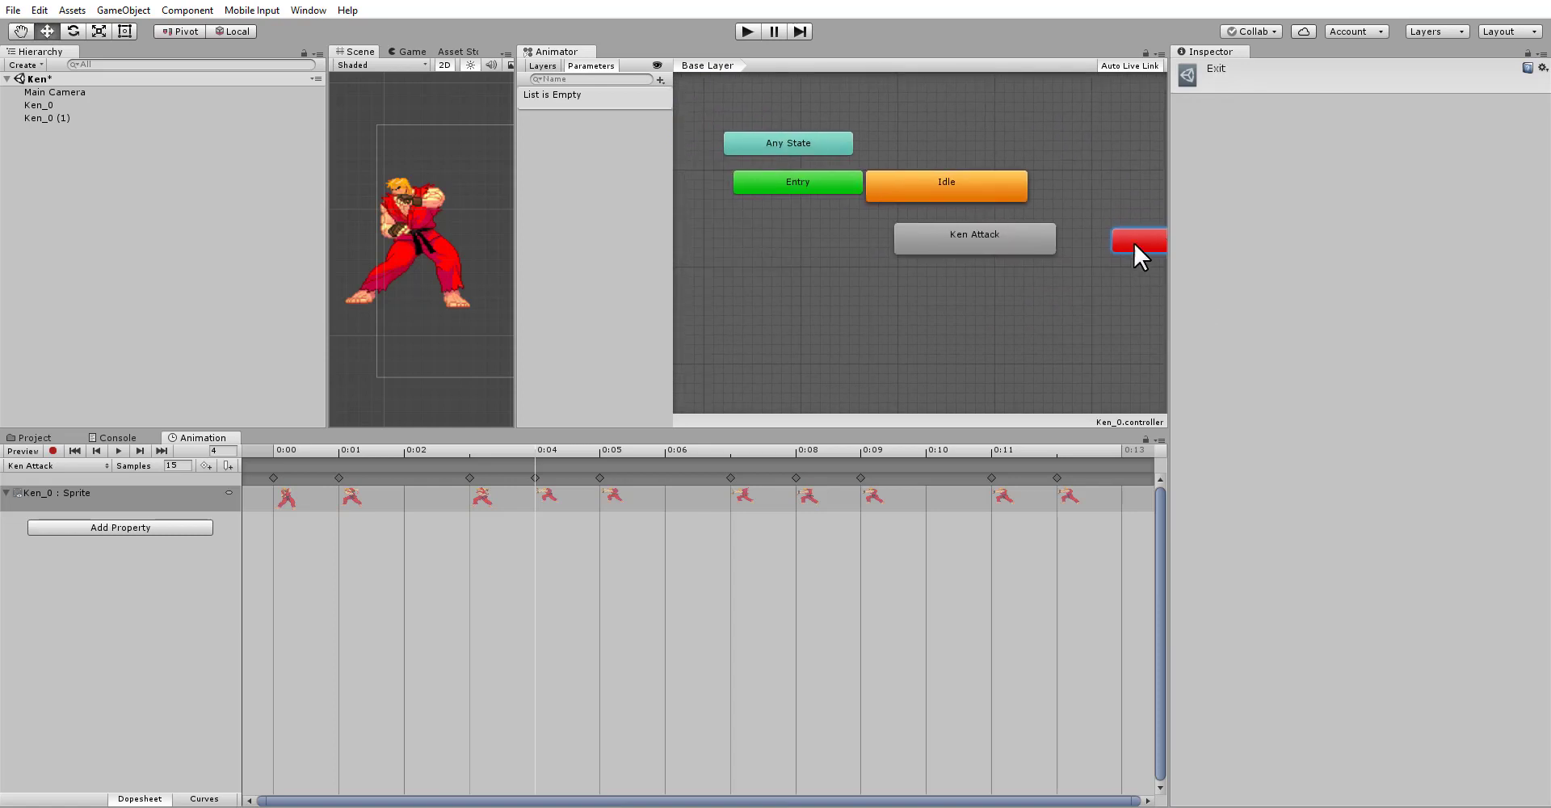
drag(1133, 240, 740, 226)
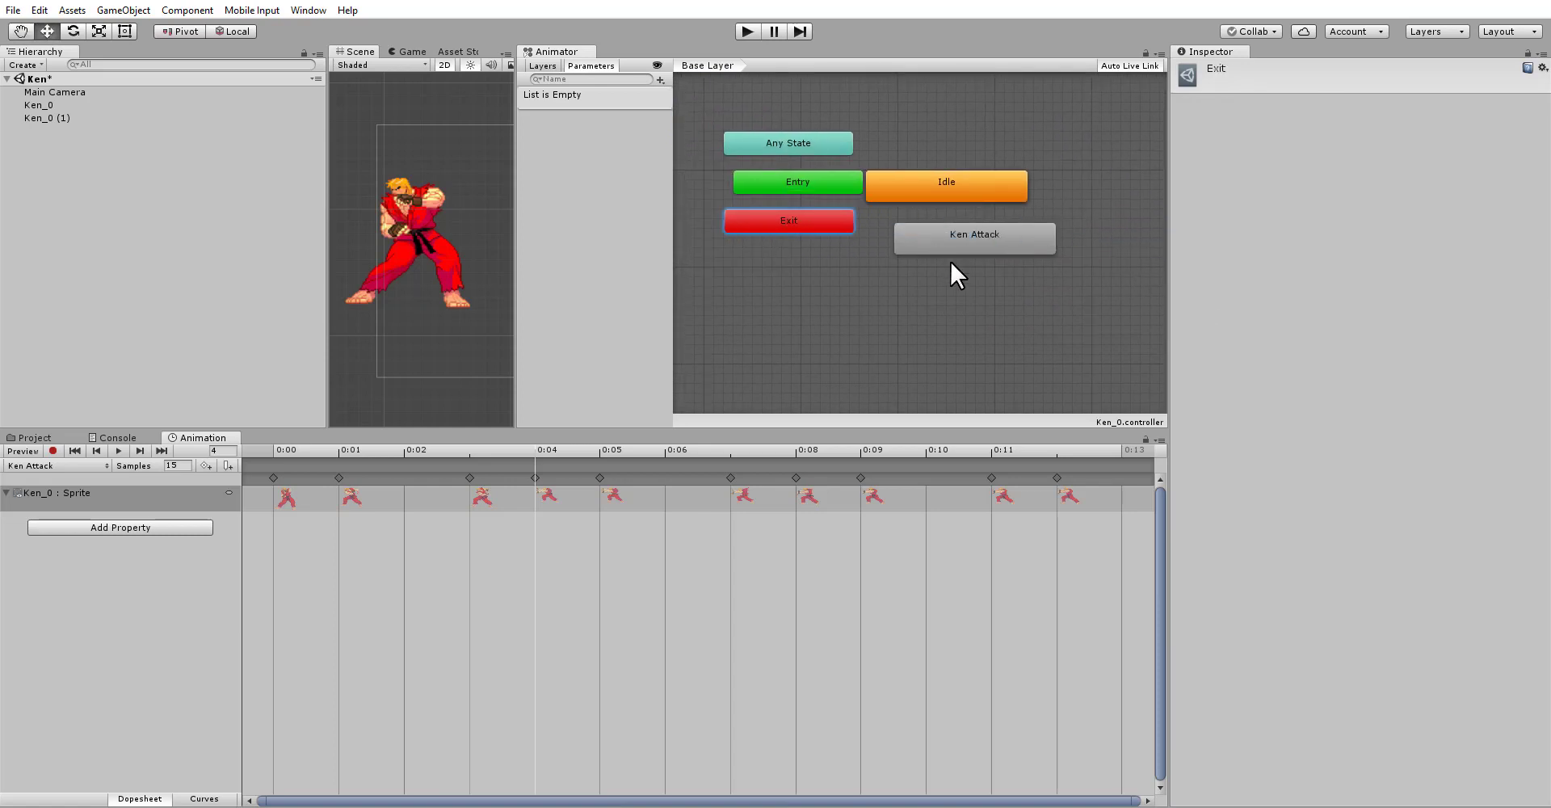
Step: Space out the states, placing Idle beside Entry and Ken Attack below Idle
drag(956, 246, 1010, 328)
drag(930, 197, 1015, 192)
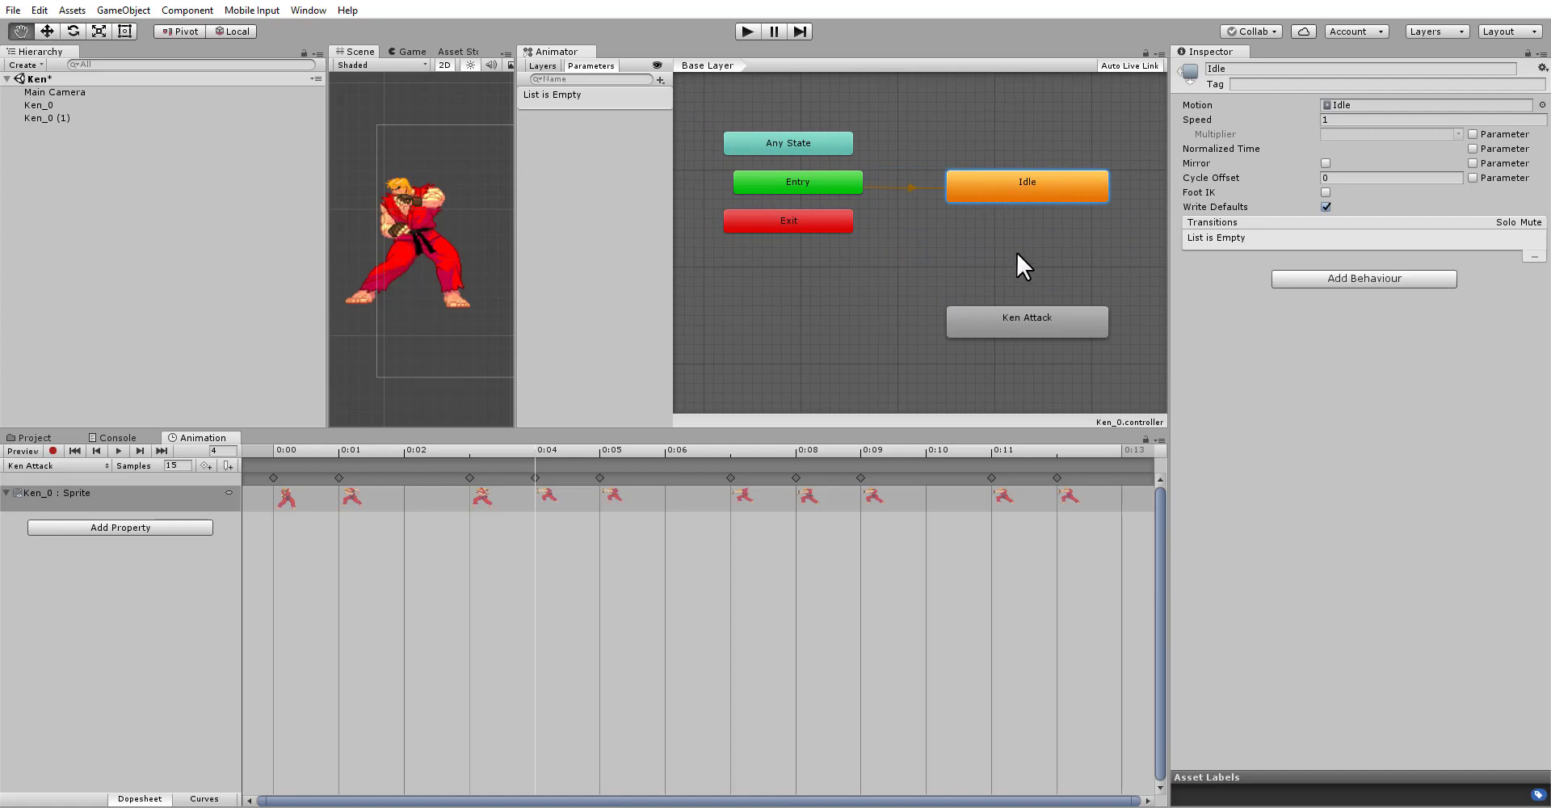
middle_drag(1017, 252, 896, 174)
drag(896, 248, 915, 231)
click(896, 127)
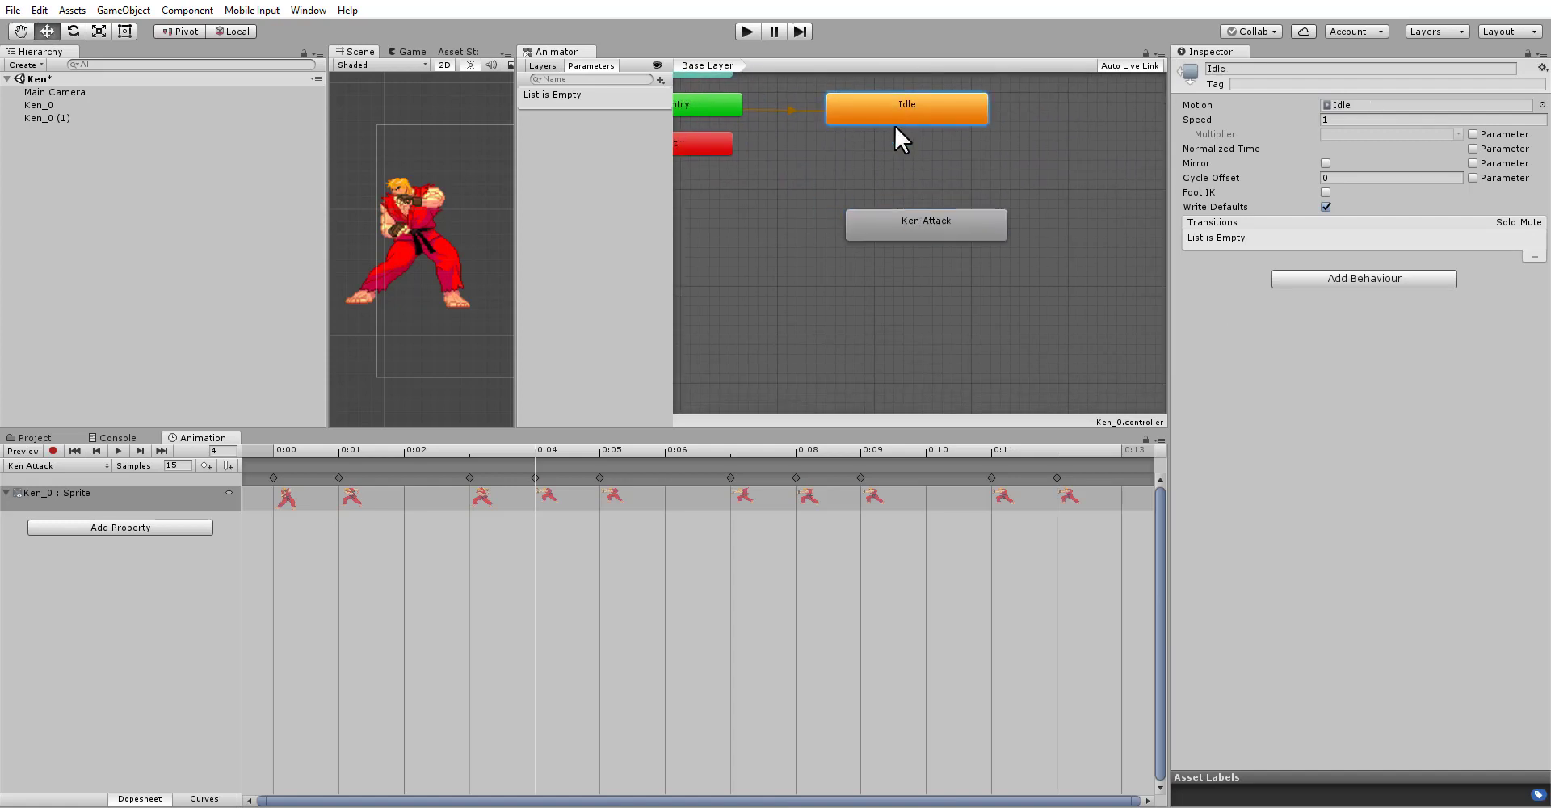
Step: Delete the Ken Attack state from the Base Layer graph
click(896, 220)
middle_drag(893, 176, 927, 225)
key(Delete)
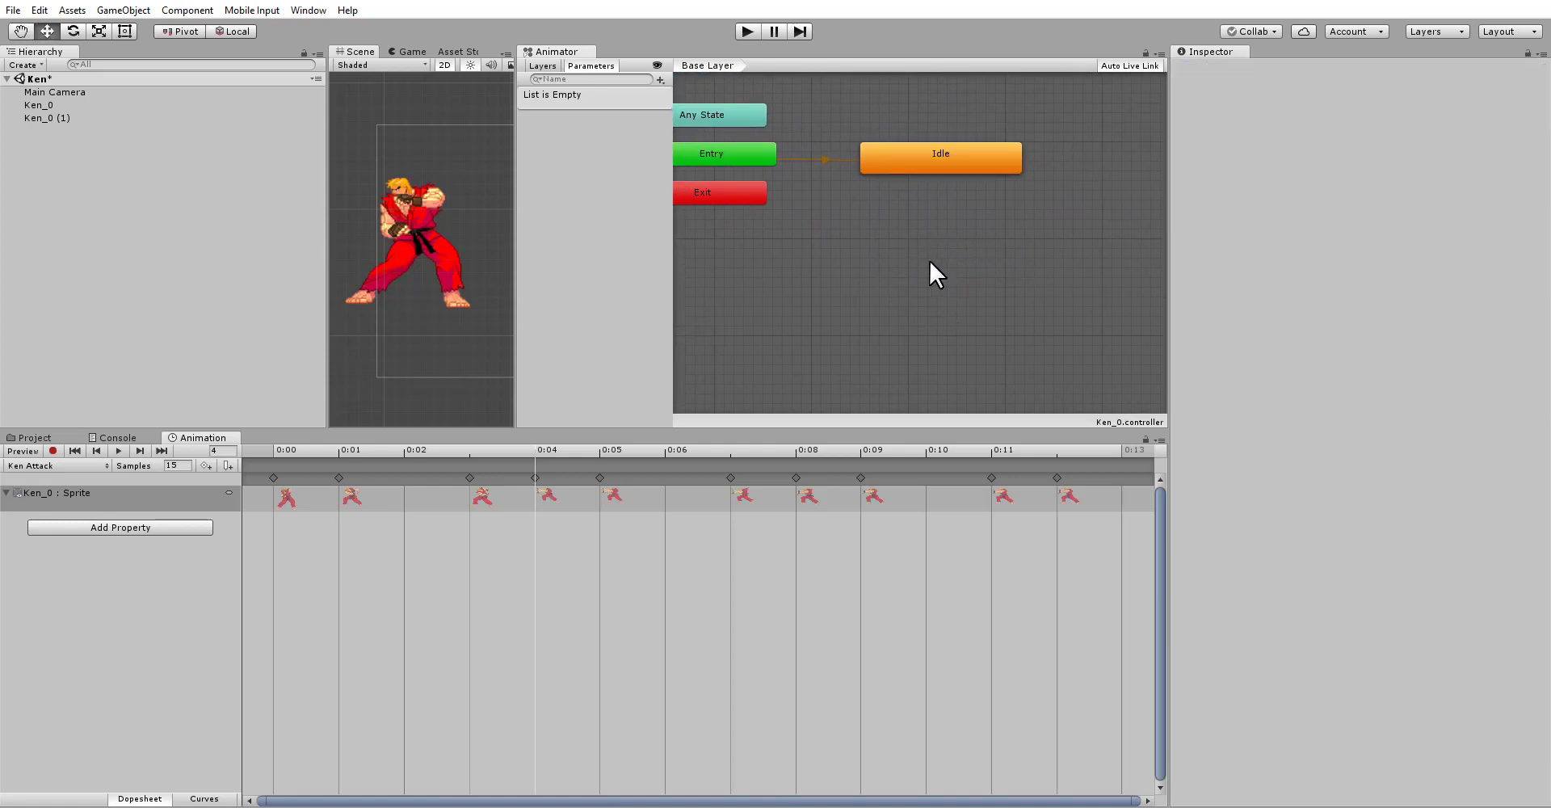
Step: Create an empty state below Idle and delete it again
right_click(934, 259)
mouse_move(976, 273)
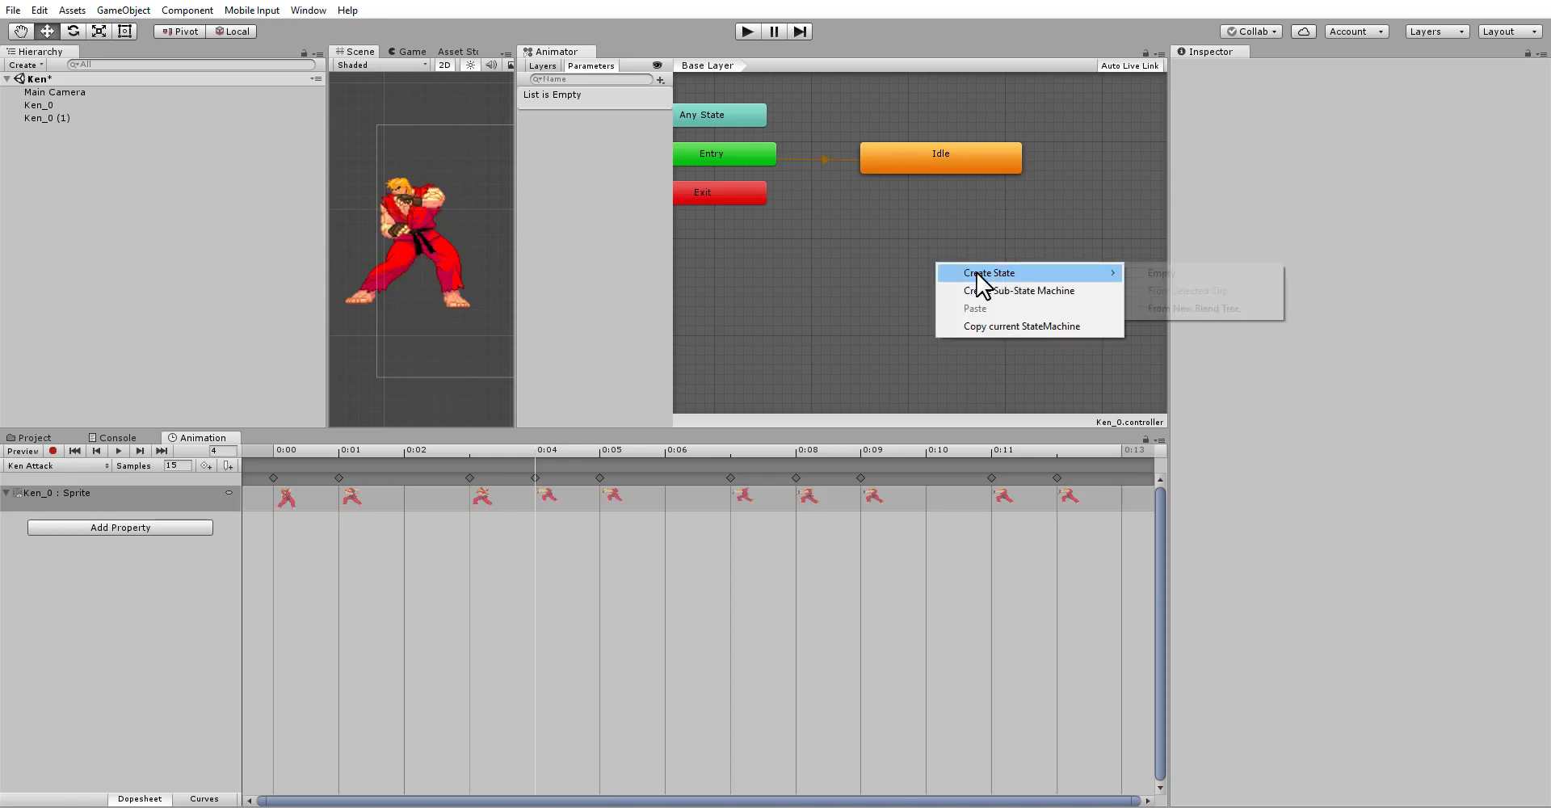
click(1161, 276)
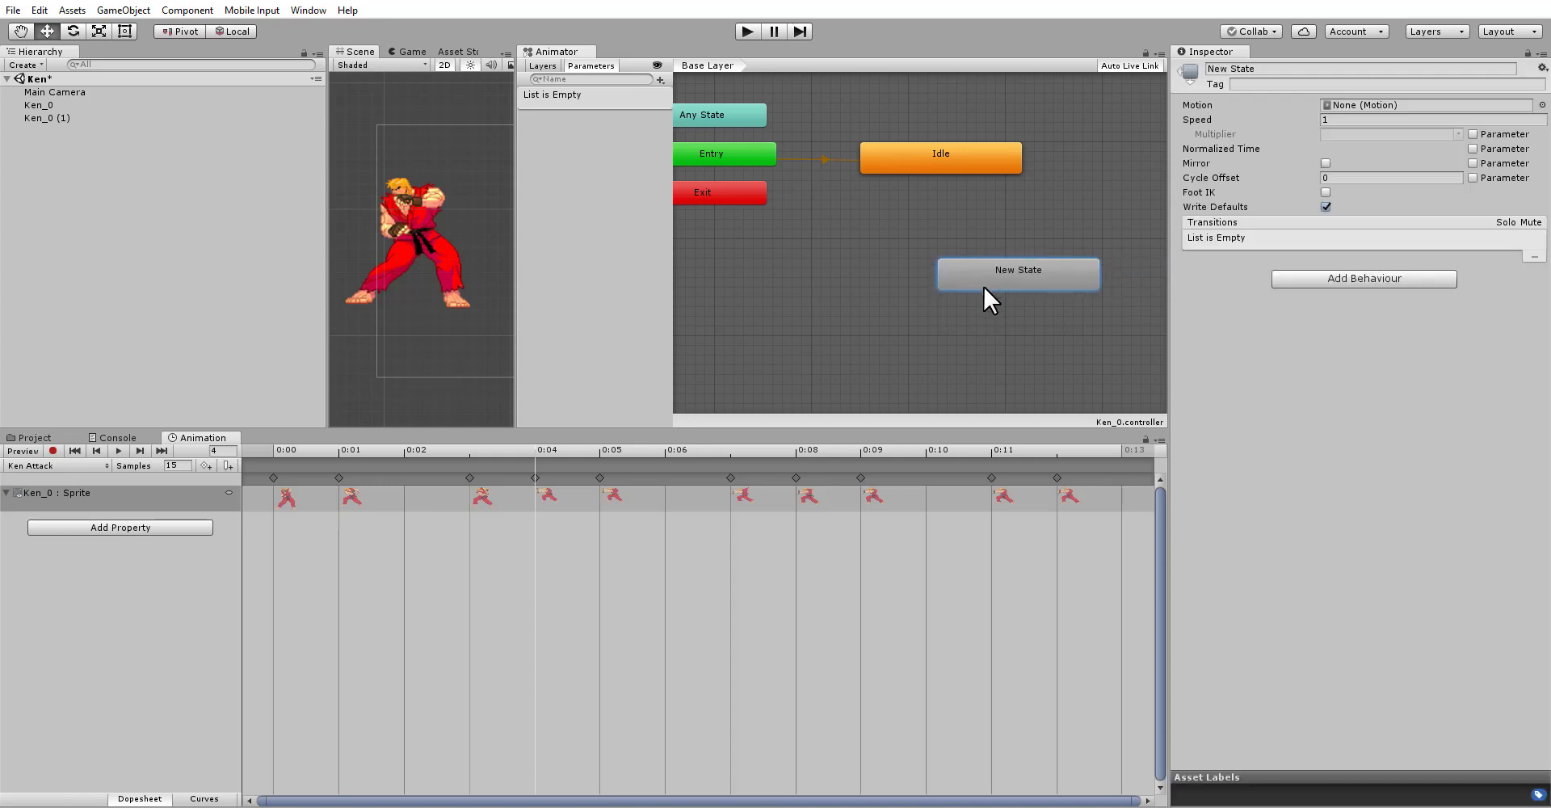
key(Delete)
Step: Add the Ken Attack clip from the Assets folder to the Base Layer graph as a state below Idle
click(33, 438)
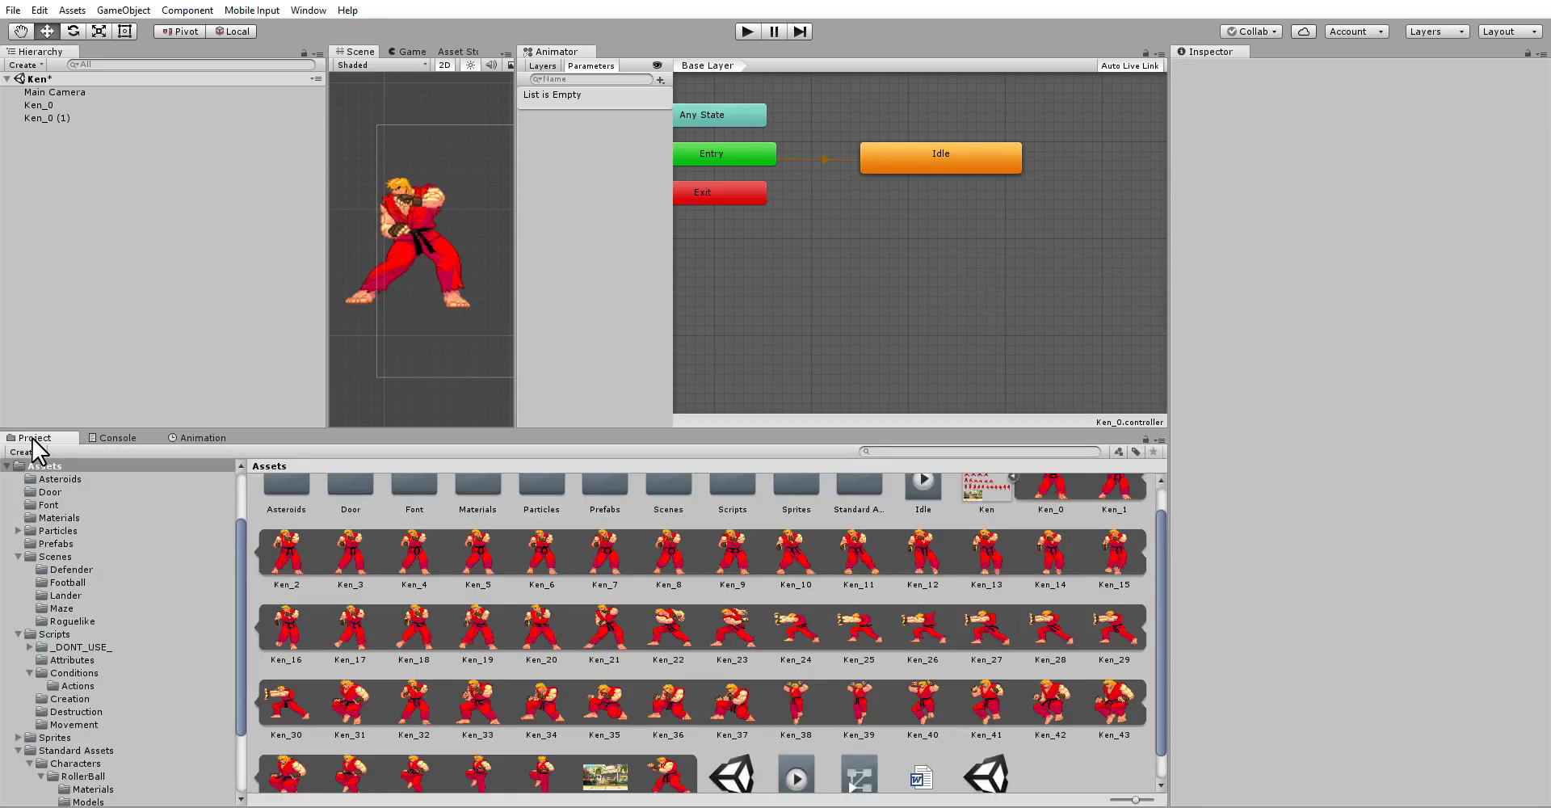
scroll(681, 561, up, 1)
click(1013, 505)
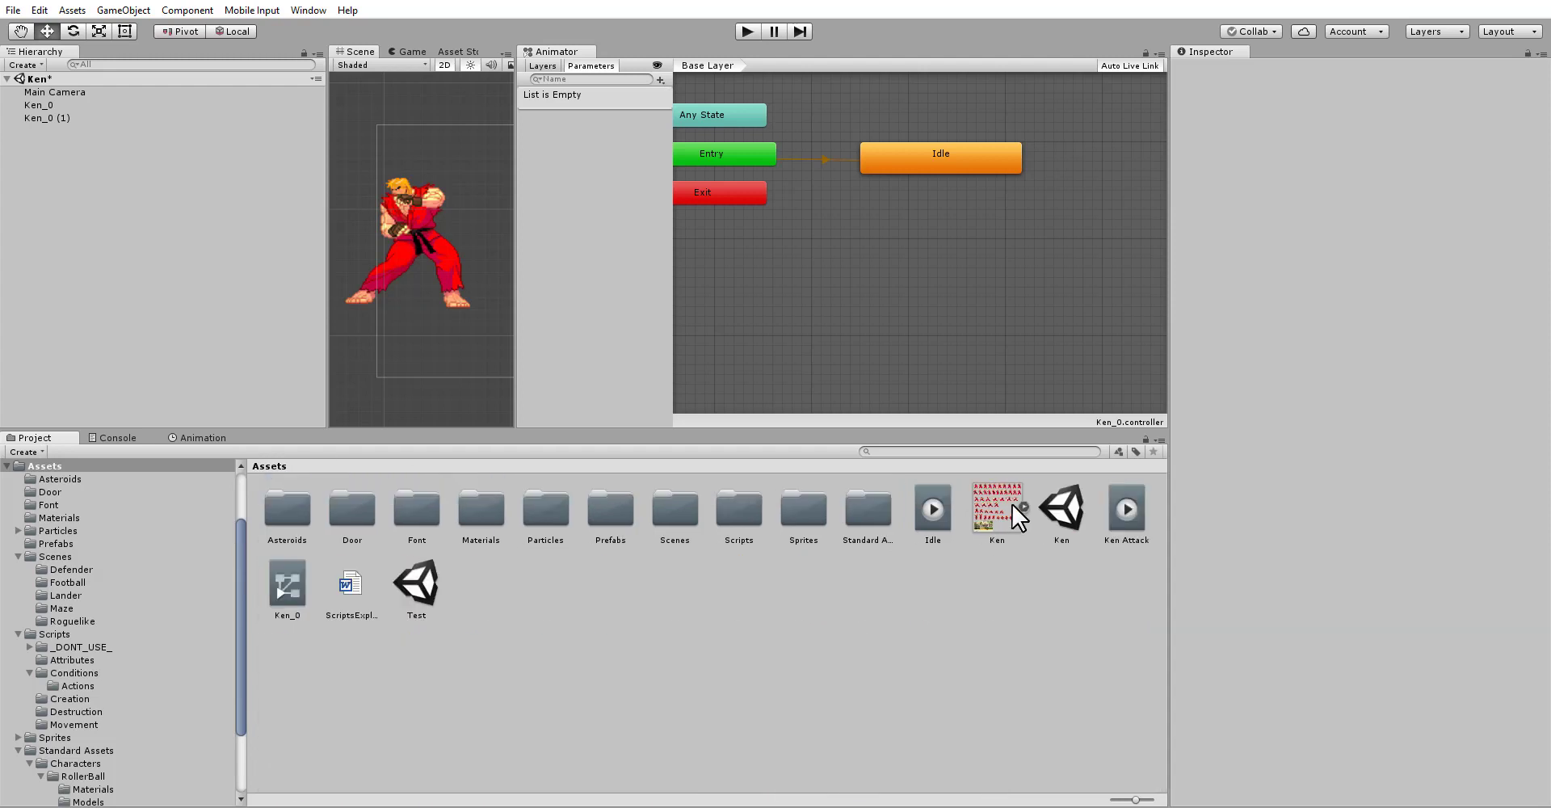
click(935, 503)
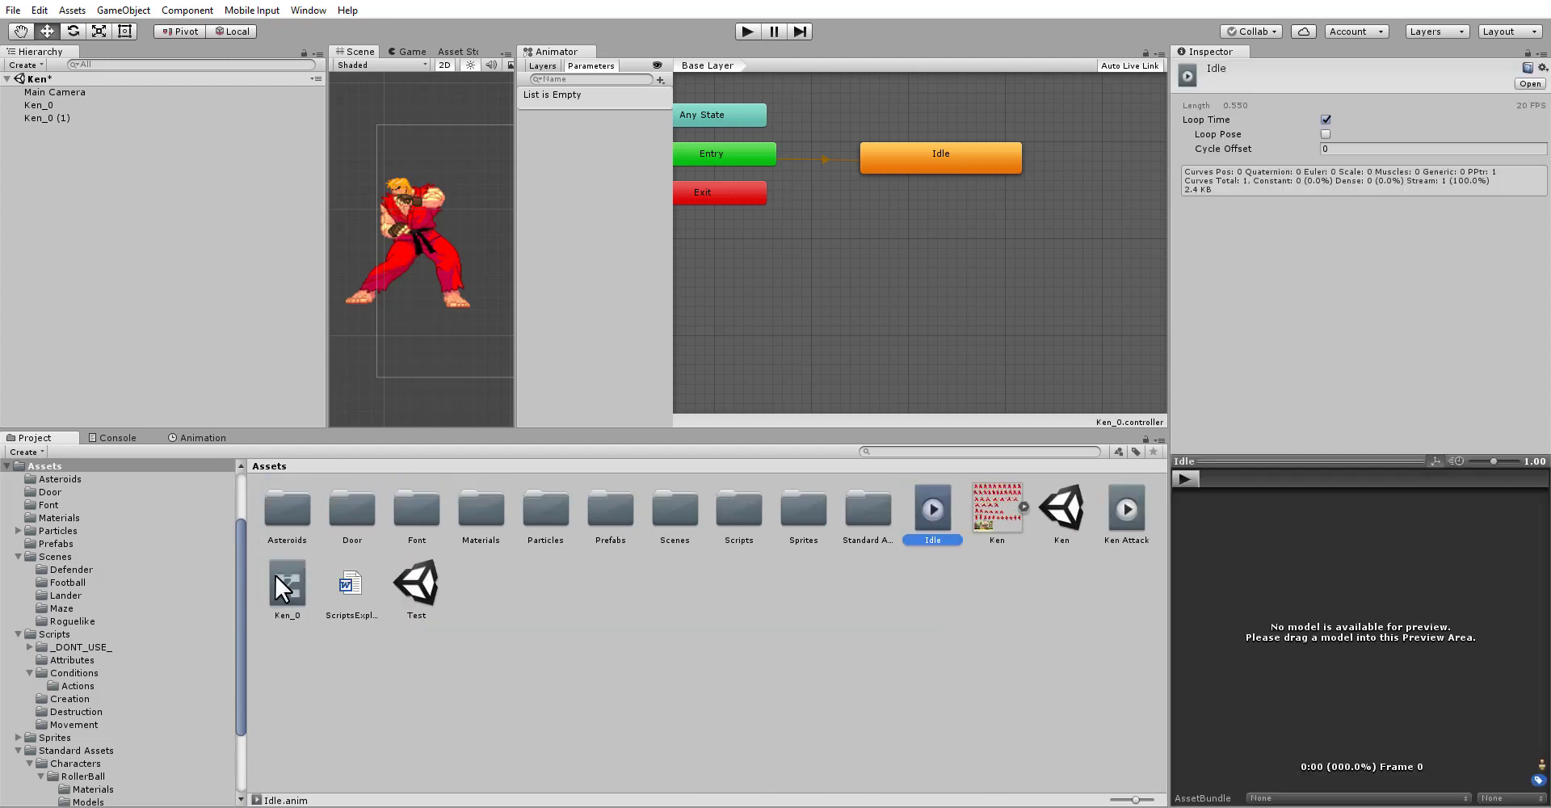
click(1131, 512)
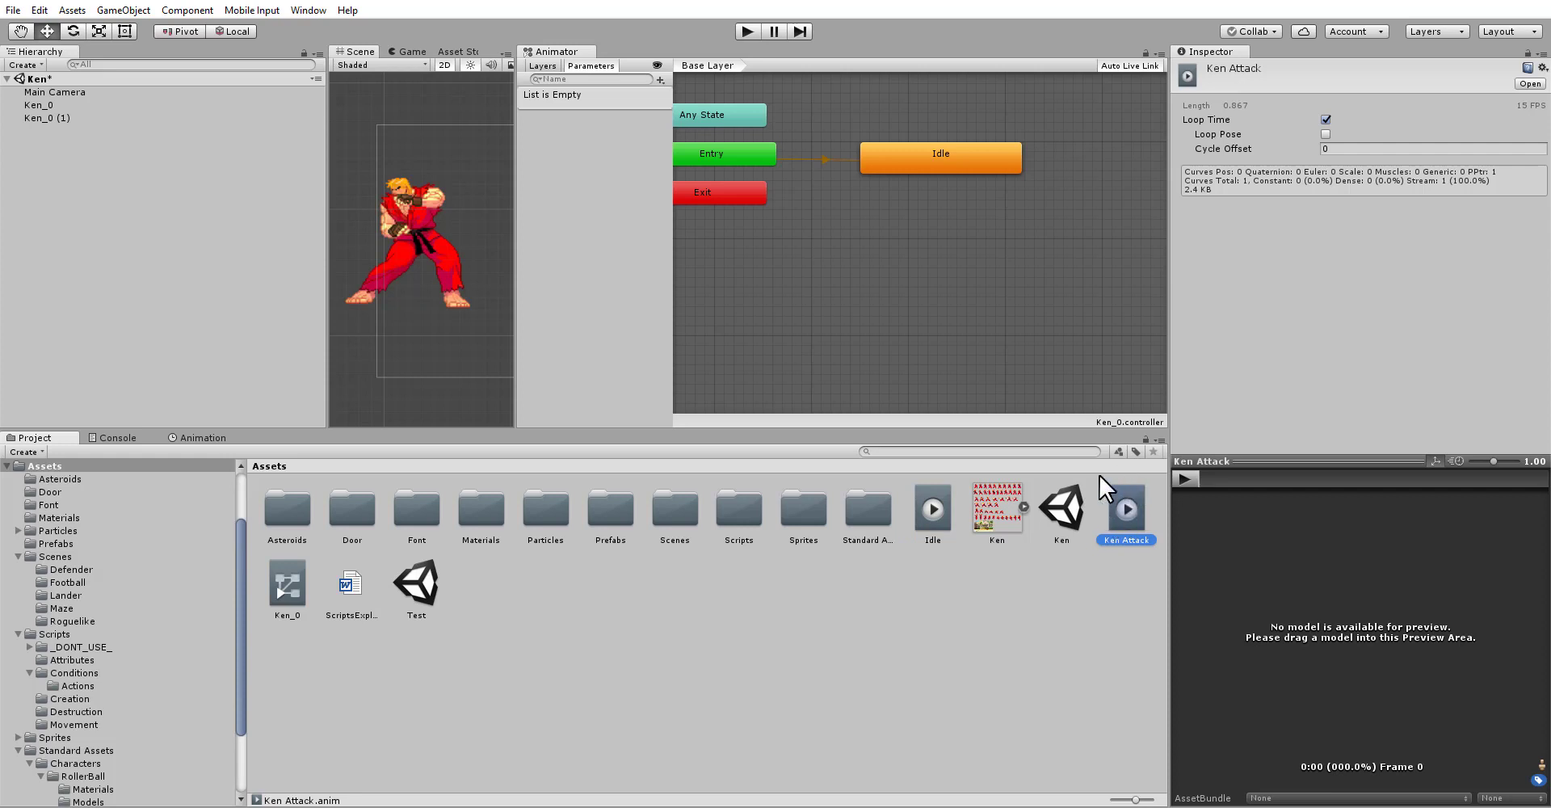
drag(1130, 517, 902, 226)
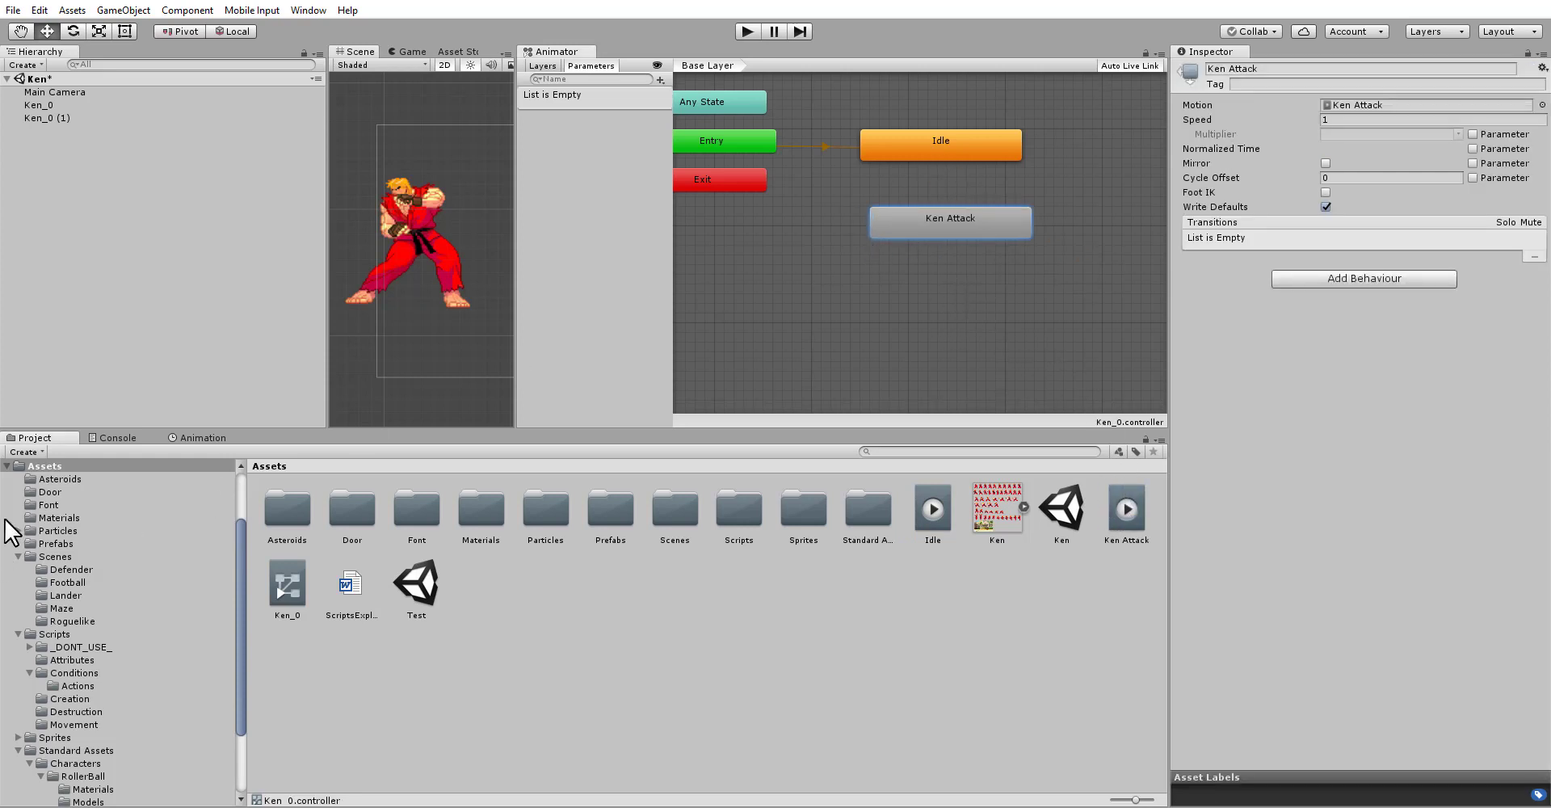
Step: Check the animation clips of Ken_0 in the Animation timeline
click(203, 439)
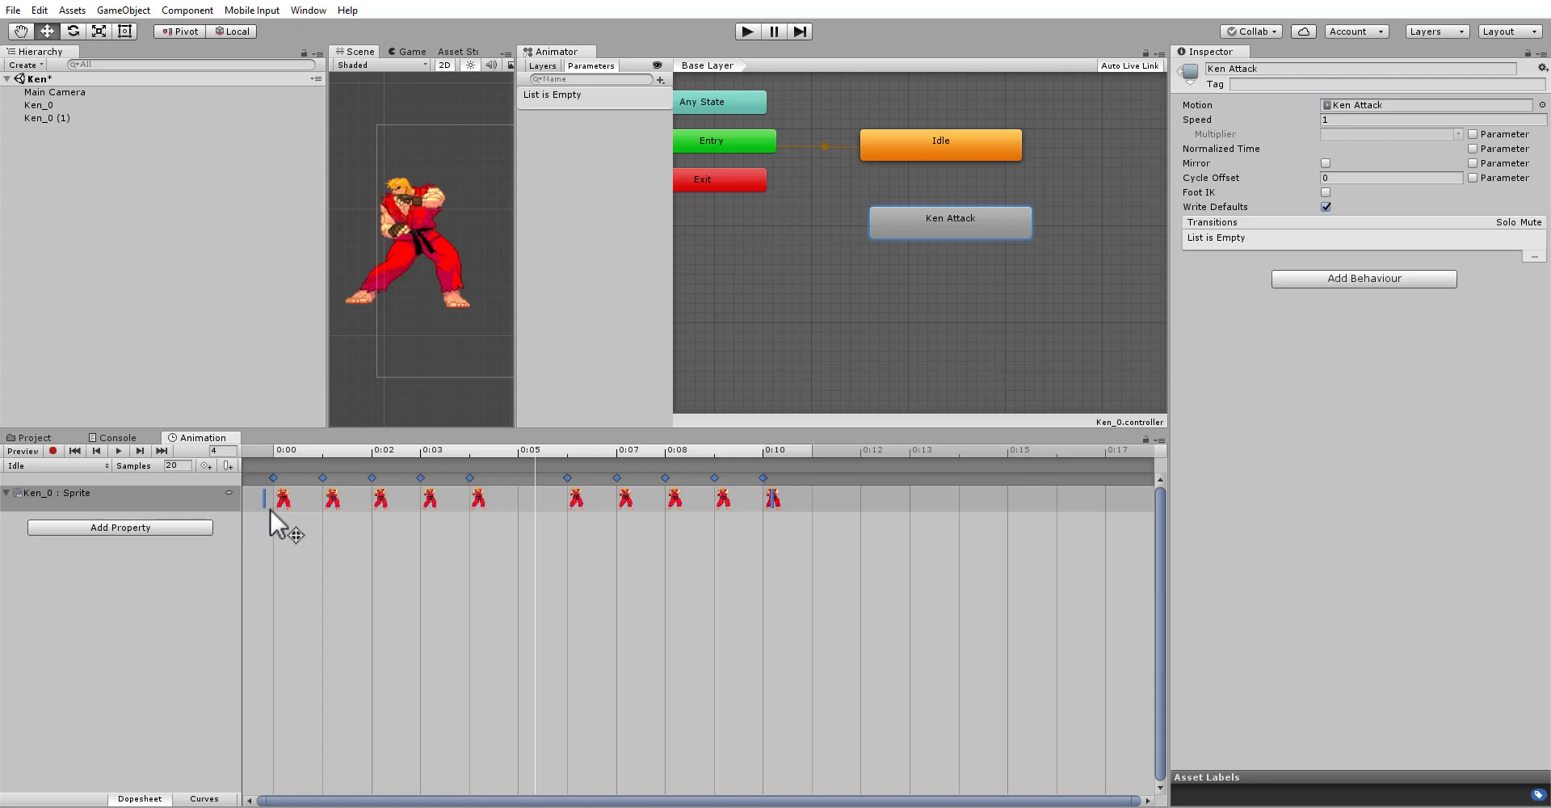
click(30, 469)
click(85, 650)
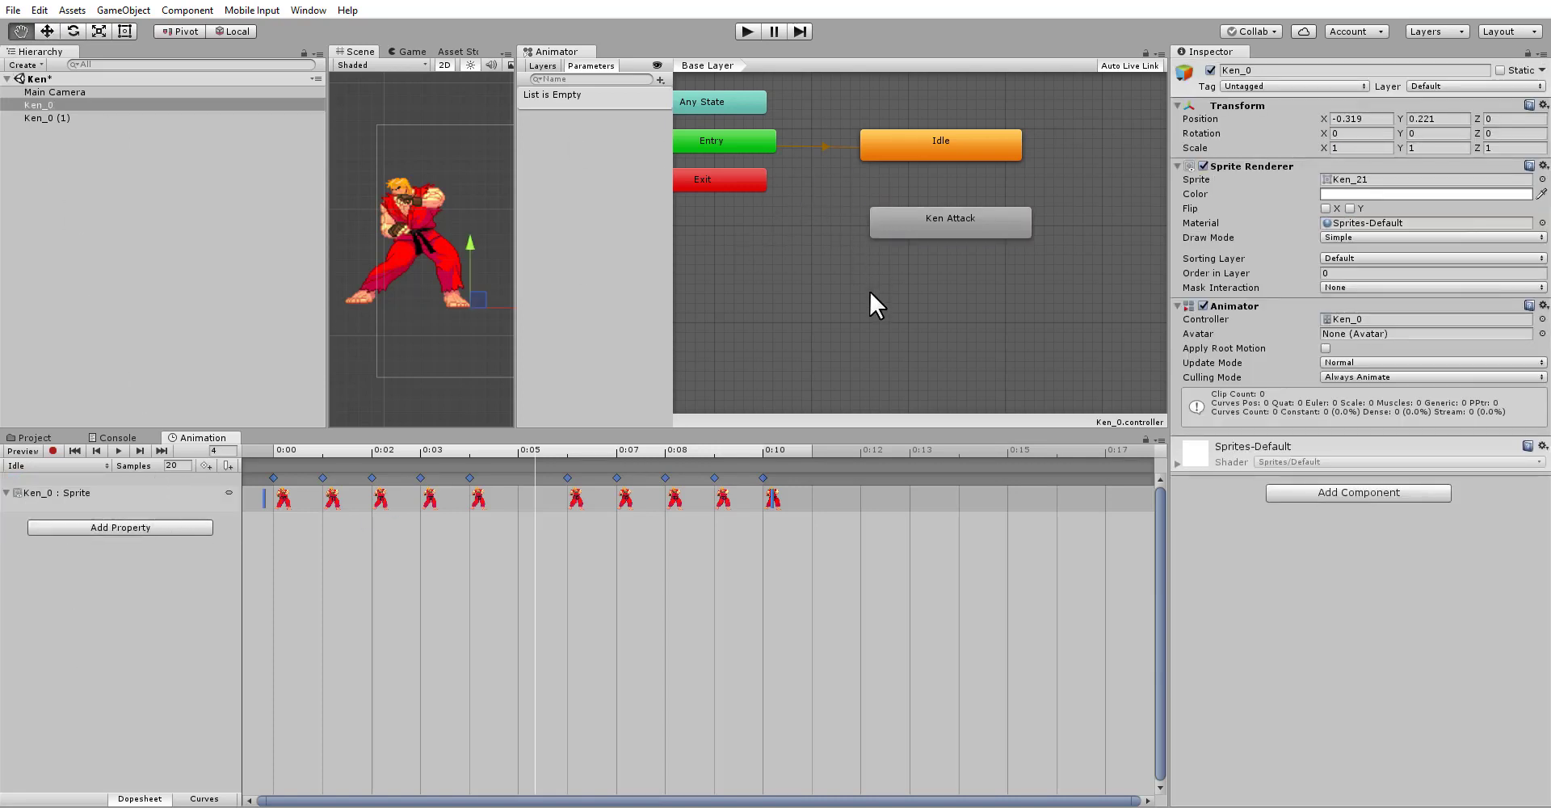
Step: Line up Ken Attack under Idle, move Exit above Any State, and bring Entry level with Idle
click(905, 245)
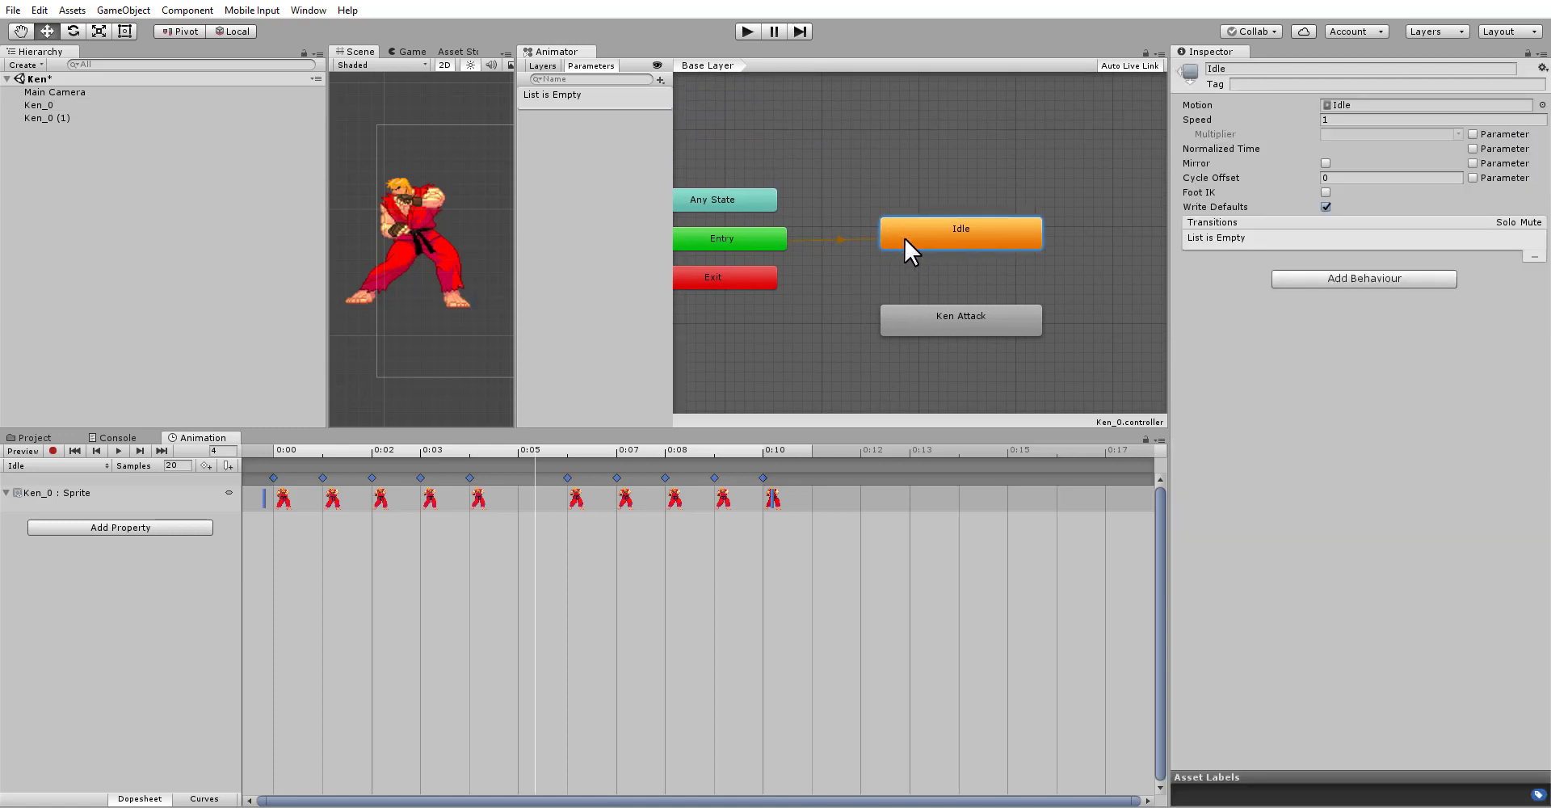
drag(955, 235, 954, 244)
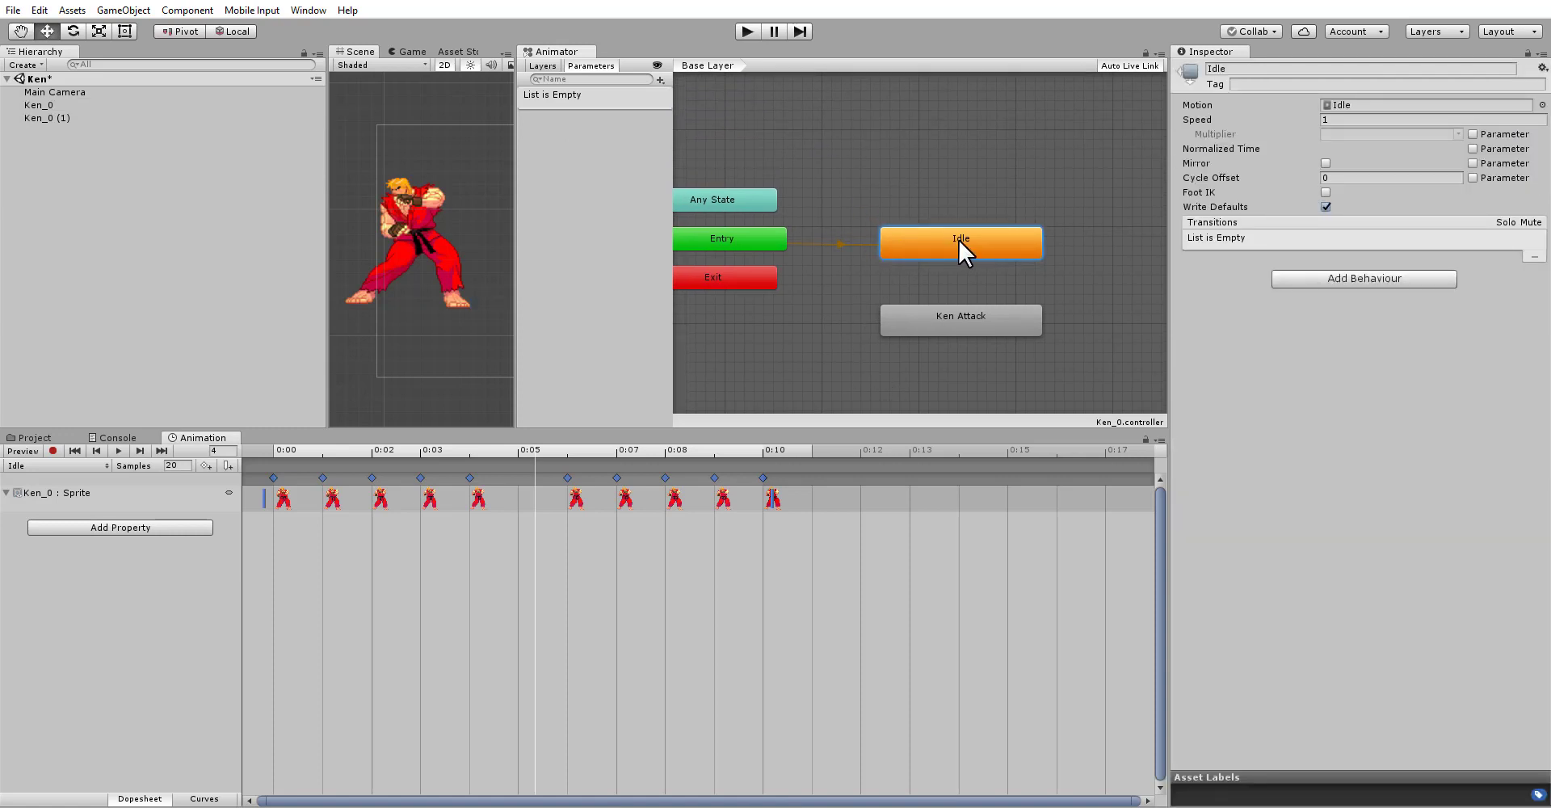
click(747, 241)
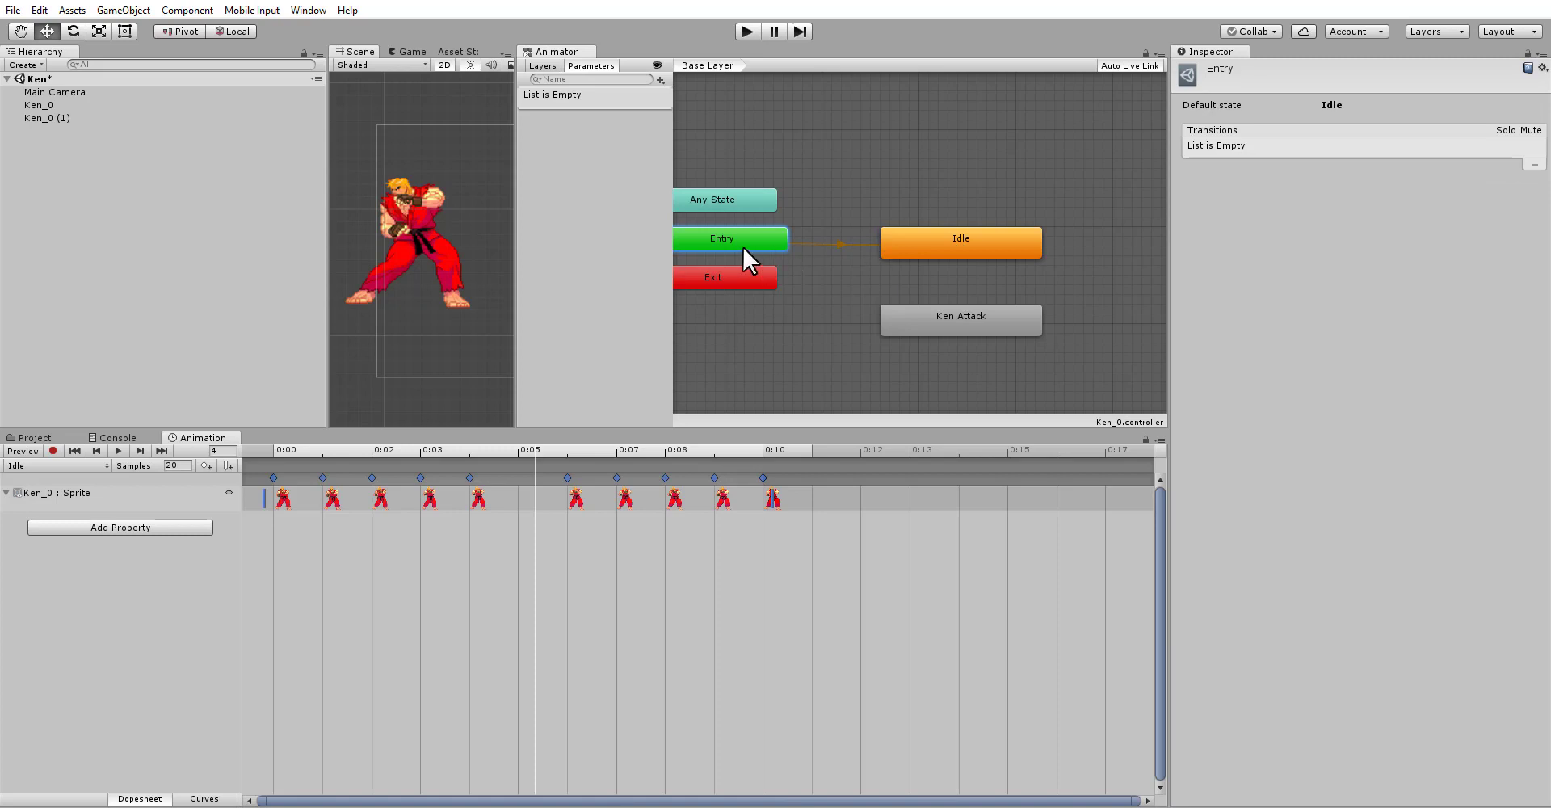
drag(841, 279, 842, 172)
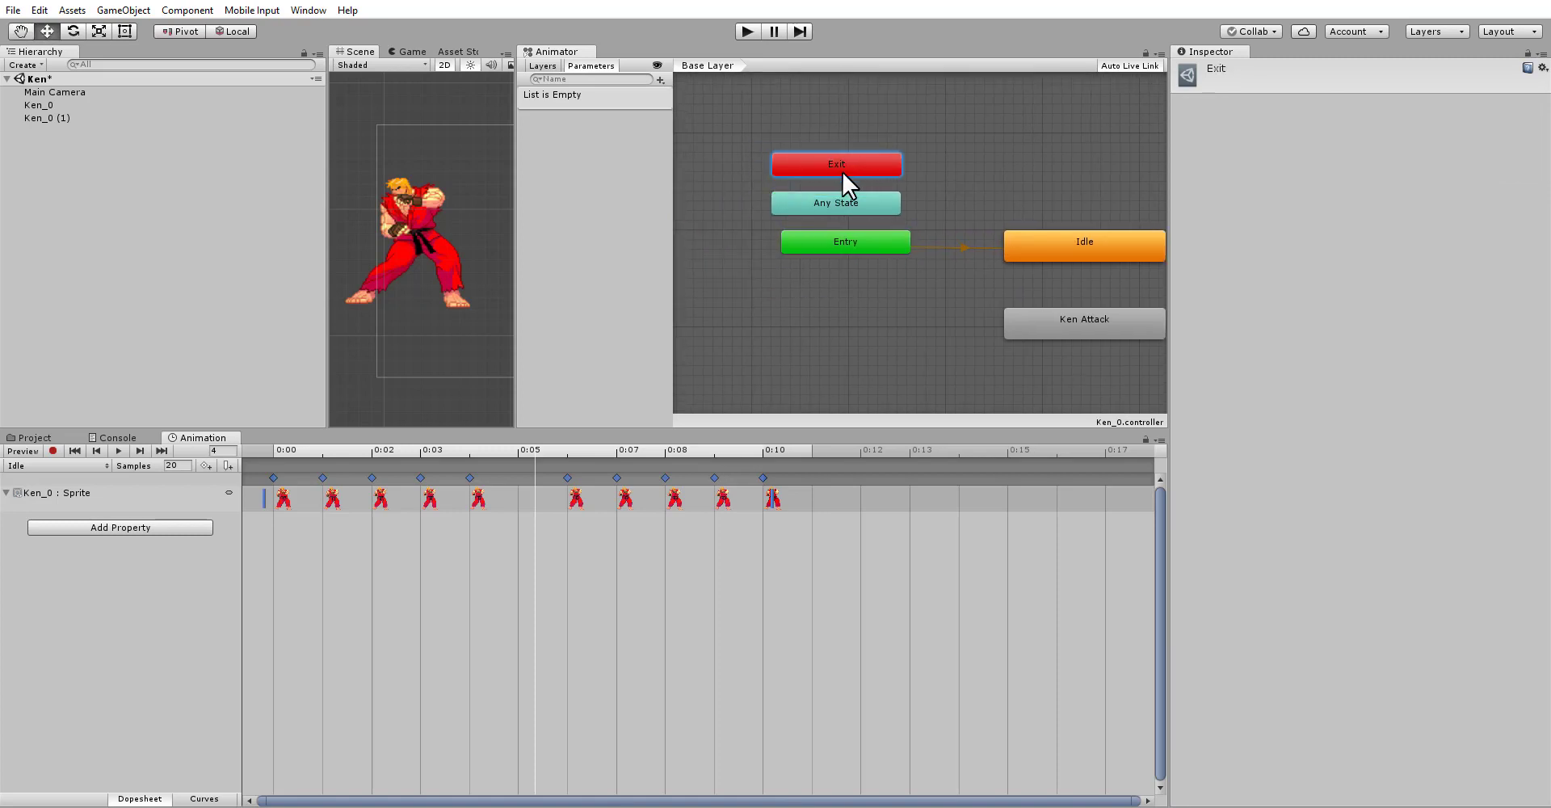
middle_drag(895, 235, 829, 187)
click(816, 194)
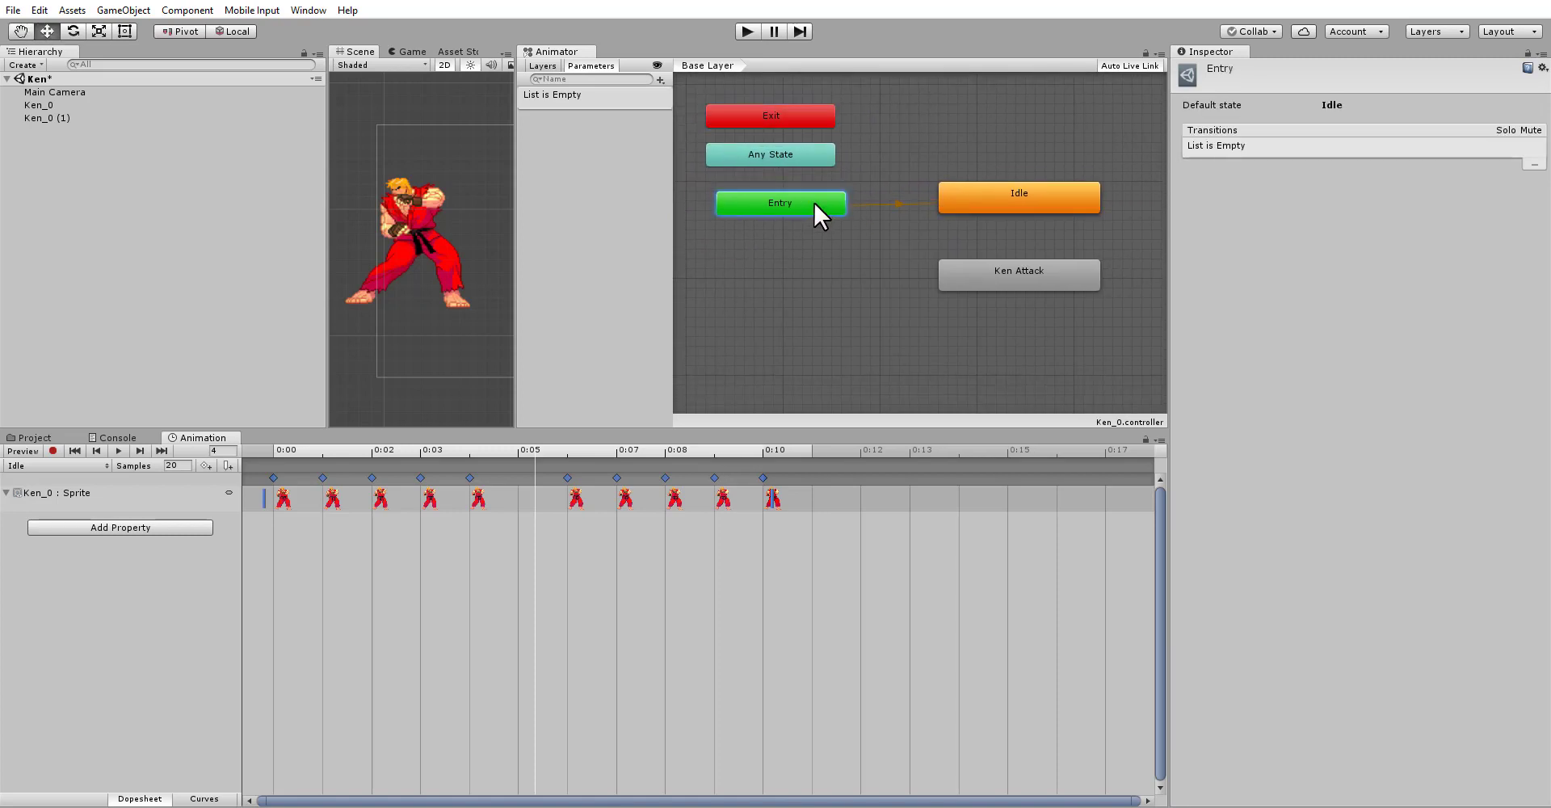
Step: Inspect the default transition from Entry and the Idle state's settings
middle_drag(831, 243, 762, 207)
click(841, 194)
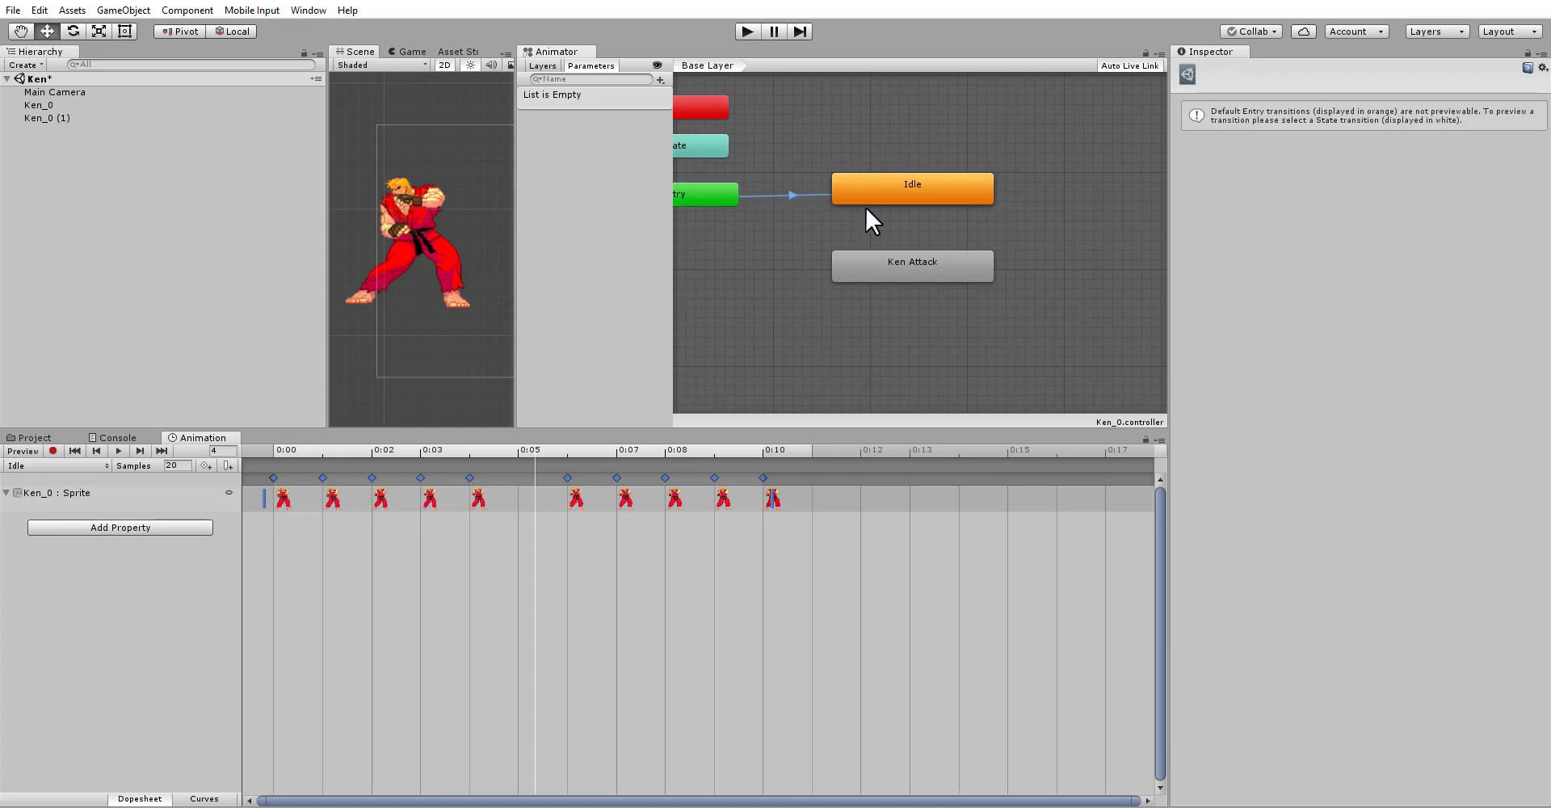
click(924, 193)
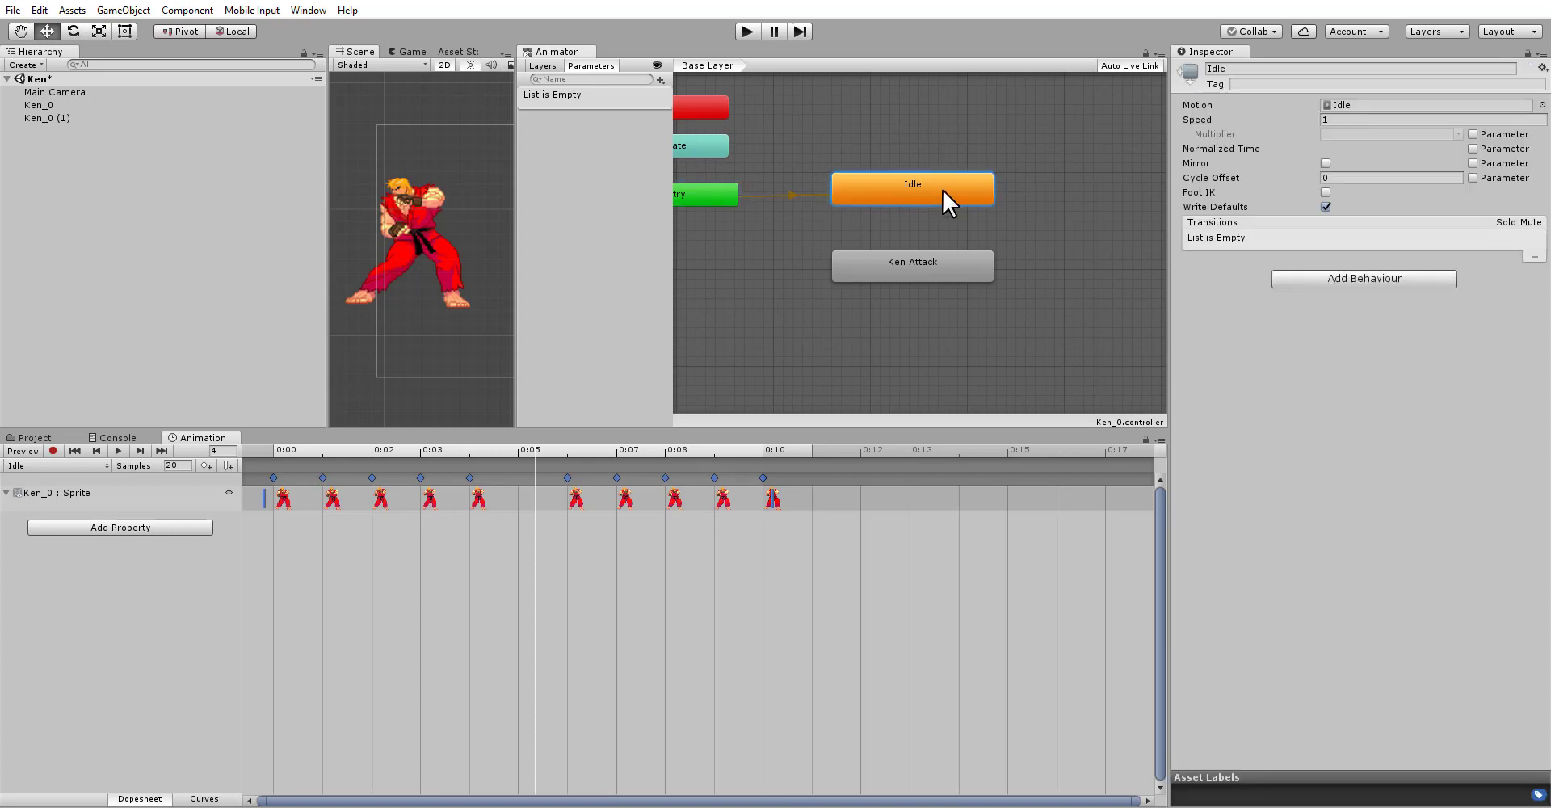
Step: Check the Loop Time setting of the Idle and Ken Attack clips in the Assets folder
click(32, 437)
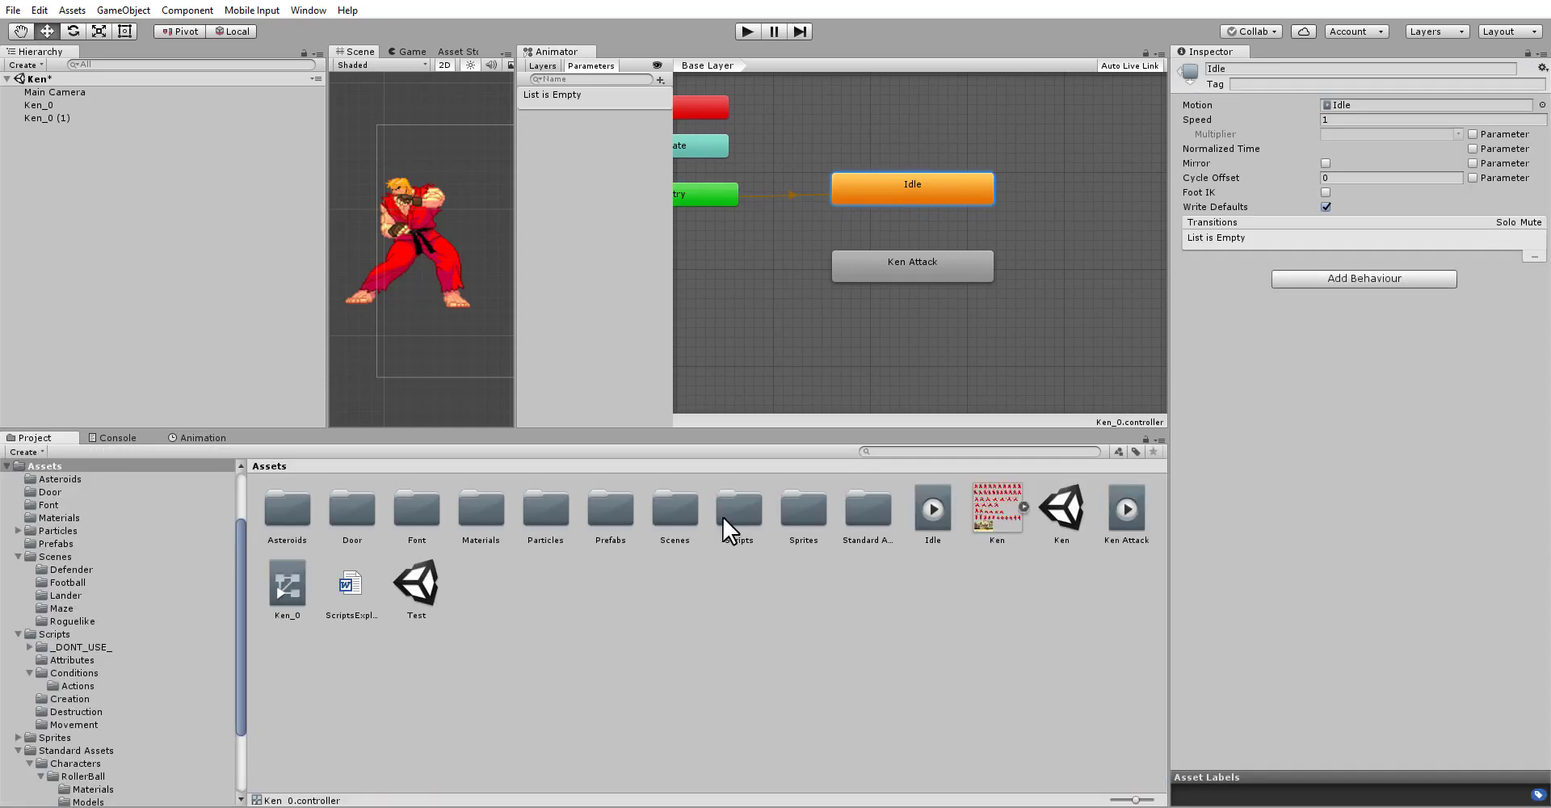
click(933, 509)
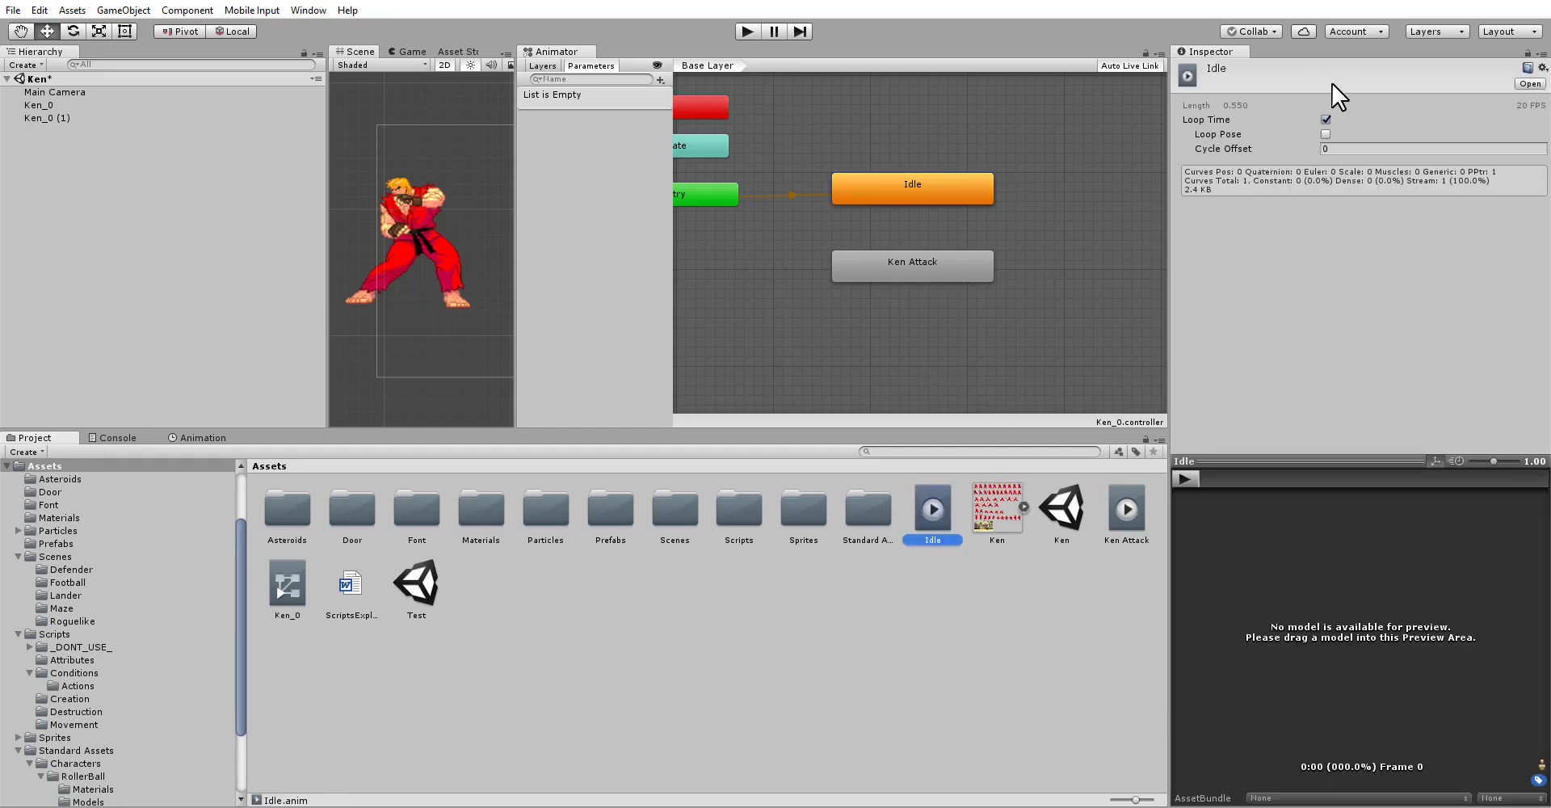
click(1113, 513)
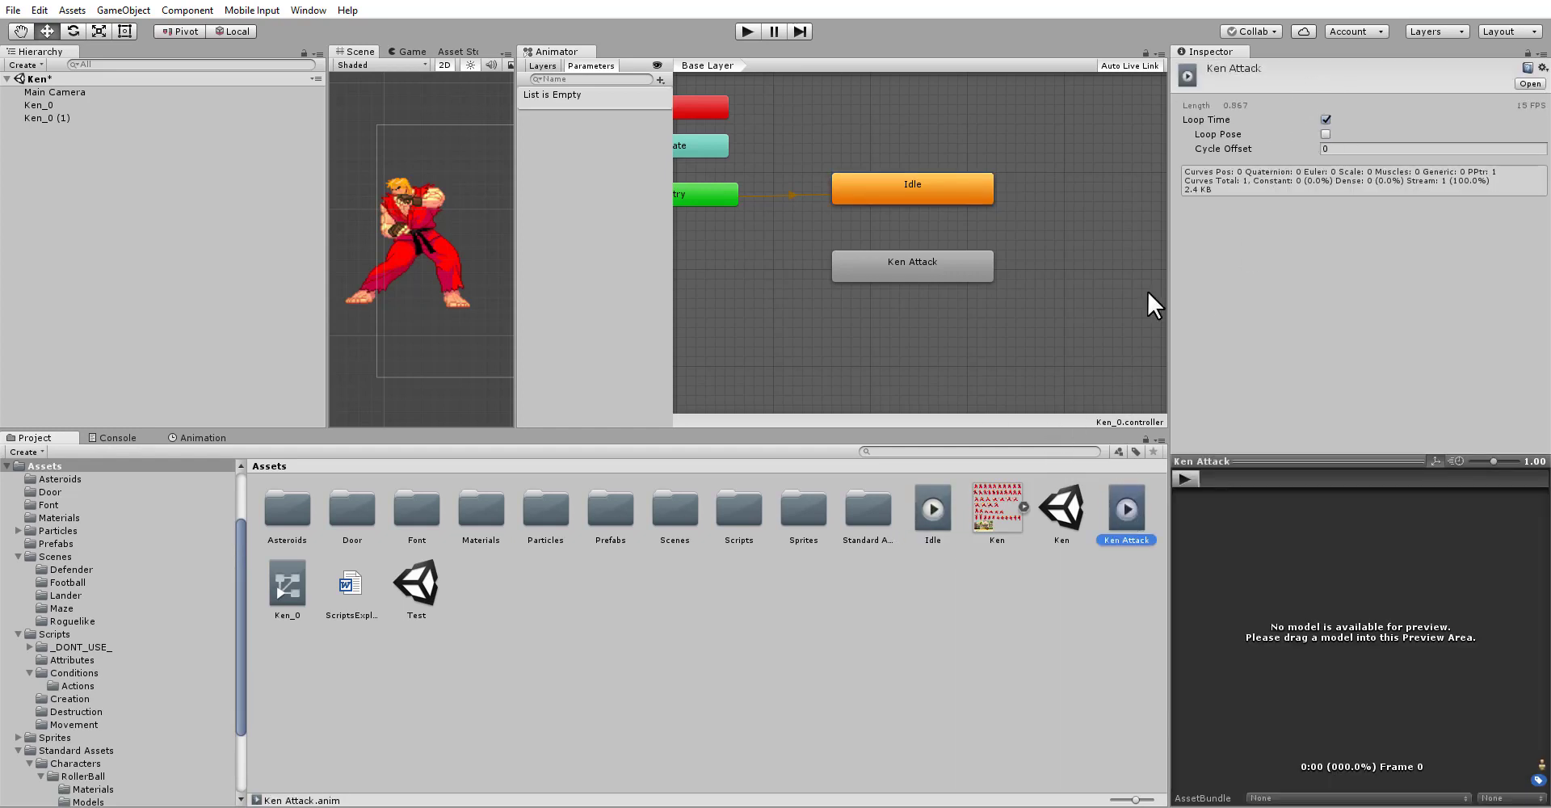
click(1325, 120)
click(929, 513)
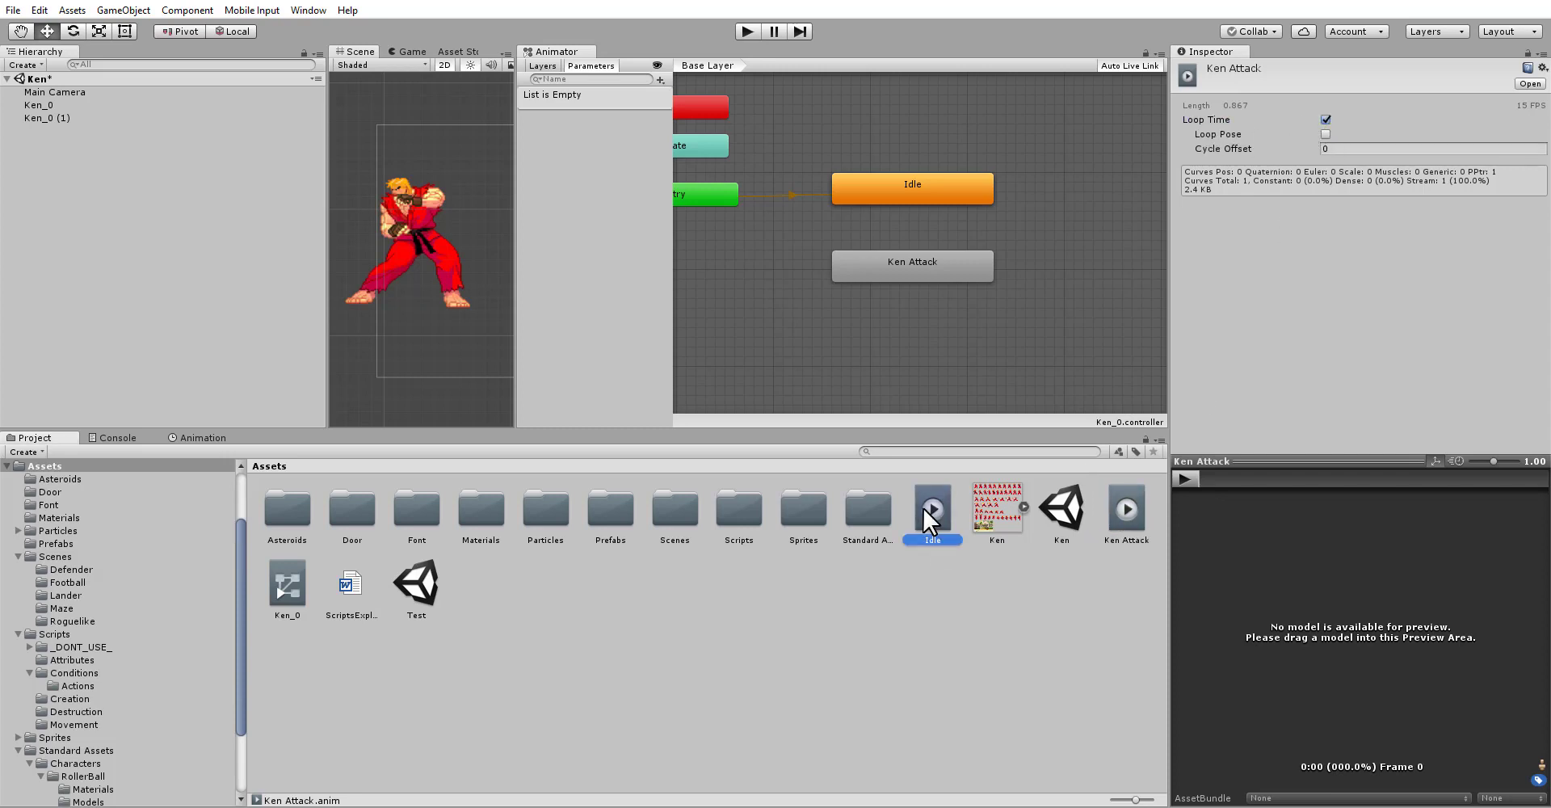
Step: Move the Ken Attack state farther below Idle to leave room between them
click(953, 175)
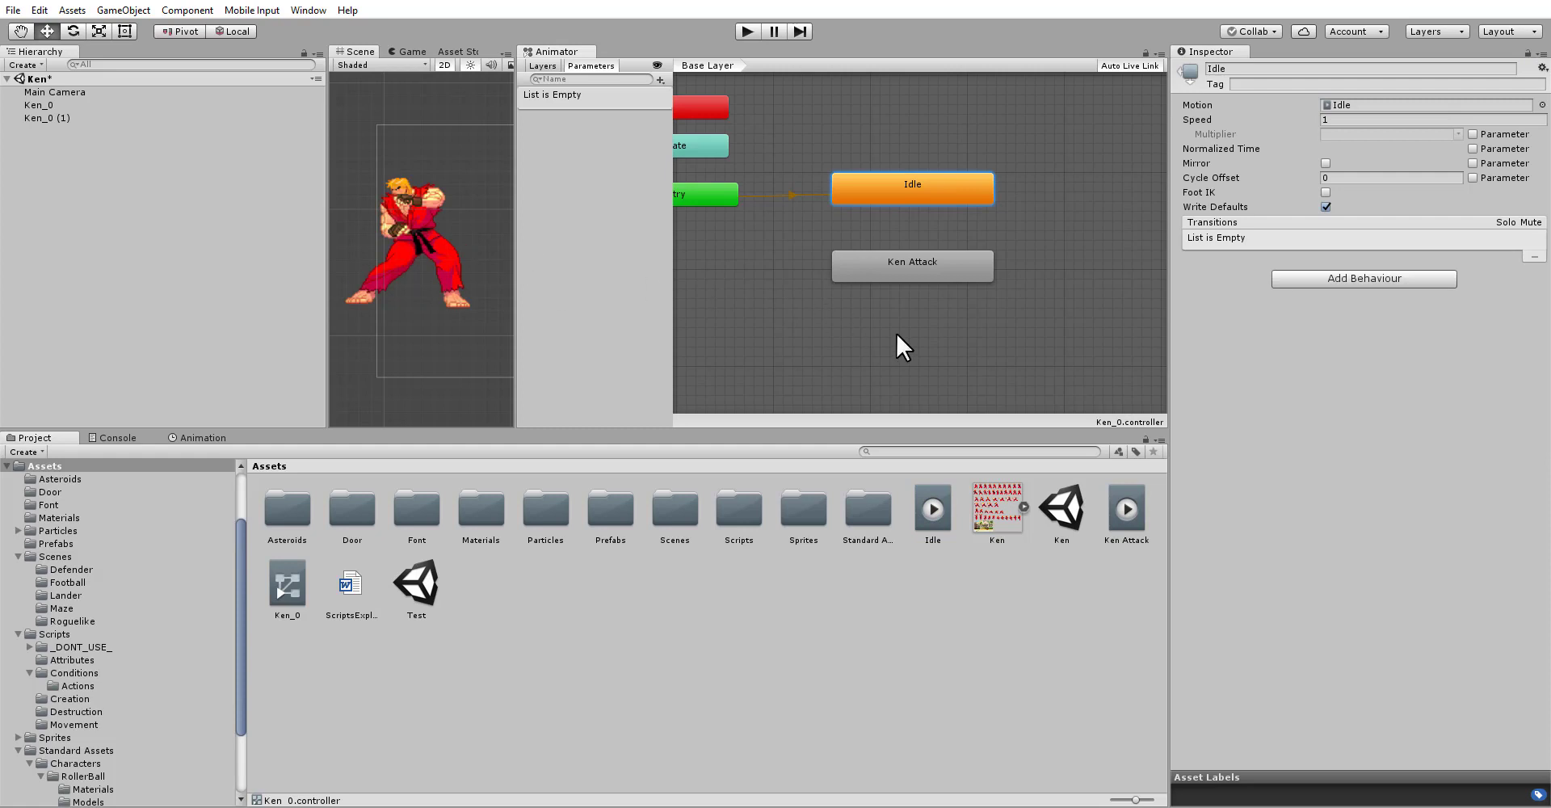
middle_drag(896, 331, 962, 218)
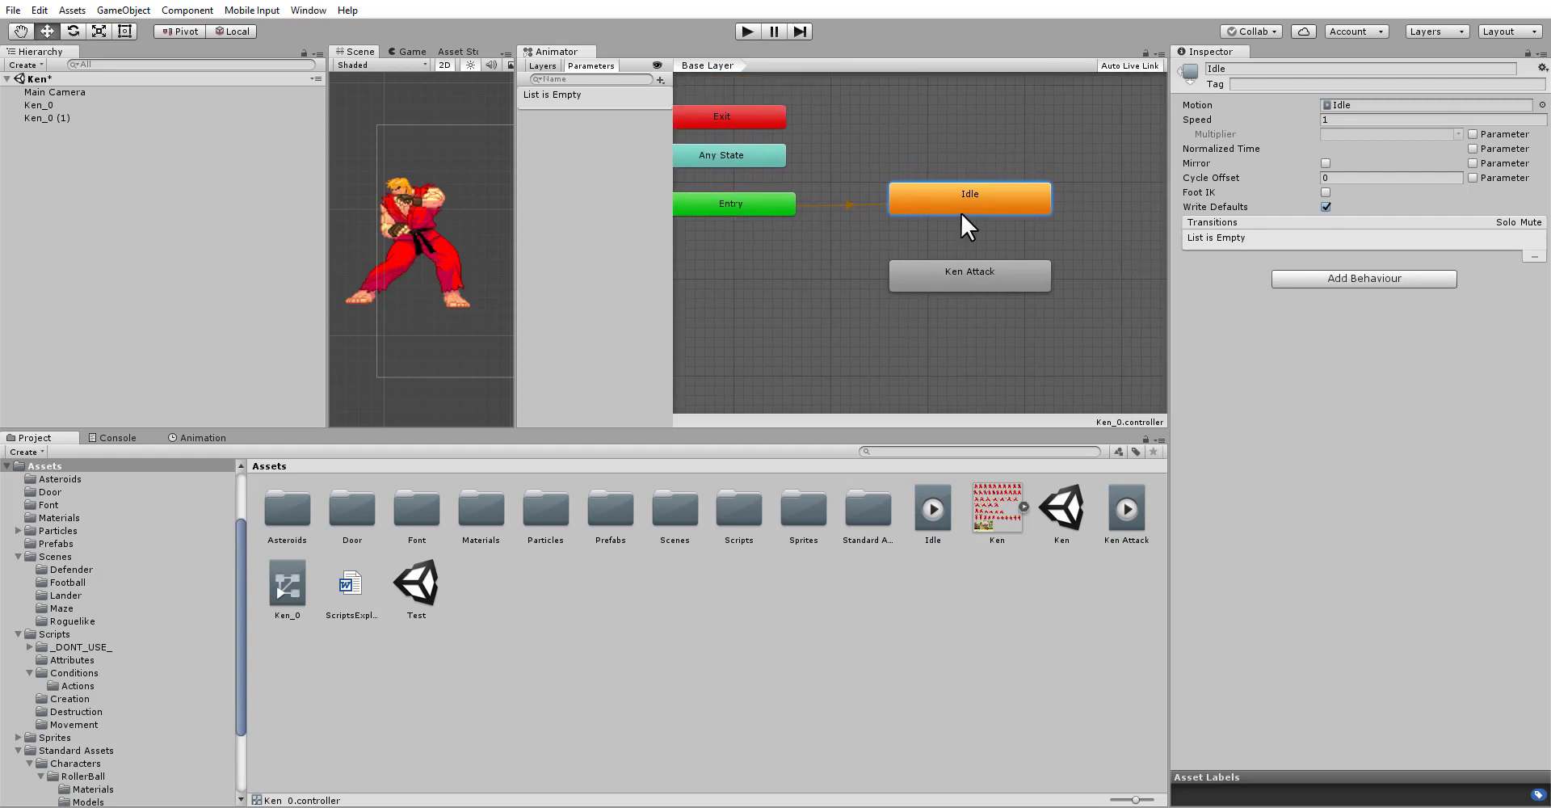
click(987, 273)
middle_drag(984, 283, 879, 235)
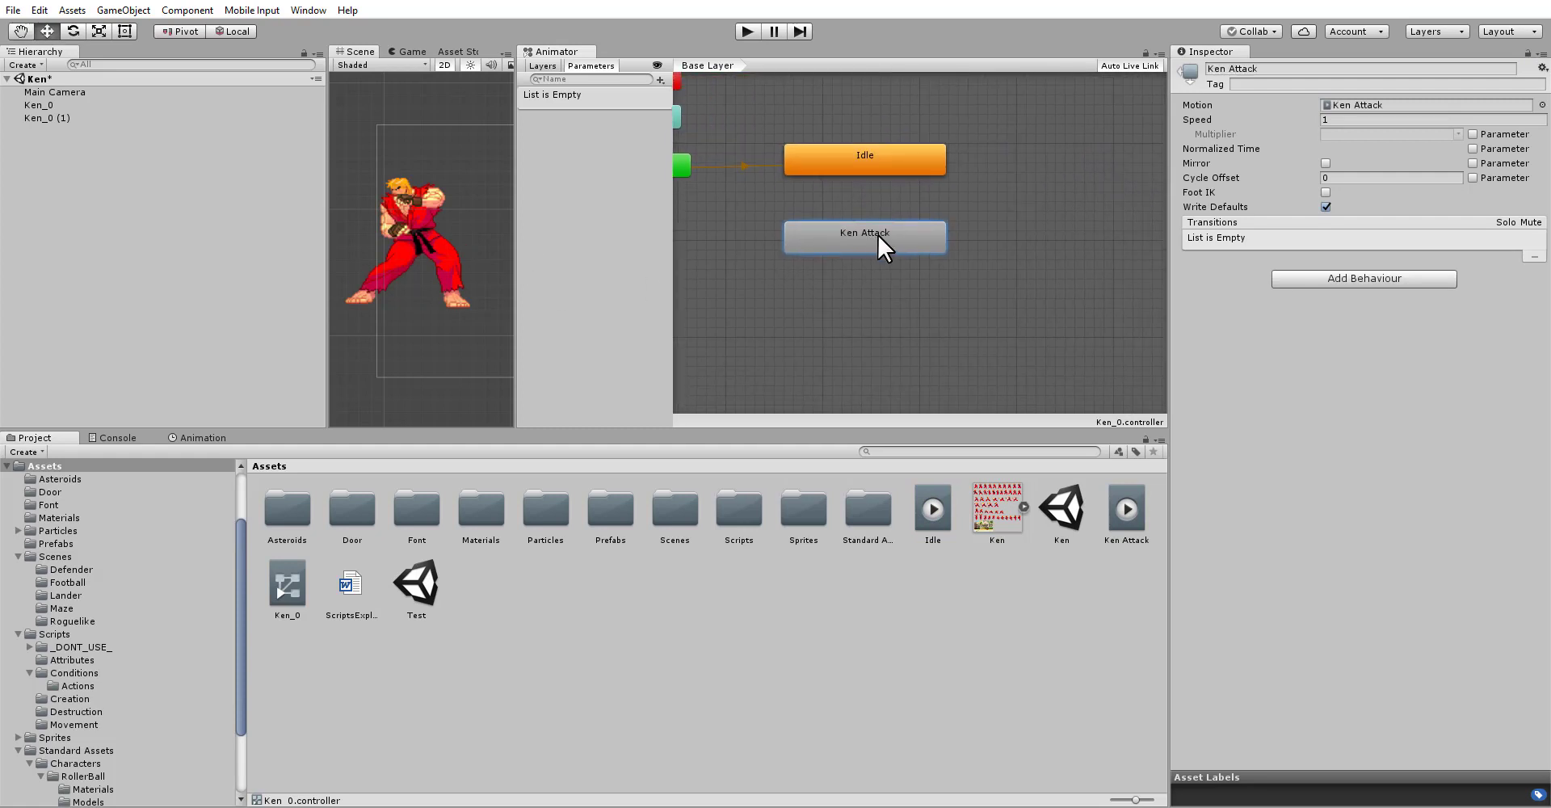
drag(880, 235, 871, 280)
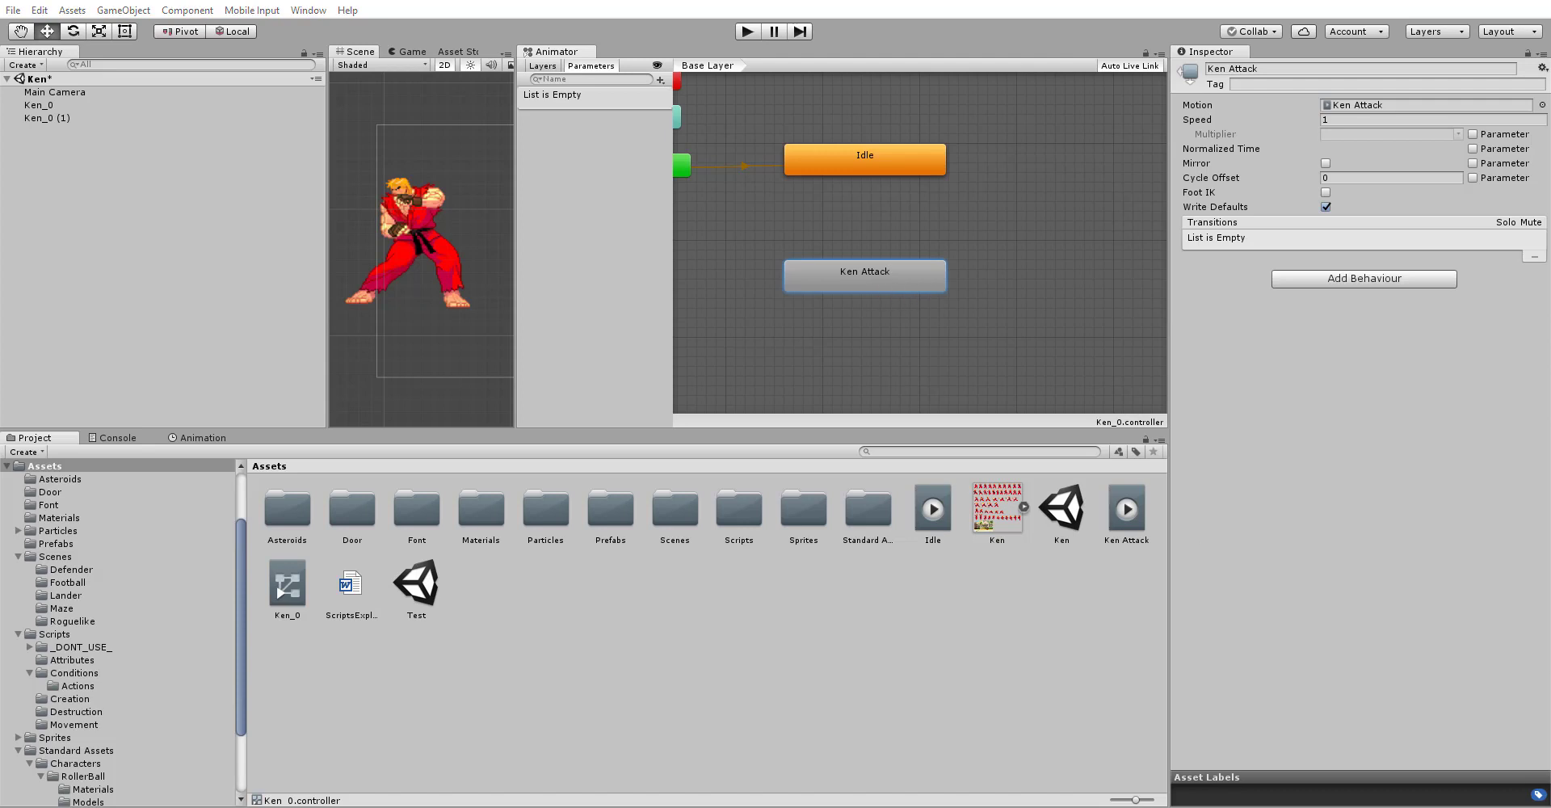
Step: Create a transition from the Idle state to the Ken Attack state
middle_drag(766, 208, 831, 205)
click(900, 162)
click(929, 268)
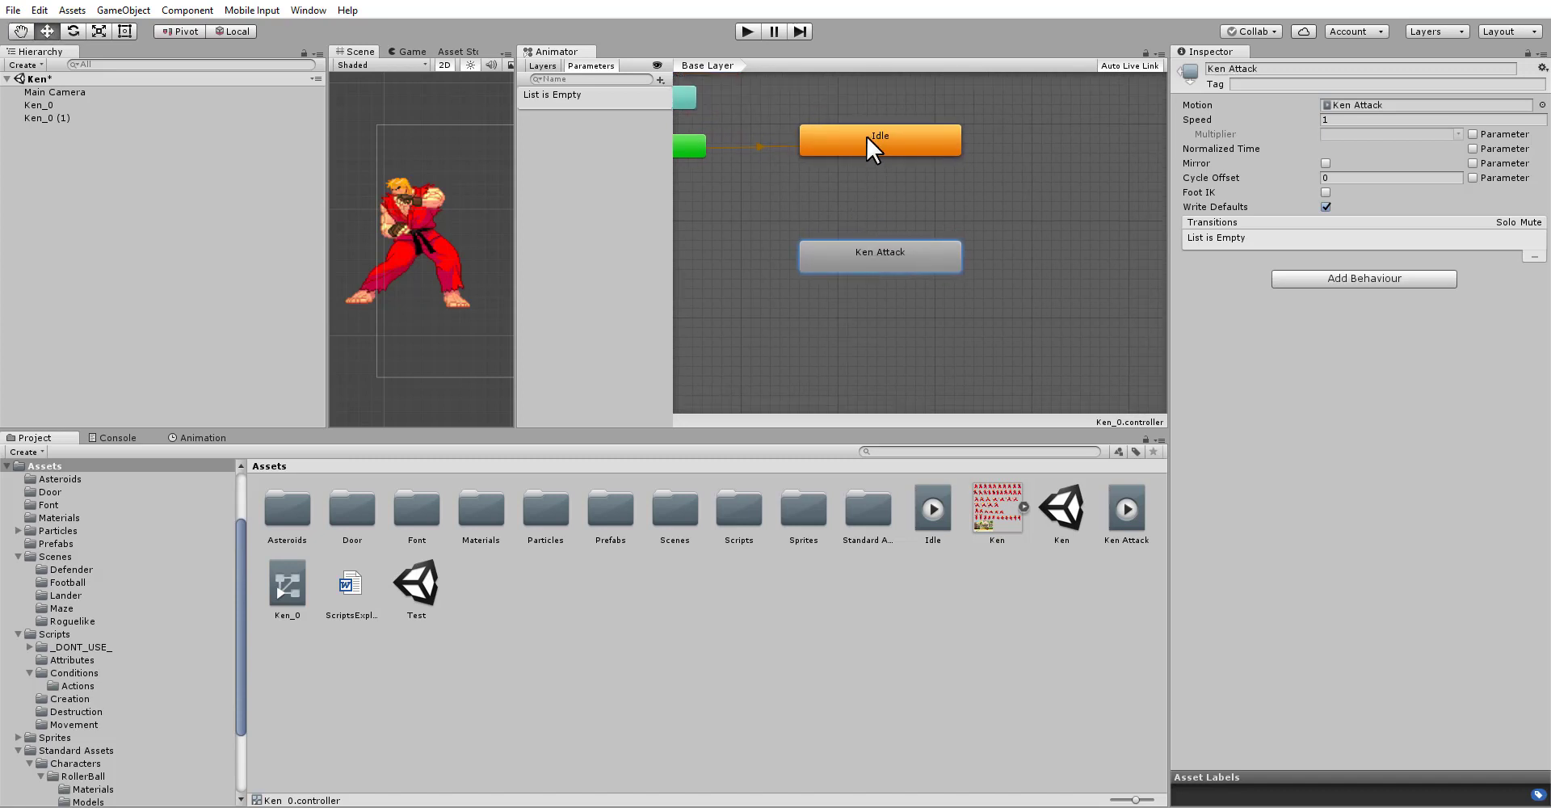
click(873, 142)
right_click(858, 147)
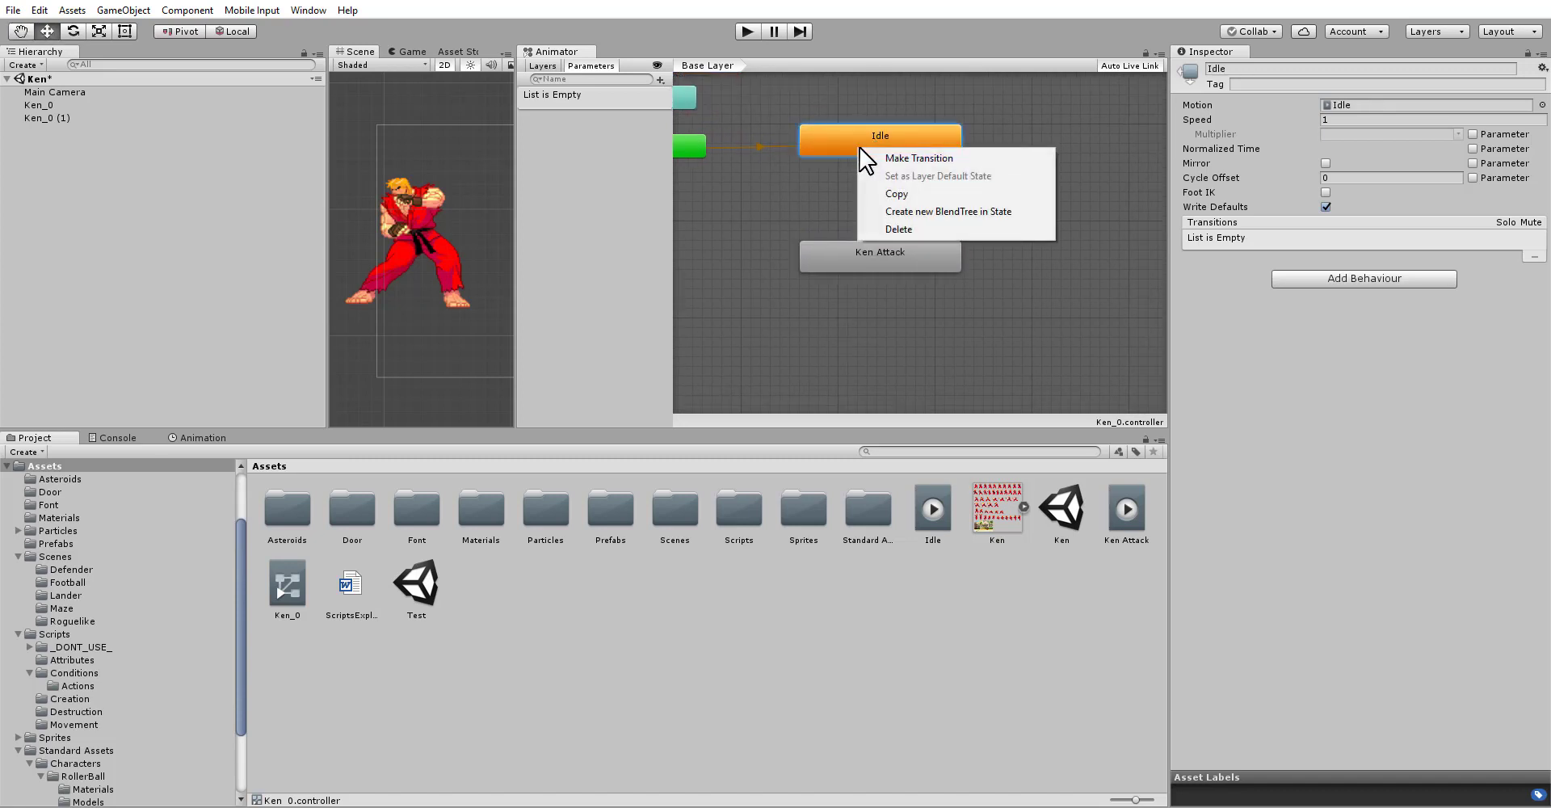
click(874, 155)
click(880, 260)
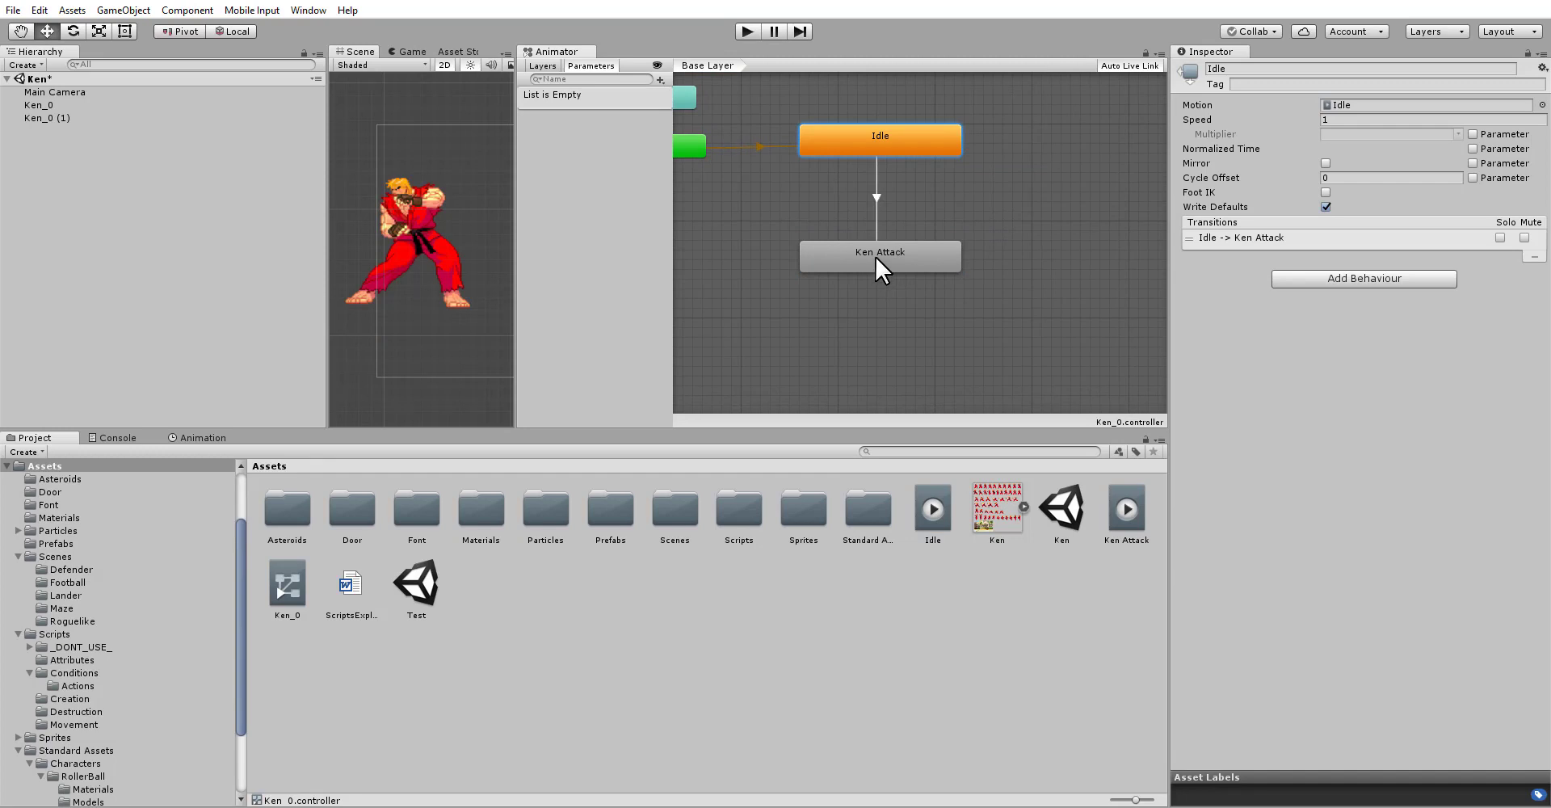
Step: Select the Idle to Ken Attack transition and play its preview, watching Ken from a better angle
click(876, 257)
middle_drag(835, 221, 848, 228)
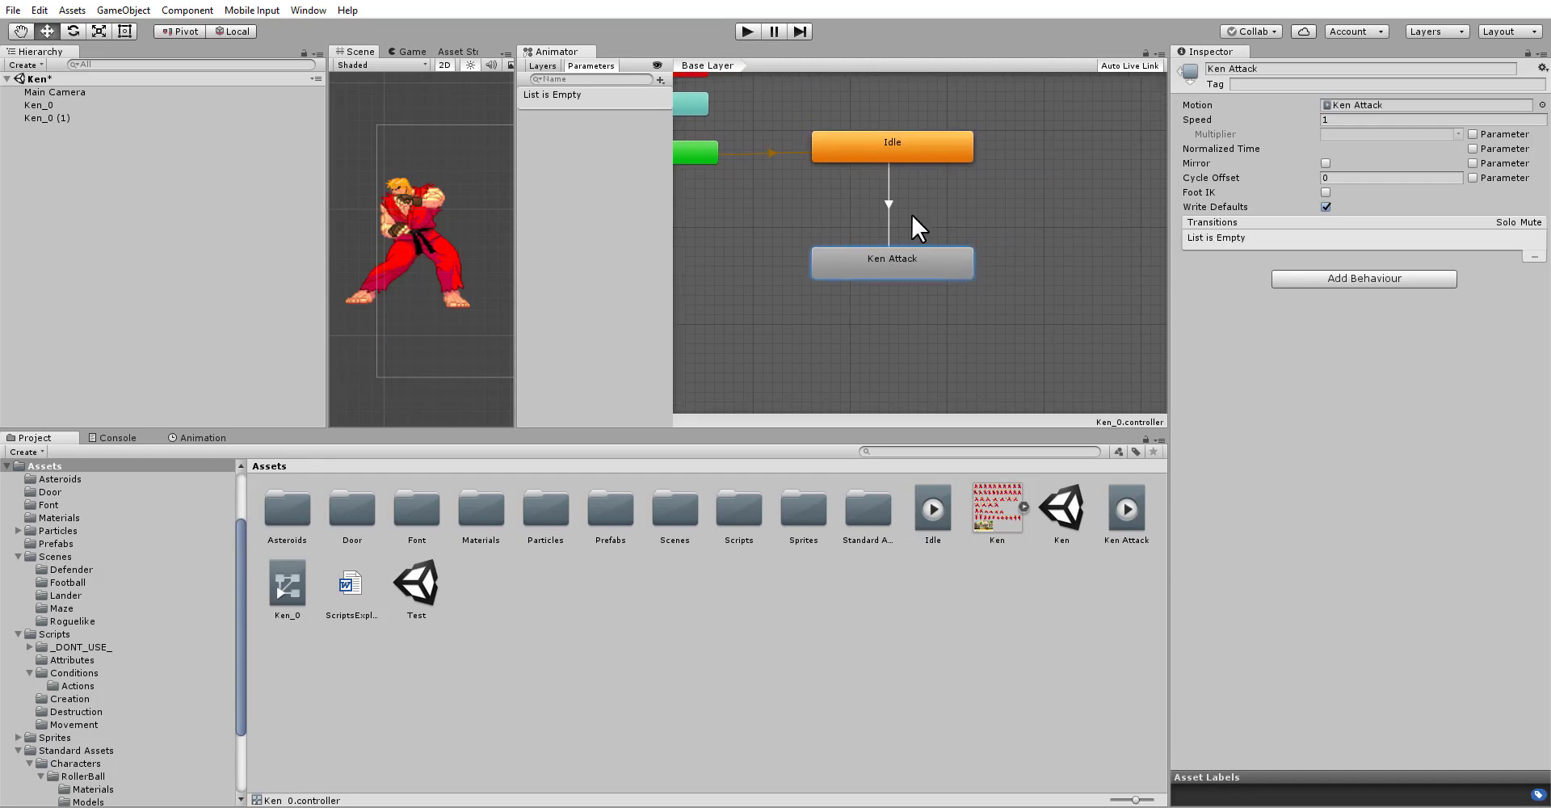
click(893, 202)
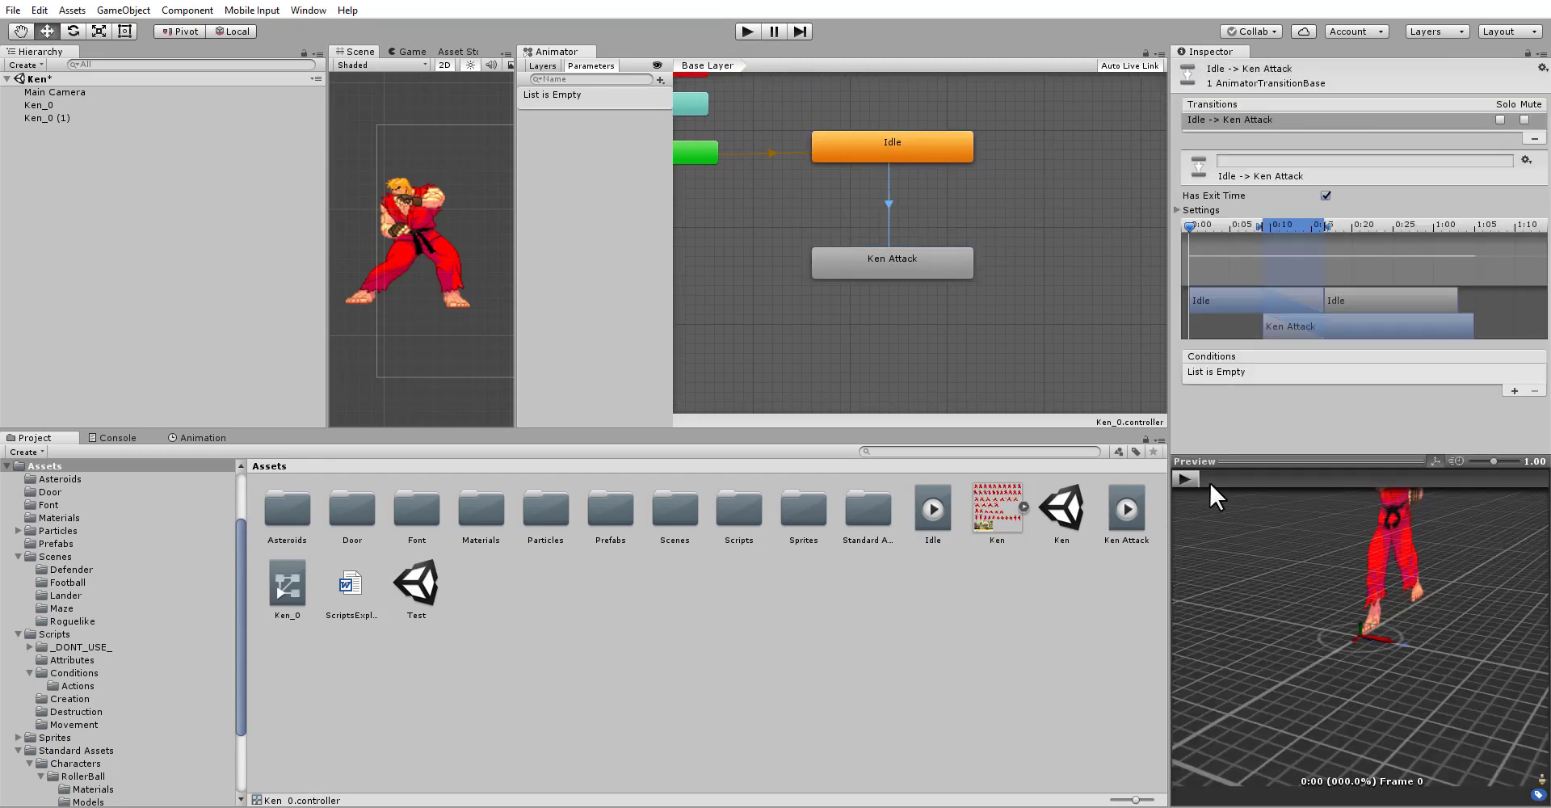
click(1185, 479)
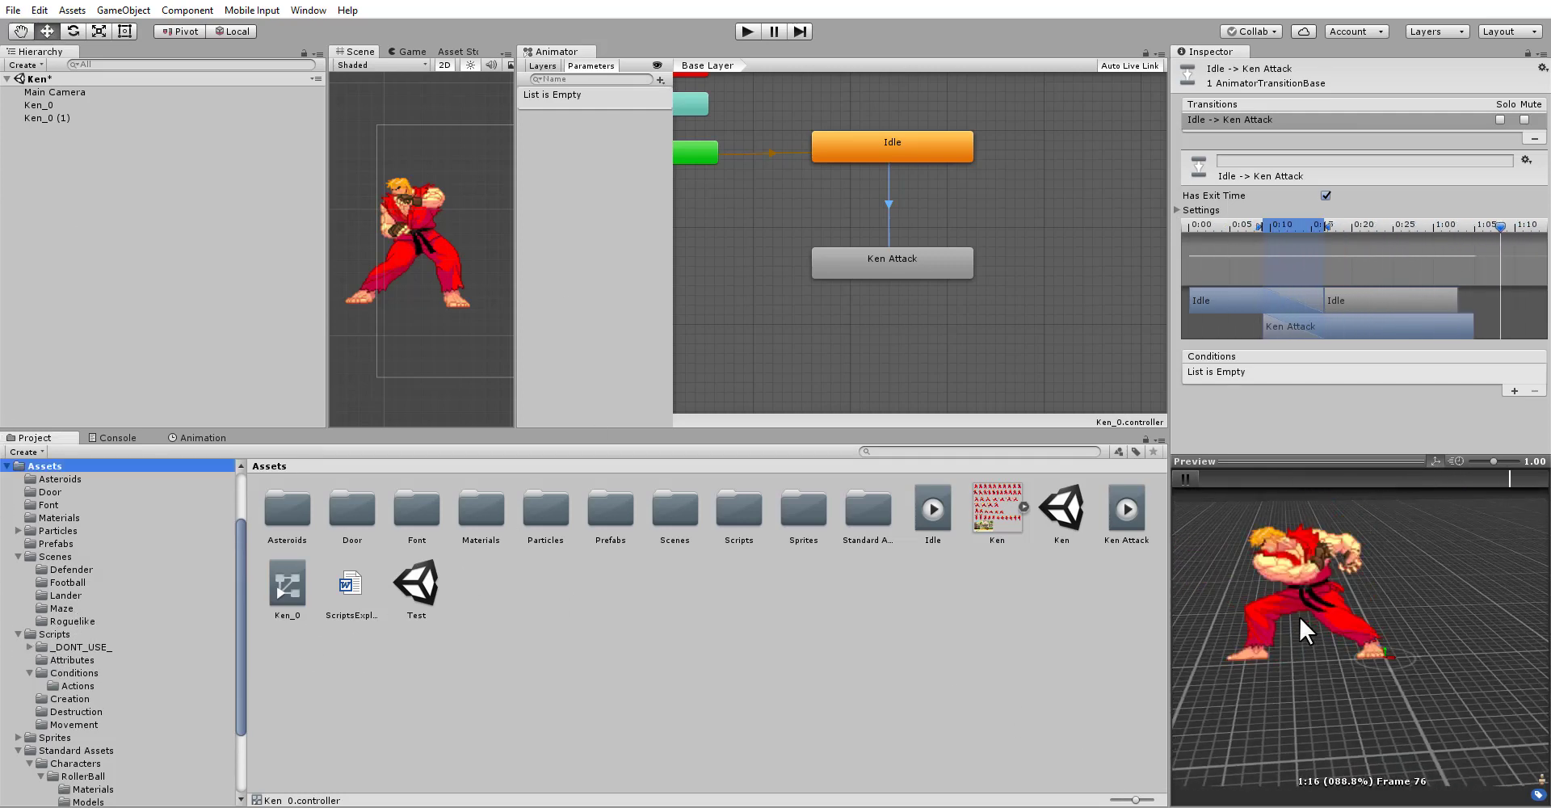
alt+drag(1221, 595, 1309, 605)
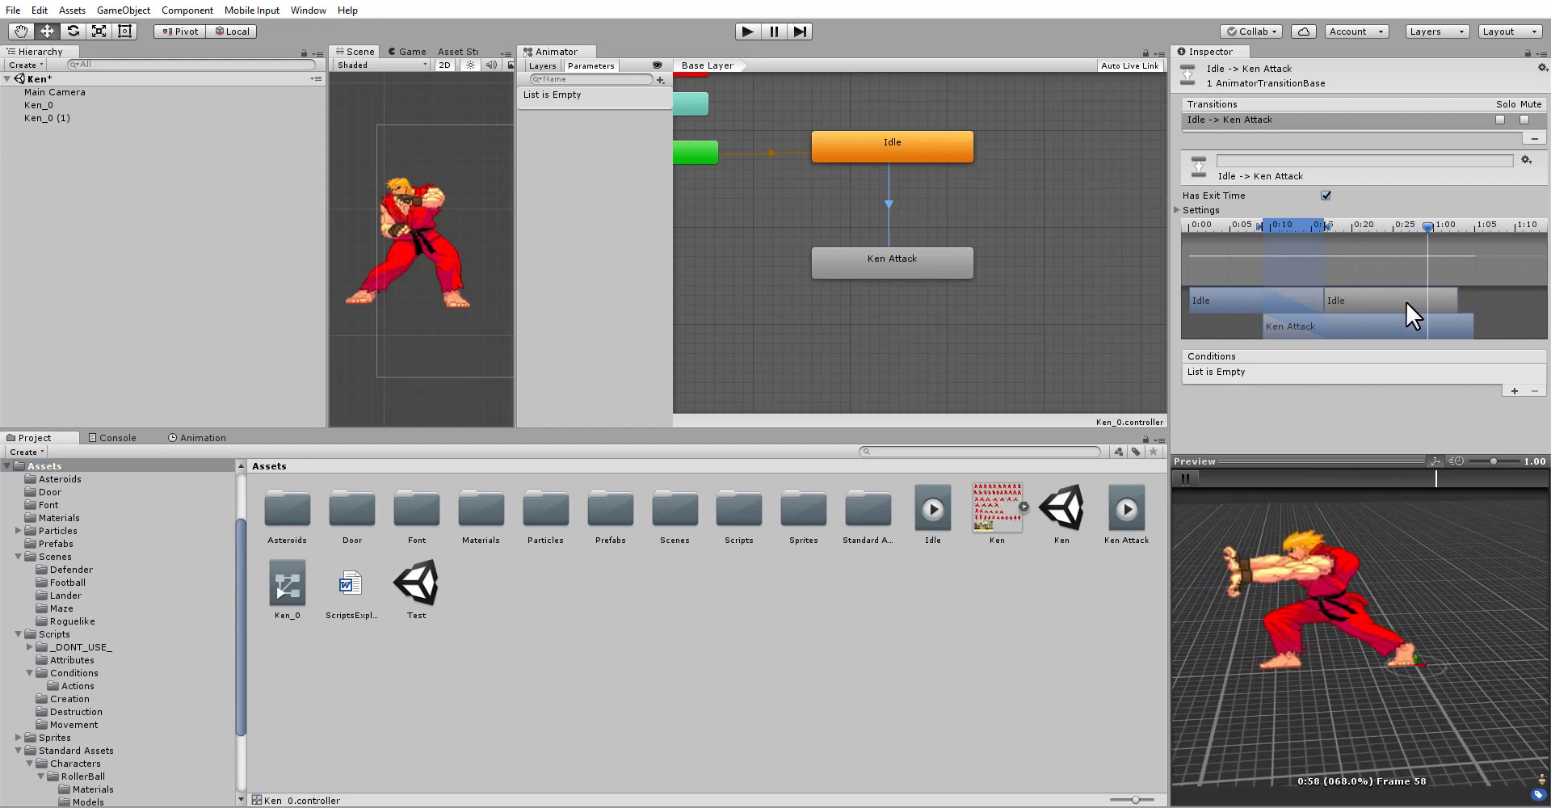
drag(1407, 302, 1326, 302)
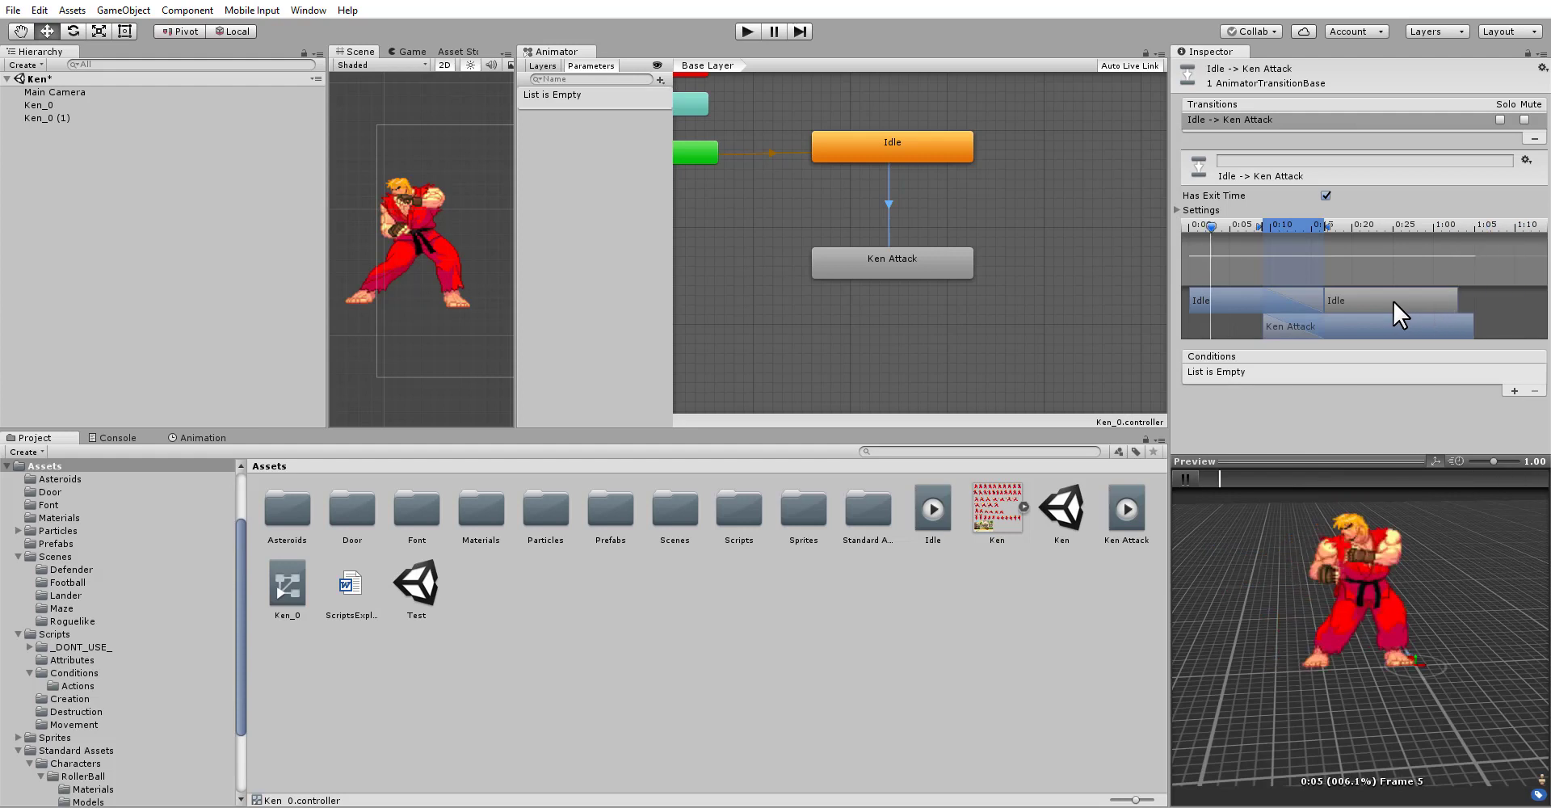
click(1184, 477)
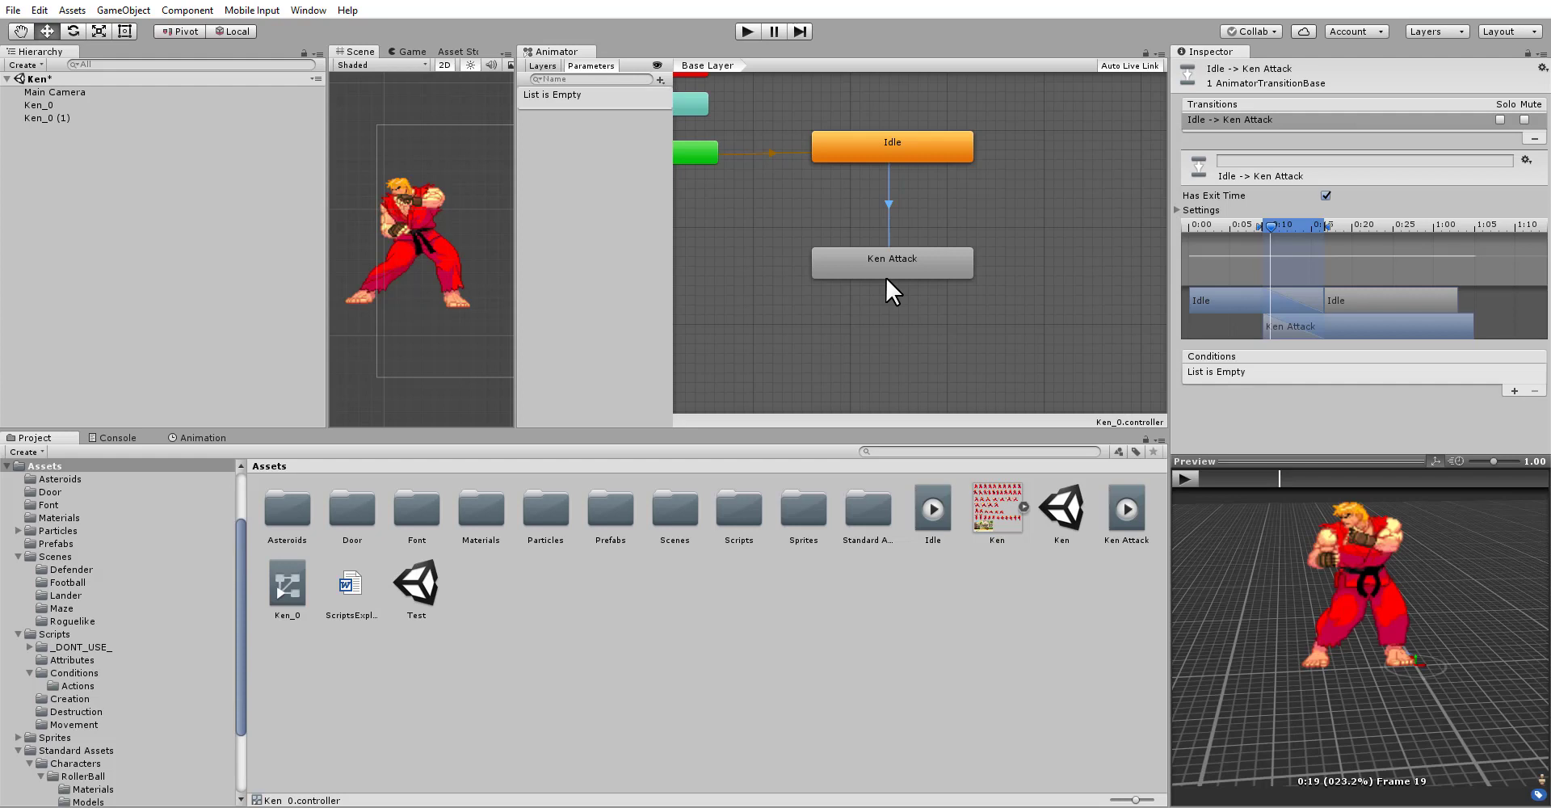
Step: Expand the Idle to Ken Attack transition's settings and set its Exit Time to 4
click(1178, 209)
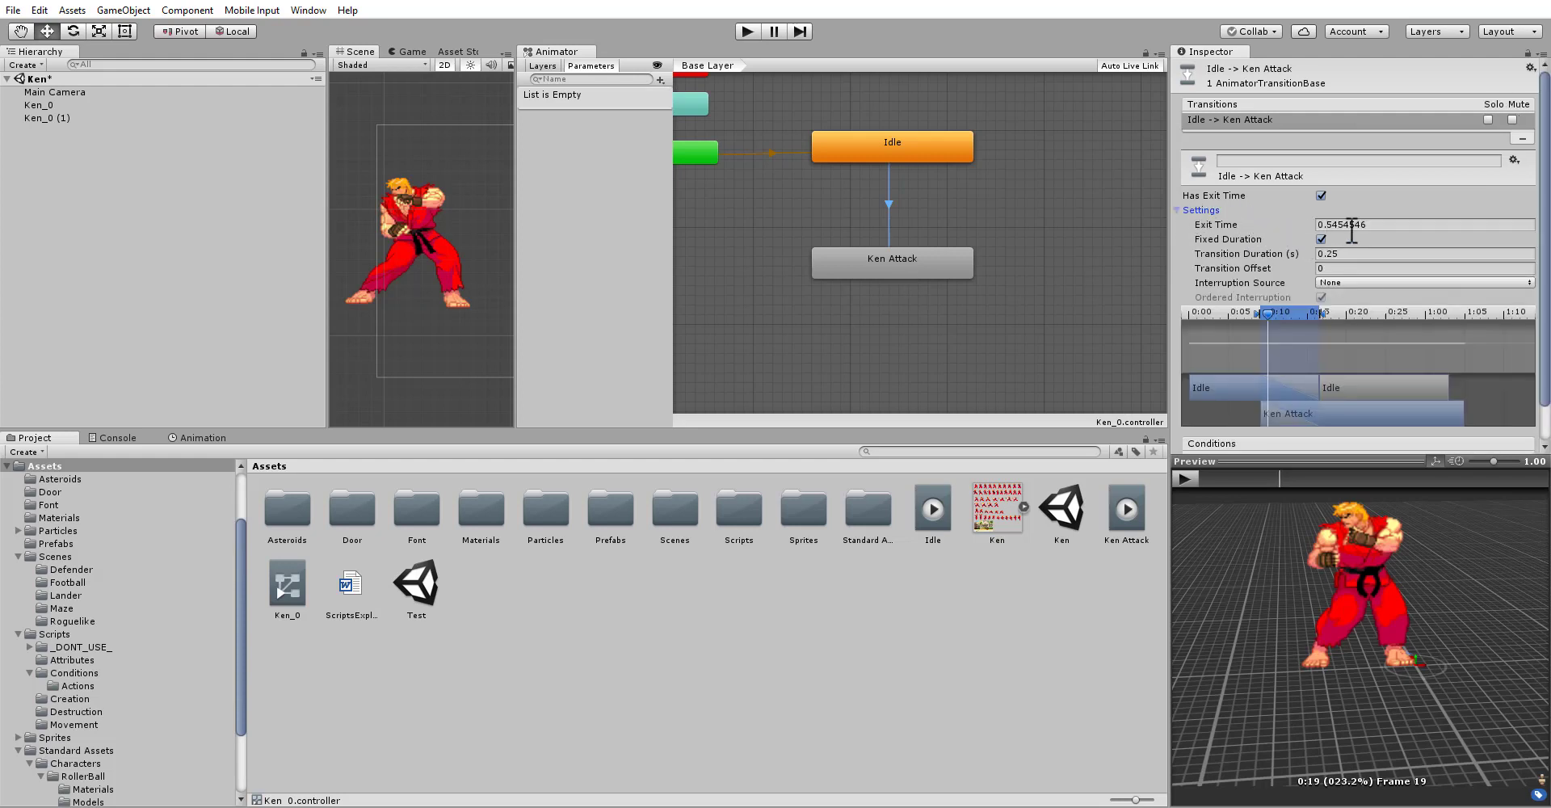
click(1382, 226)
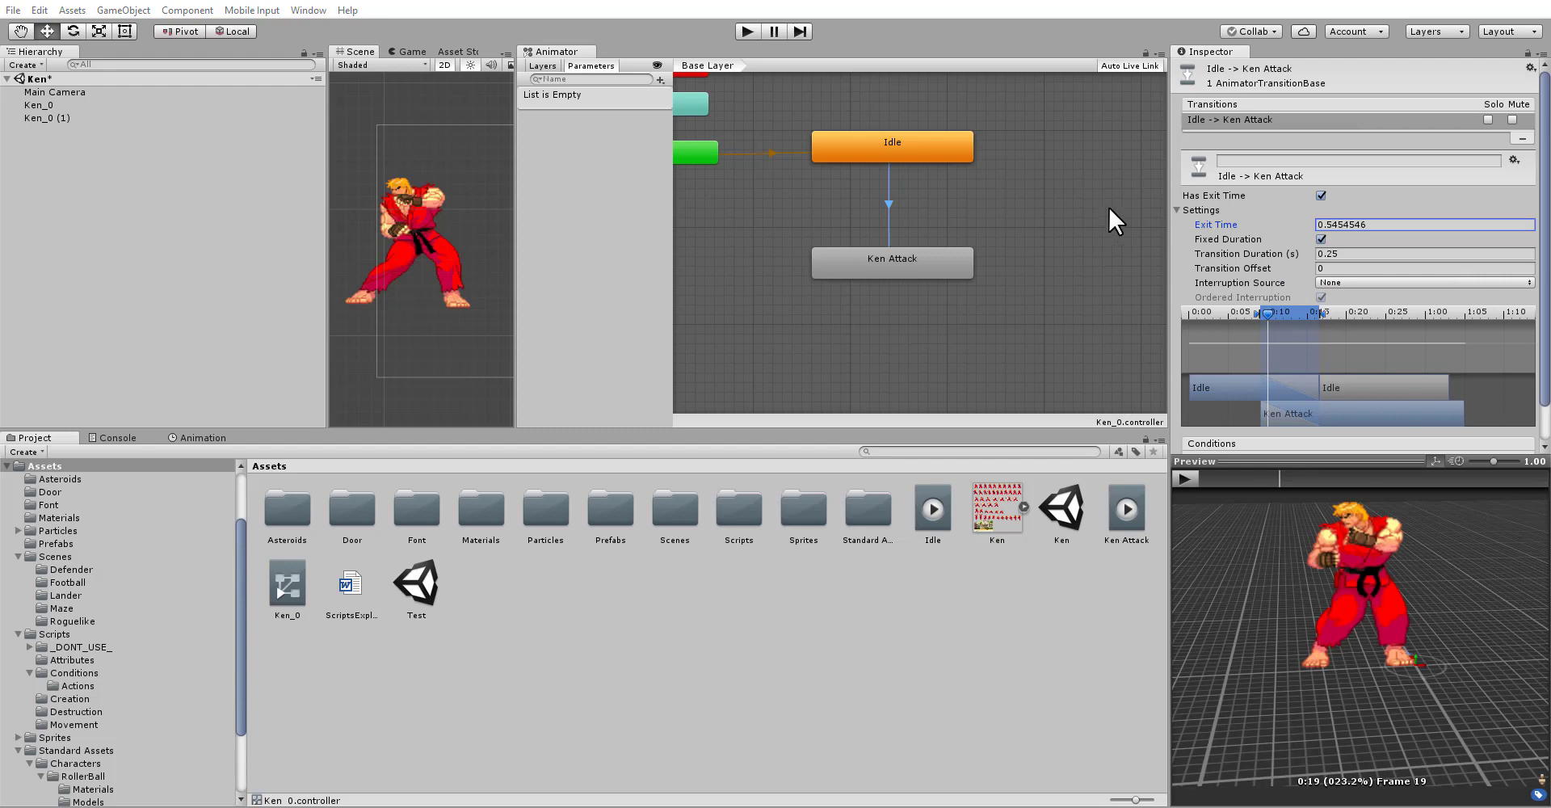
click(1371, 227)
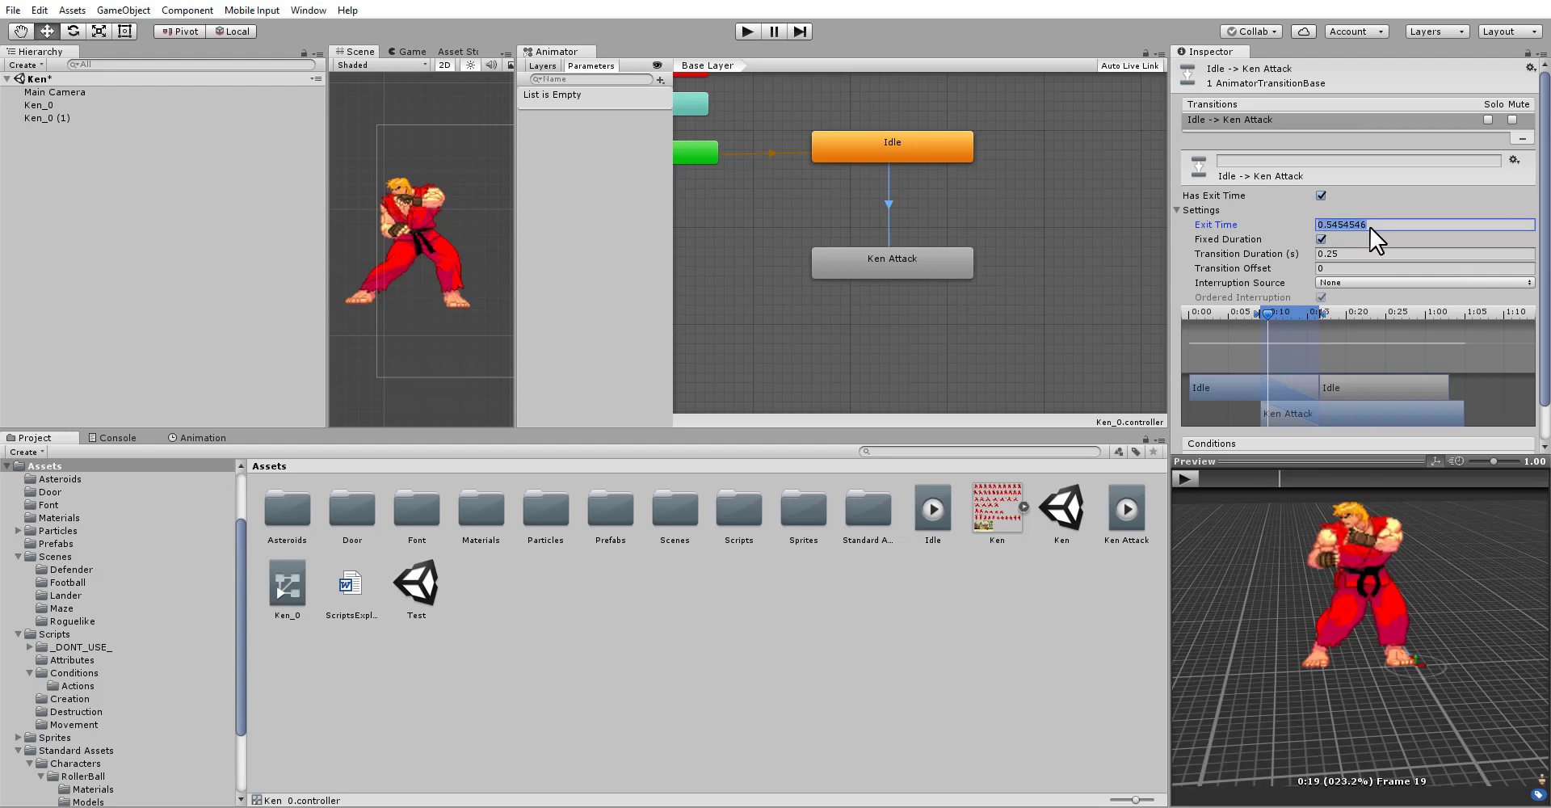
text(4)
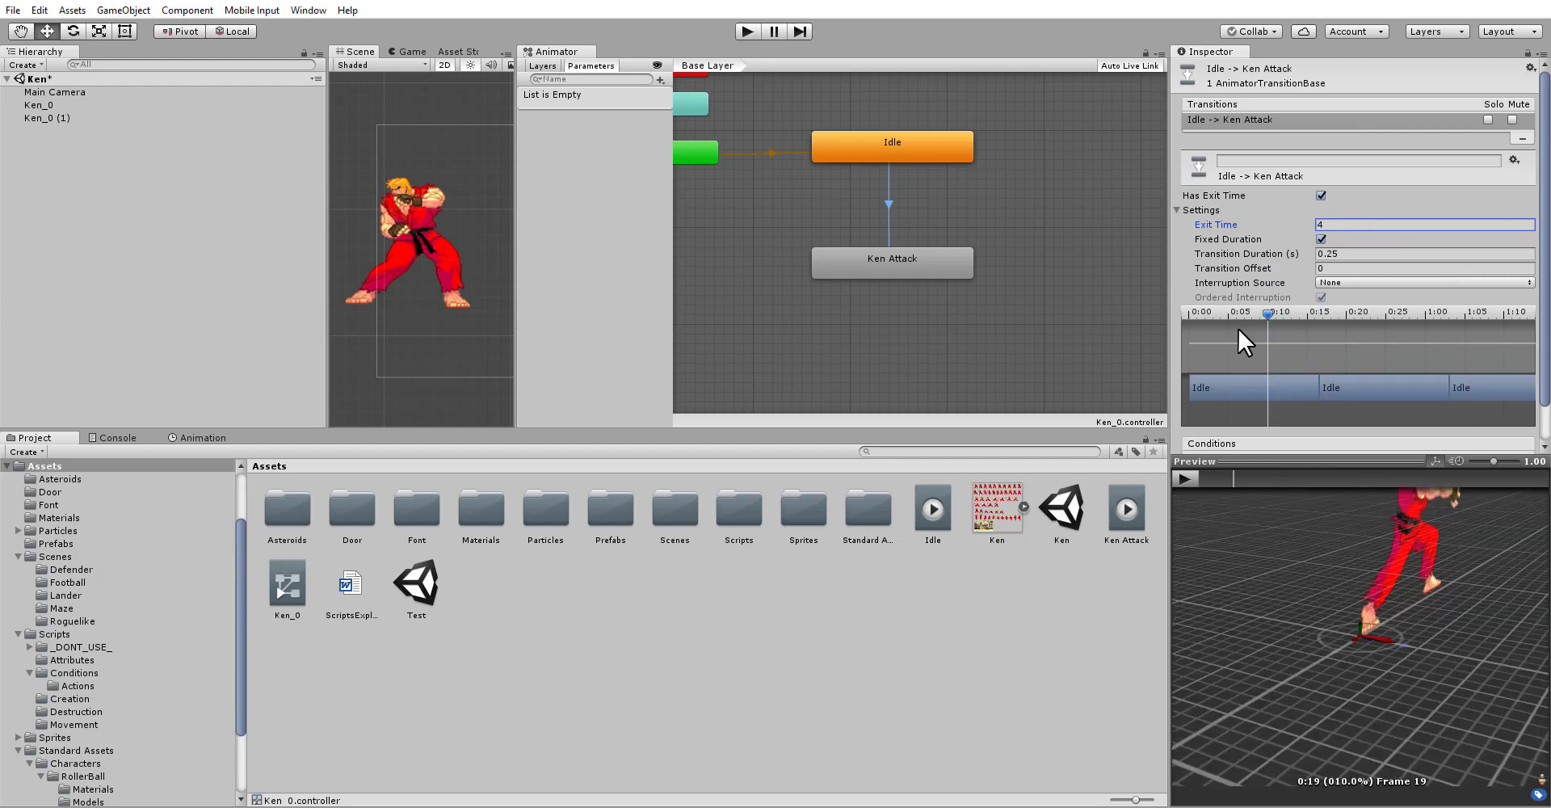
Step: Widen the Inspector and shorten the Idle to Ken Attack blend on the timeline to a duration of about 0.028 s
drag(1169, 399, 1082, 402)
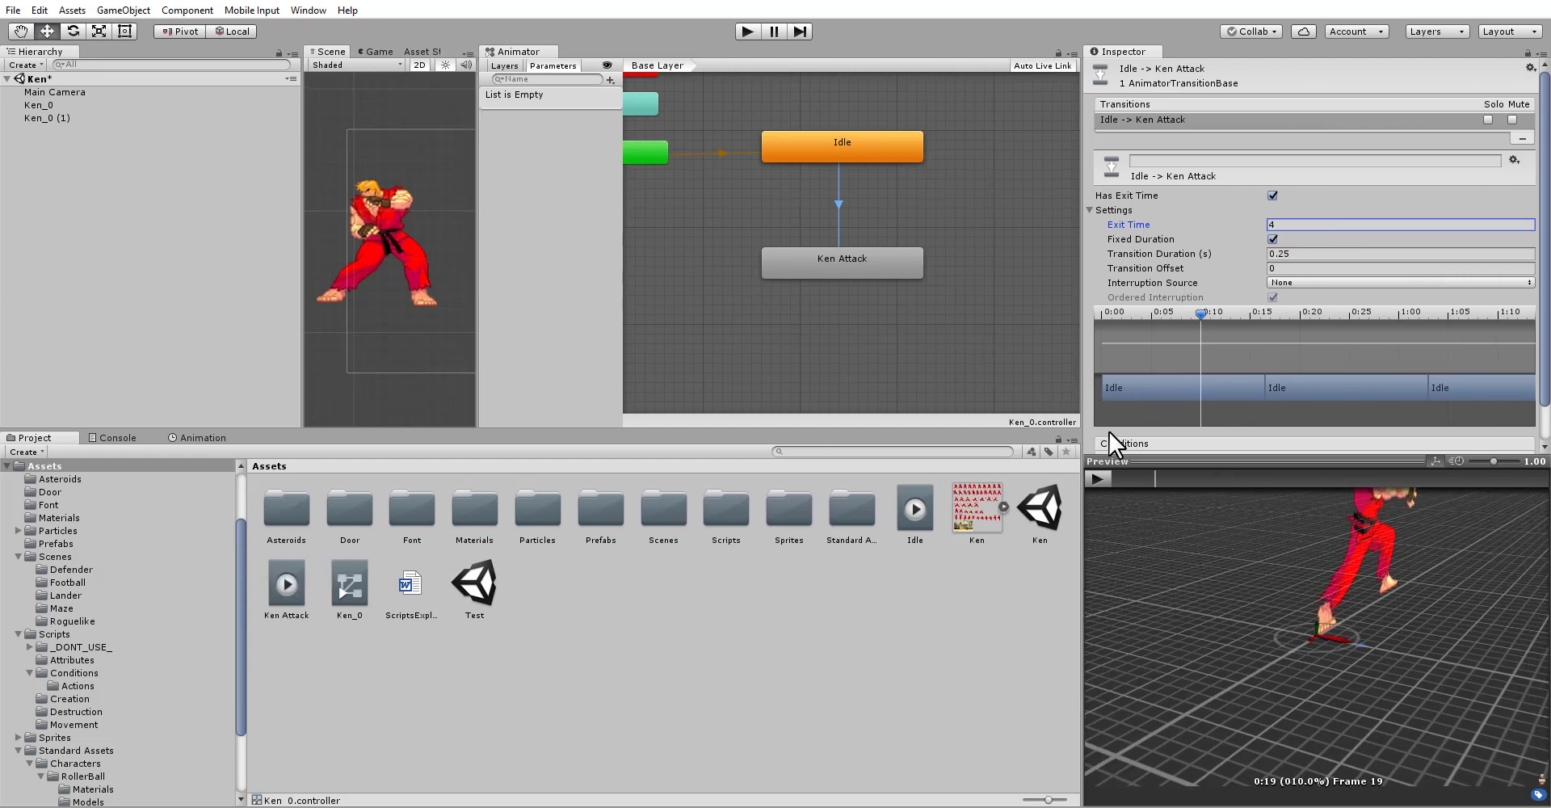
drag(1130, 483, 1335, 478)
scroll(1377, 361, down, 5)
middle_drag(1377, 356, 1139, 334)
middle_drag(1340, 334, 1165, 335)
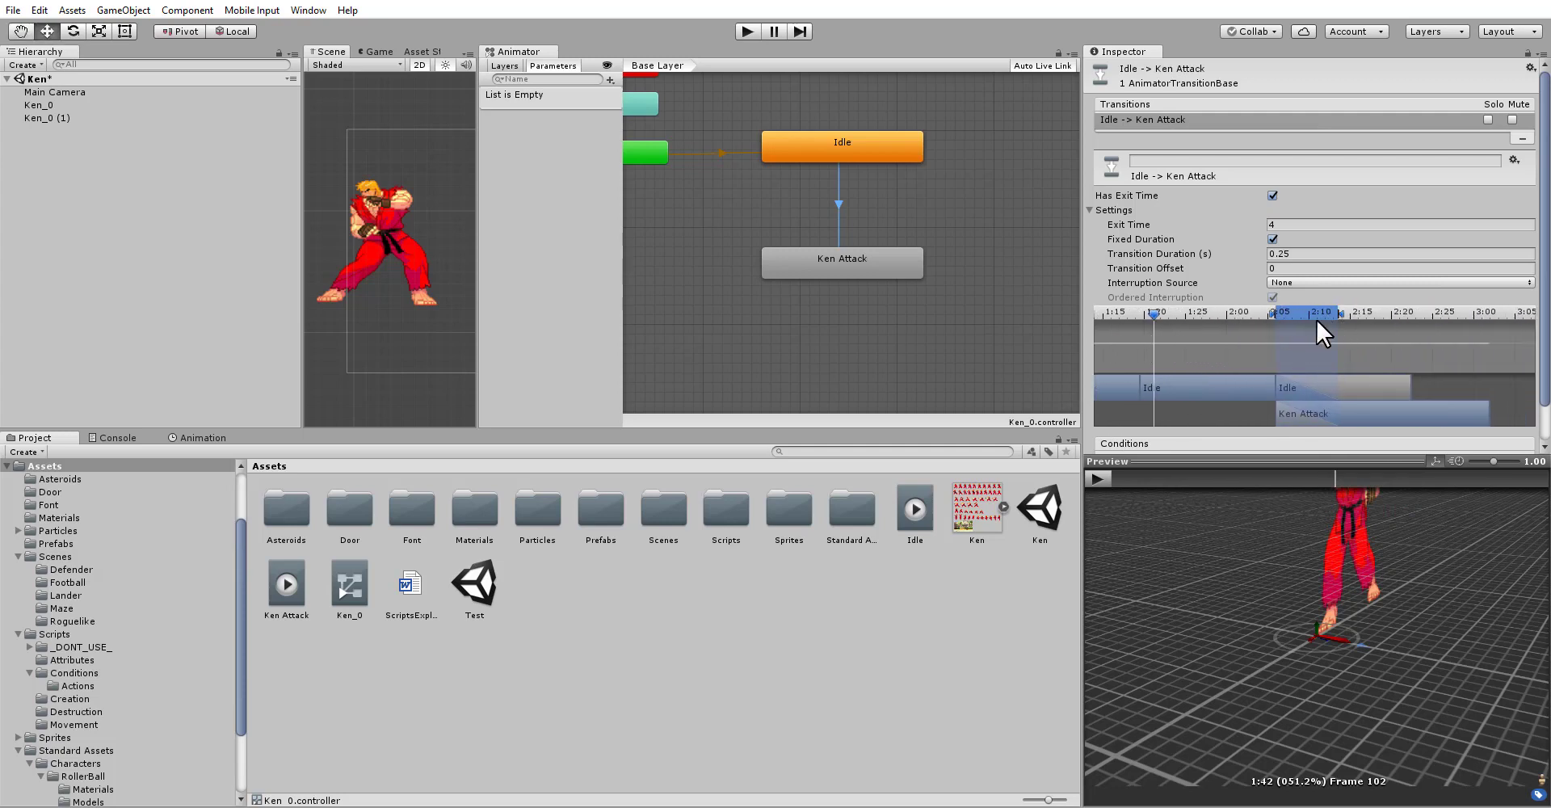
middle_drag(1246, 315, 1209, 321)
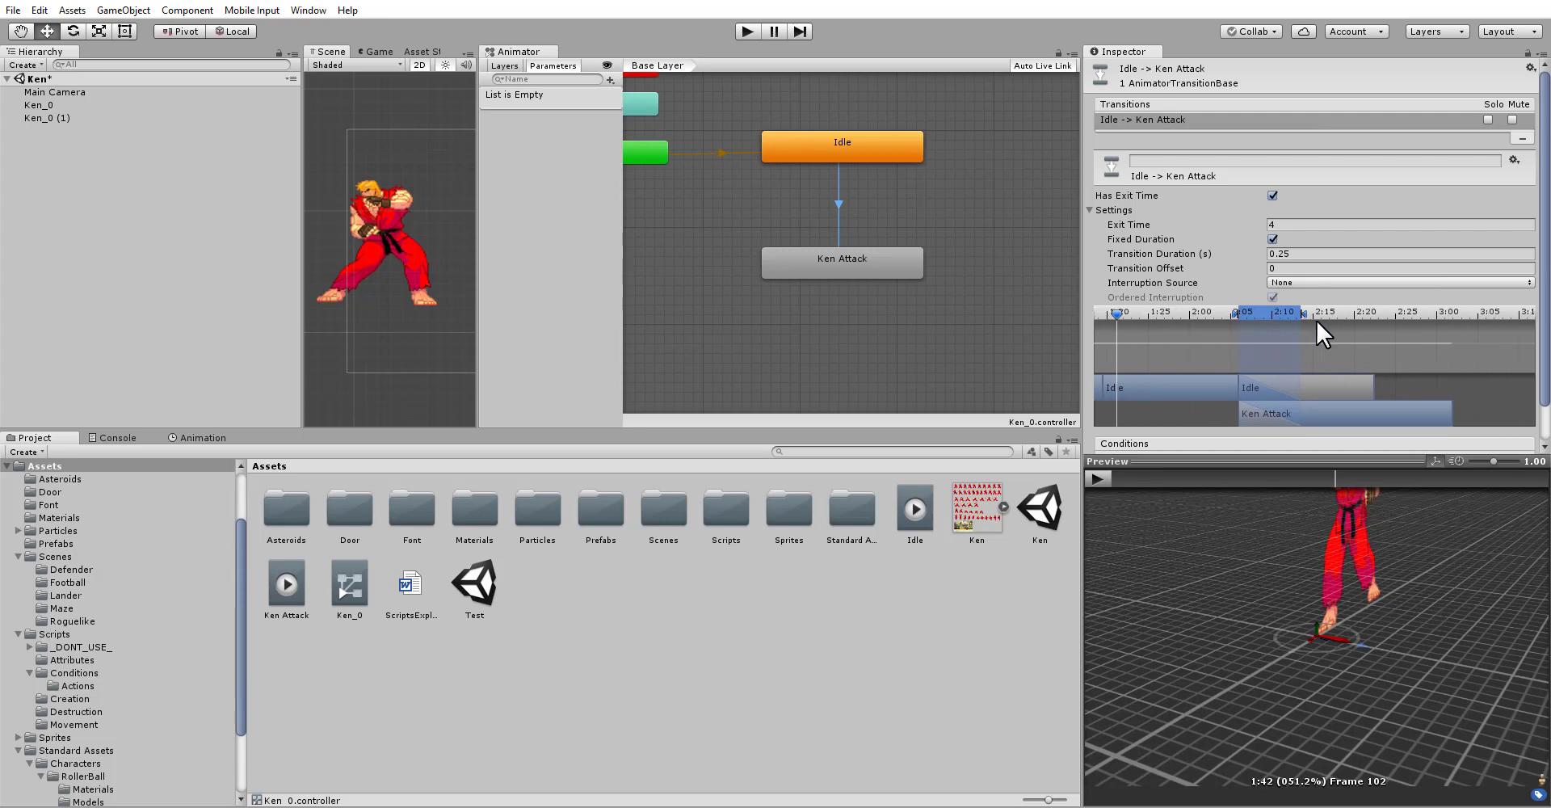
drag(1304, 312, 1239, 317)
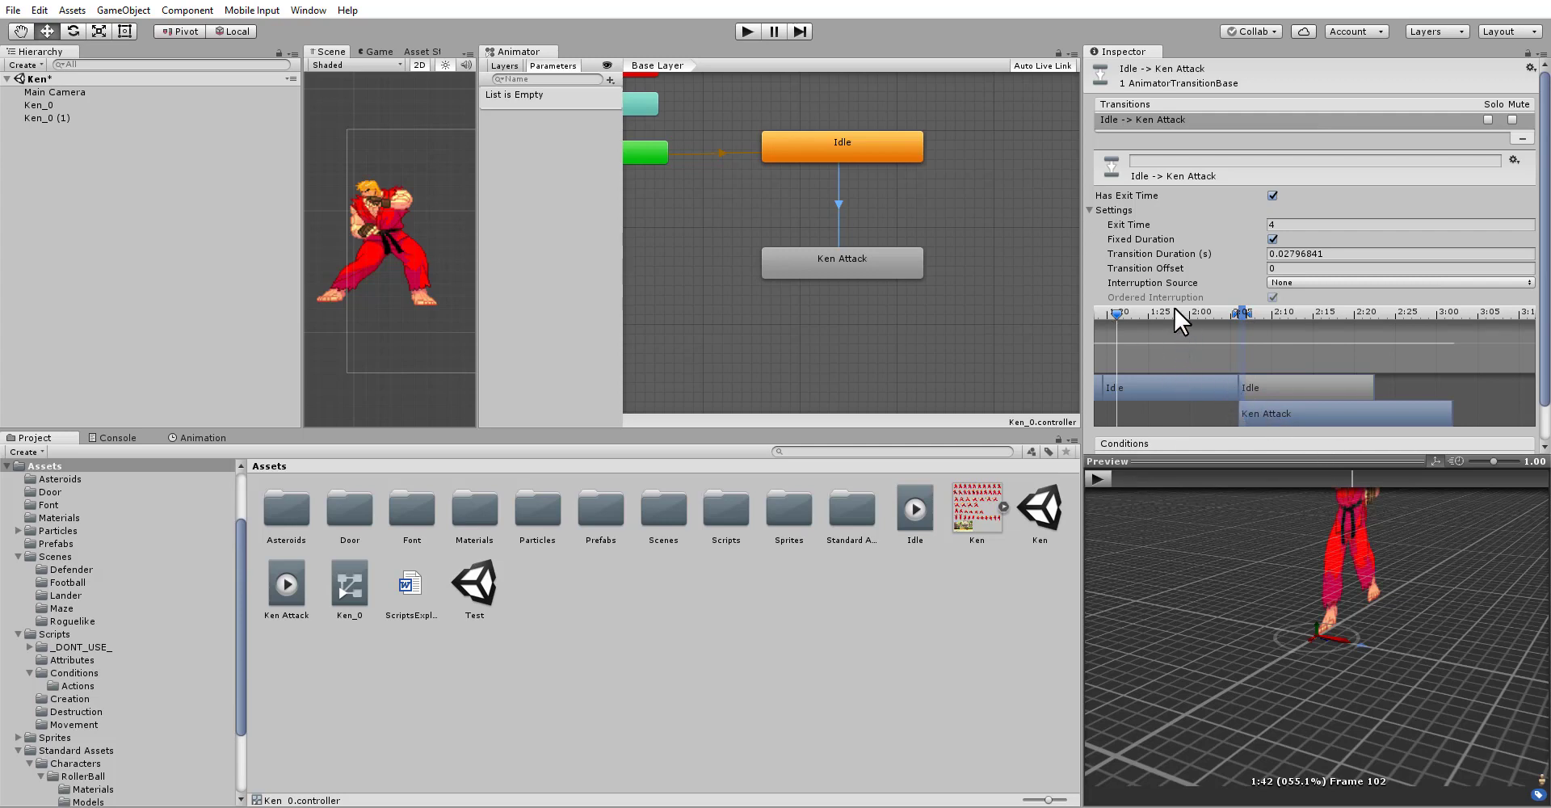
Step: Play the preview of the shortened Idle to Ken Attack transition with the model viewed more frontally, and stop it
drag(1175, 310, 1229, 320)
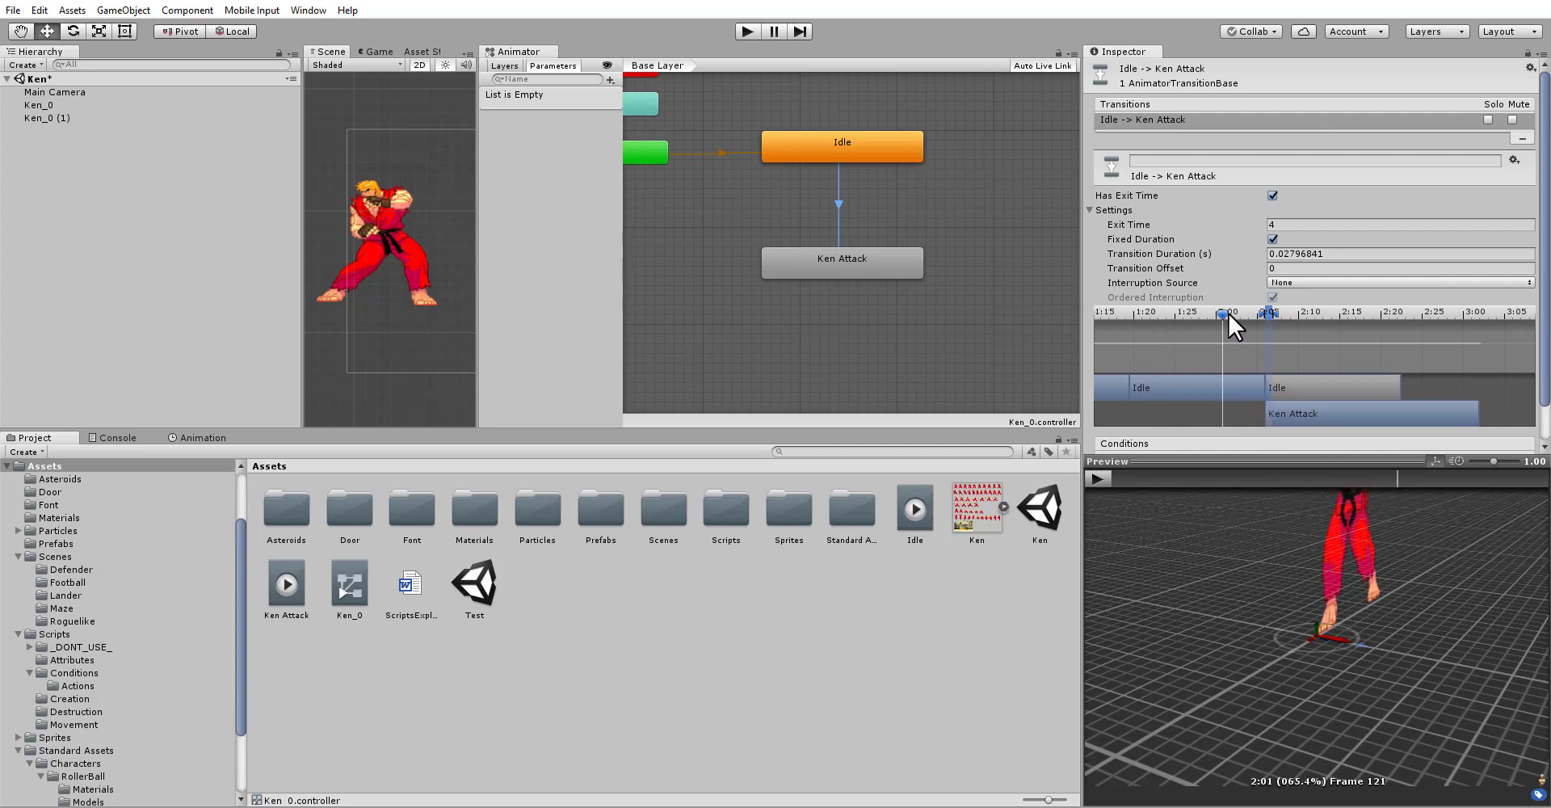
click(1098, 478)
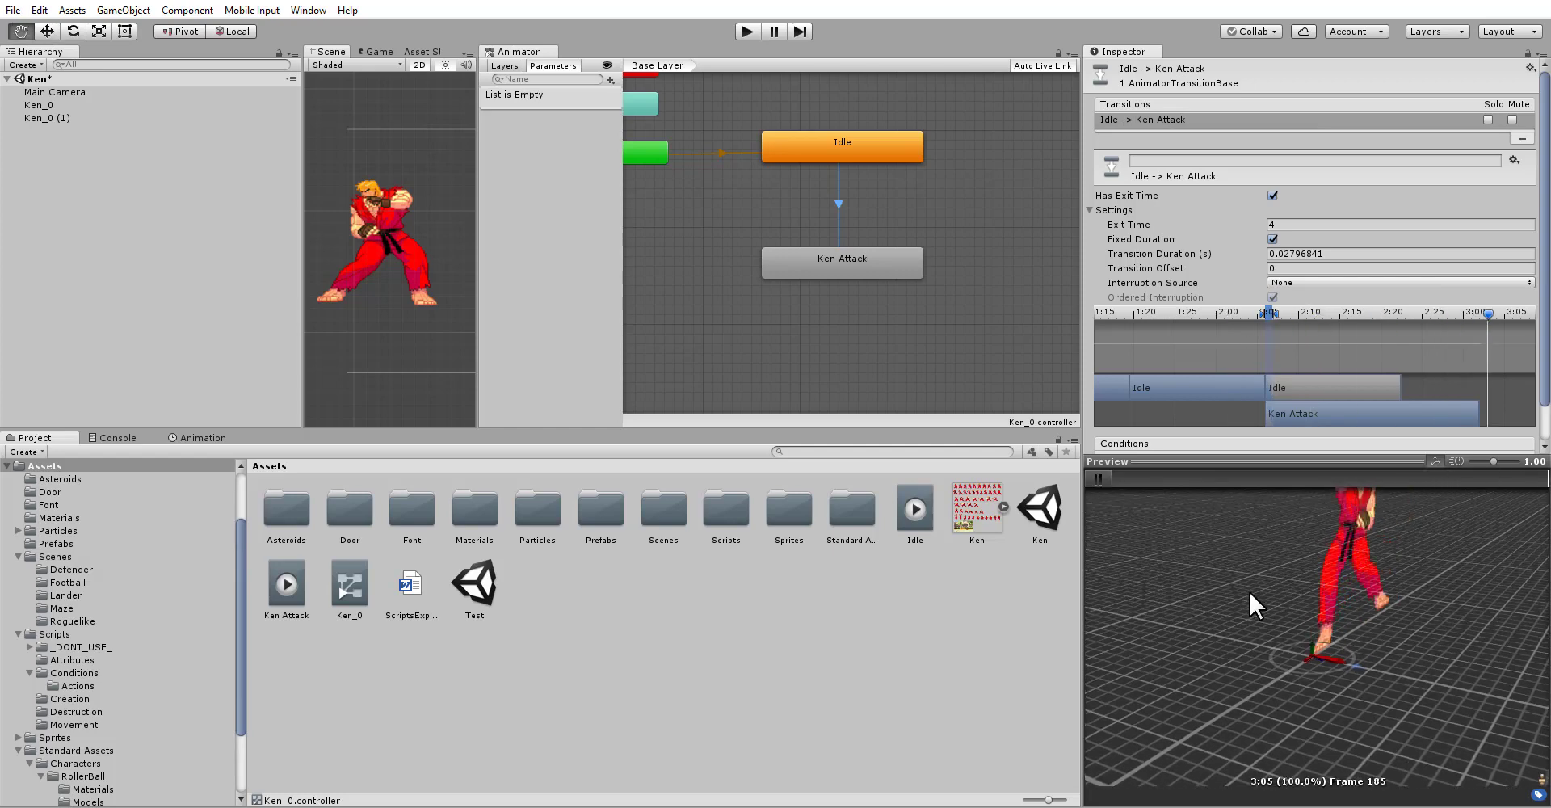
drag(1253, 651, 1195, 596)
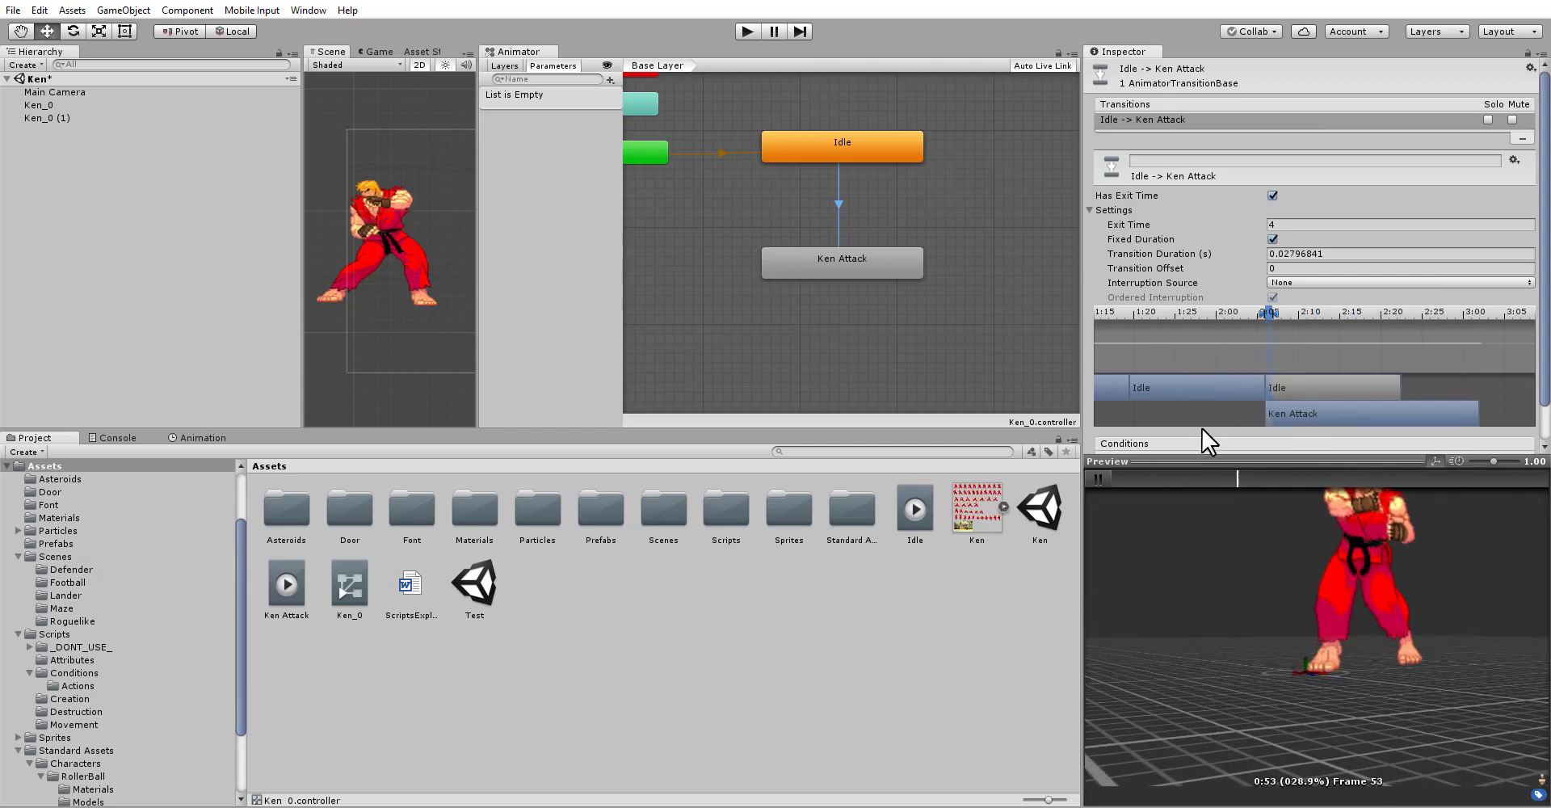
click(1096, 478)
Step: Review the transitions and settings of the Idle and Ken Attack states
click(843, 257)
click(842, 182)
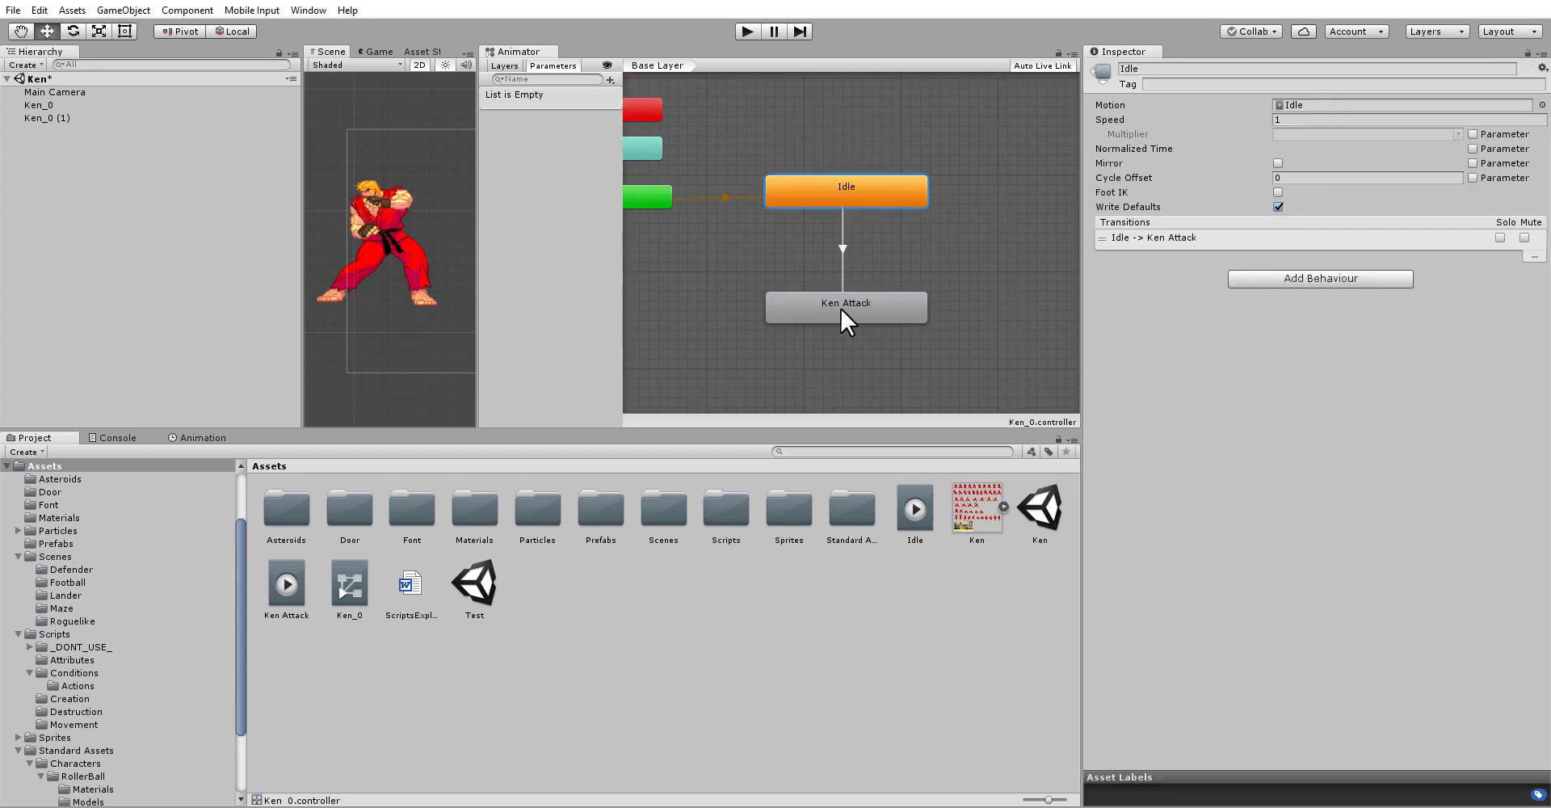
click(841, 309)
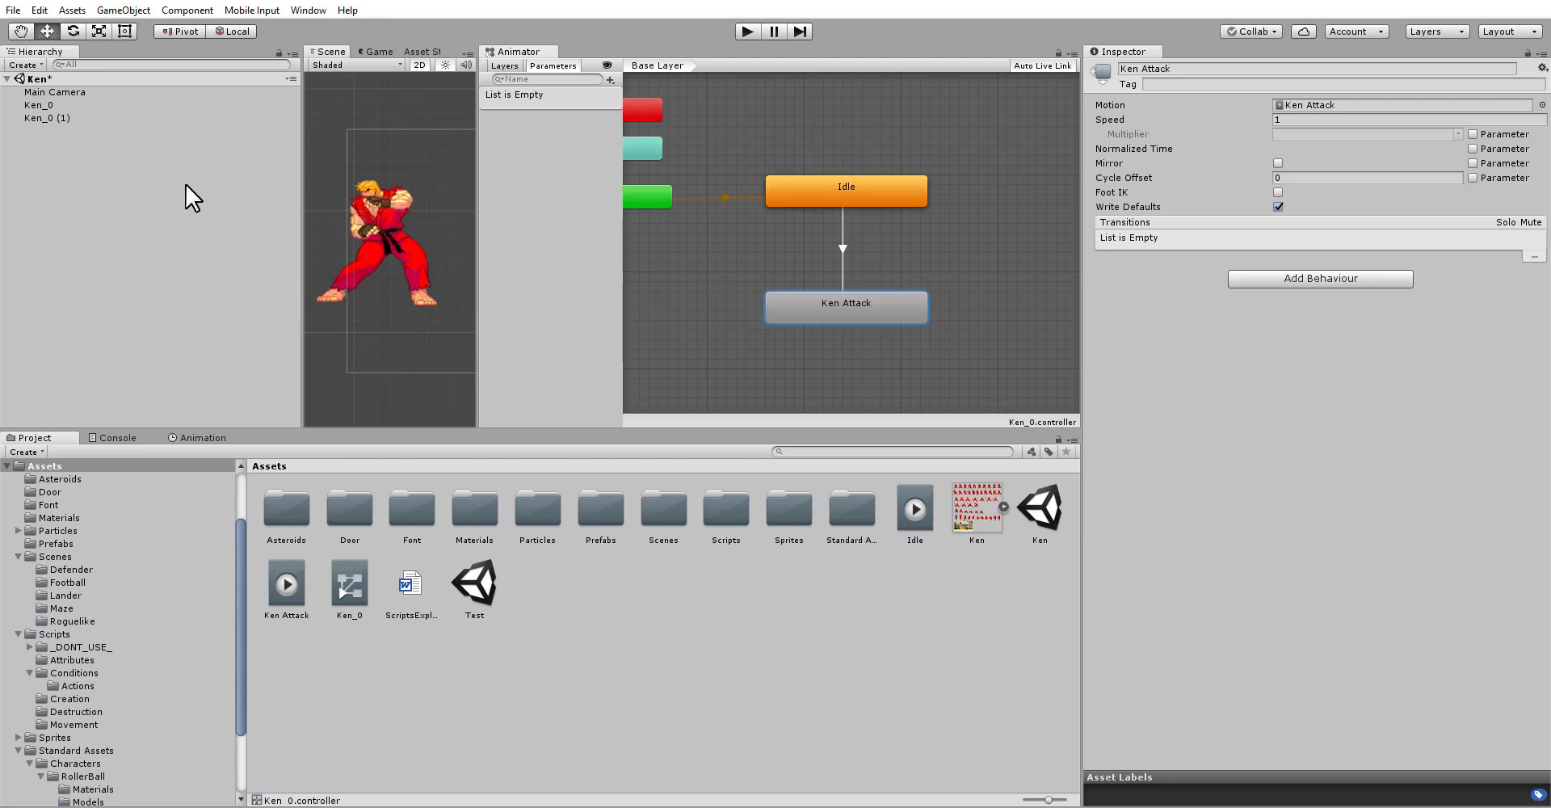
Step: Move the Ken_0 sprite along the X axis into the camera frame, to X position 0.433
click(50, 91)
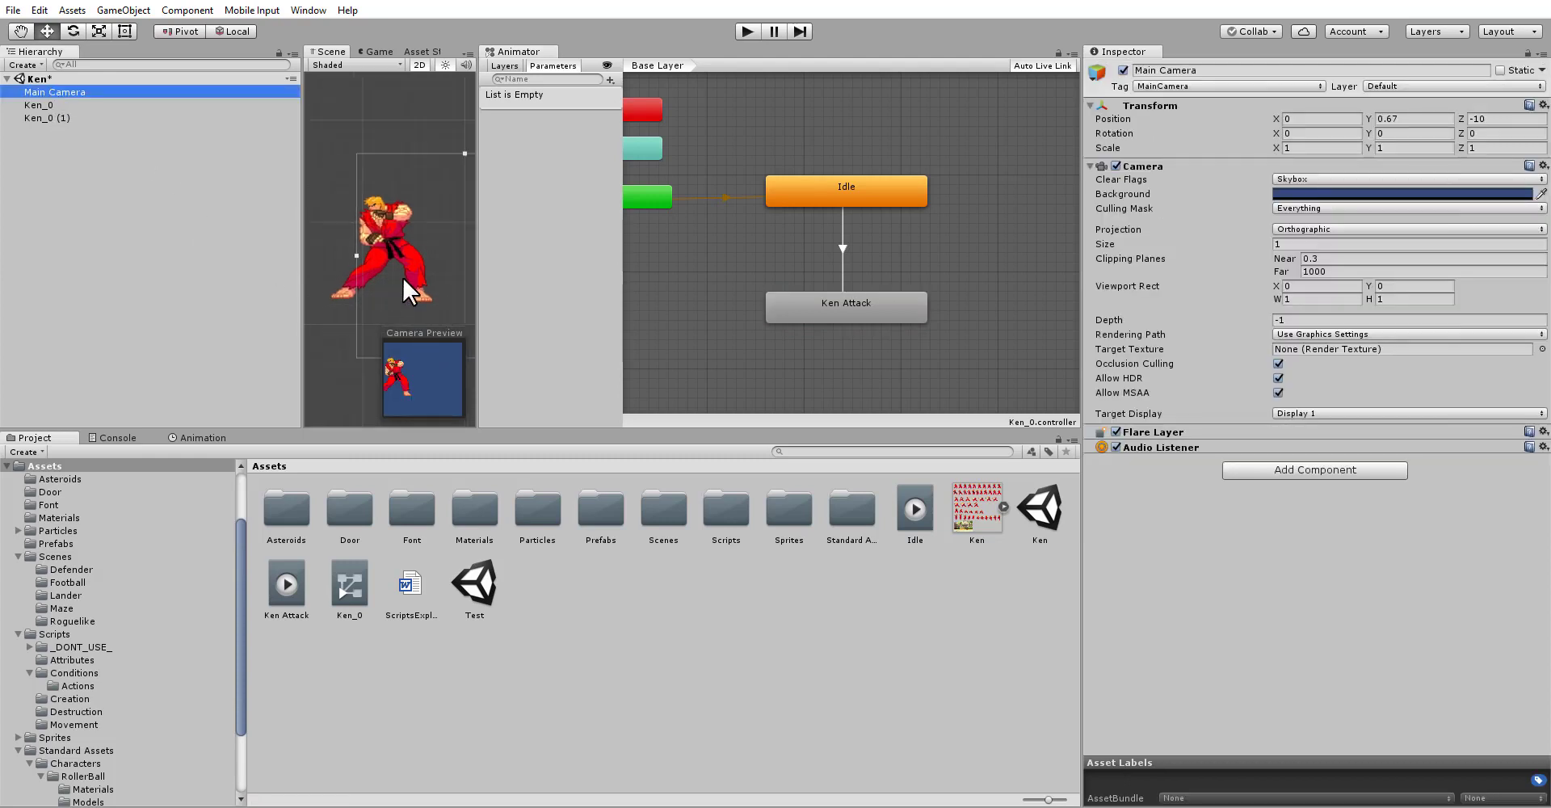
middle_drag(401, 275, 318, 277)
click(42, 104)
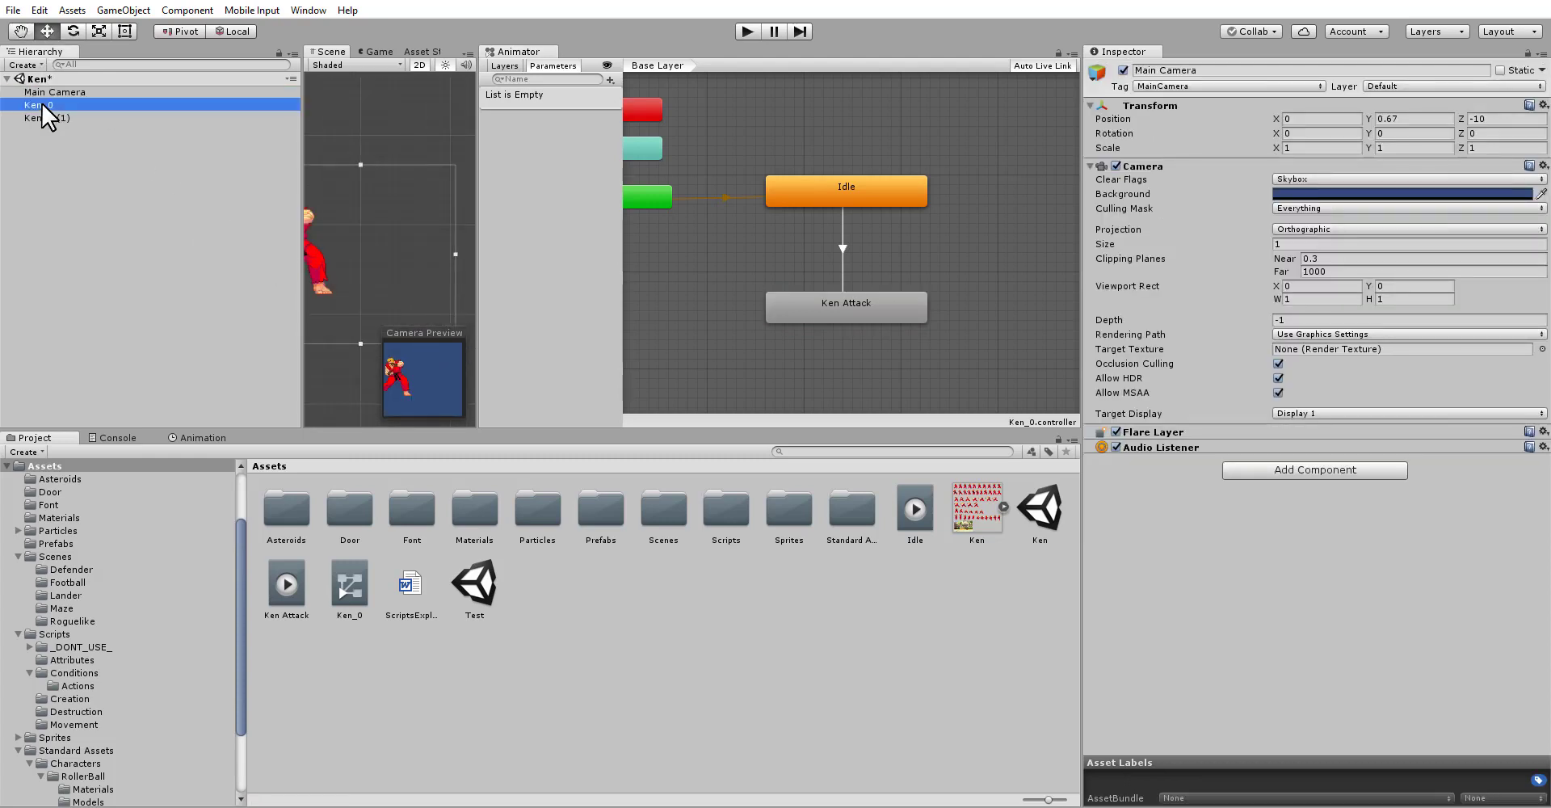
drag(404, 296, 464, 294)
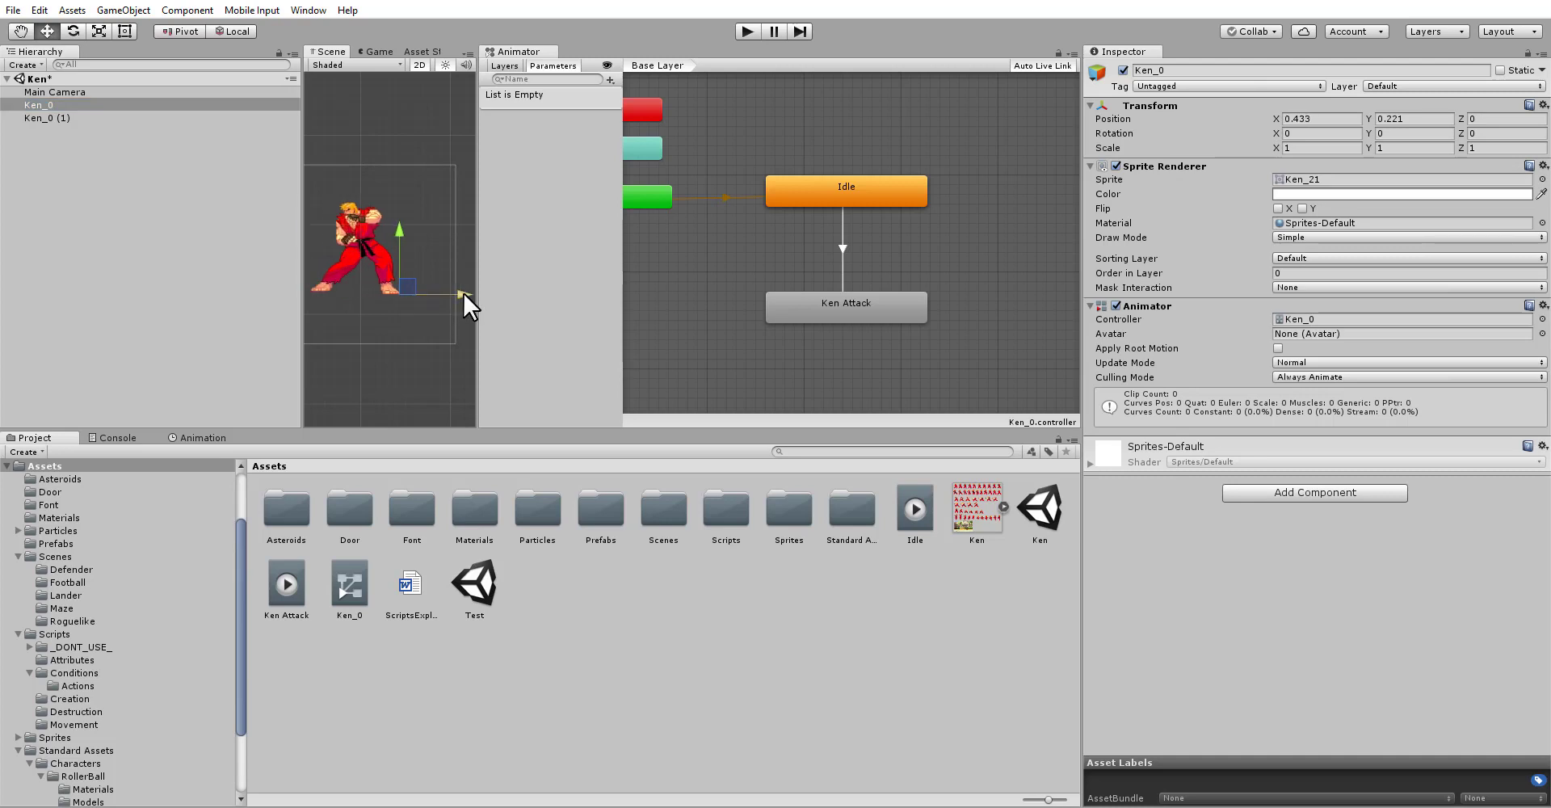
middle_drag(402, 291, 420, 292)
Step: Run the scene with a widened Game view to watch Ken's animations and the active Animator state, and stop it
click(741, 30)
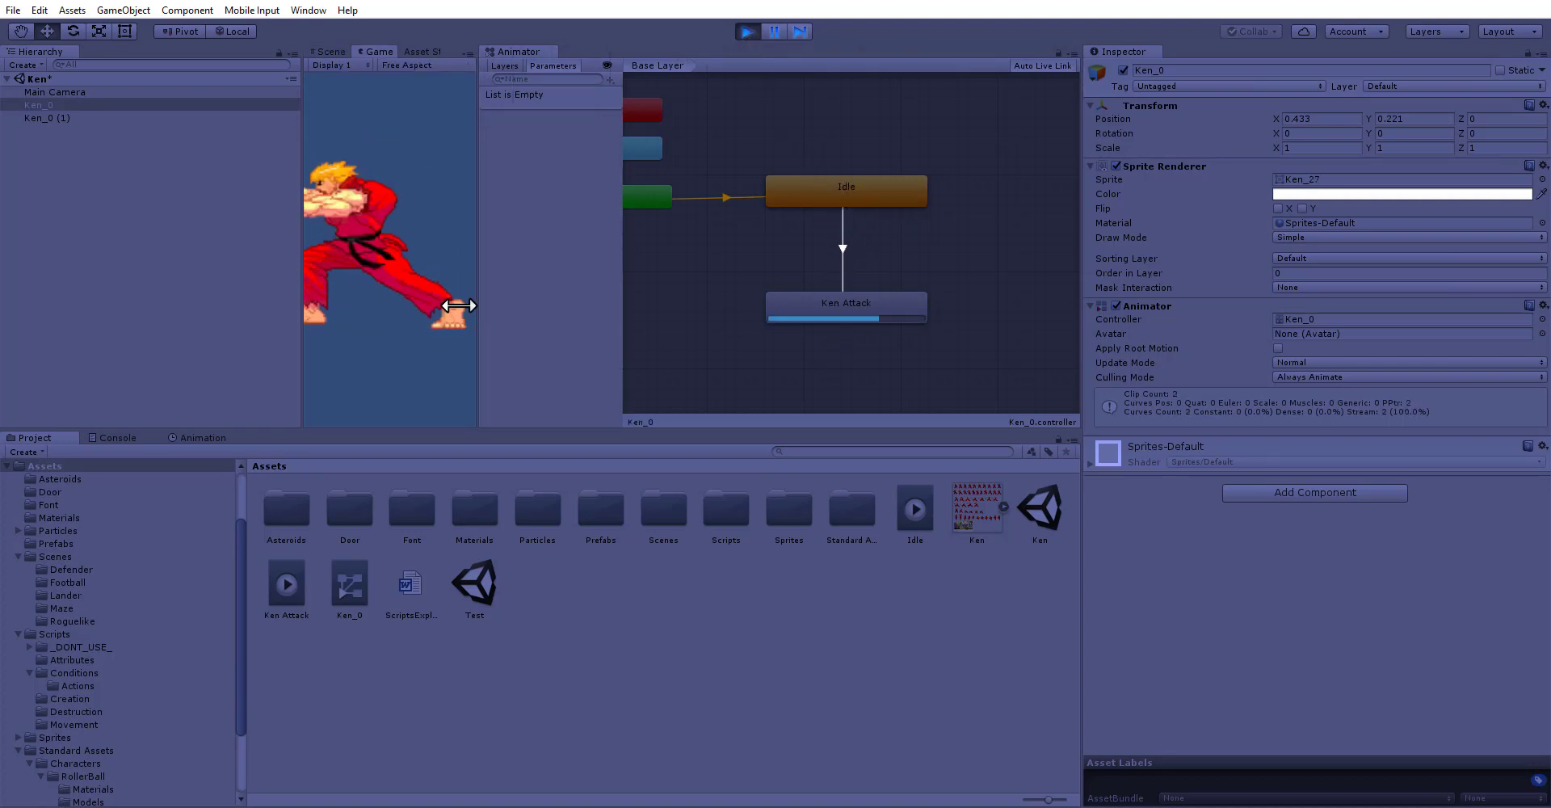
click(627, 304)
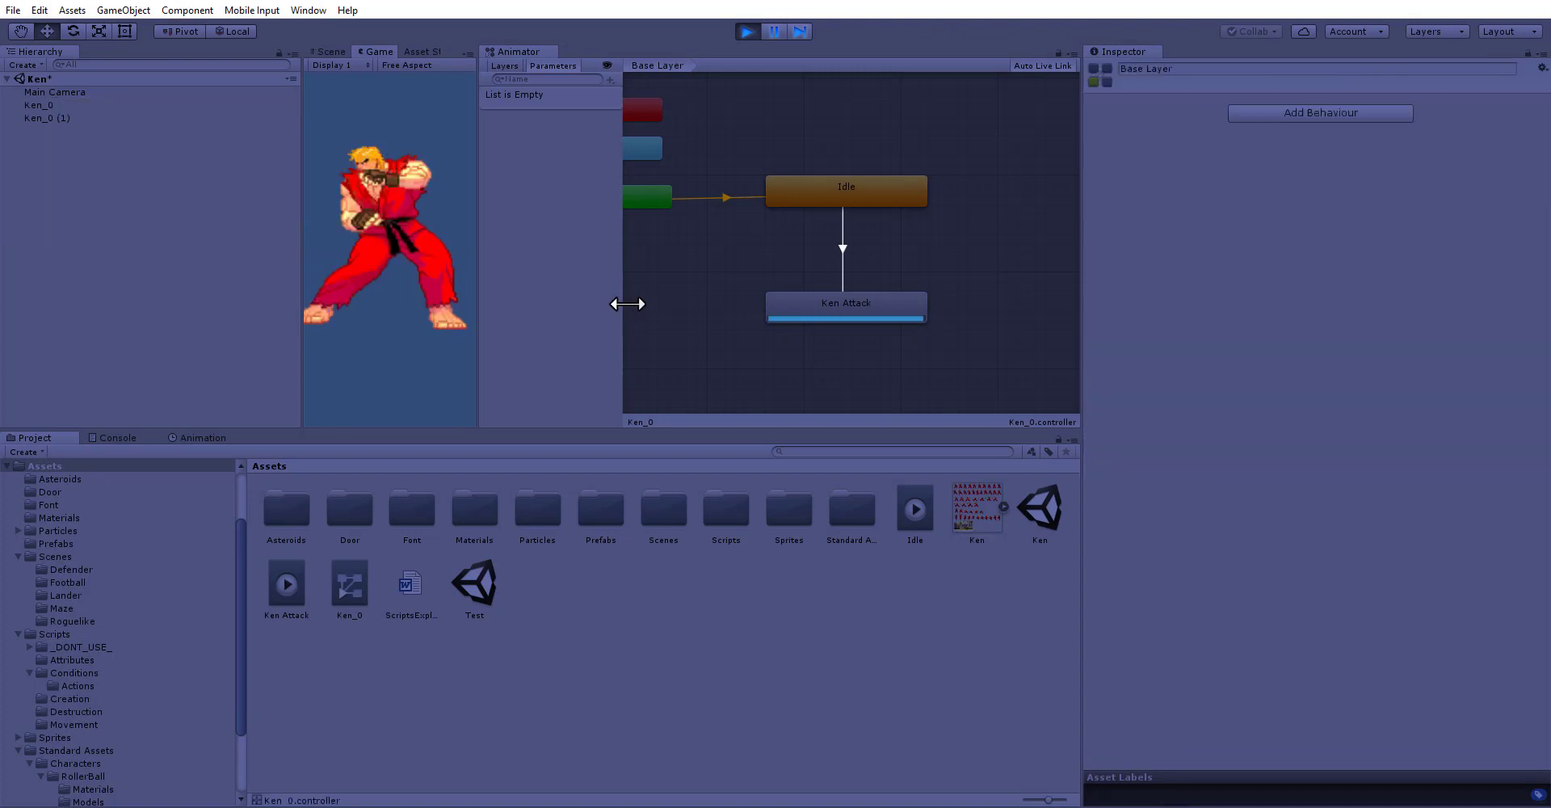
drag(627, 304, 774, 305)
drag(478, 270, 692, 280)
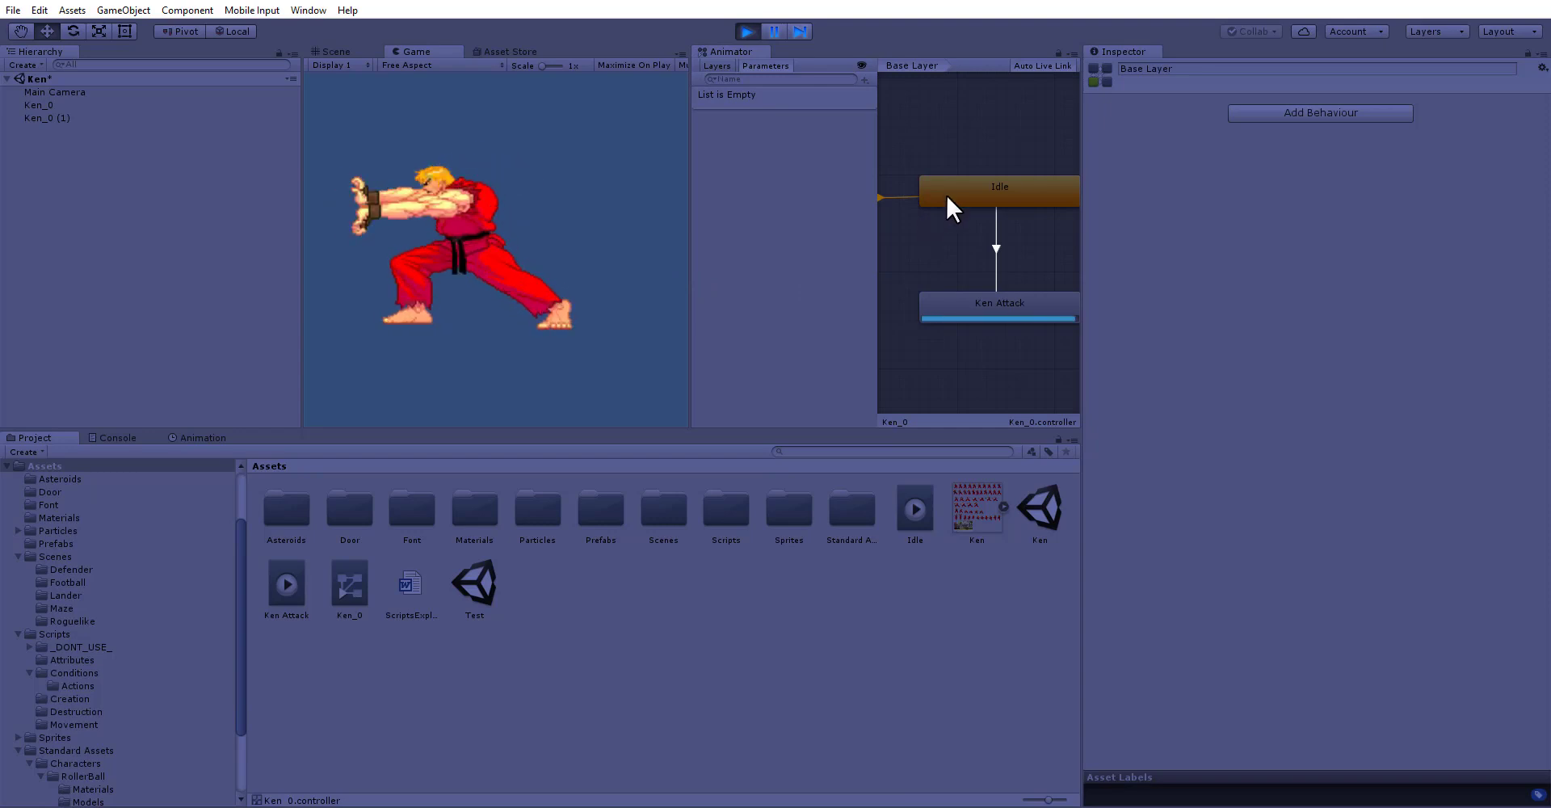
click(965, 300)
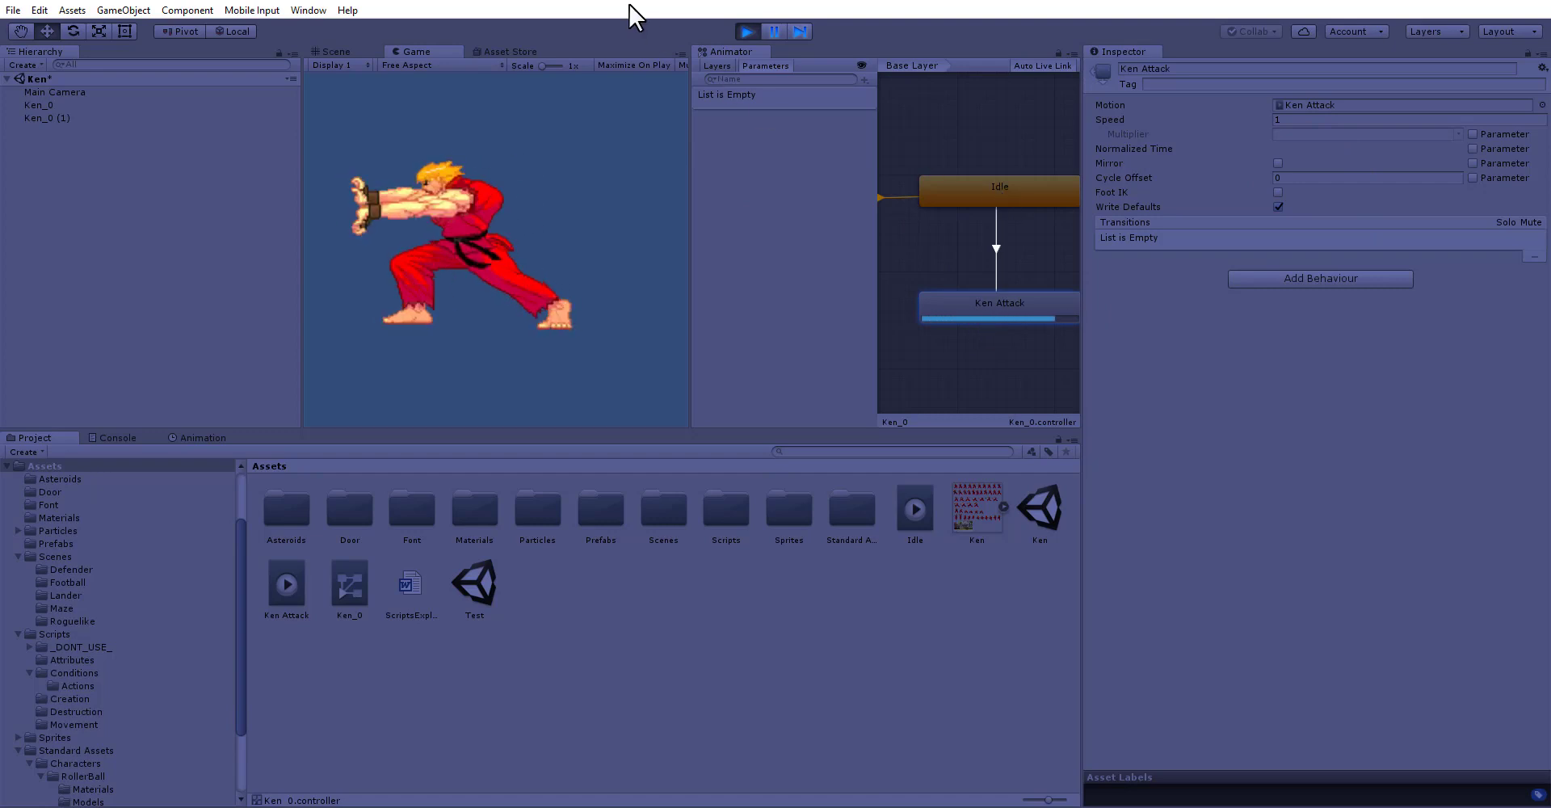
click(747, 31)
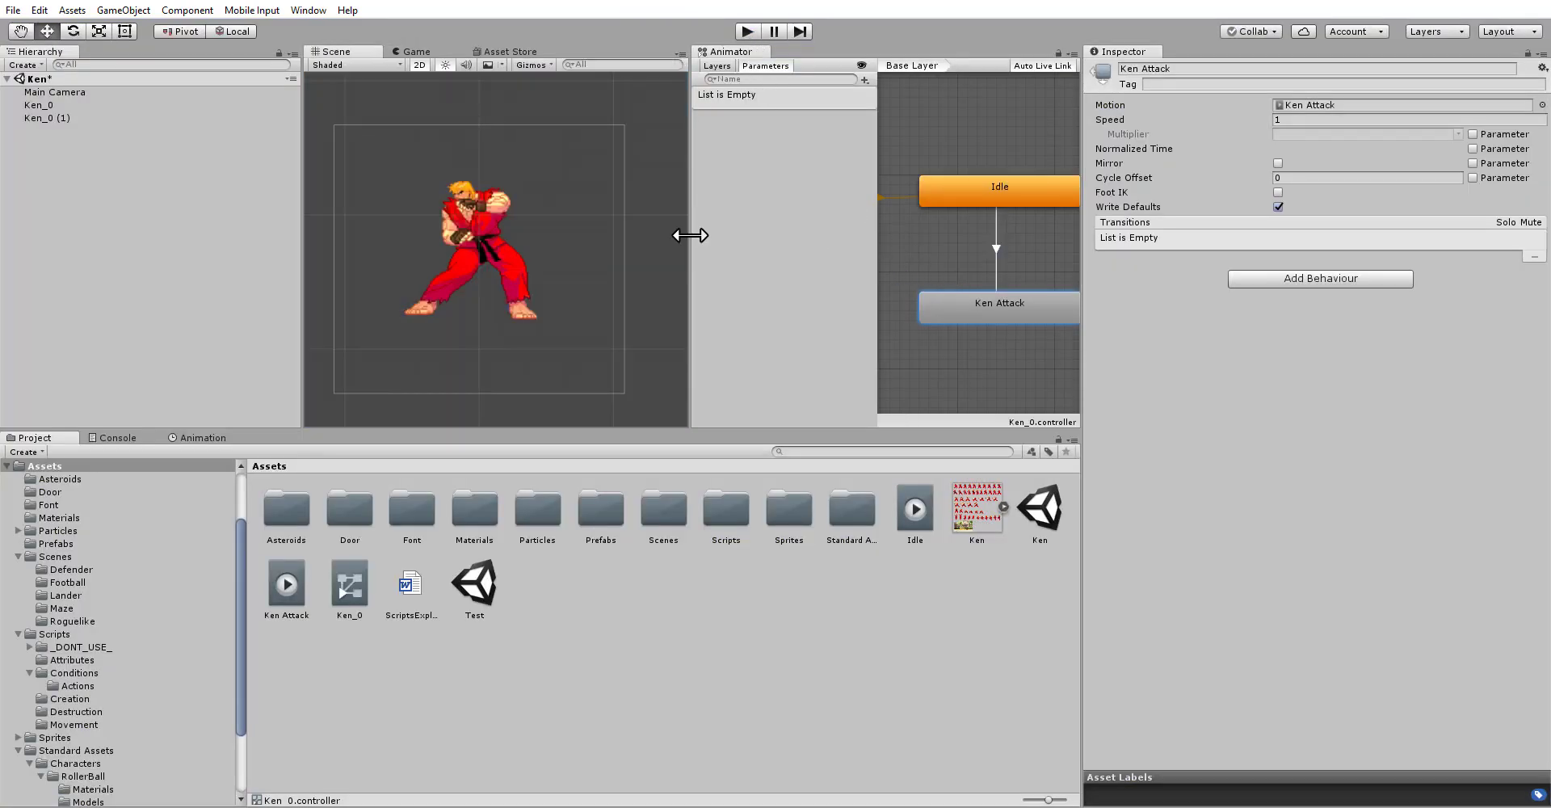
Step: Give the Animator more room, create a transition from Ken Attack back to Idle, and select it
drag(690, 236, 573, 235)
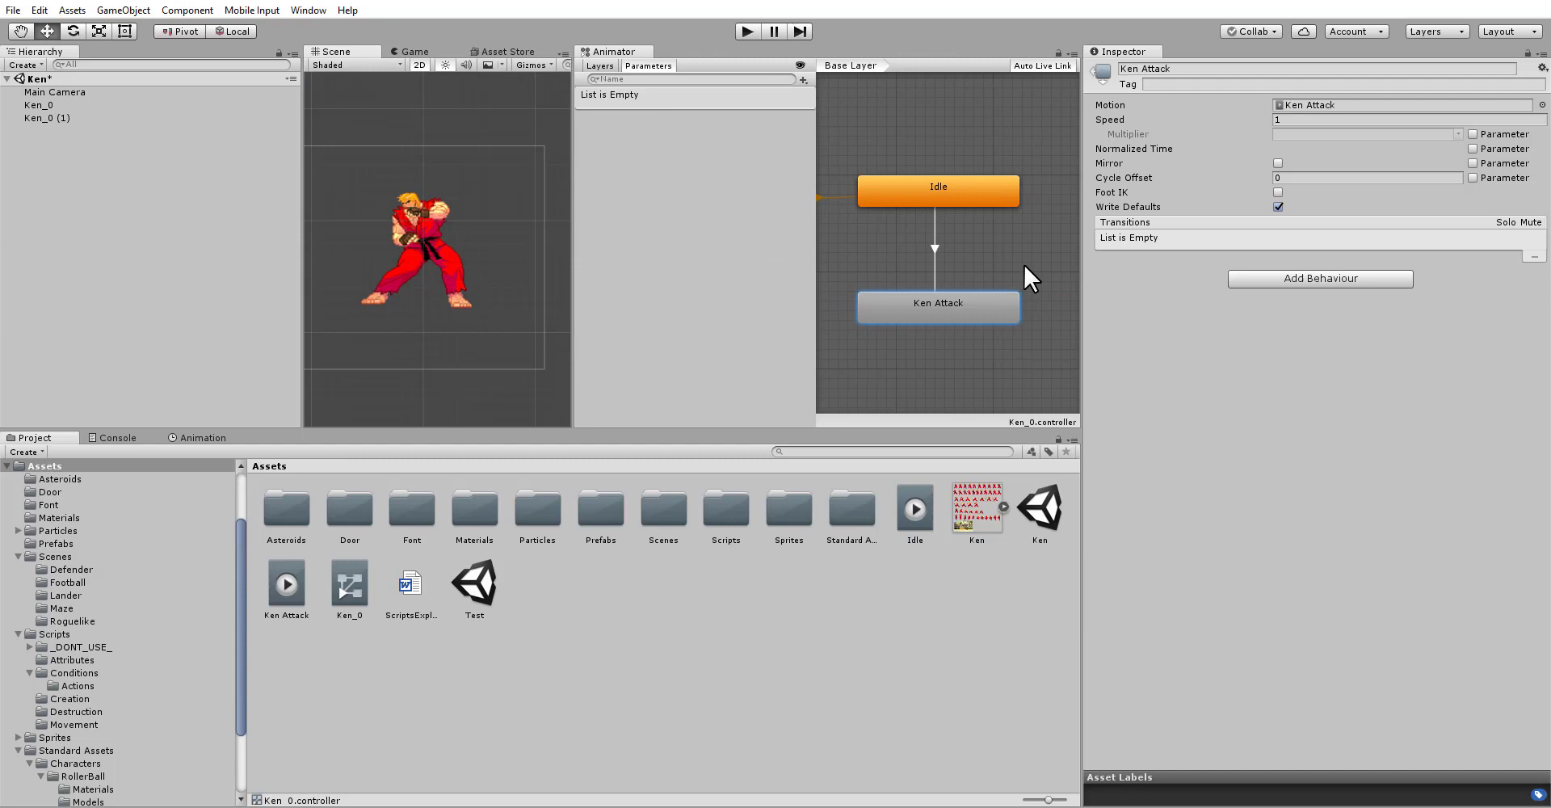
right_click(945, 305)
click(971, 309)
click(966, 179)
click(941, 244)
middle_drag(1035, 281, 1023, 232)
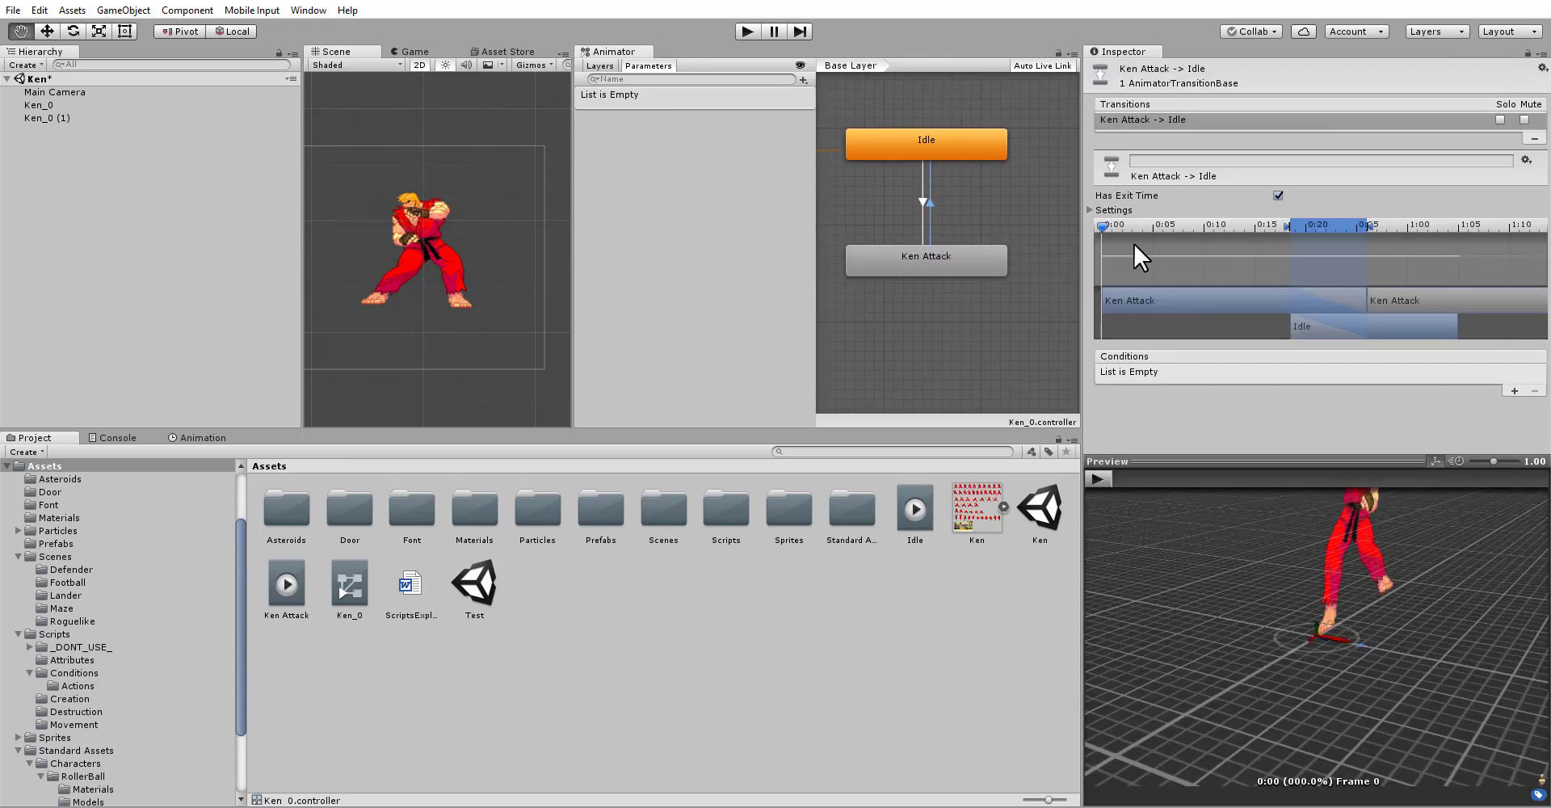
Step: Expand the Ken Attack to Idle transition's settings and play its preview
click(1090, 210)
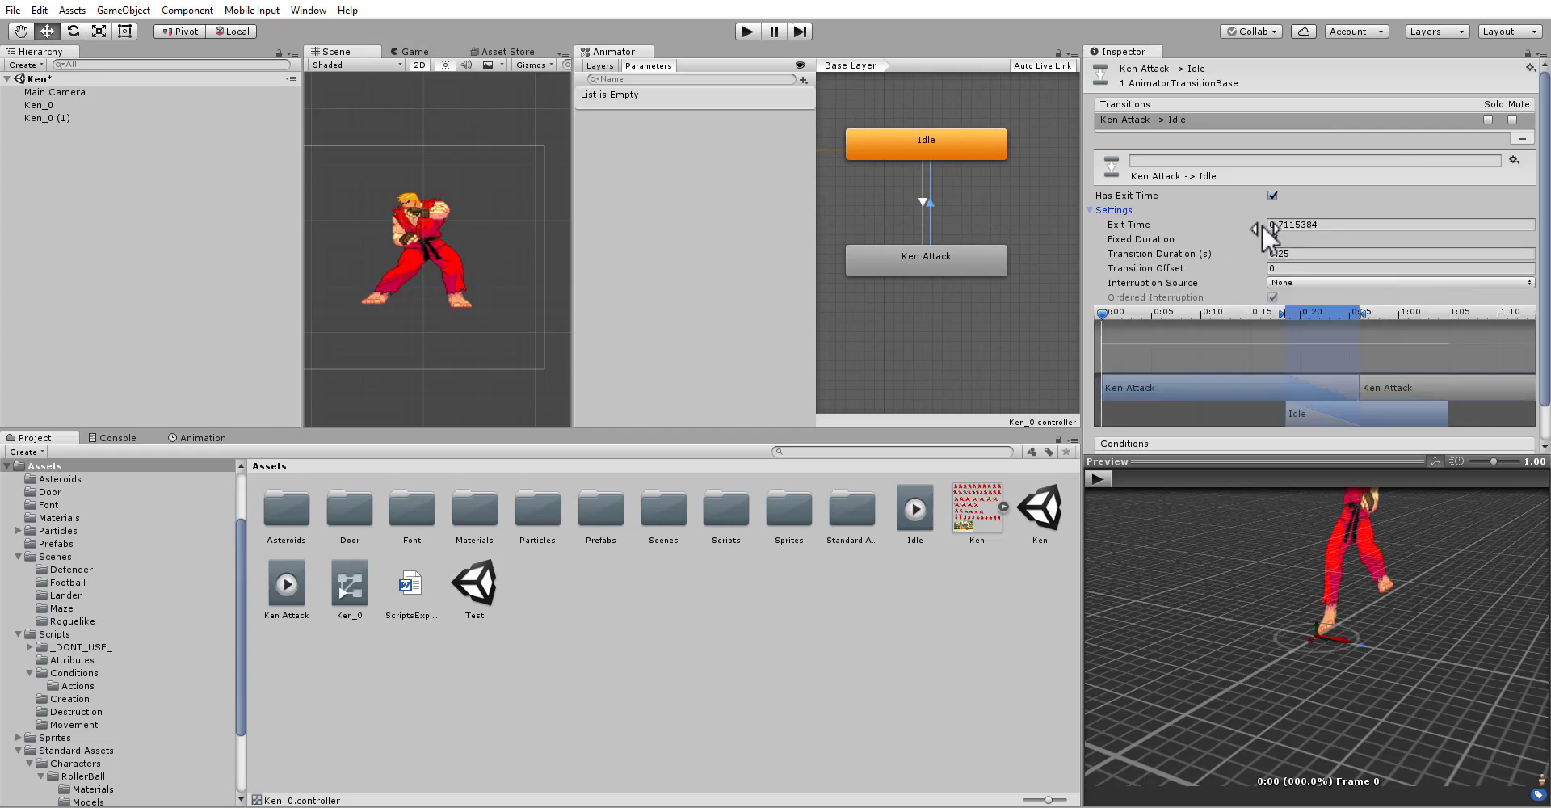
middle_drag(1235, 538, 1246, 609)
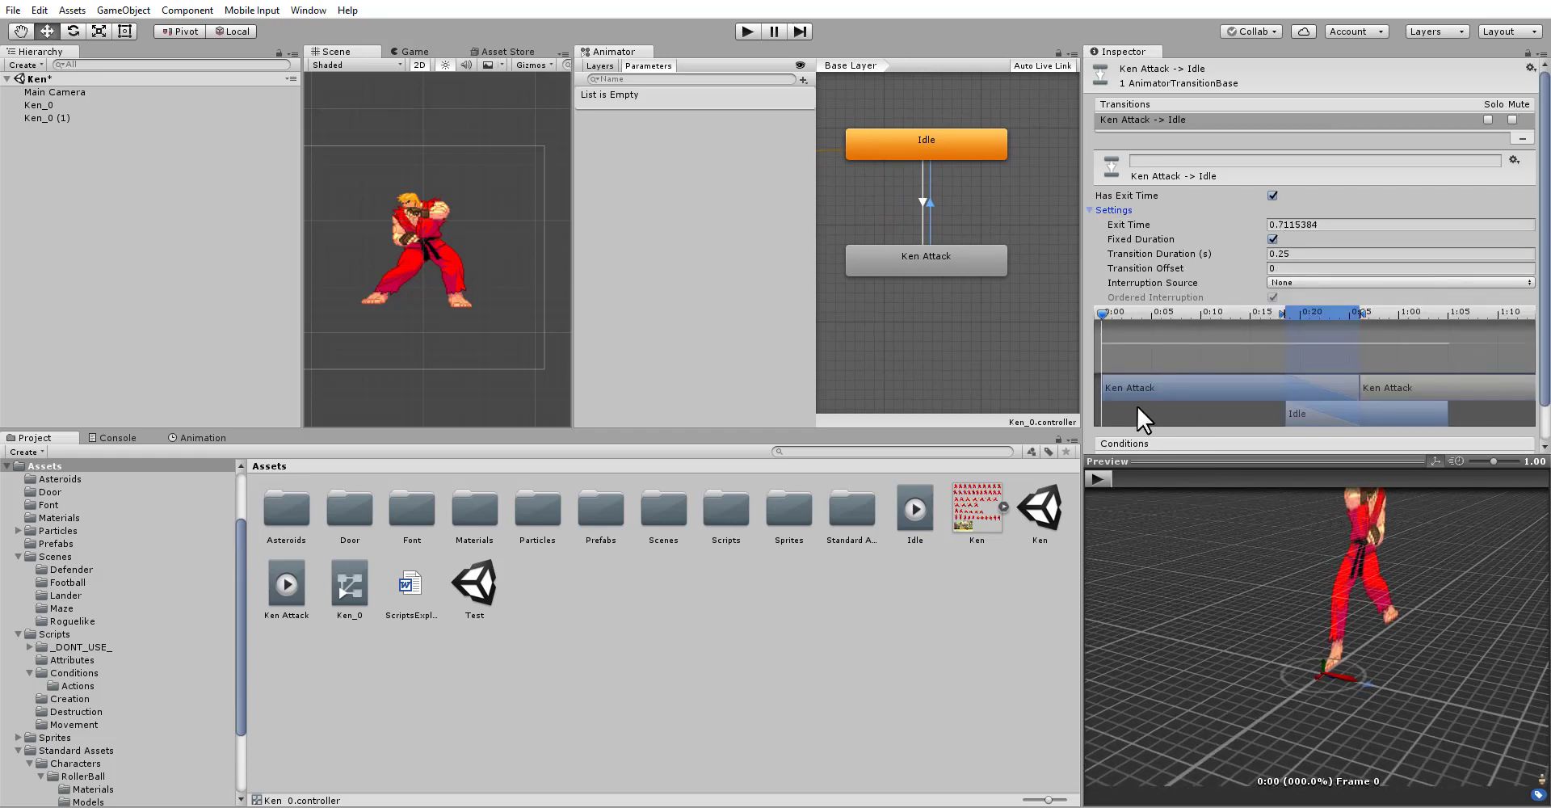
click(1095, 480)
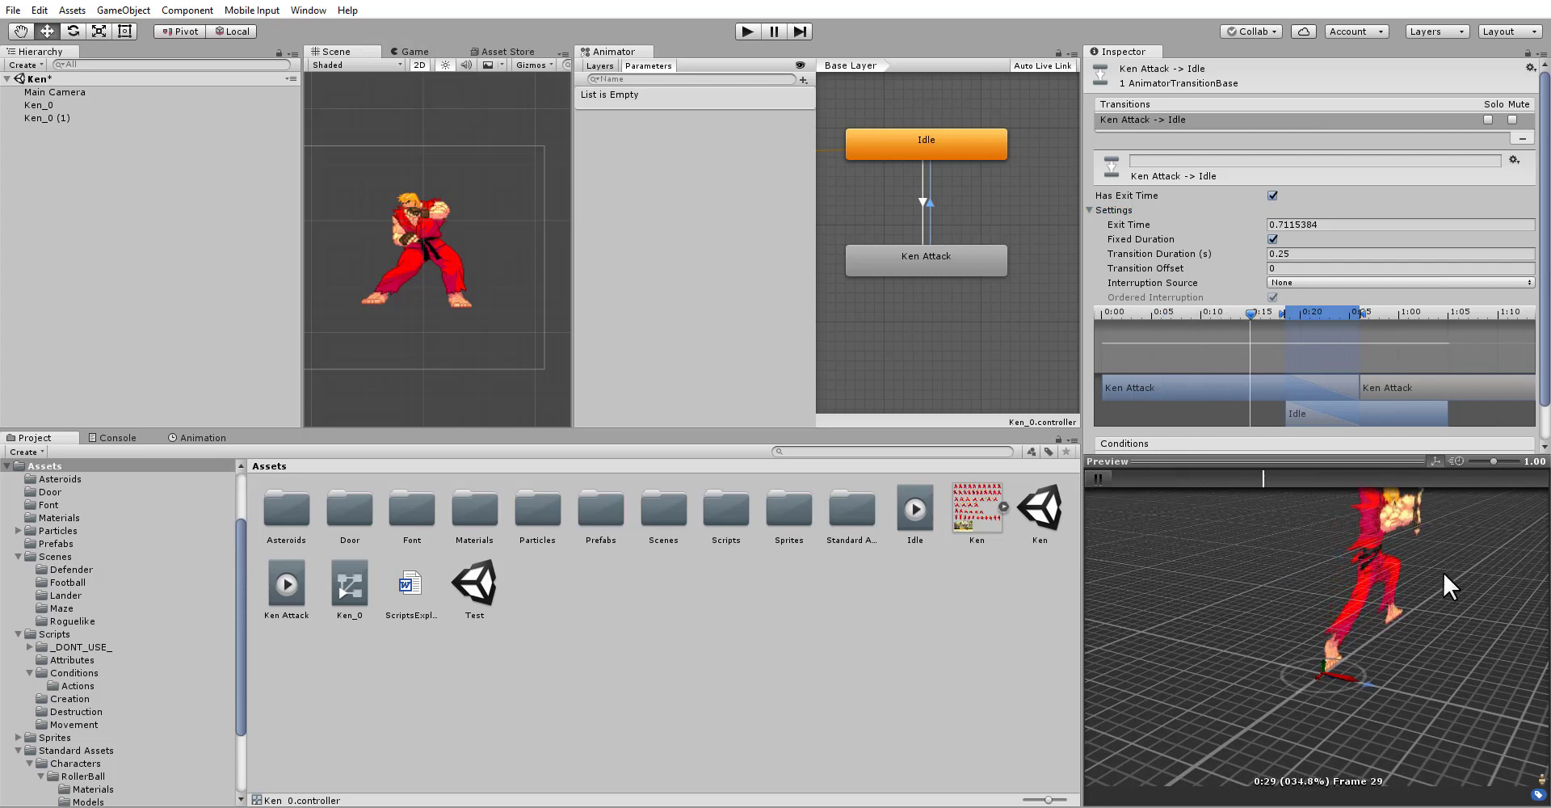
Step: Shorten the Ken Attack to Idle transition's duration to about 0.005 s on its timeline and preview it
click(1095, 477)
middle_drag(1311, 588, 1320, 638)
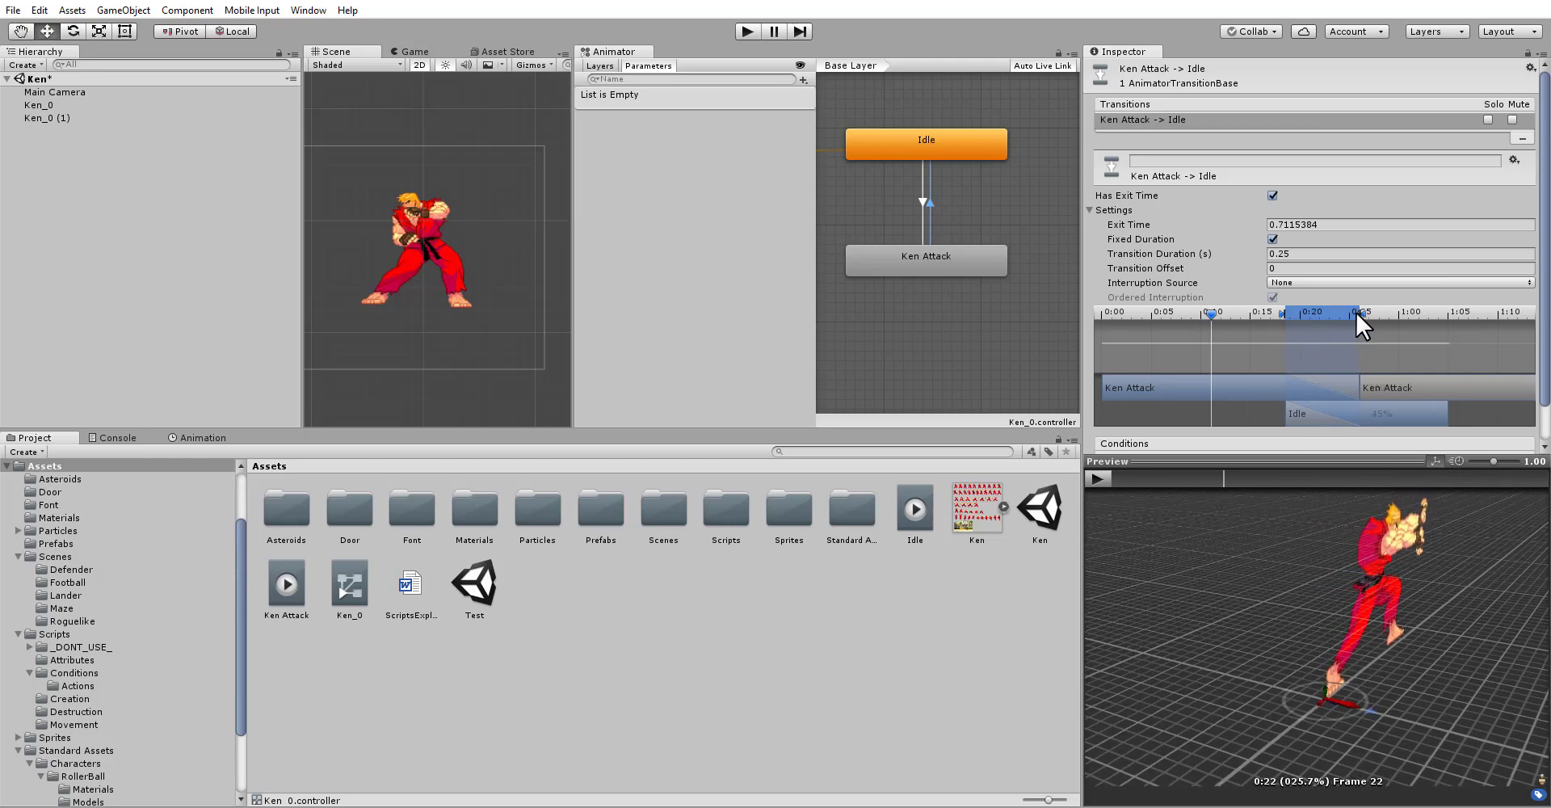
drag(1356, 314, 1281, 315)
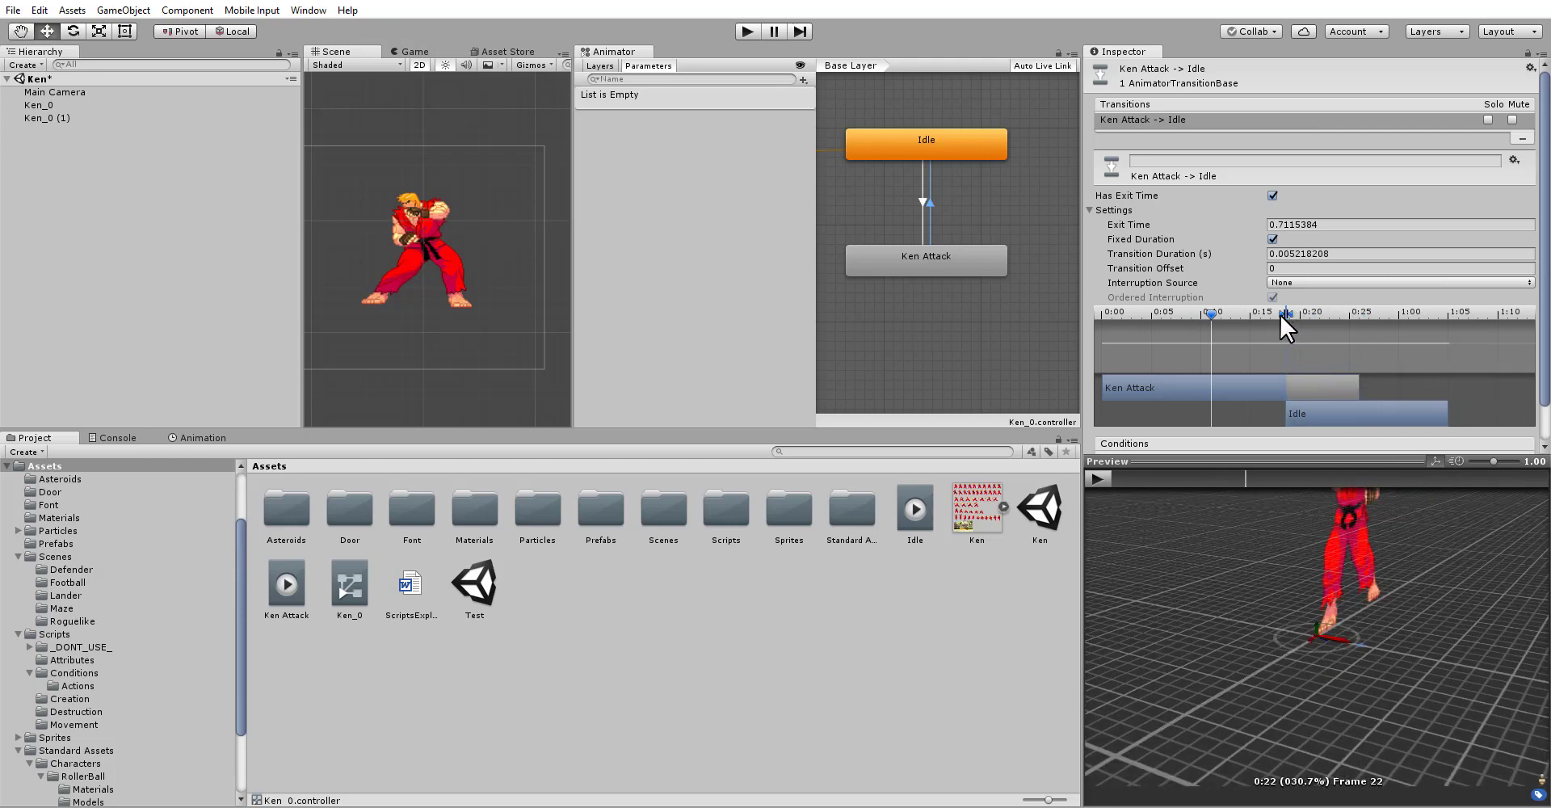
click(1097, 479)
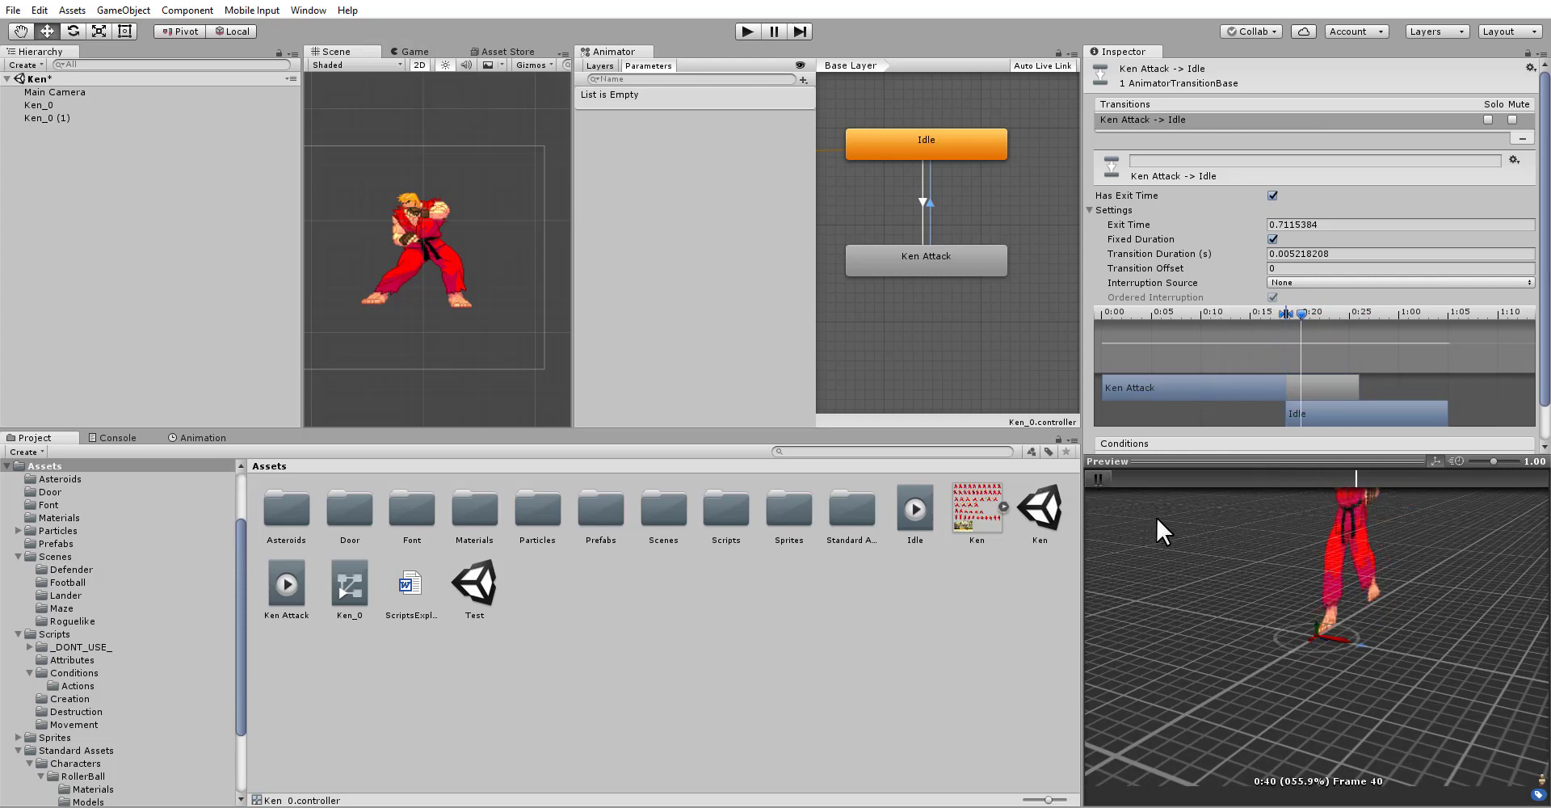
click(1097, 479)
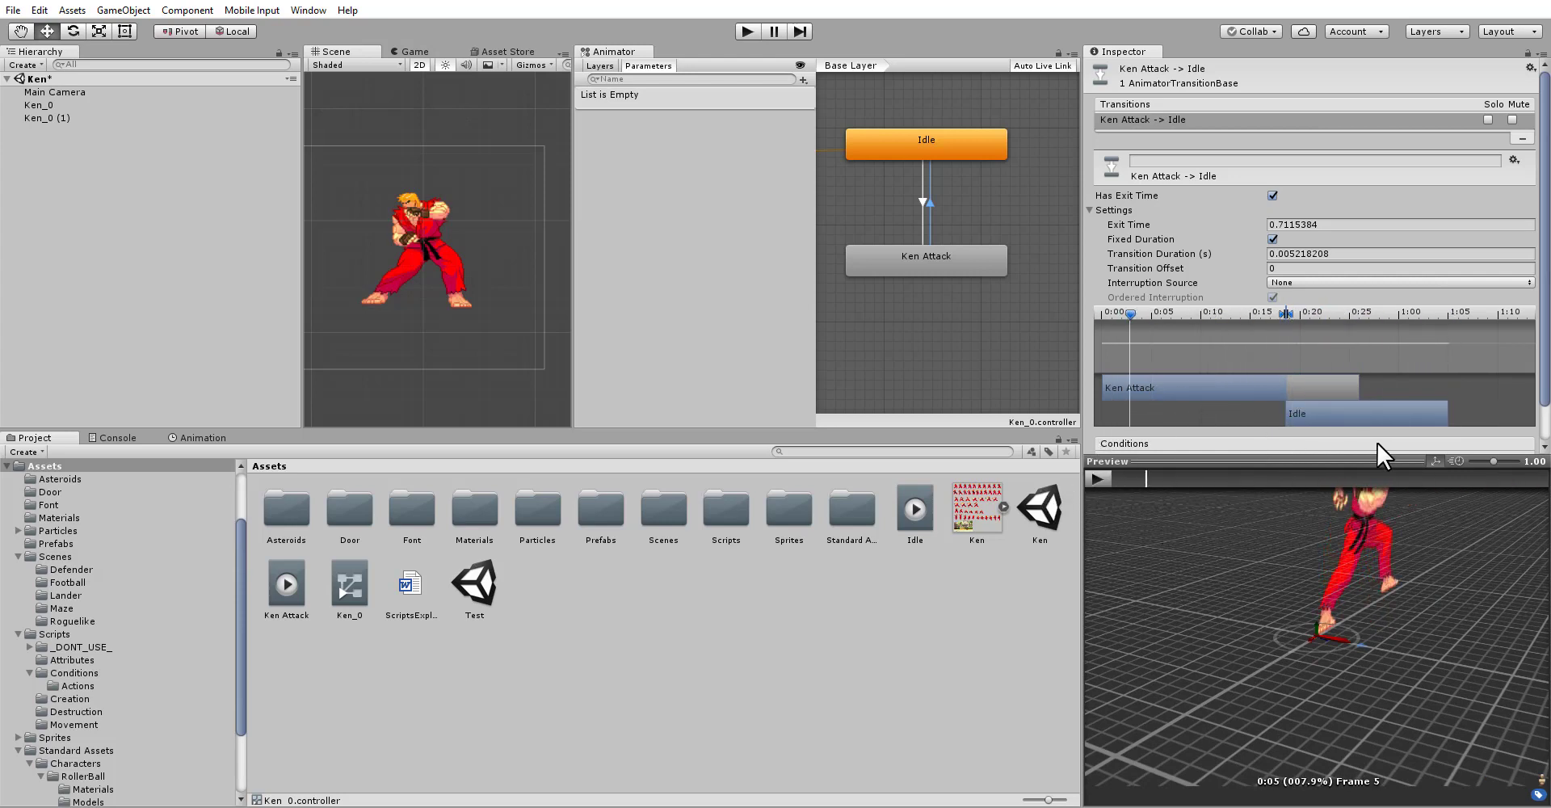
Step: Shift the Ken Attack to Idle transition near the attack clip's end, with exit time about 0.987 and offset about 0.019, and preview it
mouse_move(1366, 415)
mouse_down()
mouse_move(1435, 412)
mouse_move(1382, 399)
mouse_up()
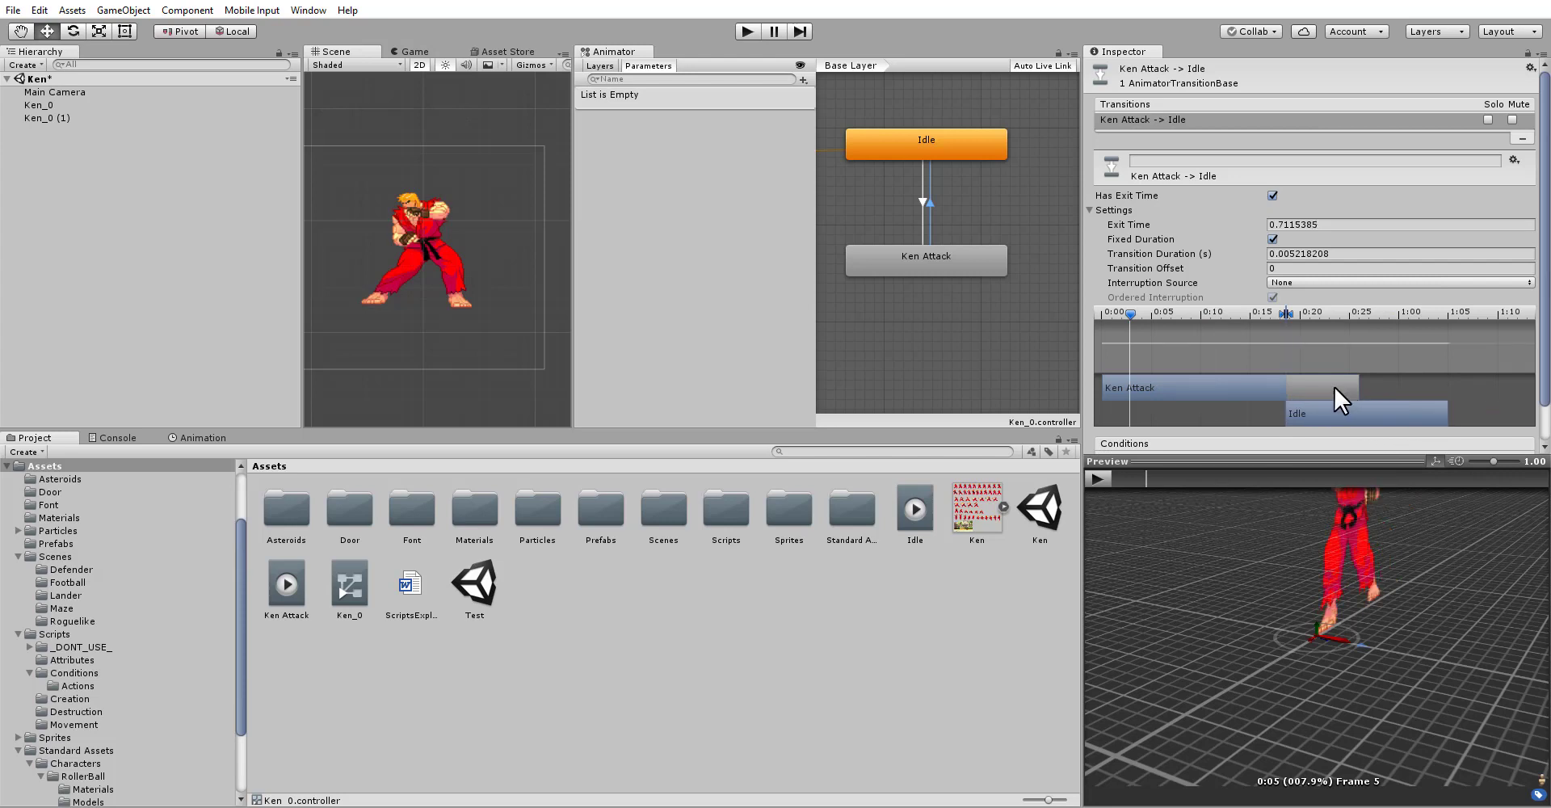
middle_drag(1231, 351, 1154, 349)
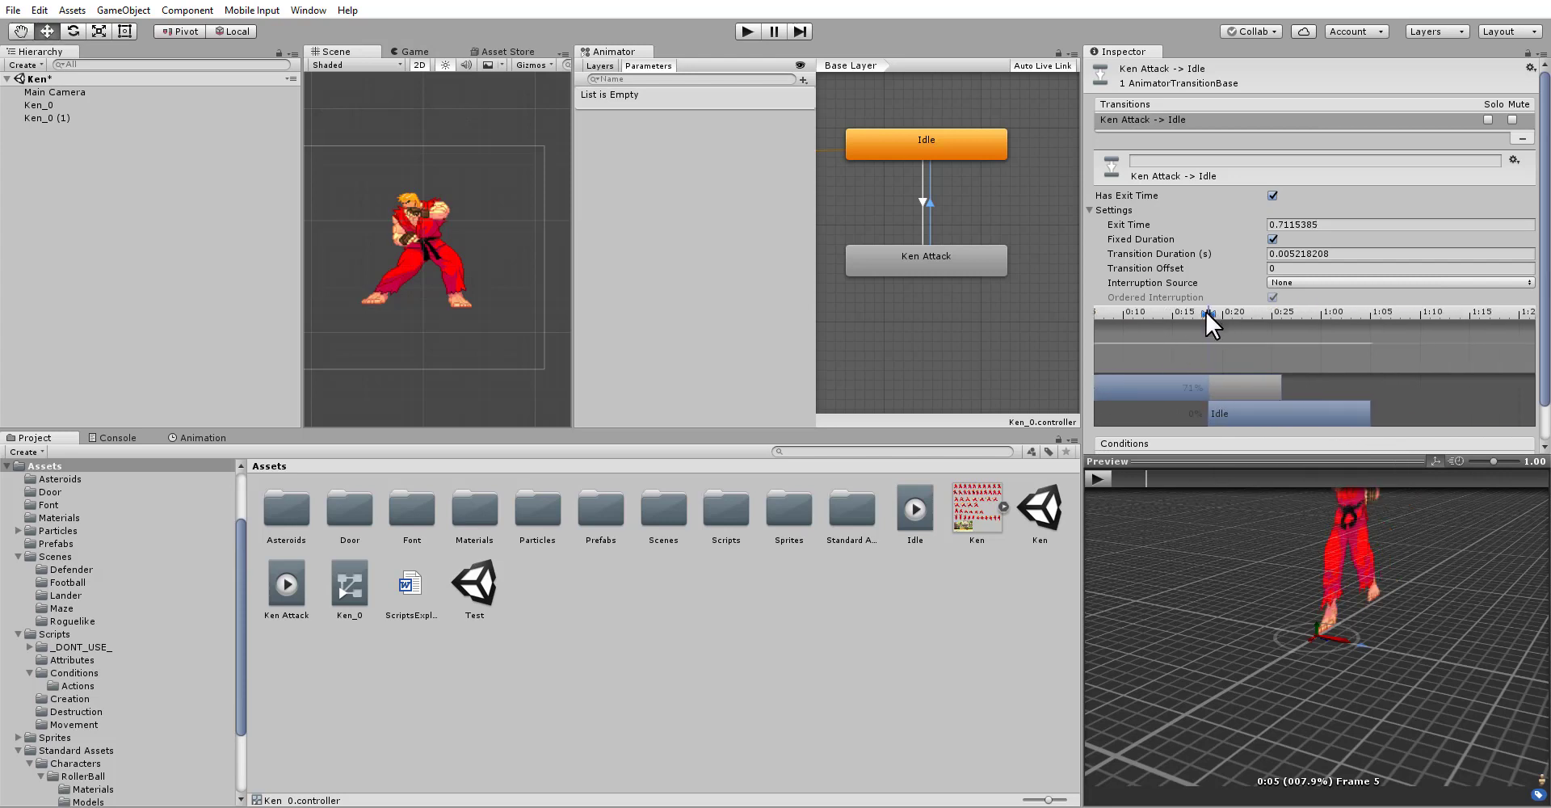
mouse_move(1212, 314)
mouse_down()
mouse_move(1314, 314)
mouse_move(1280, 311)
mouse_up()
drag(1219, 415, 1289, 410)
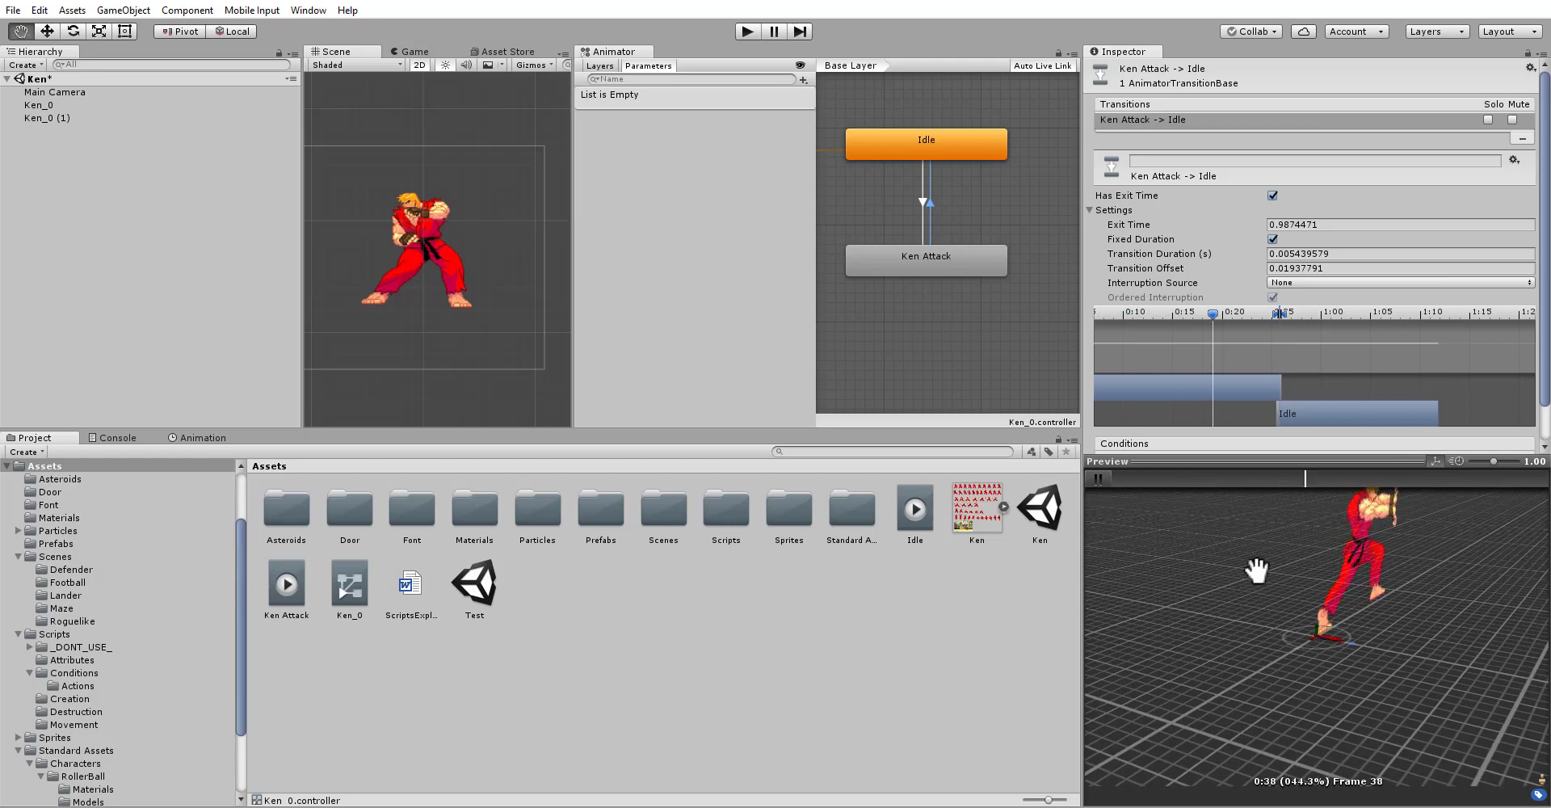
middle_drag(1256, 570, 1254, 618)
right_drag(1254, 618, 1210, 611)
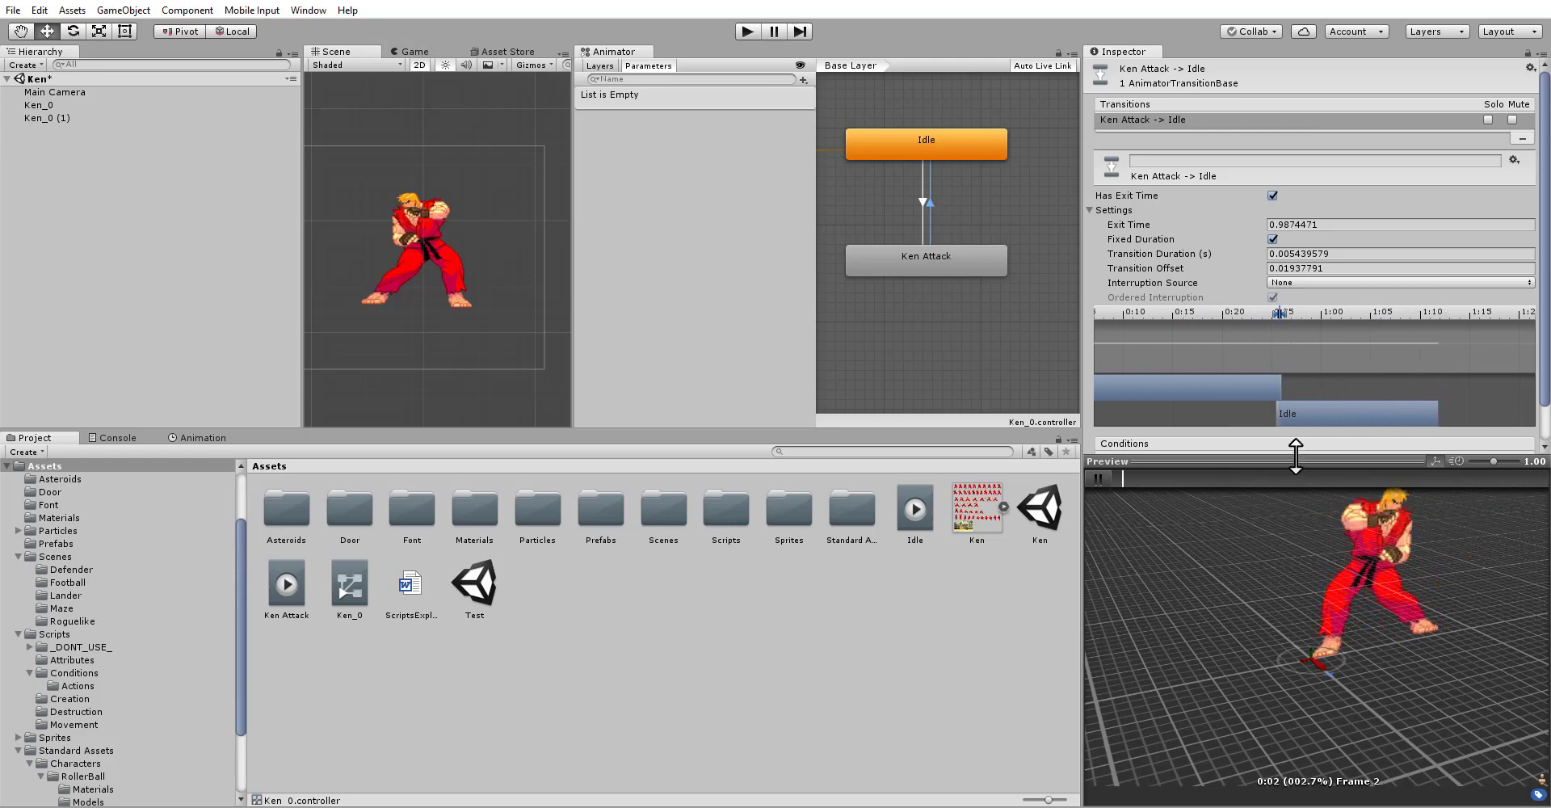
click(1098, 477)
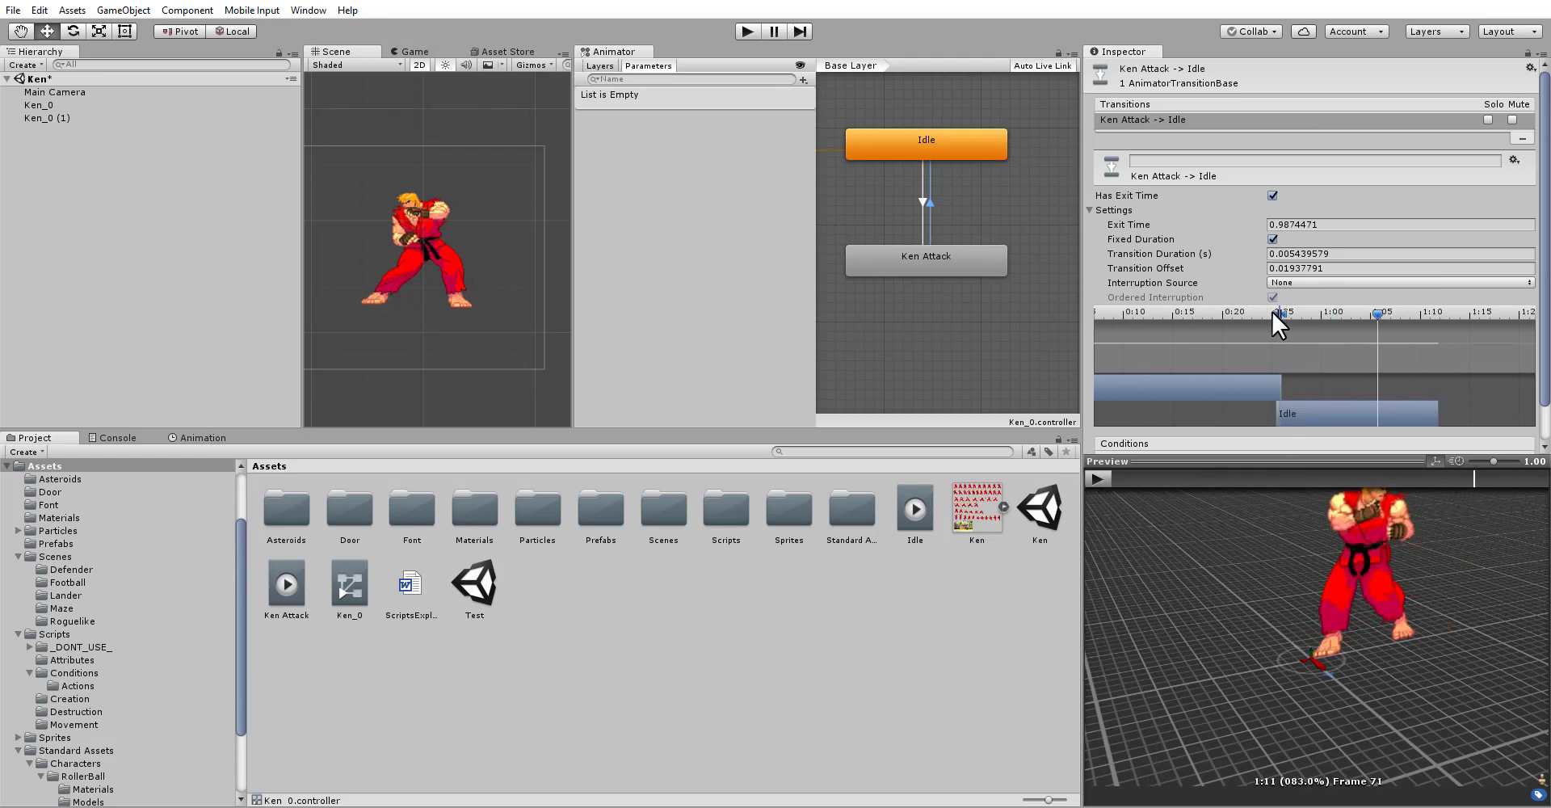
Step: Adjust the transition on its timeline to exit time about 0.928, duration about 0.084 s and offset 0, and preview it
mouse_move(1273, 312)
mouse_down()
mouse_move(1257, 317)
mouse_move(1291, 313)
mouse_up()
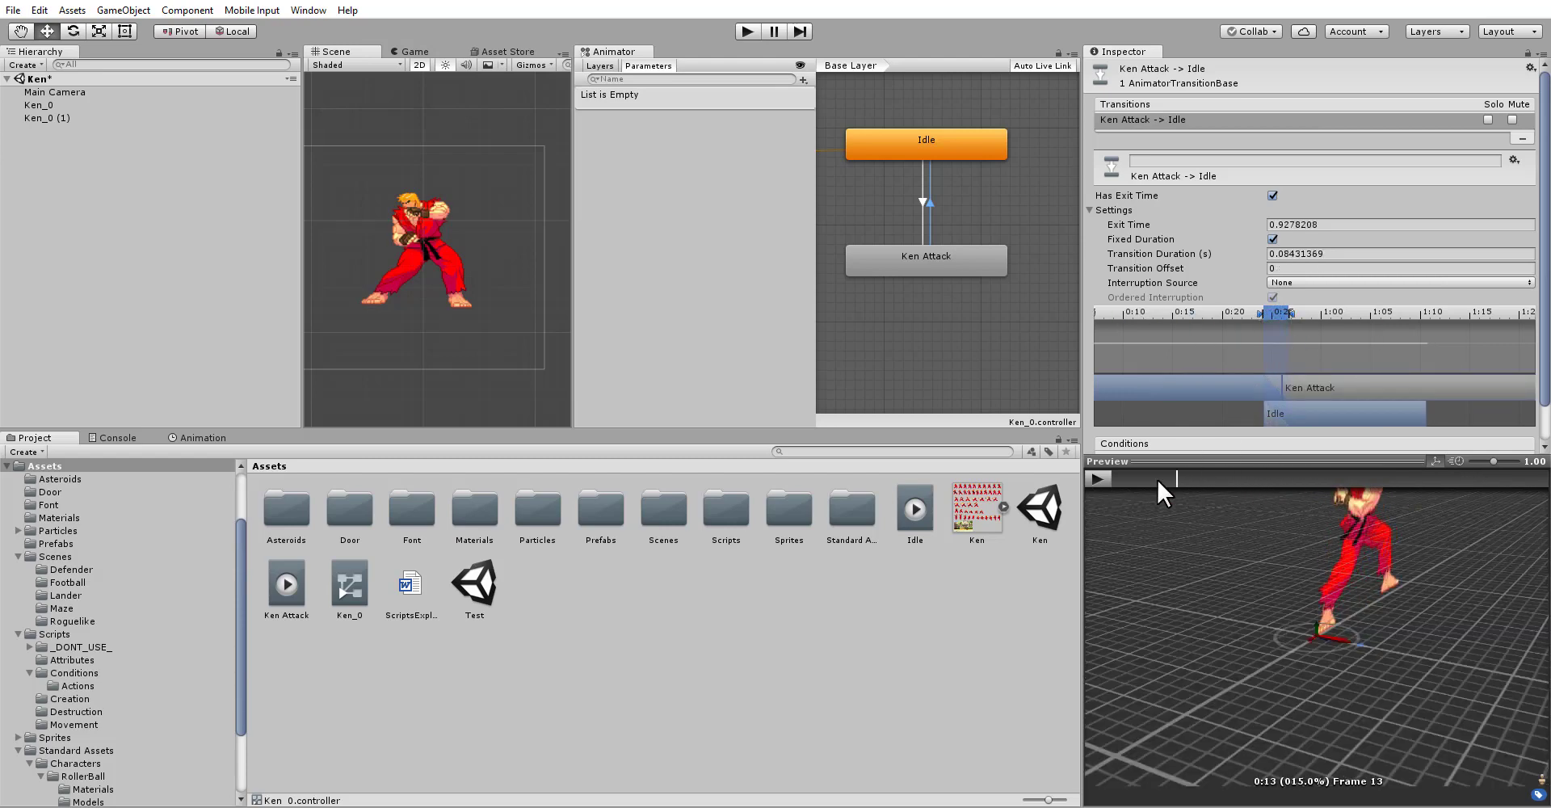
click(1098, 478)
drag(1220, 578, 1223, 618)
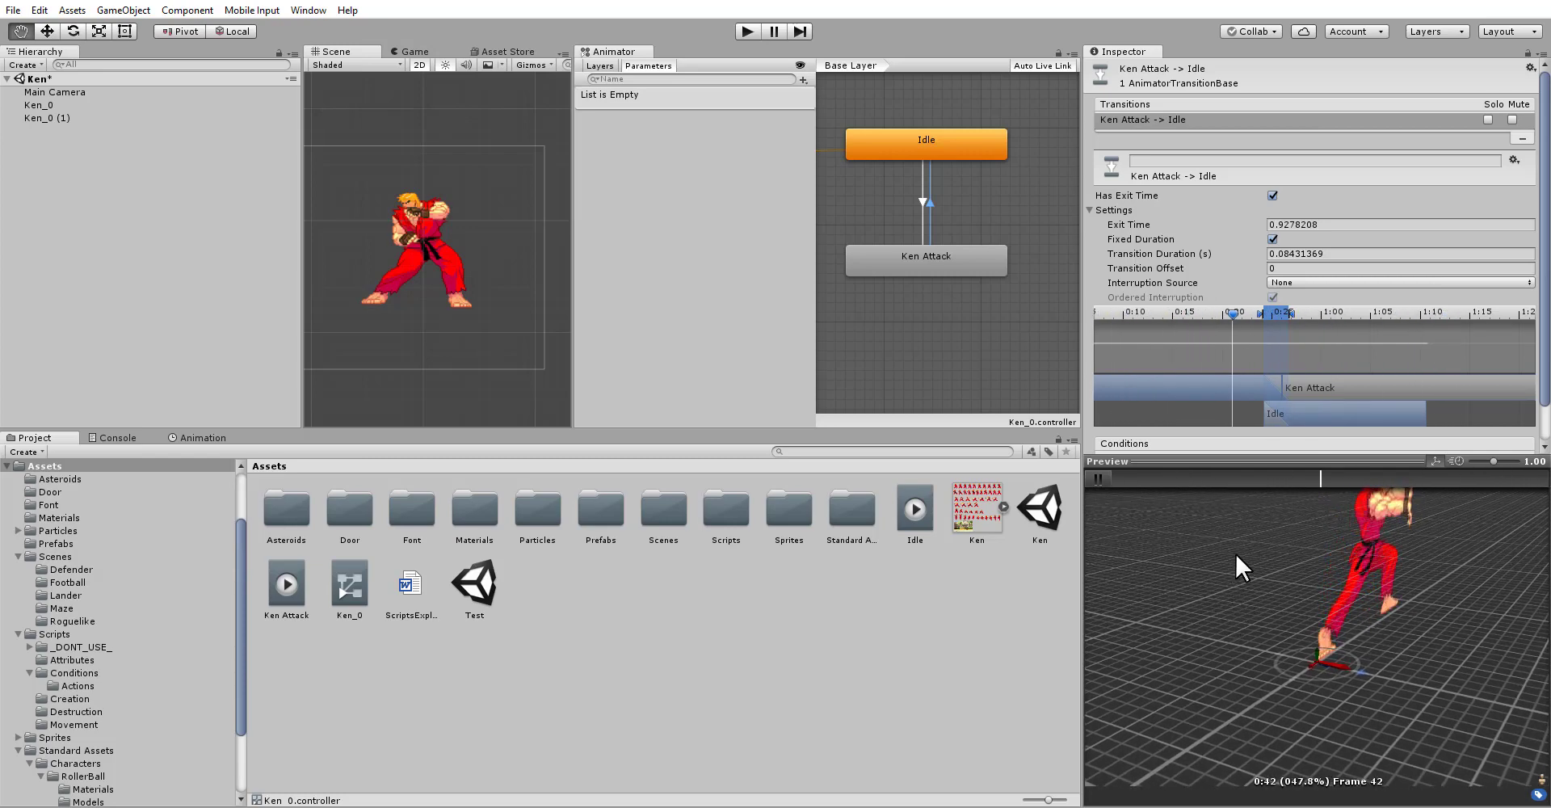
middle_drag(1237, 575, 1242, 617)
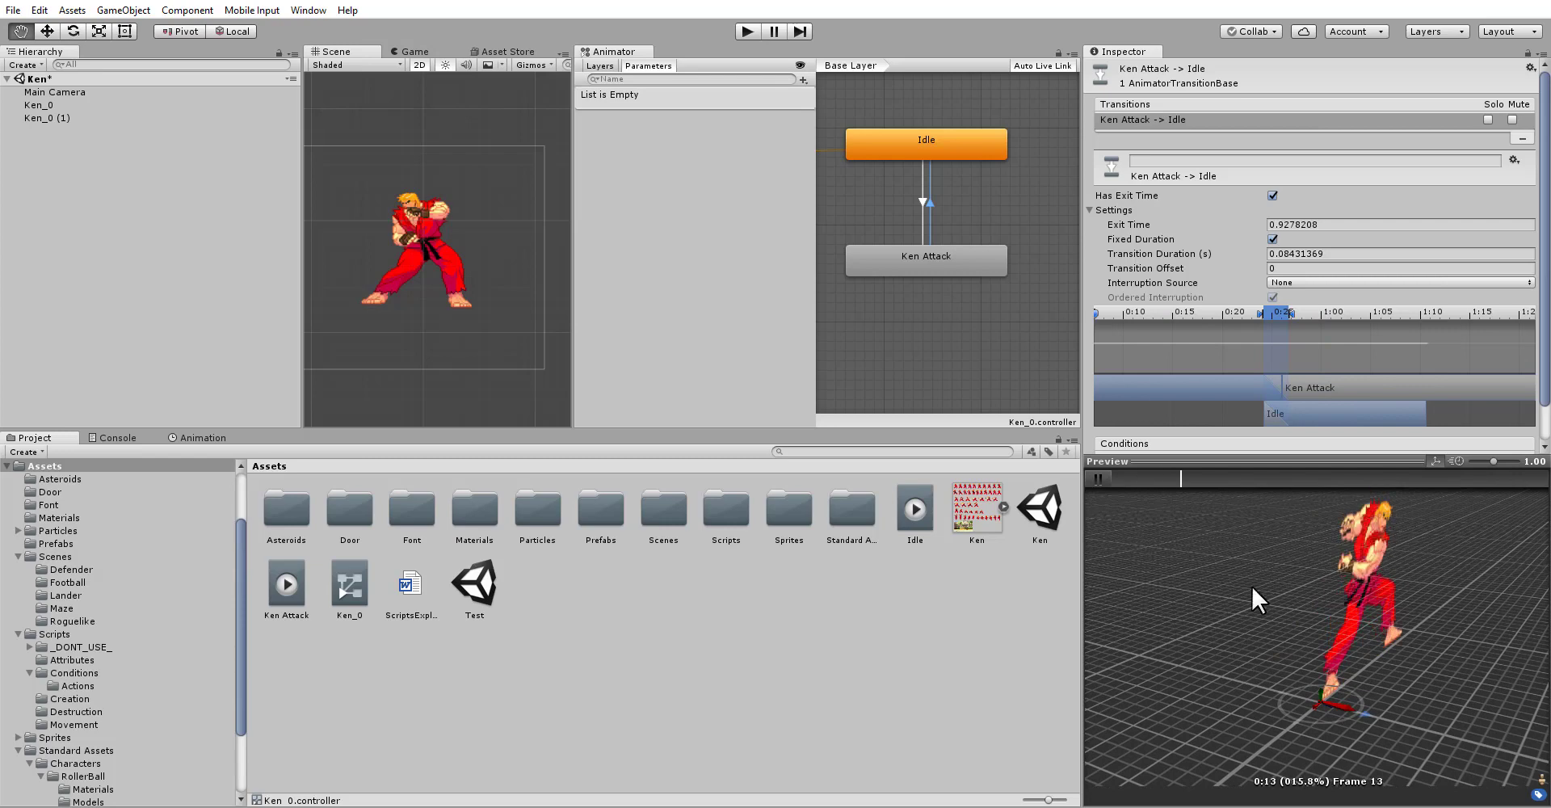
click(1097, 478)
Step: Tune the transition on its timeline to exit time about 0.95, duration about 0.033 s and offset about 0.005, and preview it
drag(1288, 312, 1280, 312)
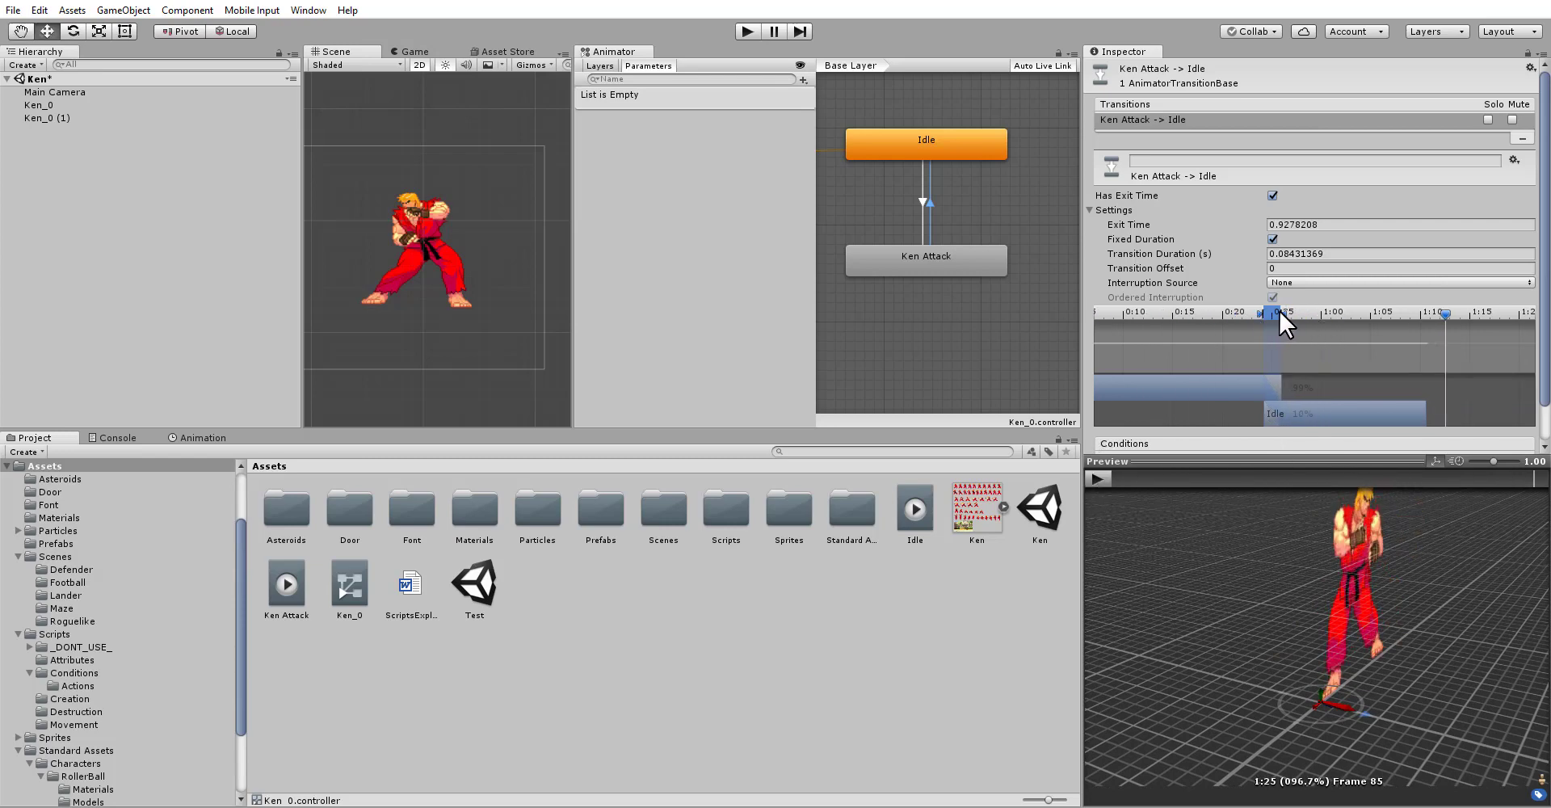
click(1273, 312)
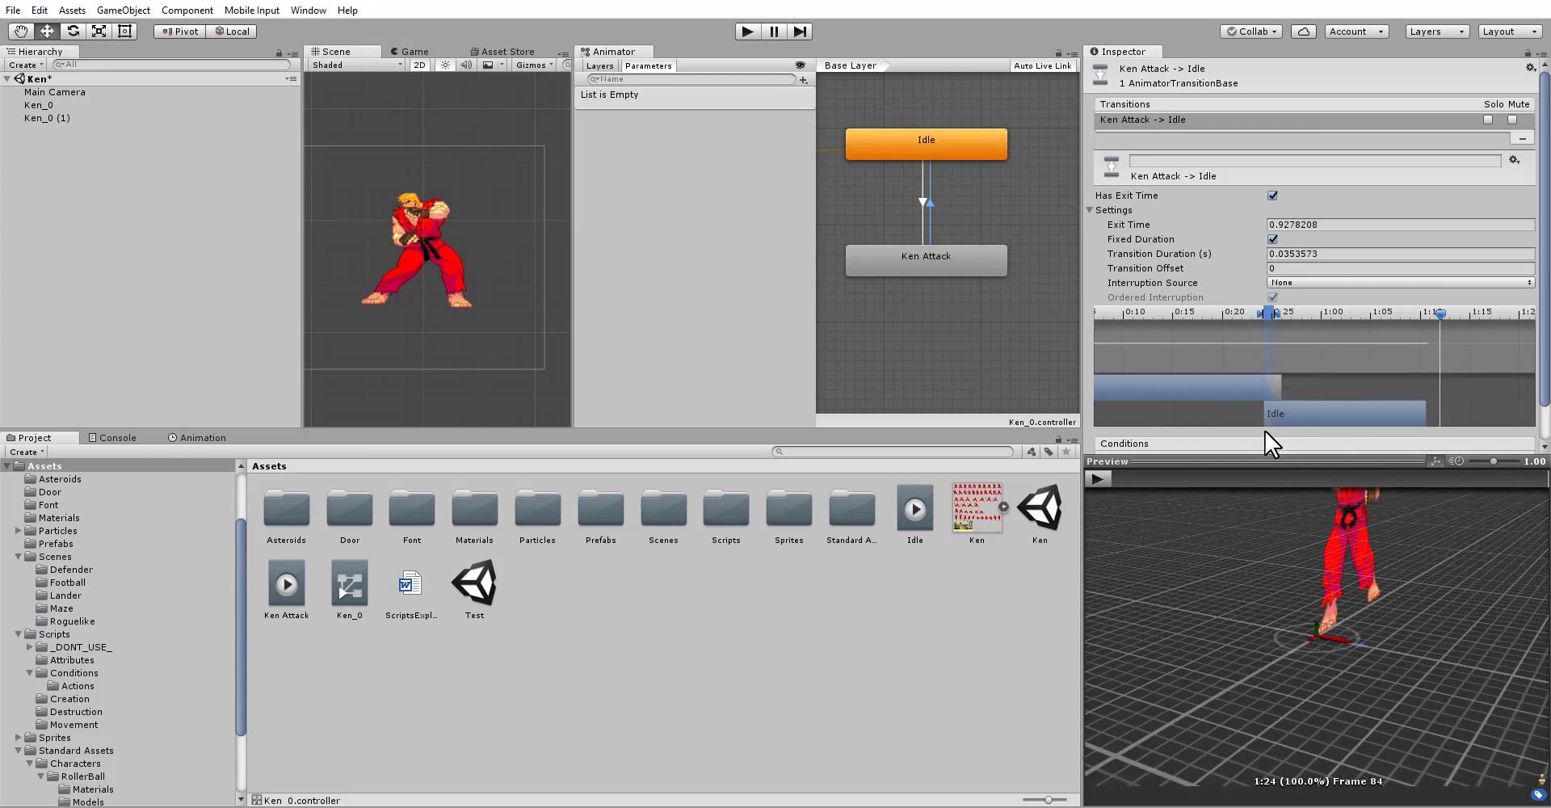
mouse_move(1270, 419)
mouse_down()
mouse_move(1267, 314)
mouse_move(1297, 411)
mouse_up()
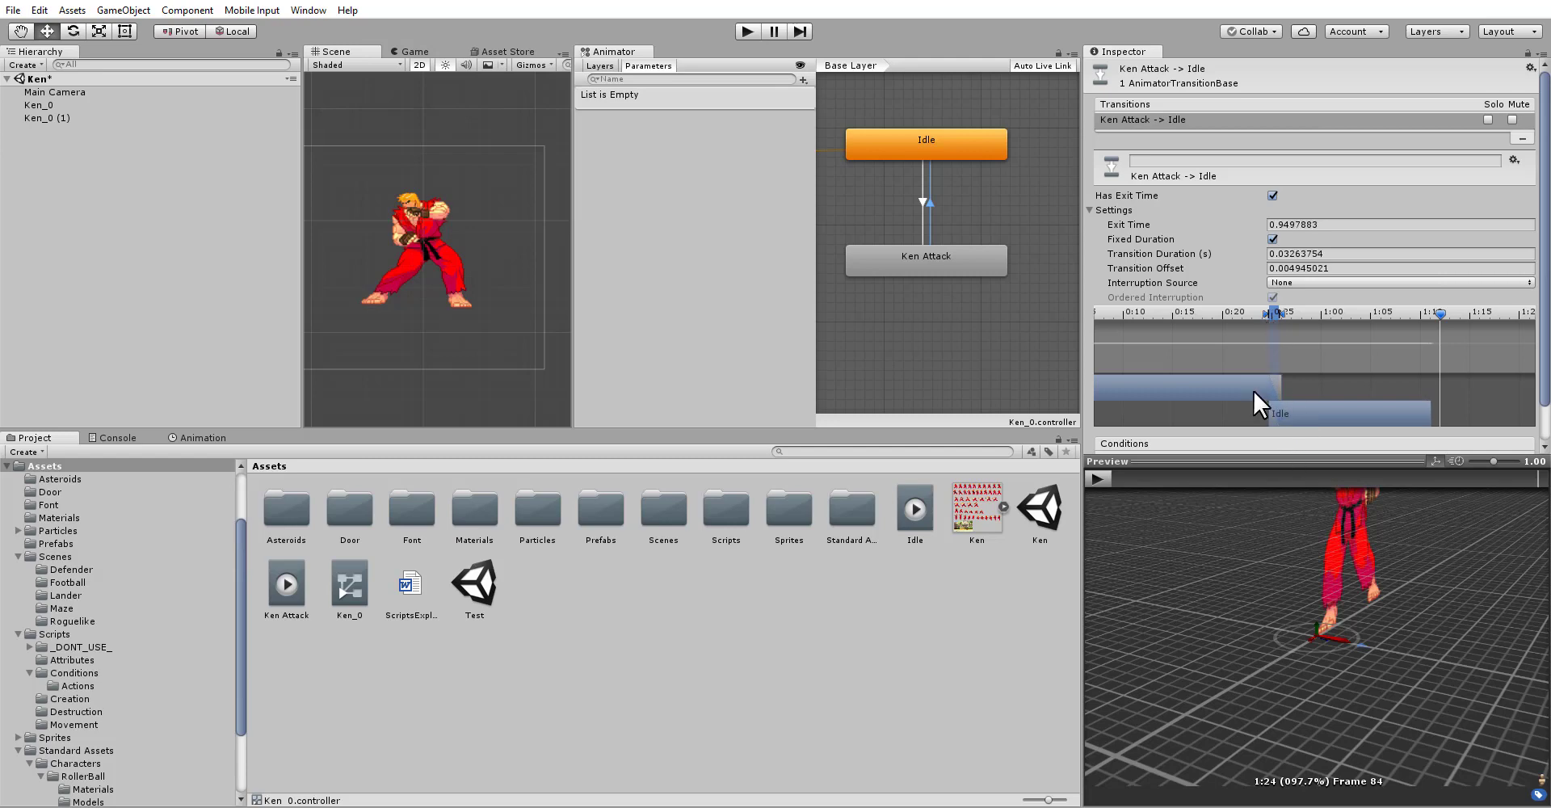
click(1093, 476)
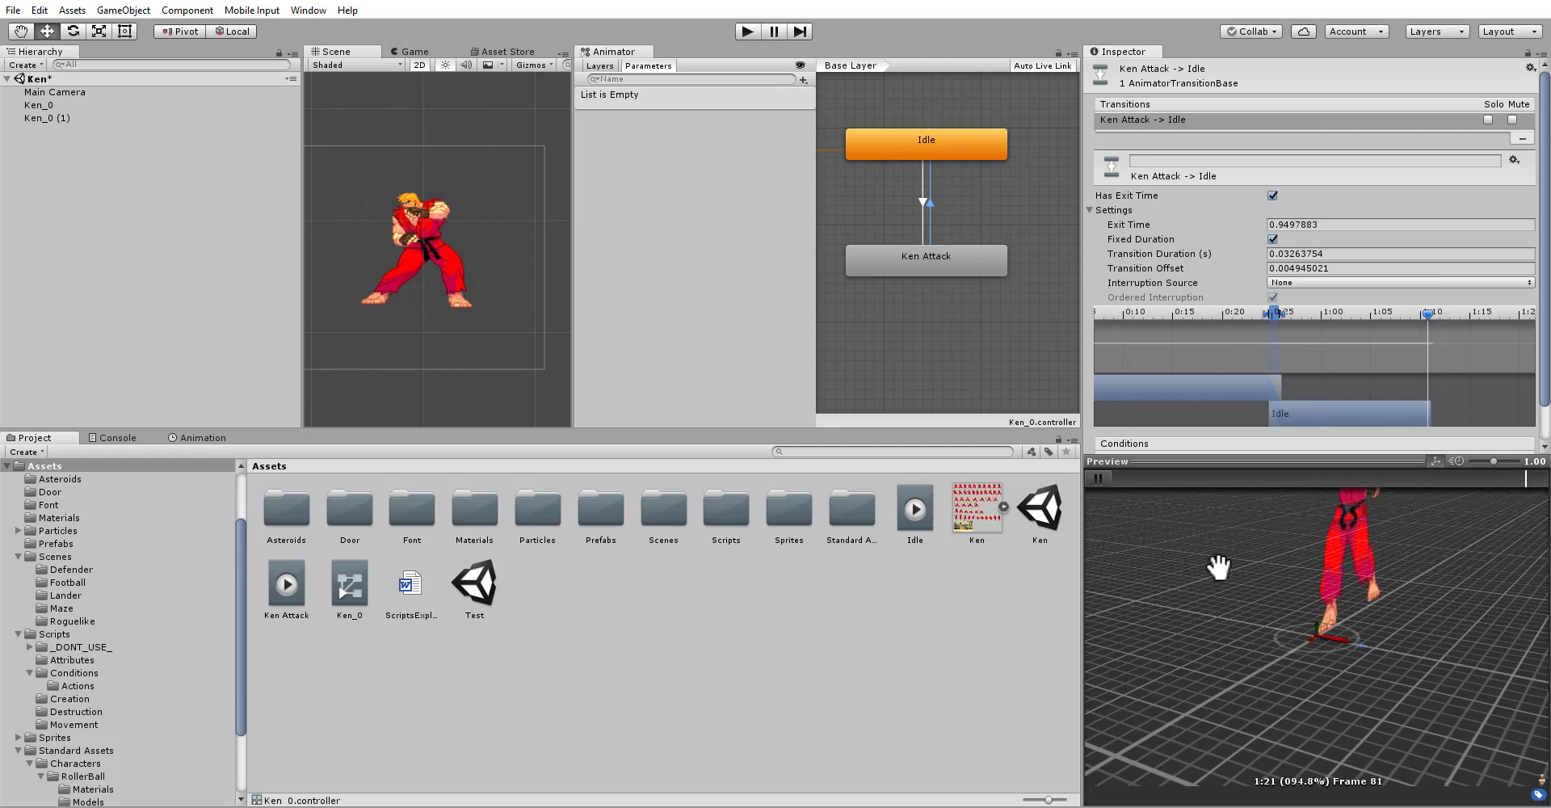
middle_drag(1219, 568, 1206, 684)
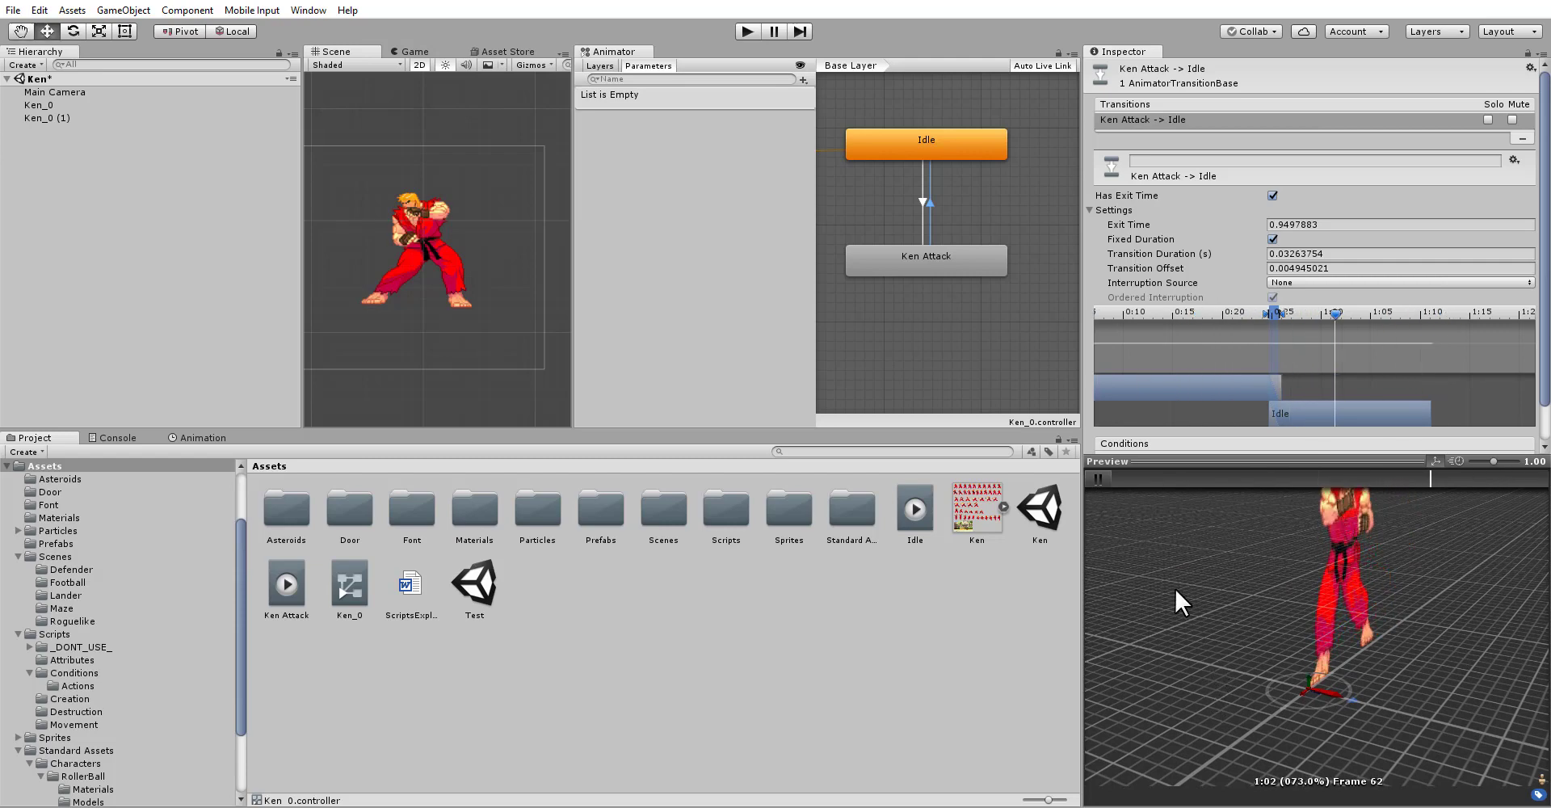
click(1098, 477)
Step: Reselect the Ken Attack to Idle transition, run the scene to watch Ken switch between his states, and stop it
click(929, 199)
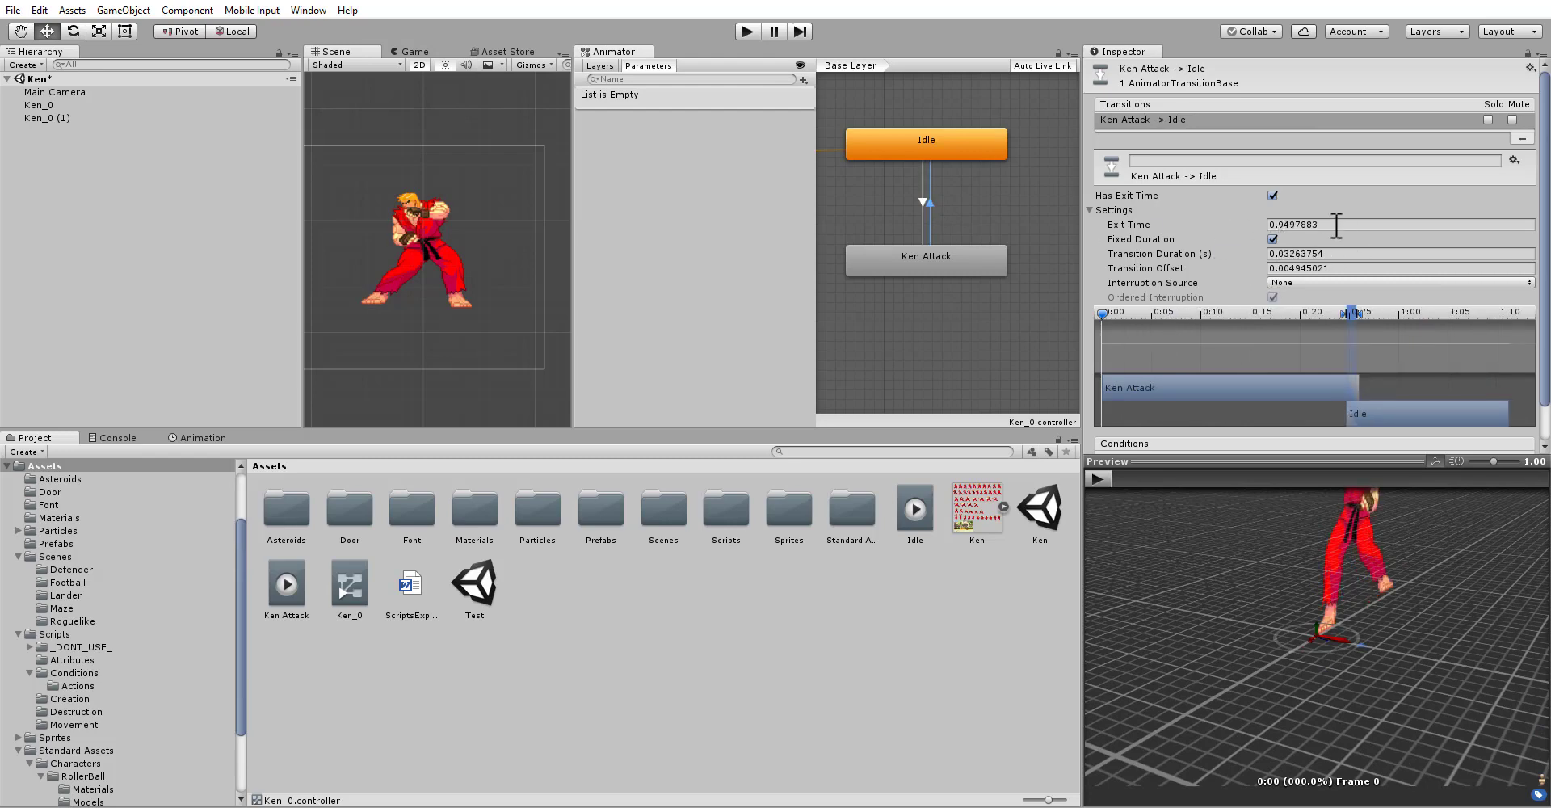
click(739, 28)
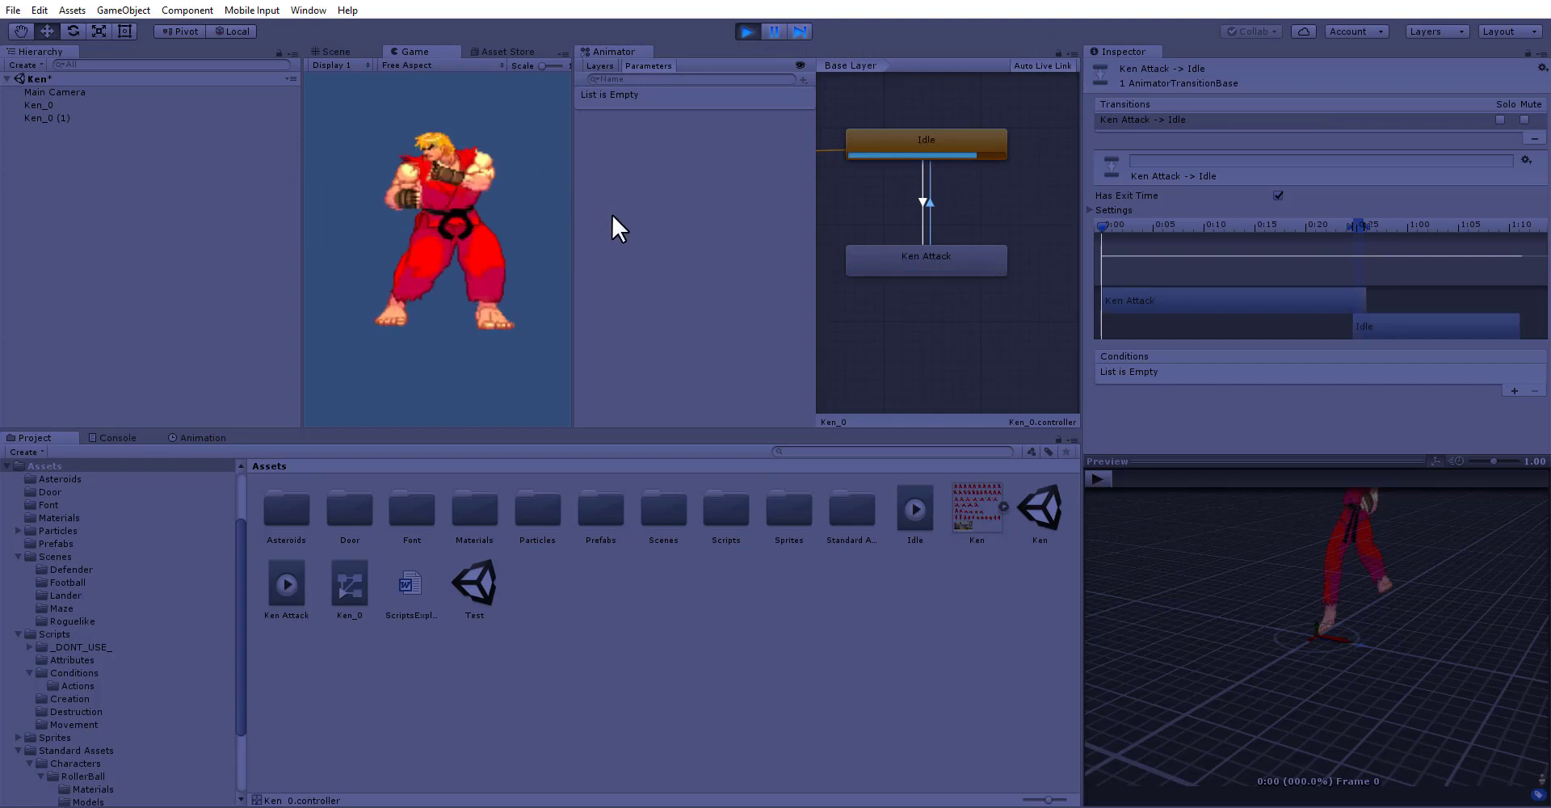
click(745, 32)
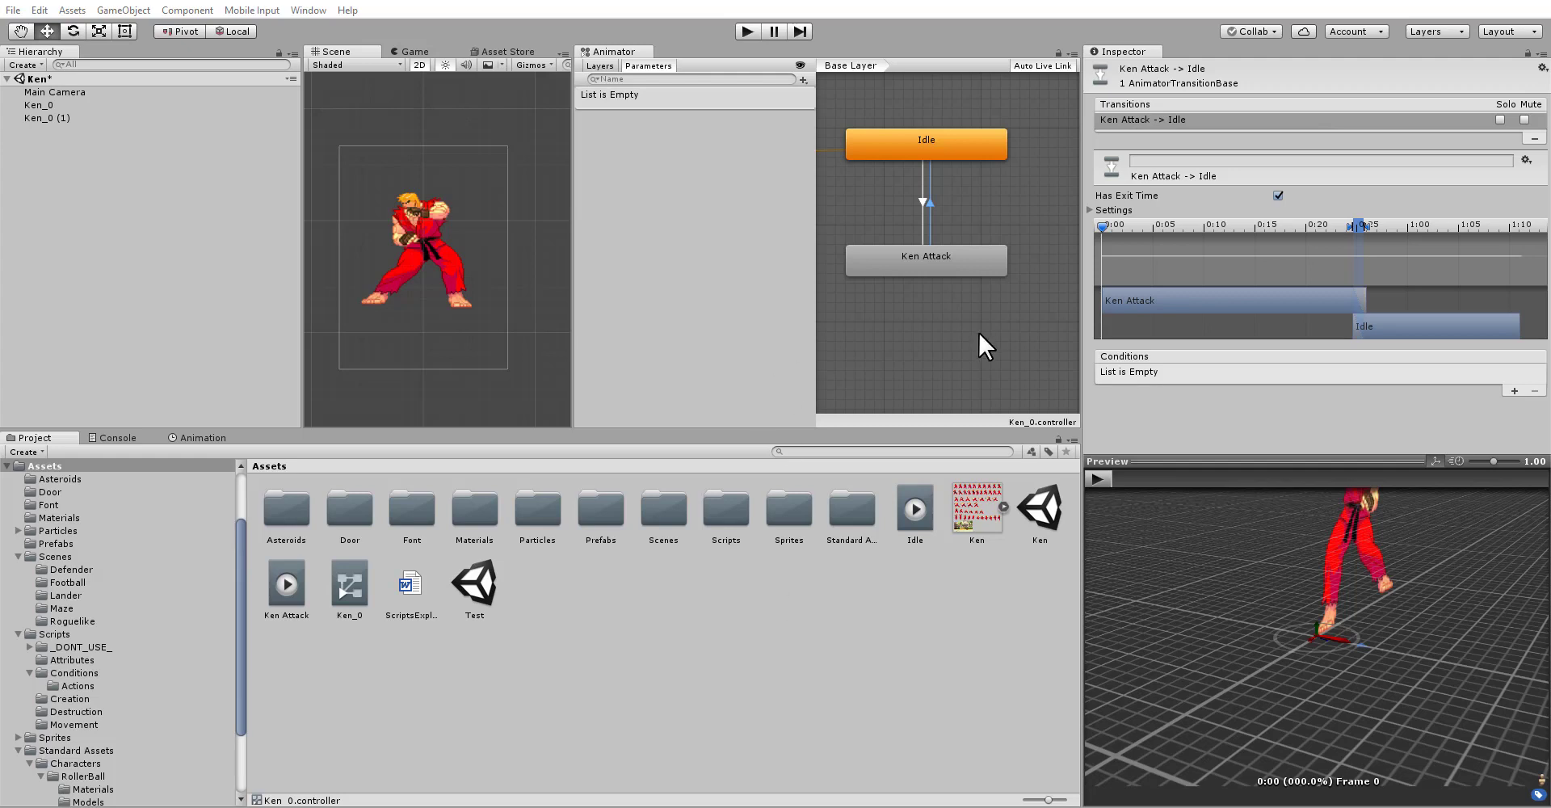
Step: Select the Ken Attack state in the Animator graph to show its properties
middle_drag(983, 273, 947, 299)
middle_drag(974, 214, 891, 144)
click(890, 146)
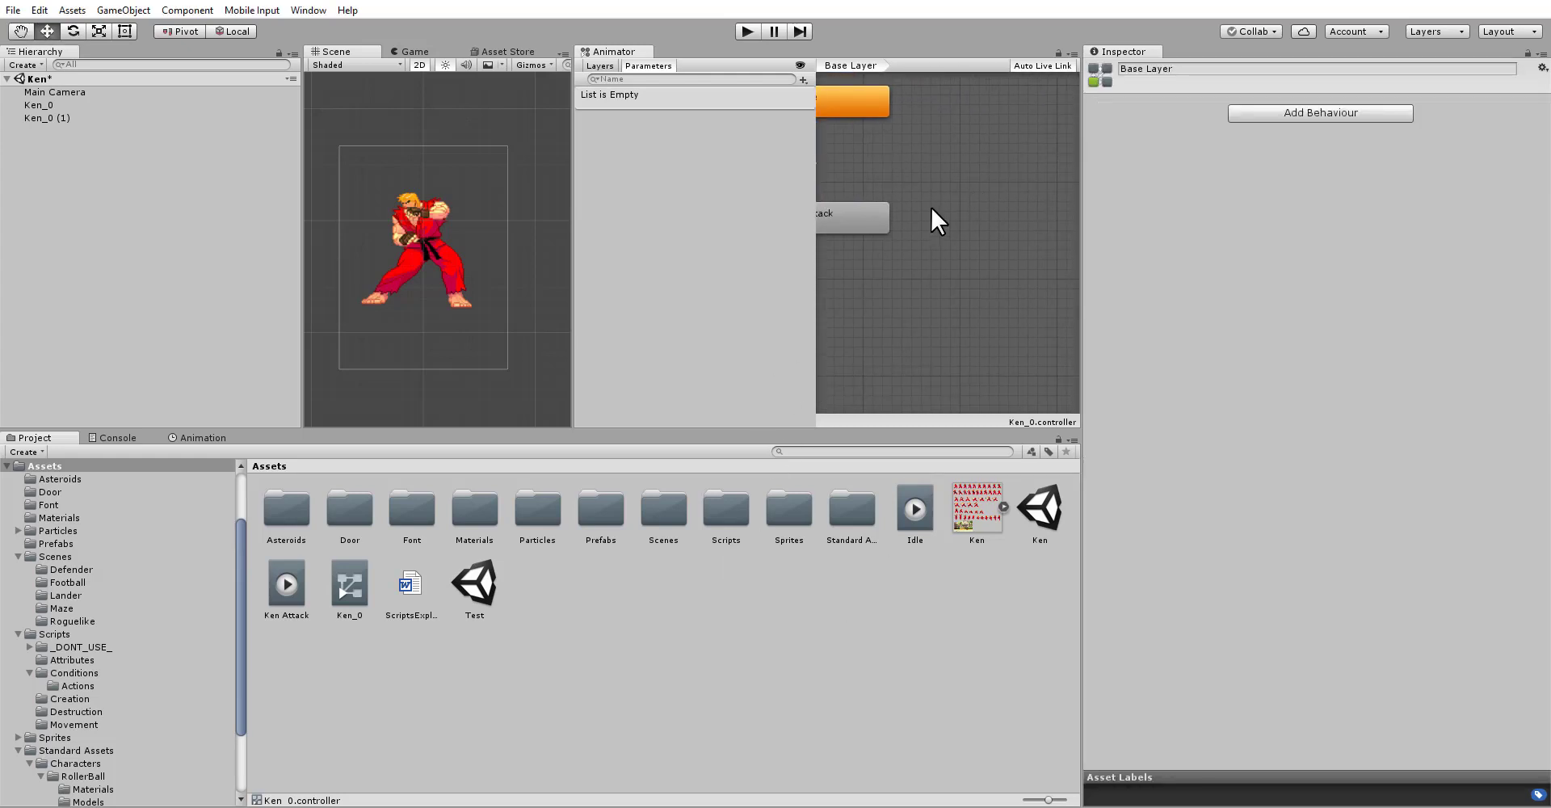
middle_drag(932, 210, 1010, 221)
click(878, 233)
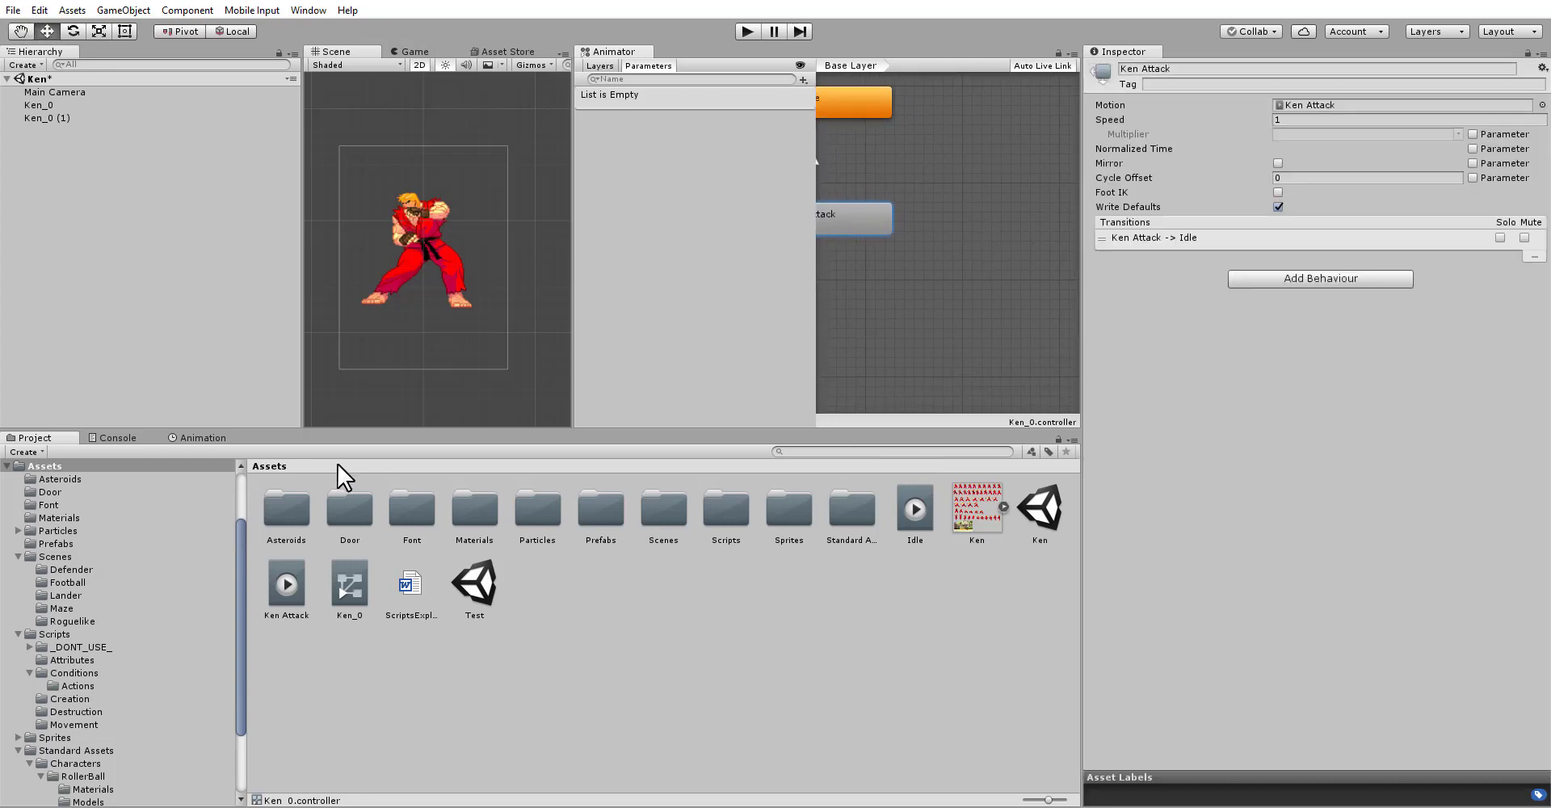
Step: Show Ken_0's Idle clip in the Animation view and check the list of available clips
click(168, 443)
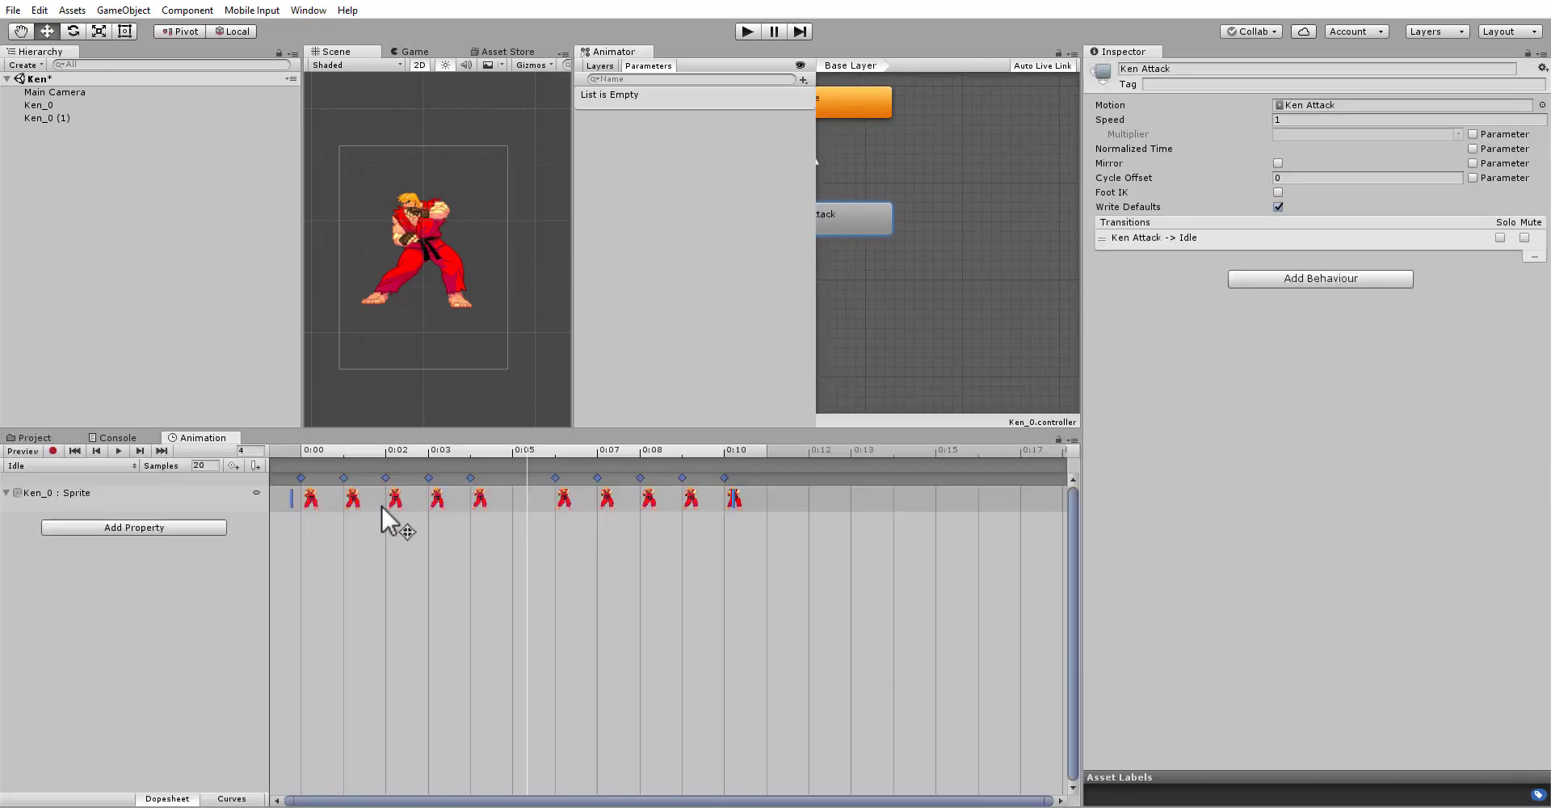
click(22, 464)
click(46, 559)
Step: Widen the Animator by narrowing the Scene view and Hierarchy, and move the state graph to an empty area
middle_drag(944, 254, 970, 297)
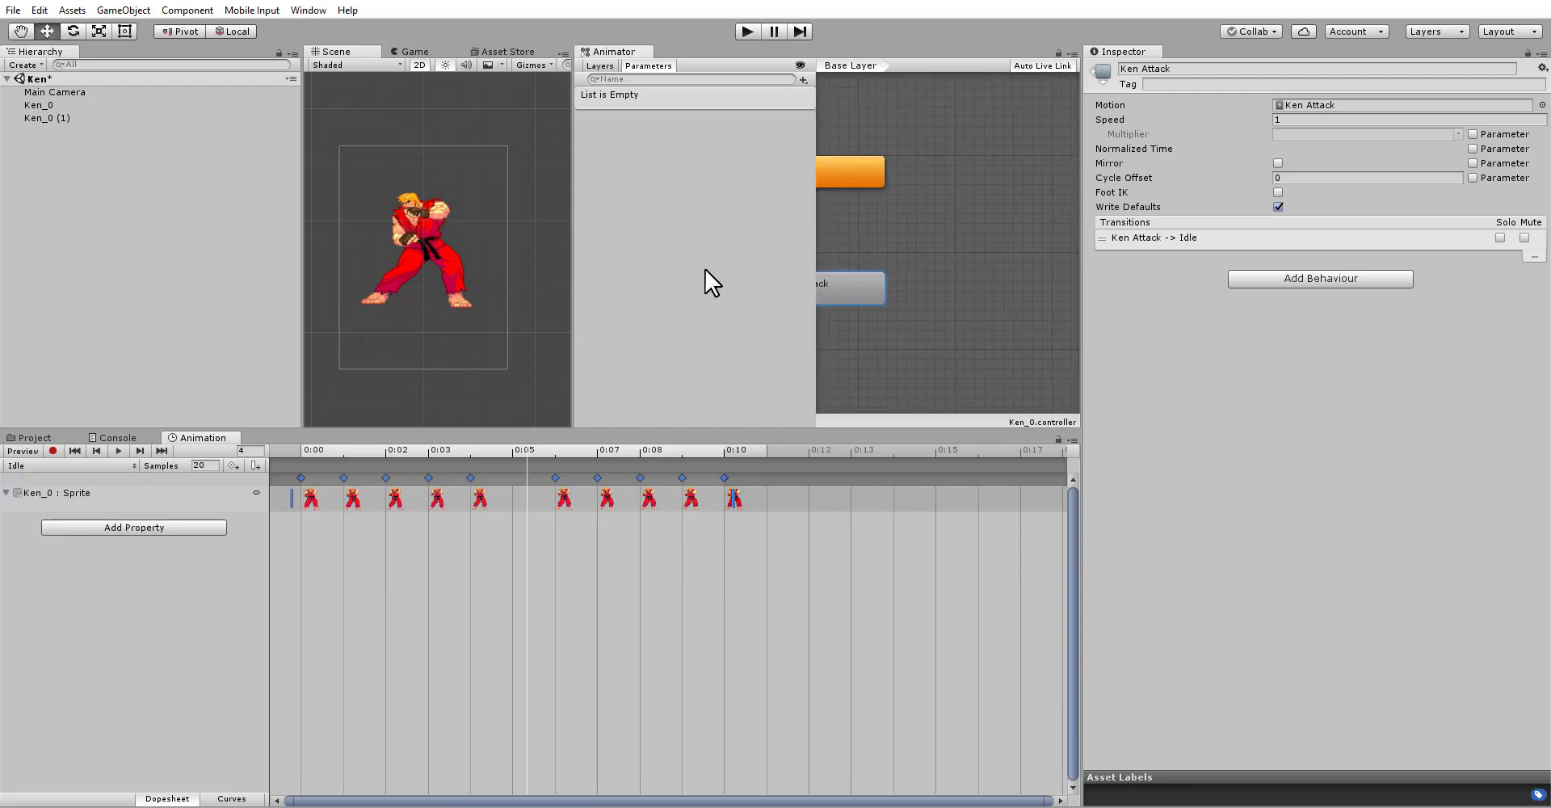
drag(573, 260, 340, 260)
middle_drag(865, 283, 883, 189)
middle_drag(1004, 371, 921, 201)
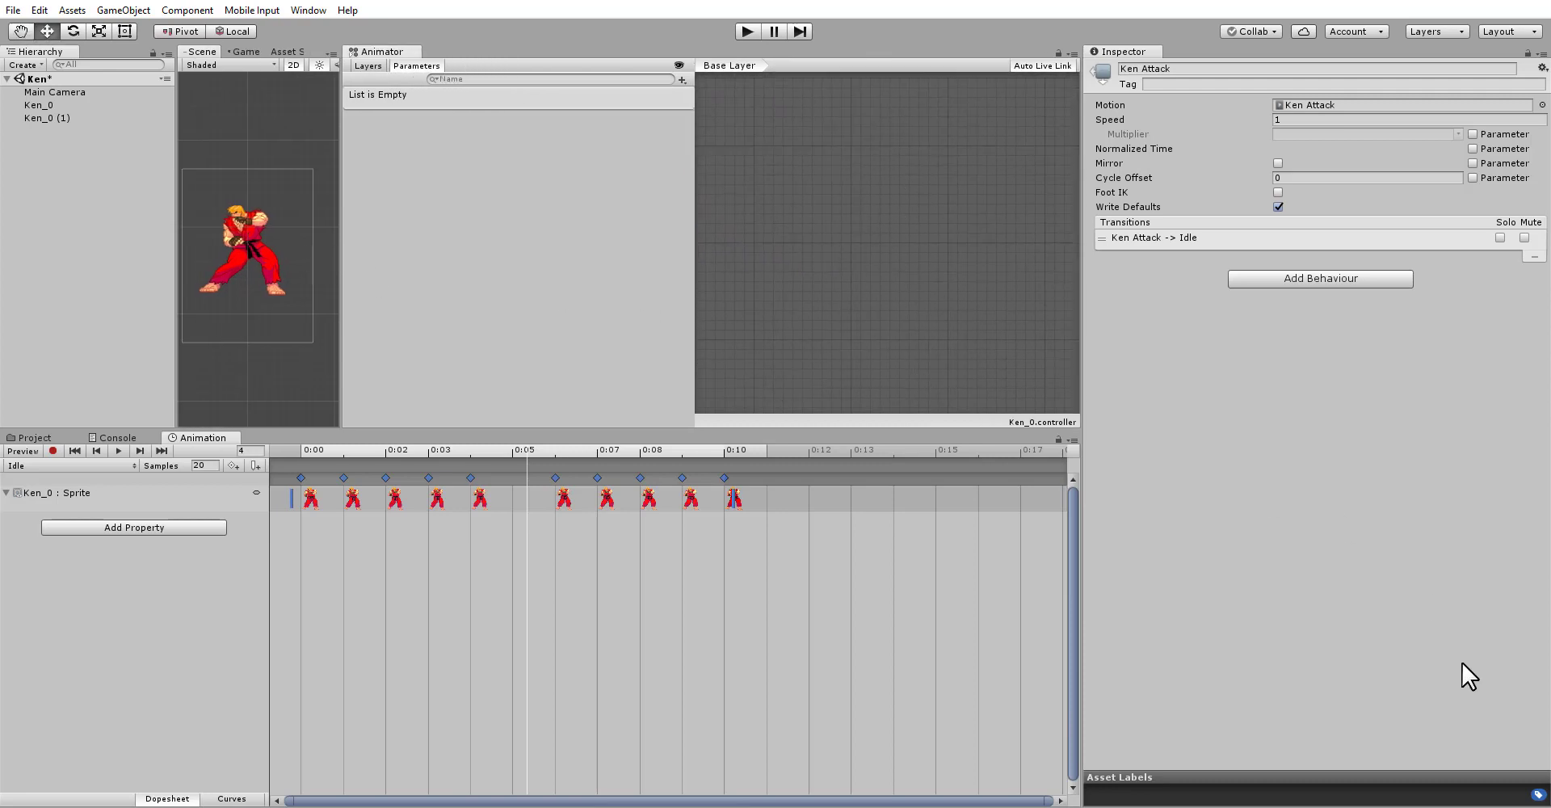